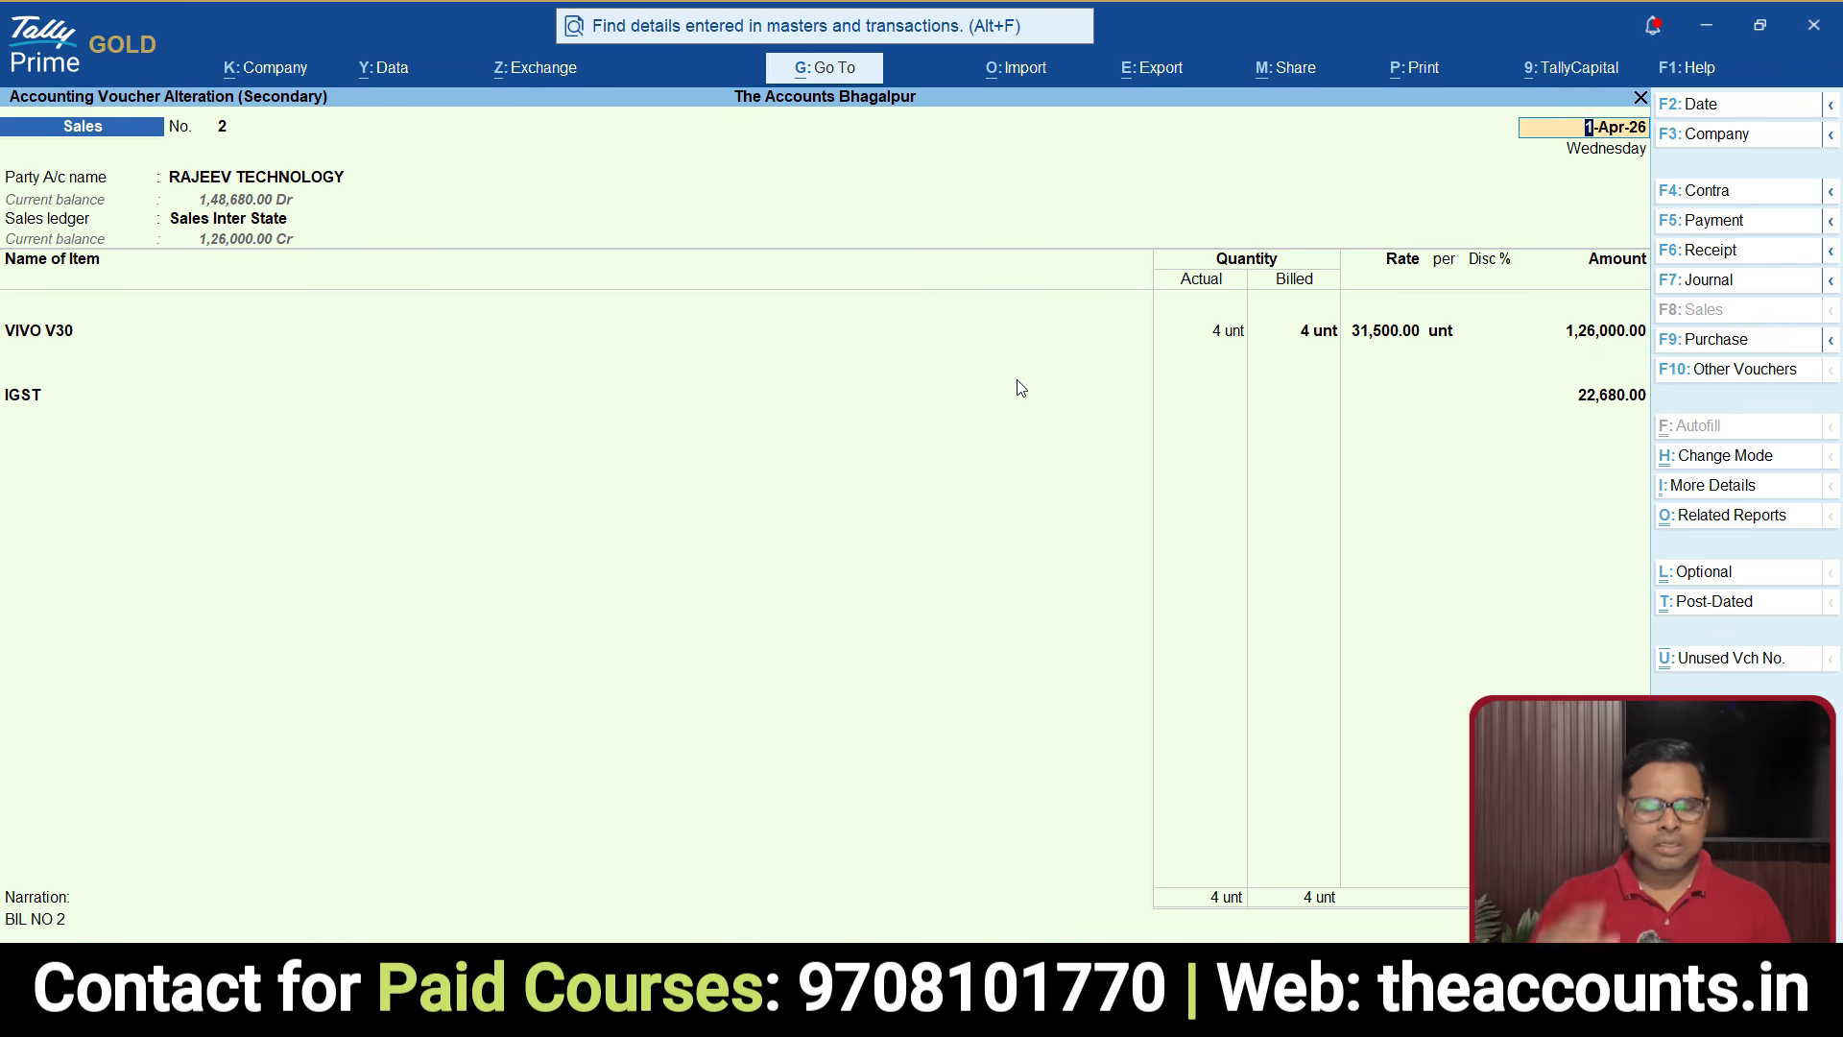
# Step: Preview the print layout of the open sales invoice at a magnified size, and return to the print settings
pyautogui.press('ctrl')
pyautogui.hotkey('ctrl', 'p')
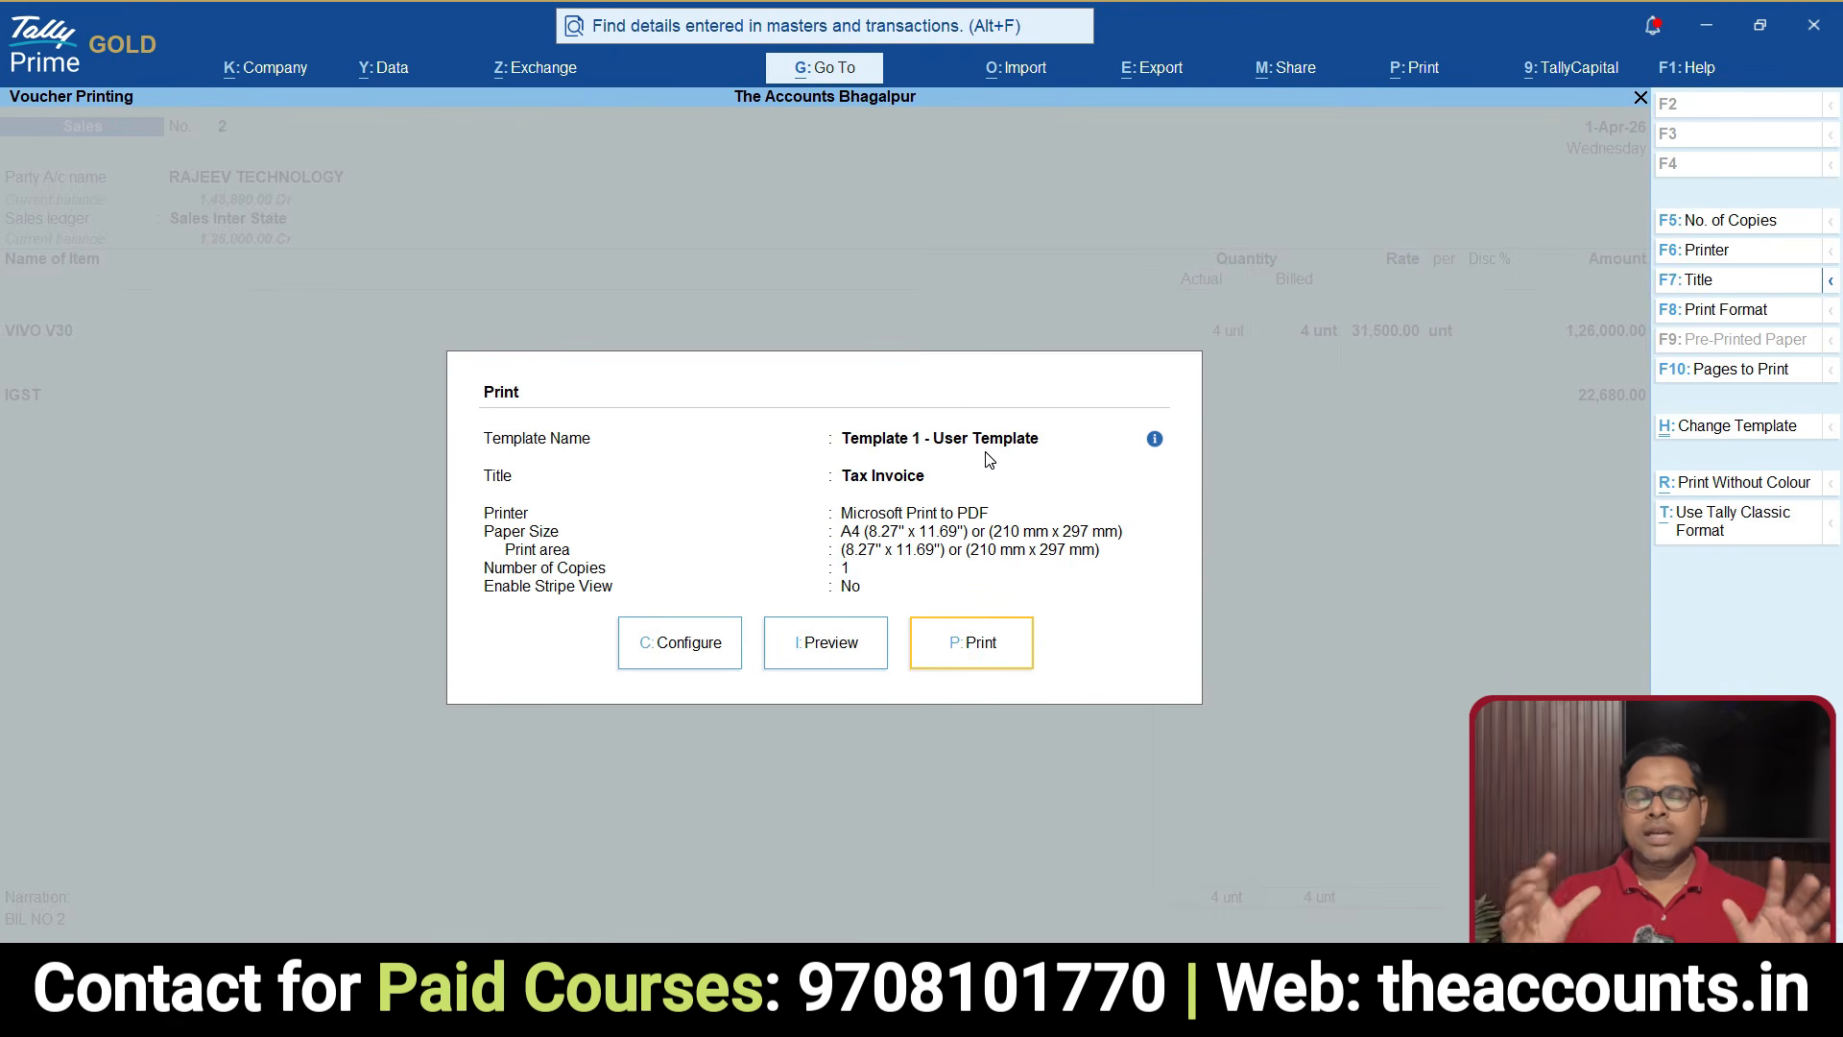
pyautogui.click(823, 644)
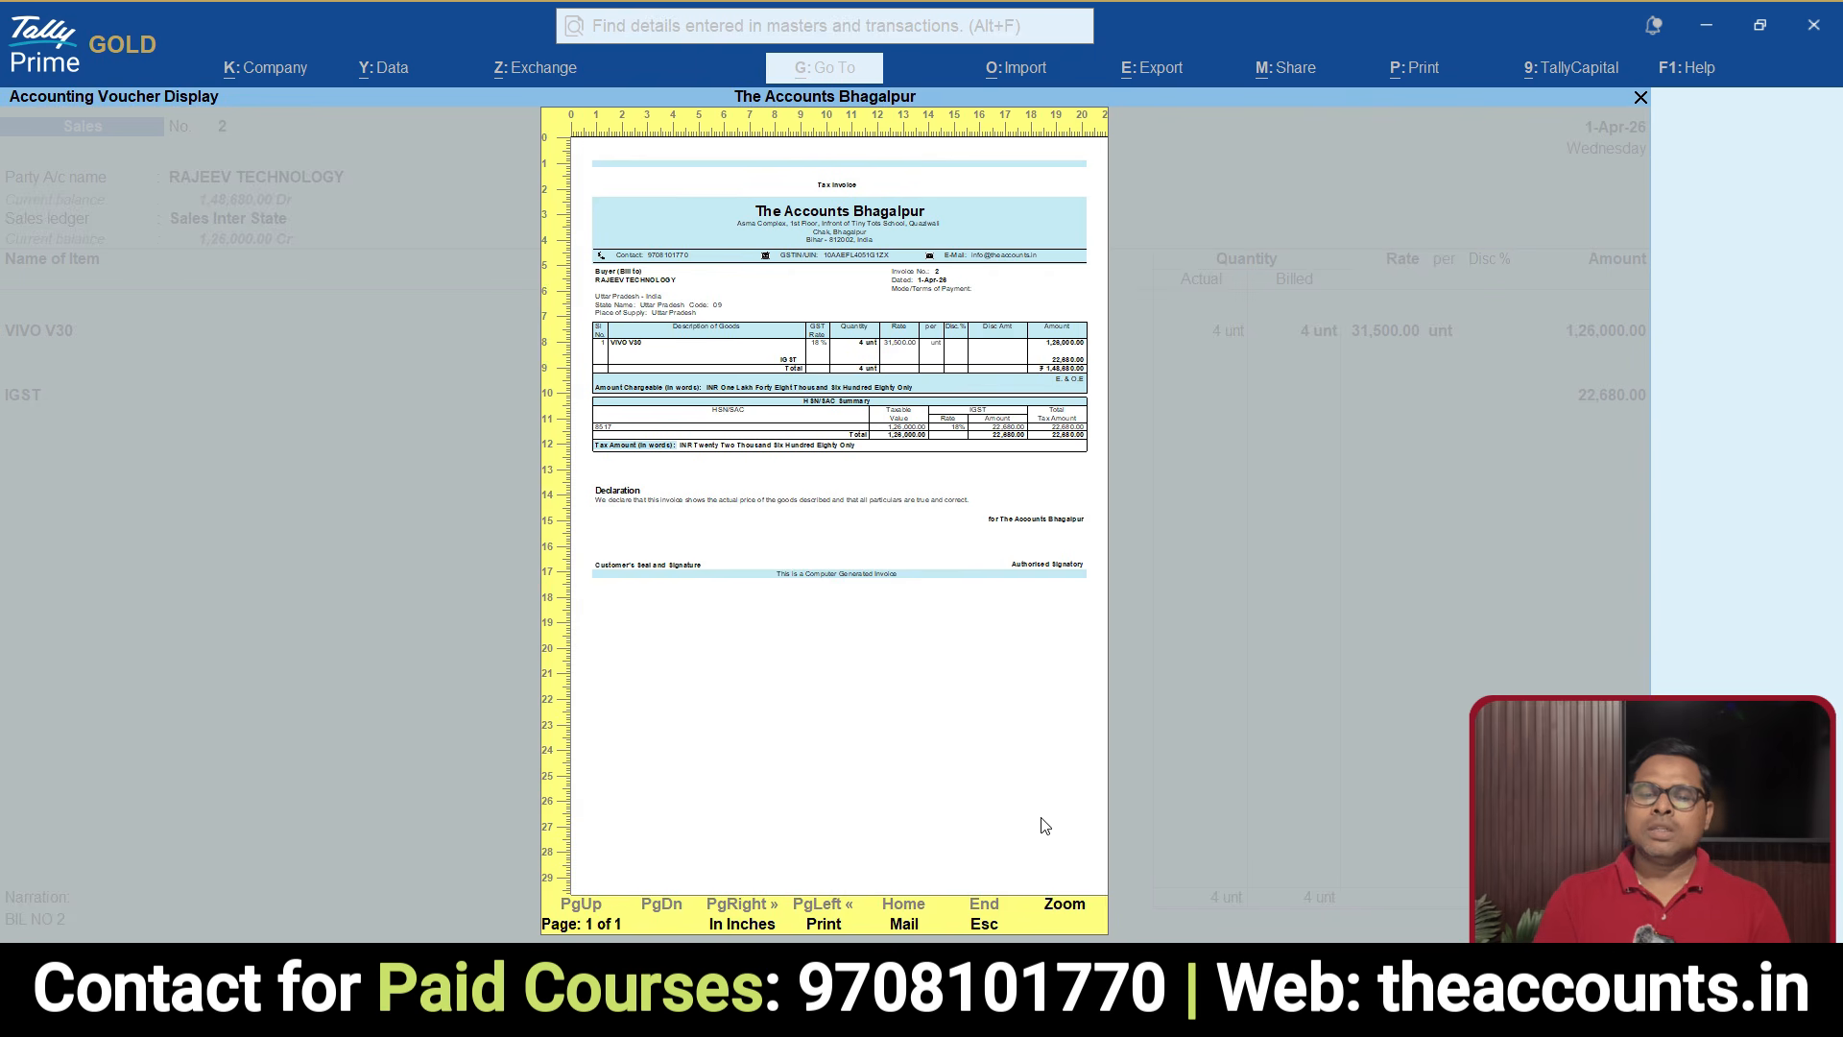
pyautogui.click(1065, 907)
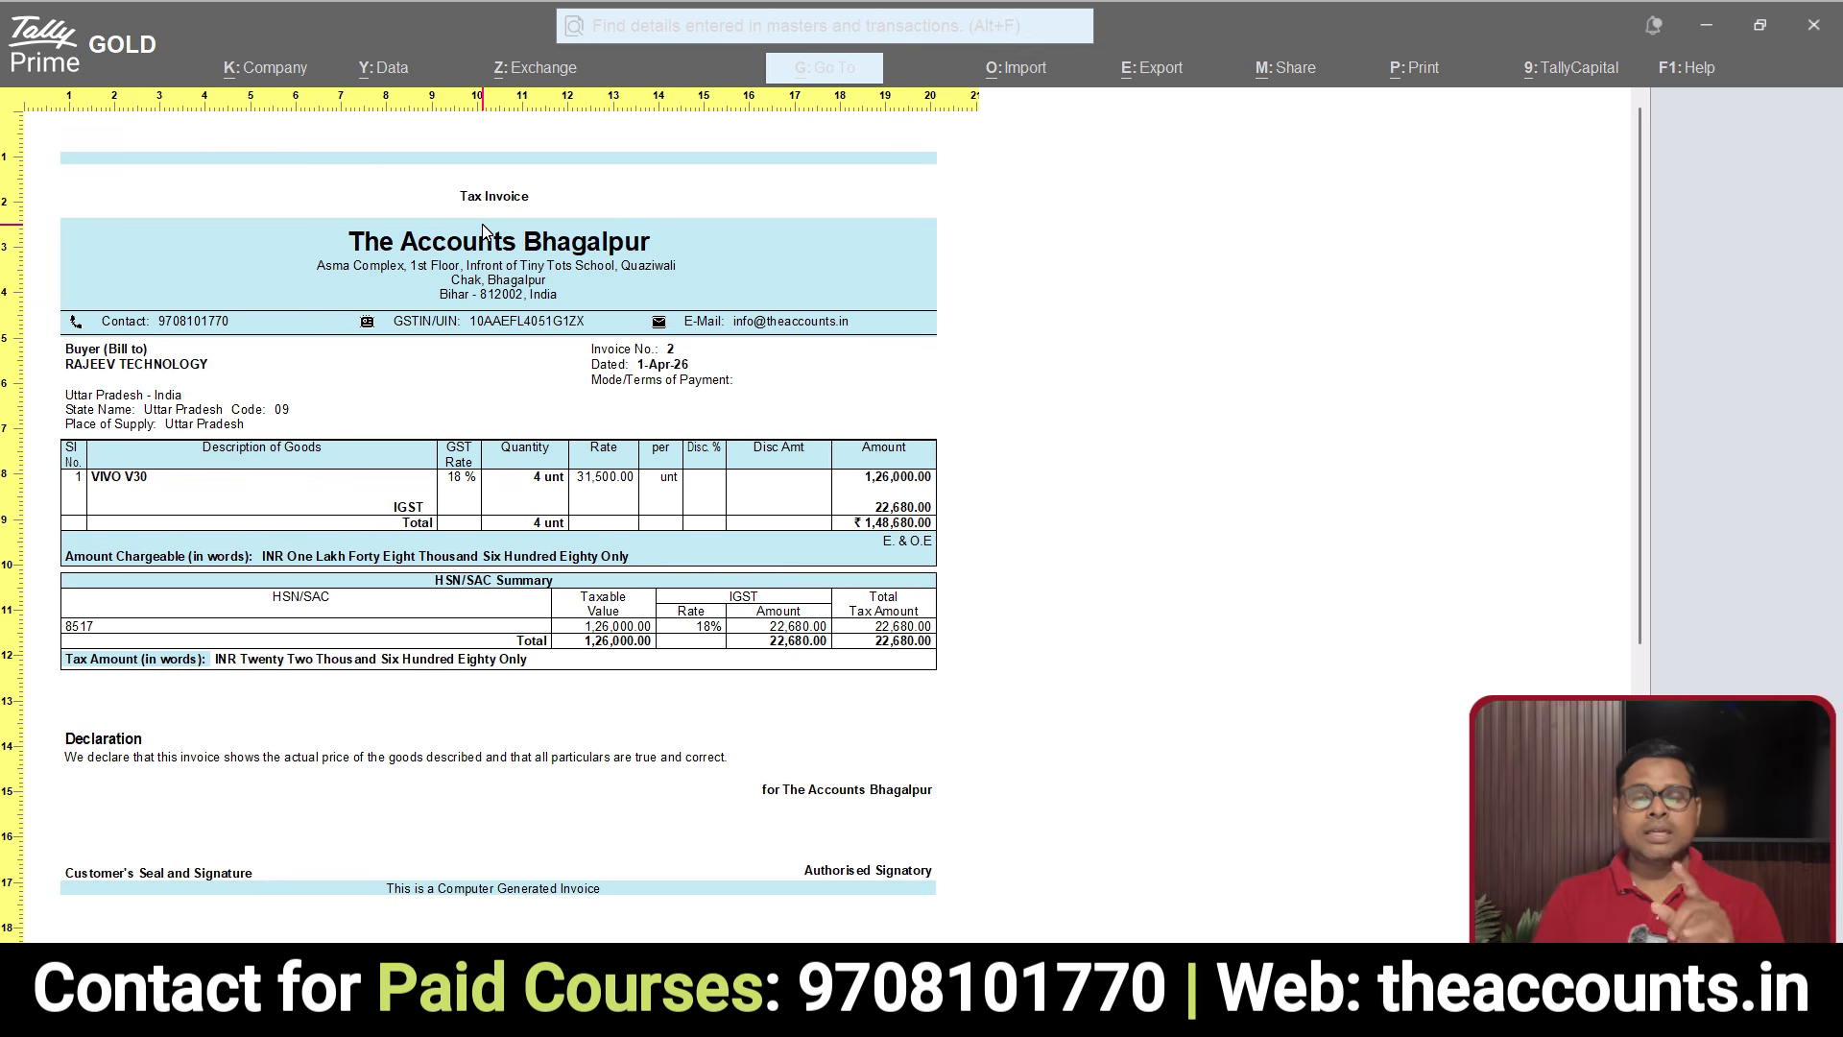
pyautogui.hotkey('alt', 'z')
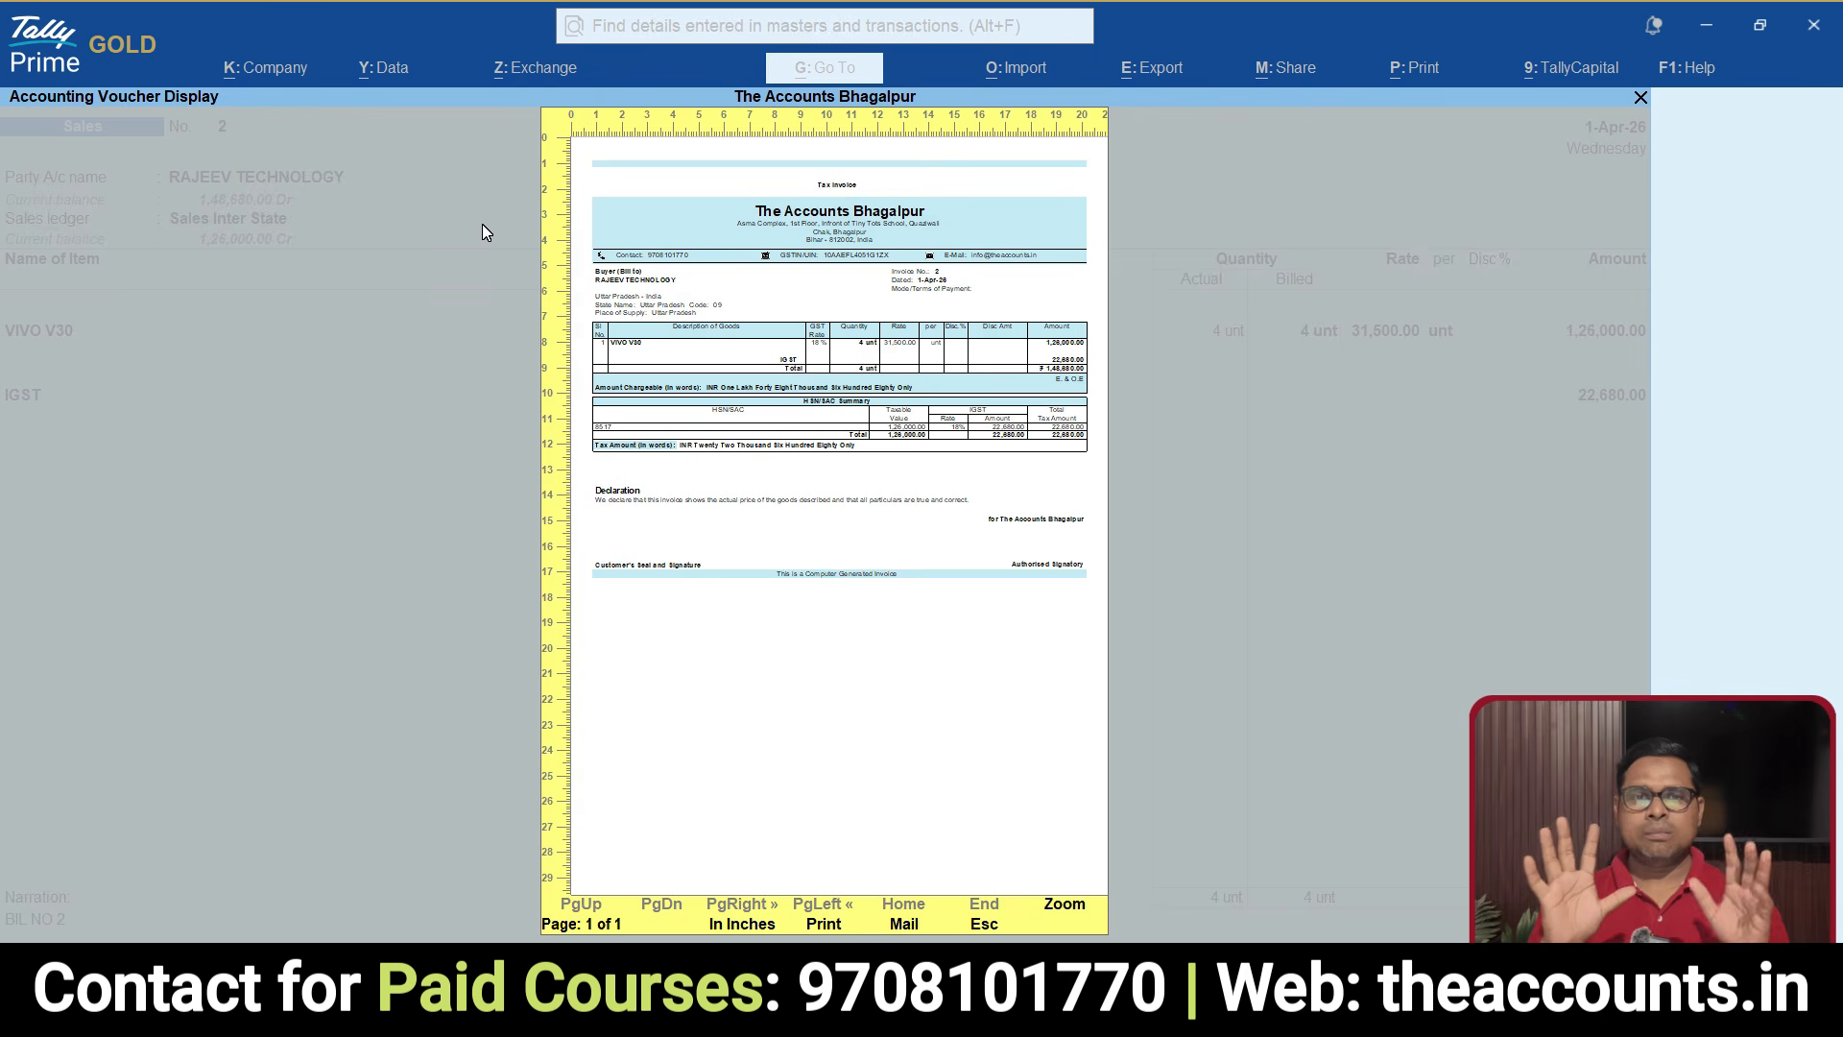
pyautogui.press('Escape')
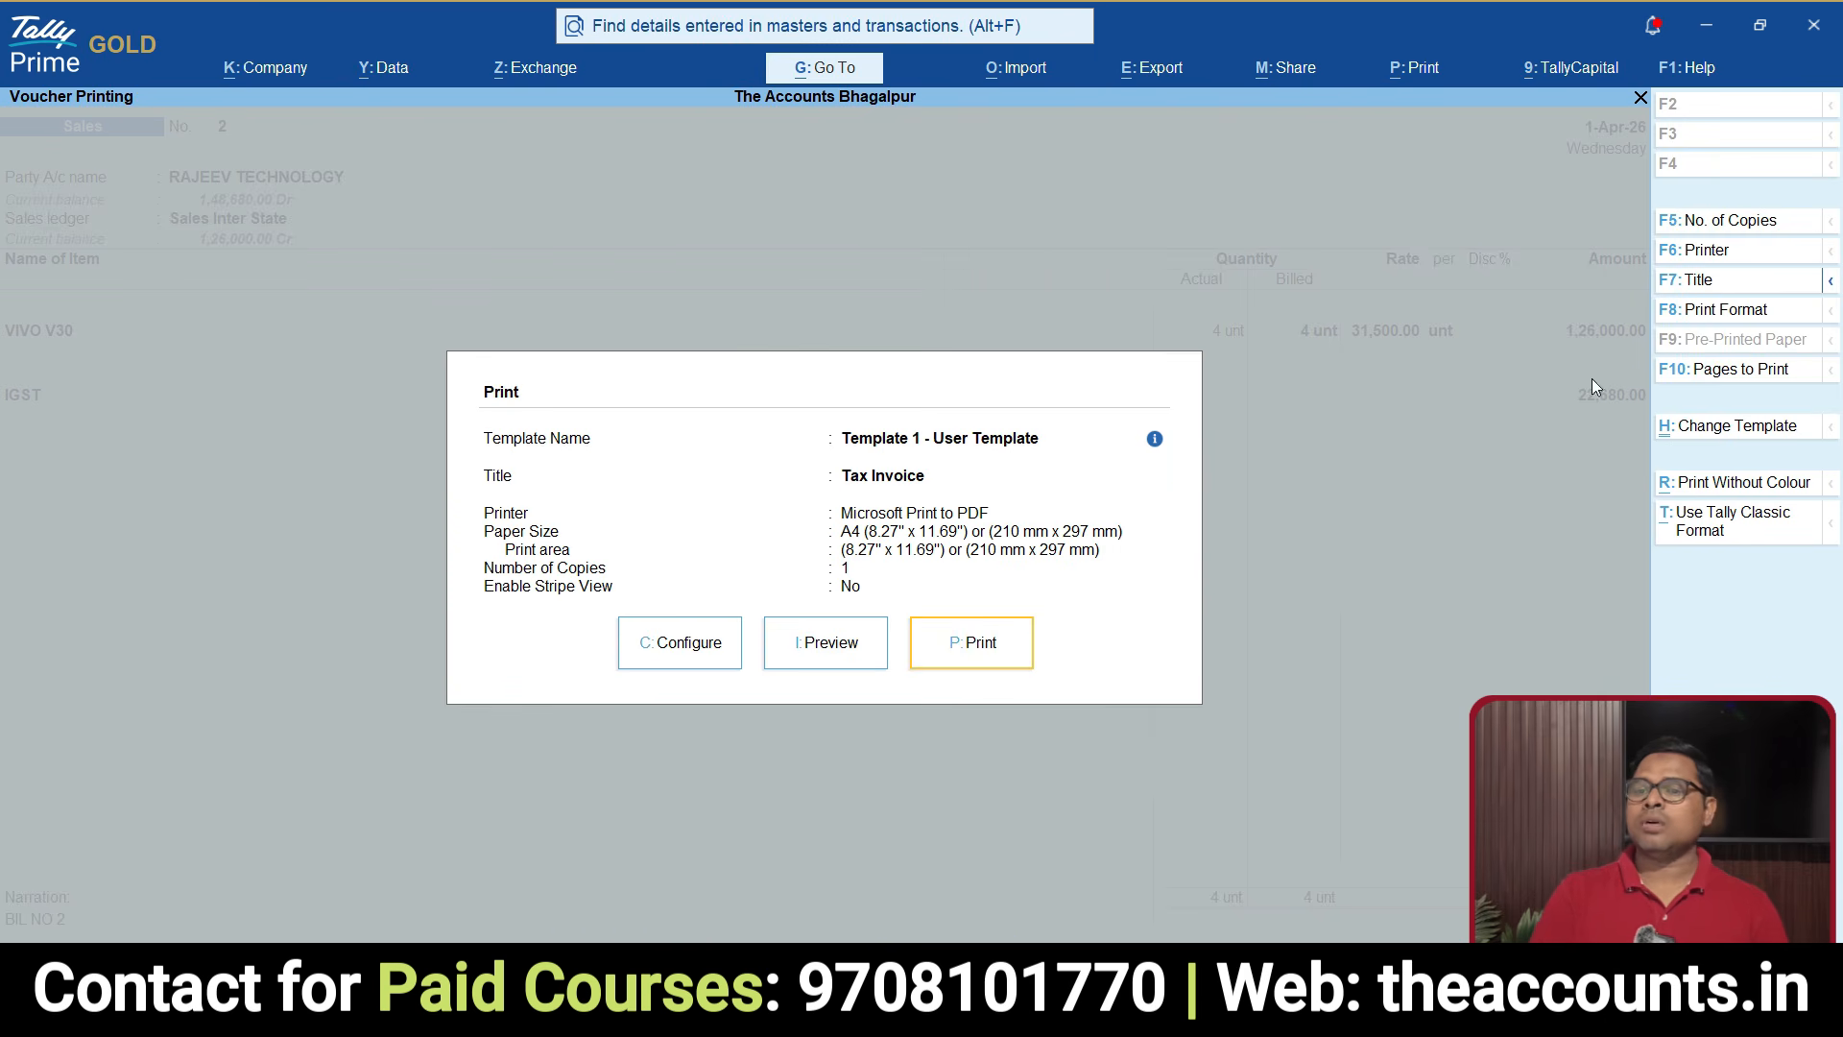
pyautogui.hotkey('ctrl', '1')
pyautogui.click(1771, 437)
pyautogui.moveTo(1776, 365)
pyautogui.mouseDown()
pyautogui.moveTo(1523, 236)
pyautogui.moveTo(1438, 273)
pyautogui.mouseUp()
pyautogui.press('Escape')
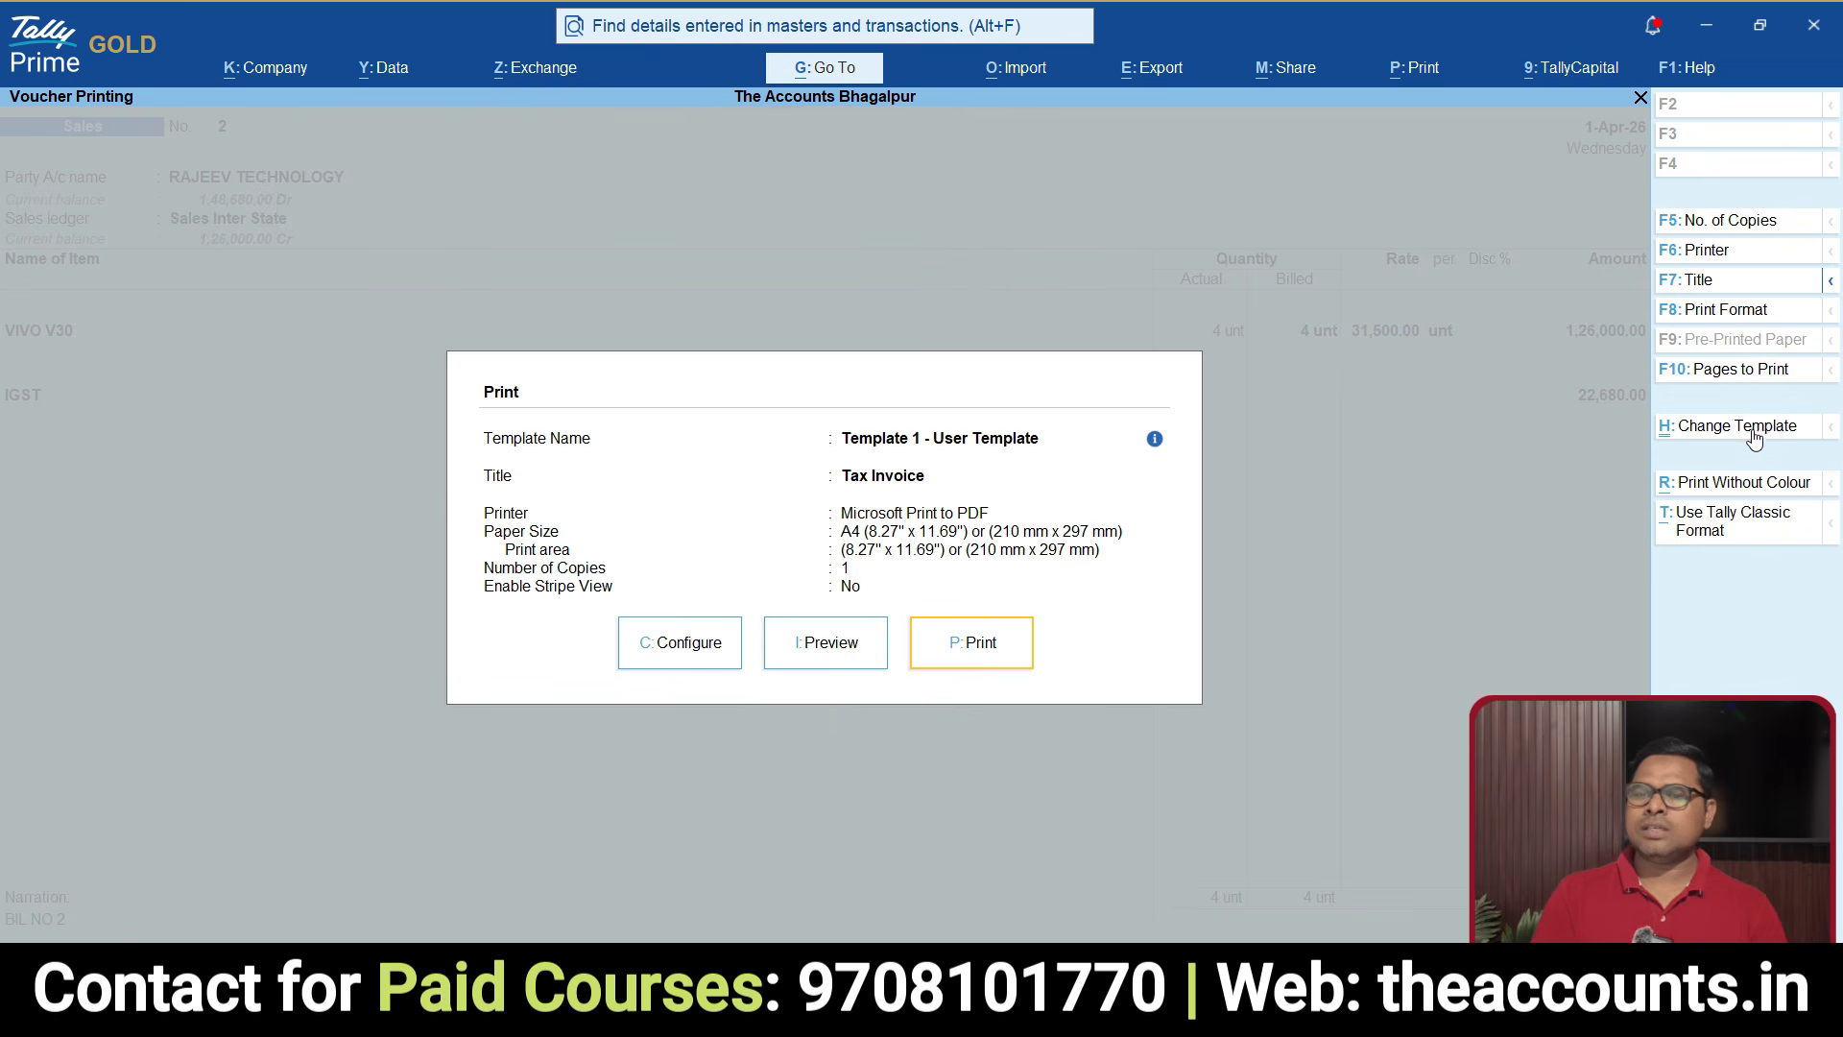
# Step: Browse the invoice template designs from Template 1 through Template 7 - Tally Classic
pyautogui.click(1749, 433)
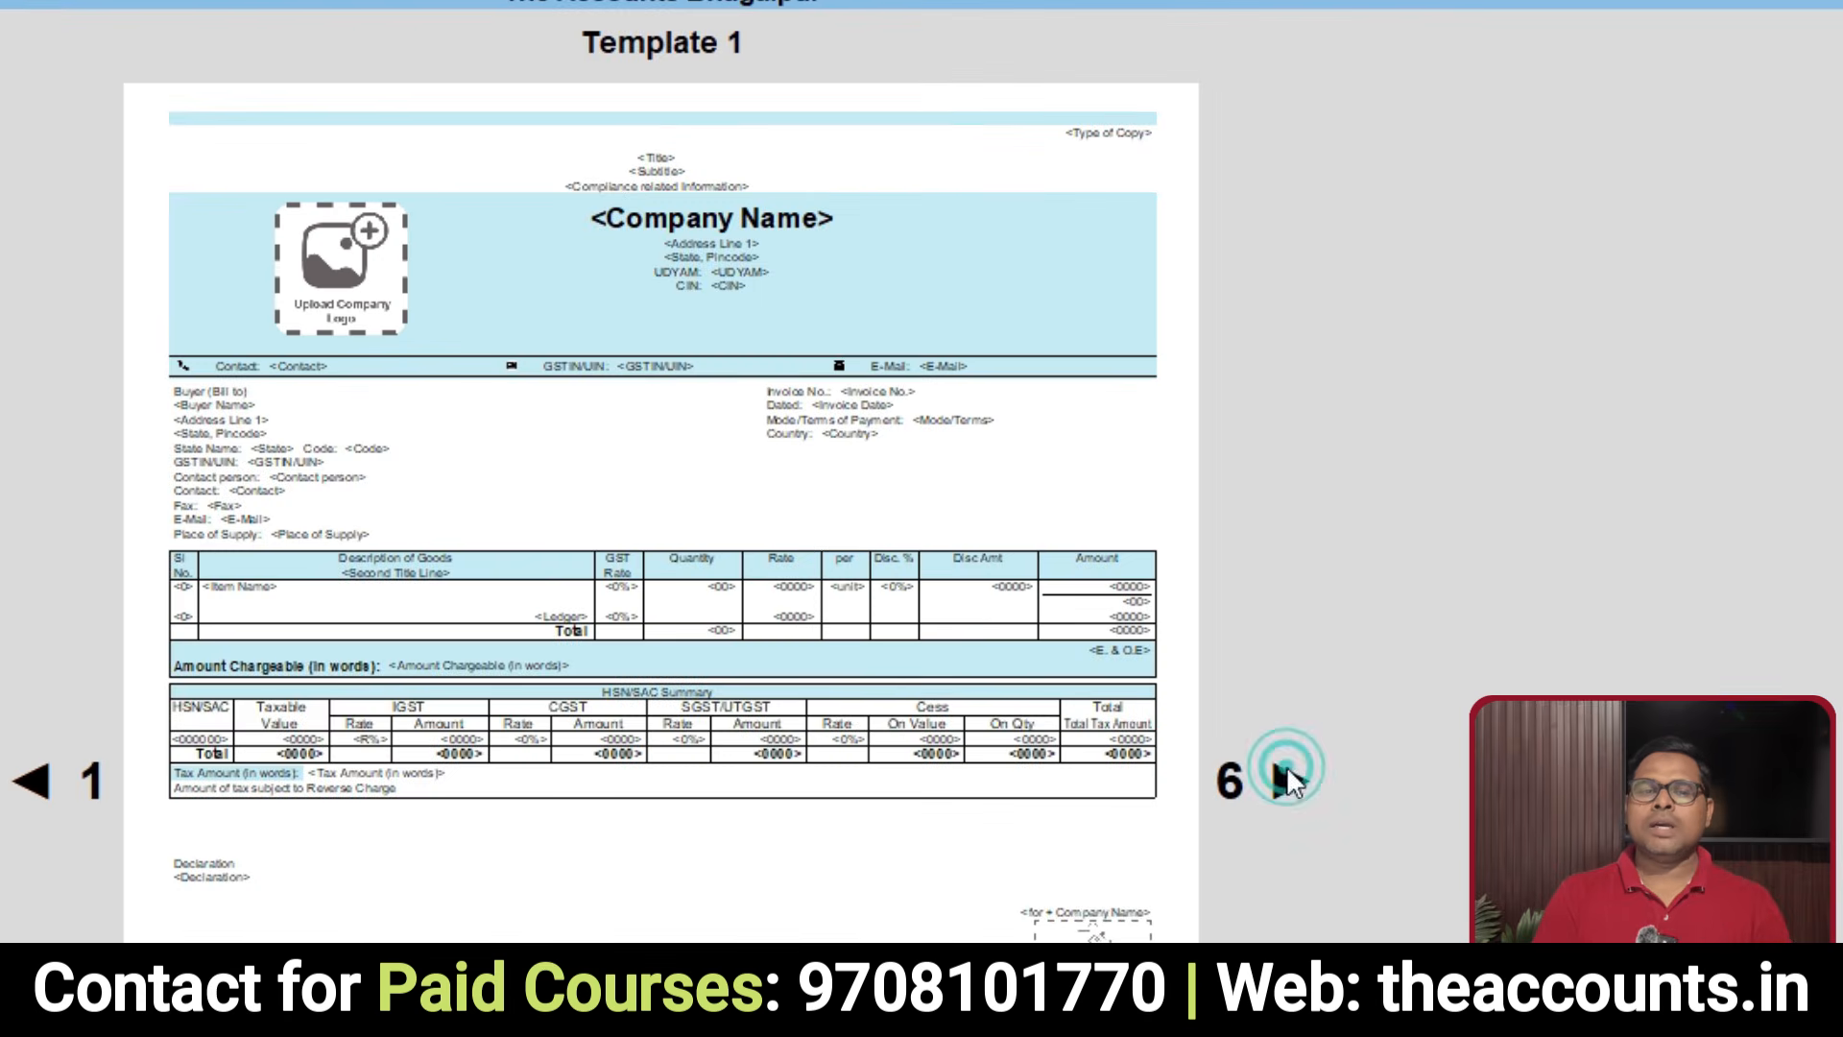
pyautogui.click(1184, 545)
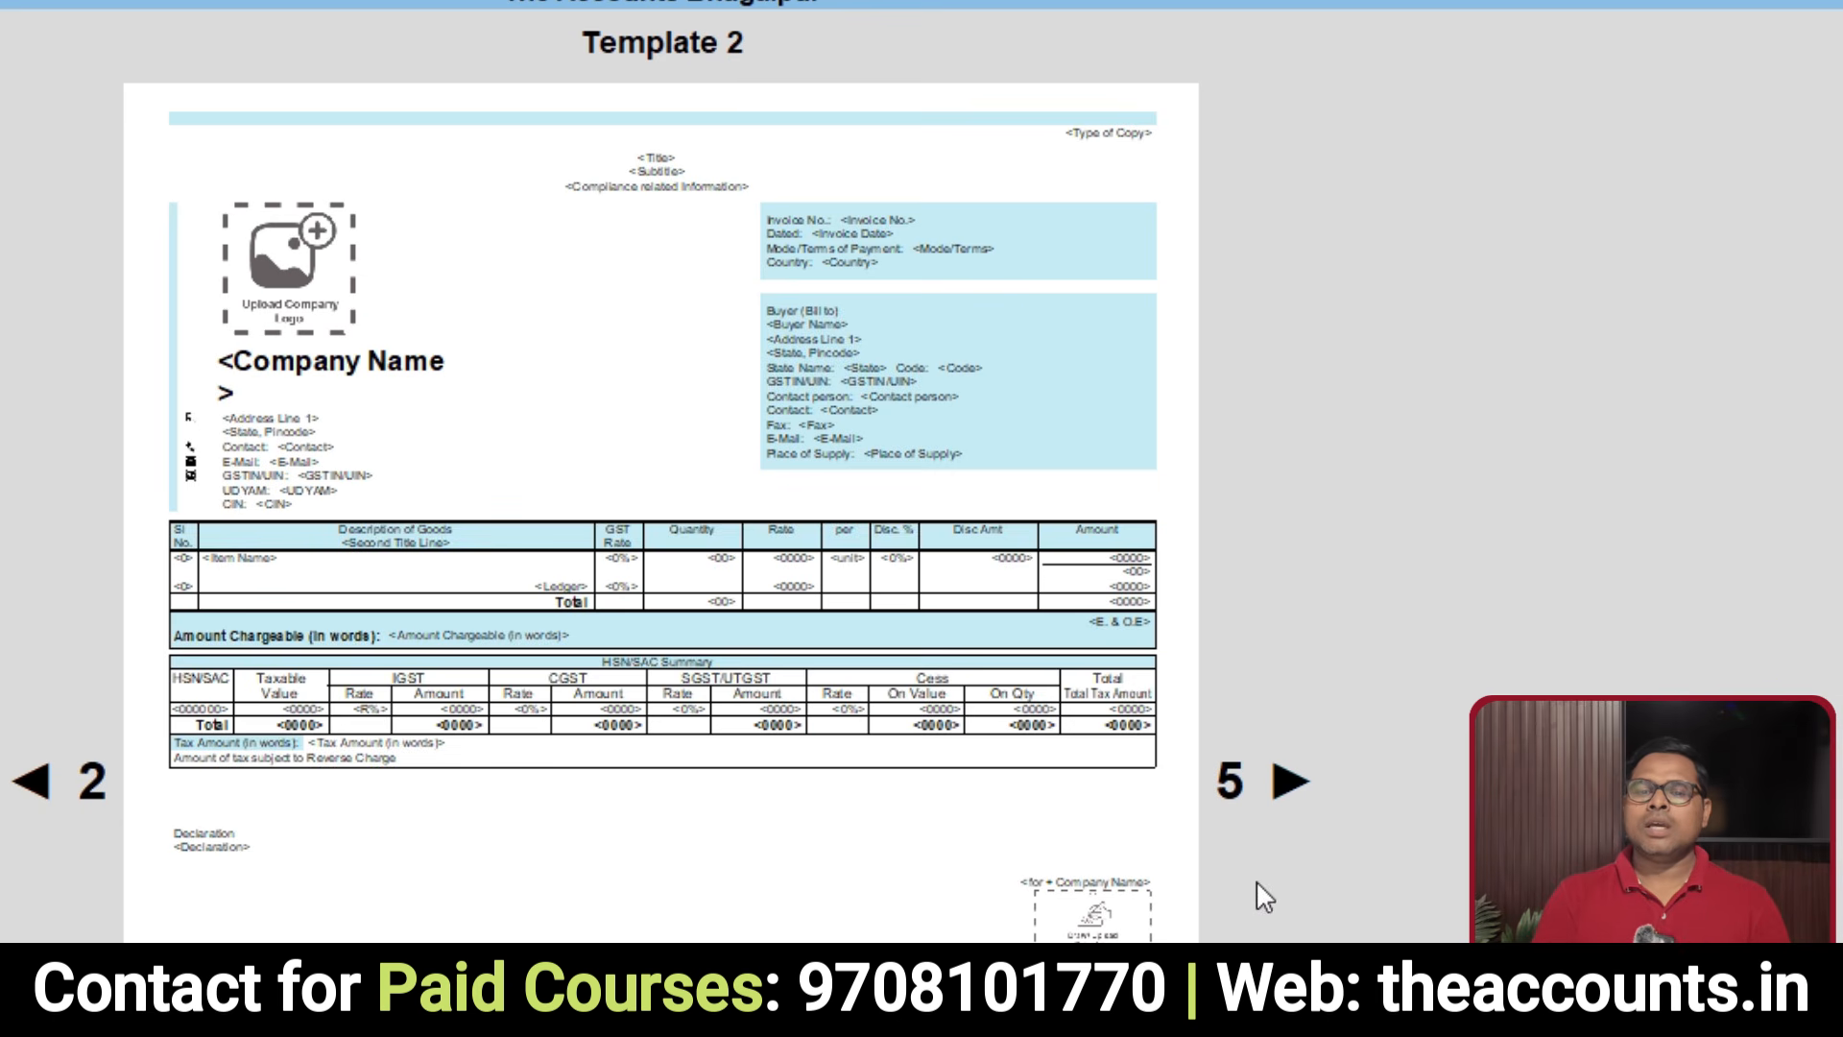
pyautogui.click(1291, 786)
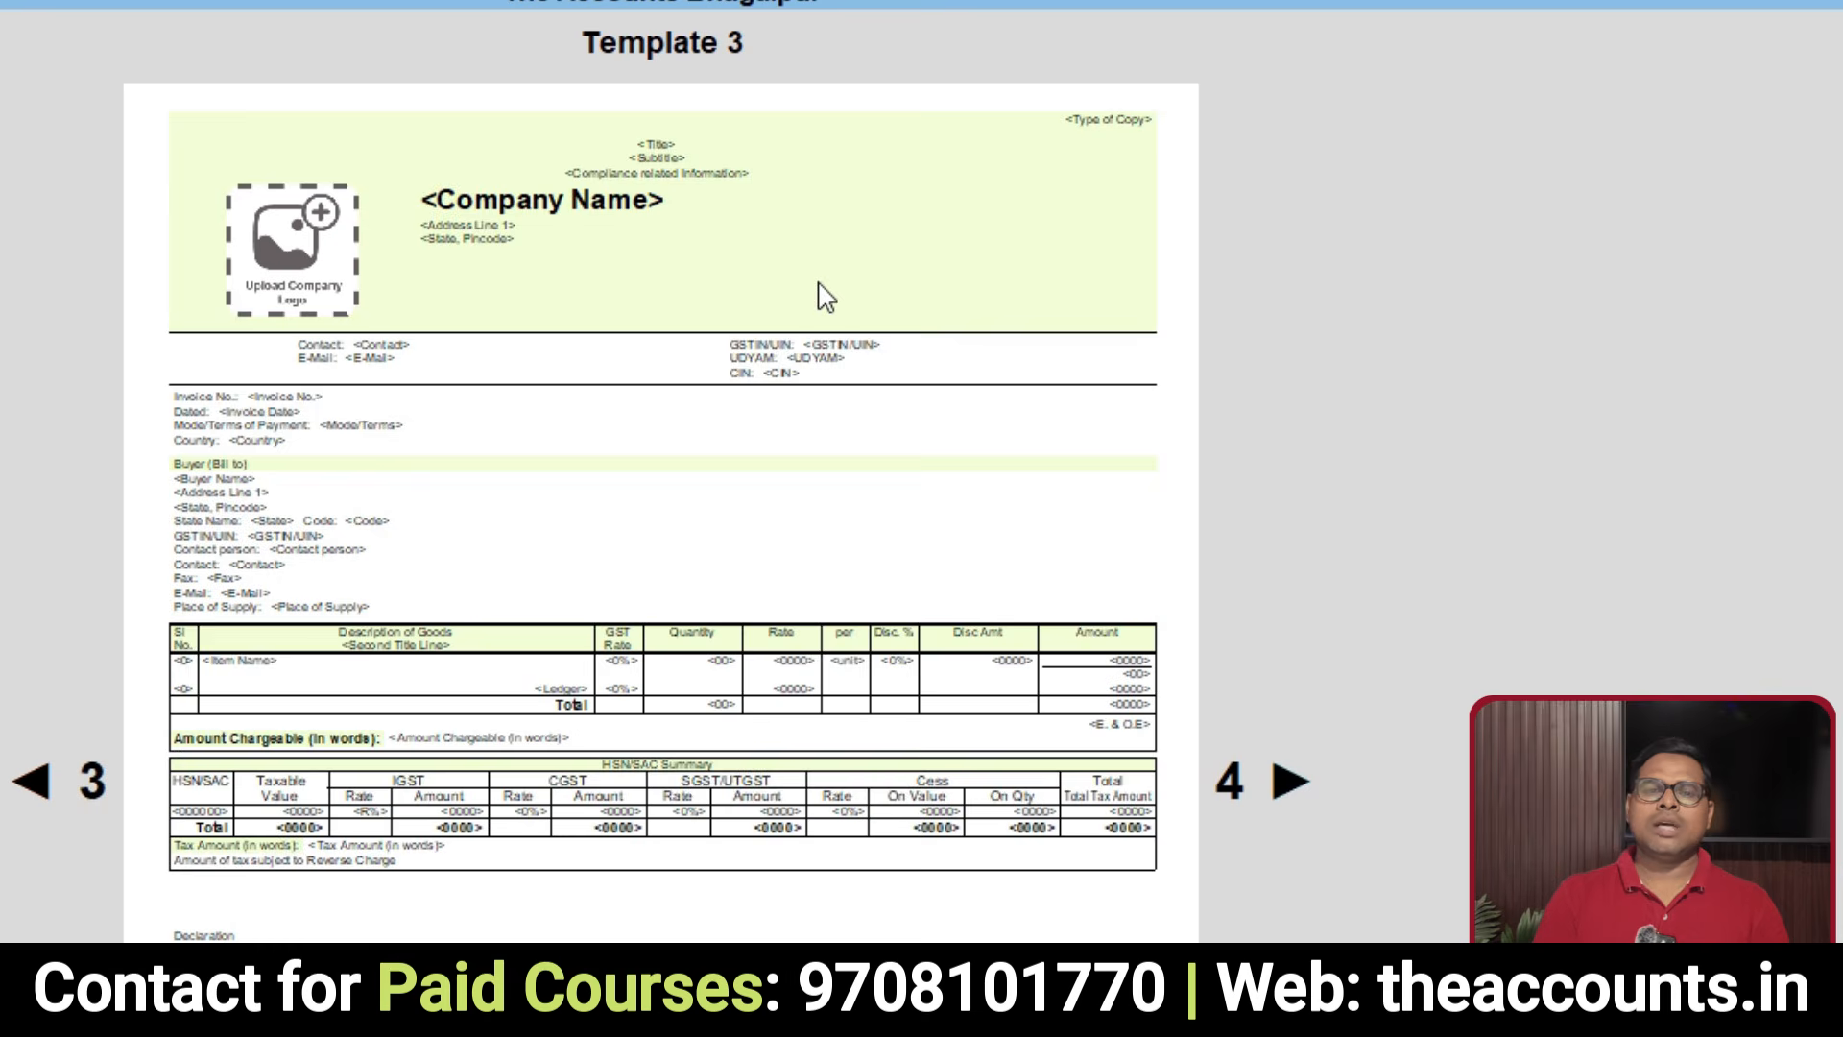
pyautogui.click(1282, 782)
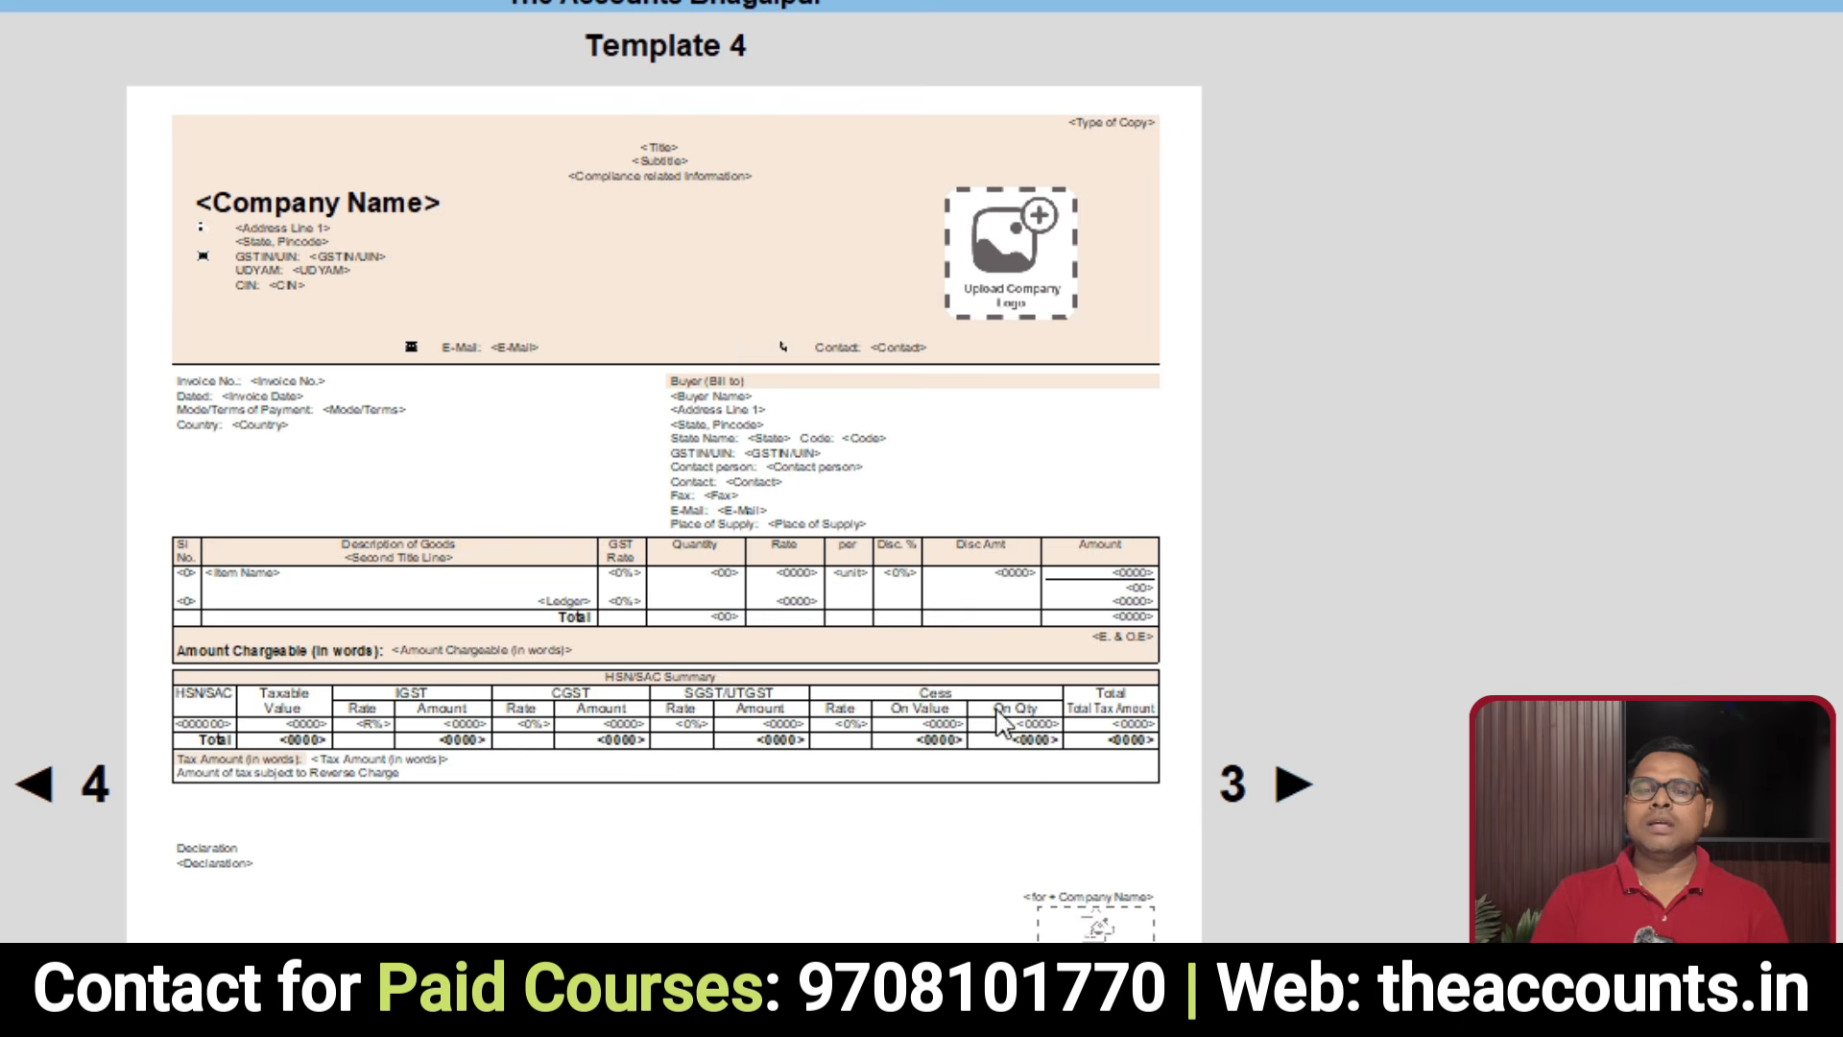
pyautogui.click(1287, 785)
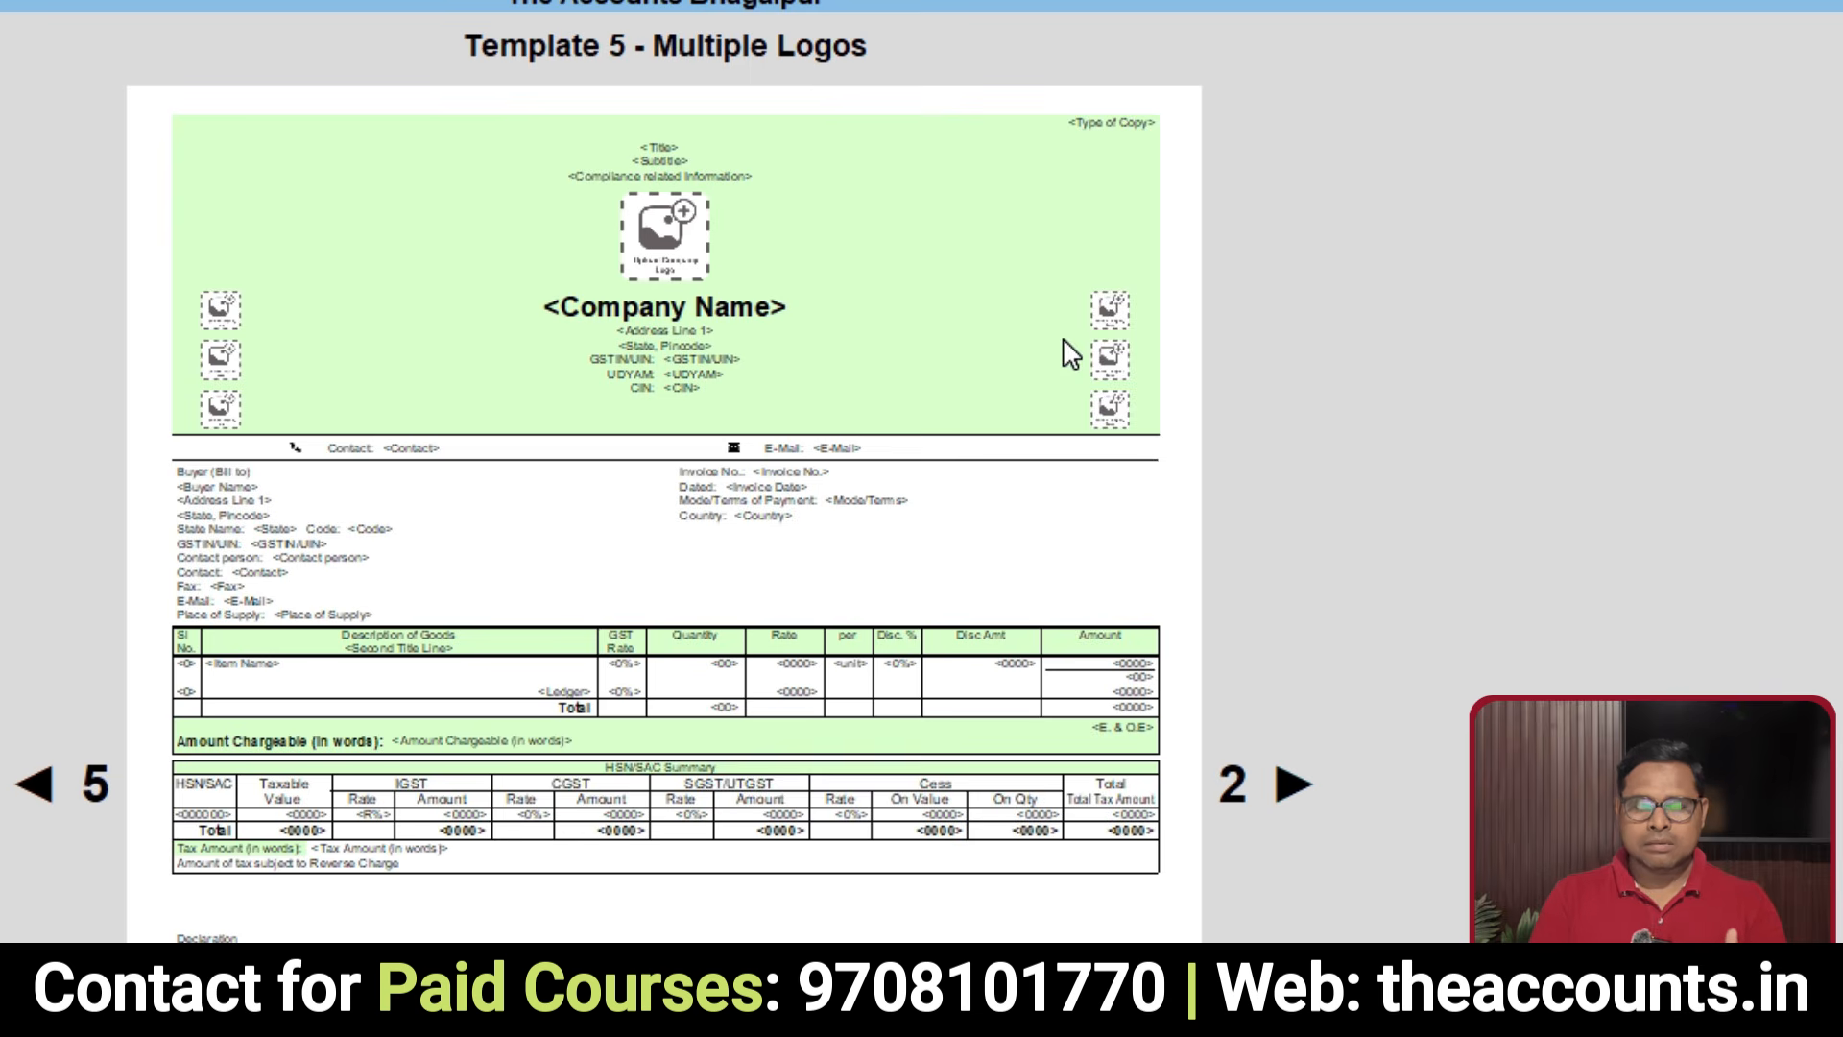
pyautogui.click(1201, 582)
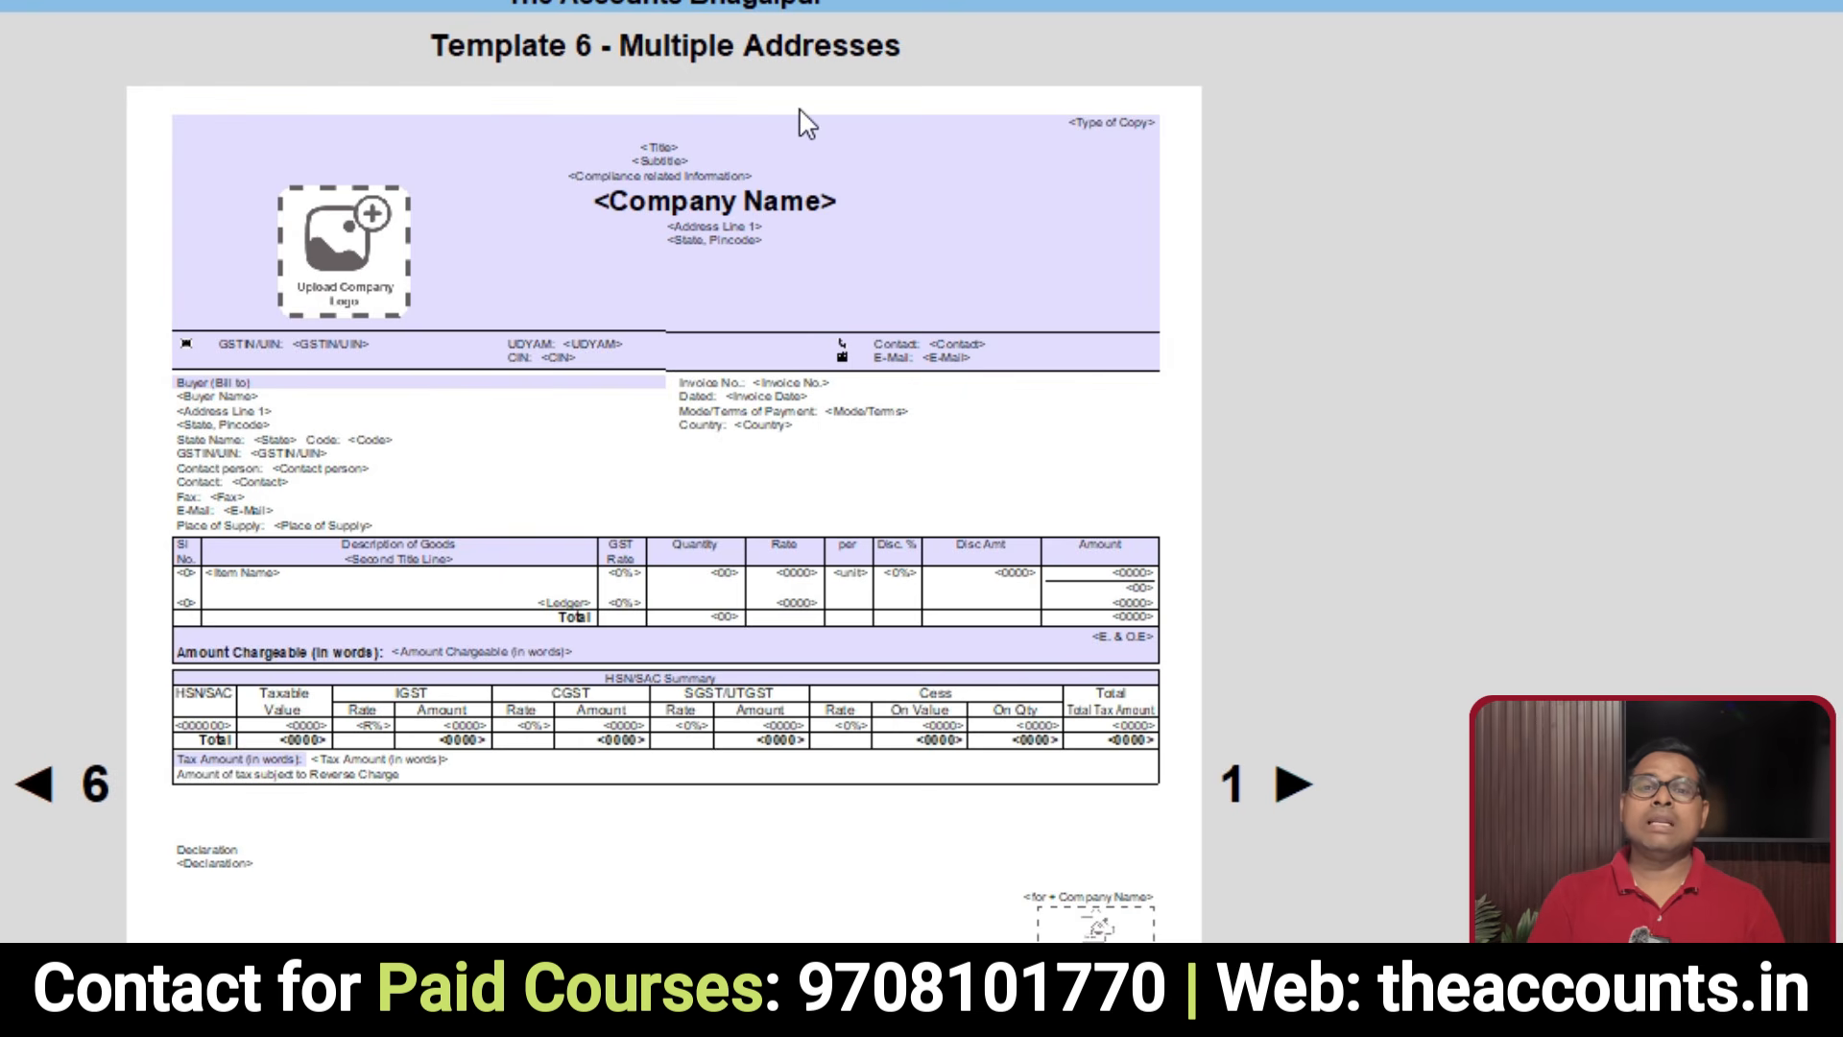
pyautogui.click(734, 65)
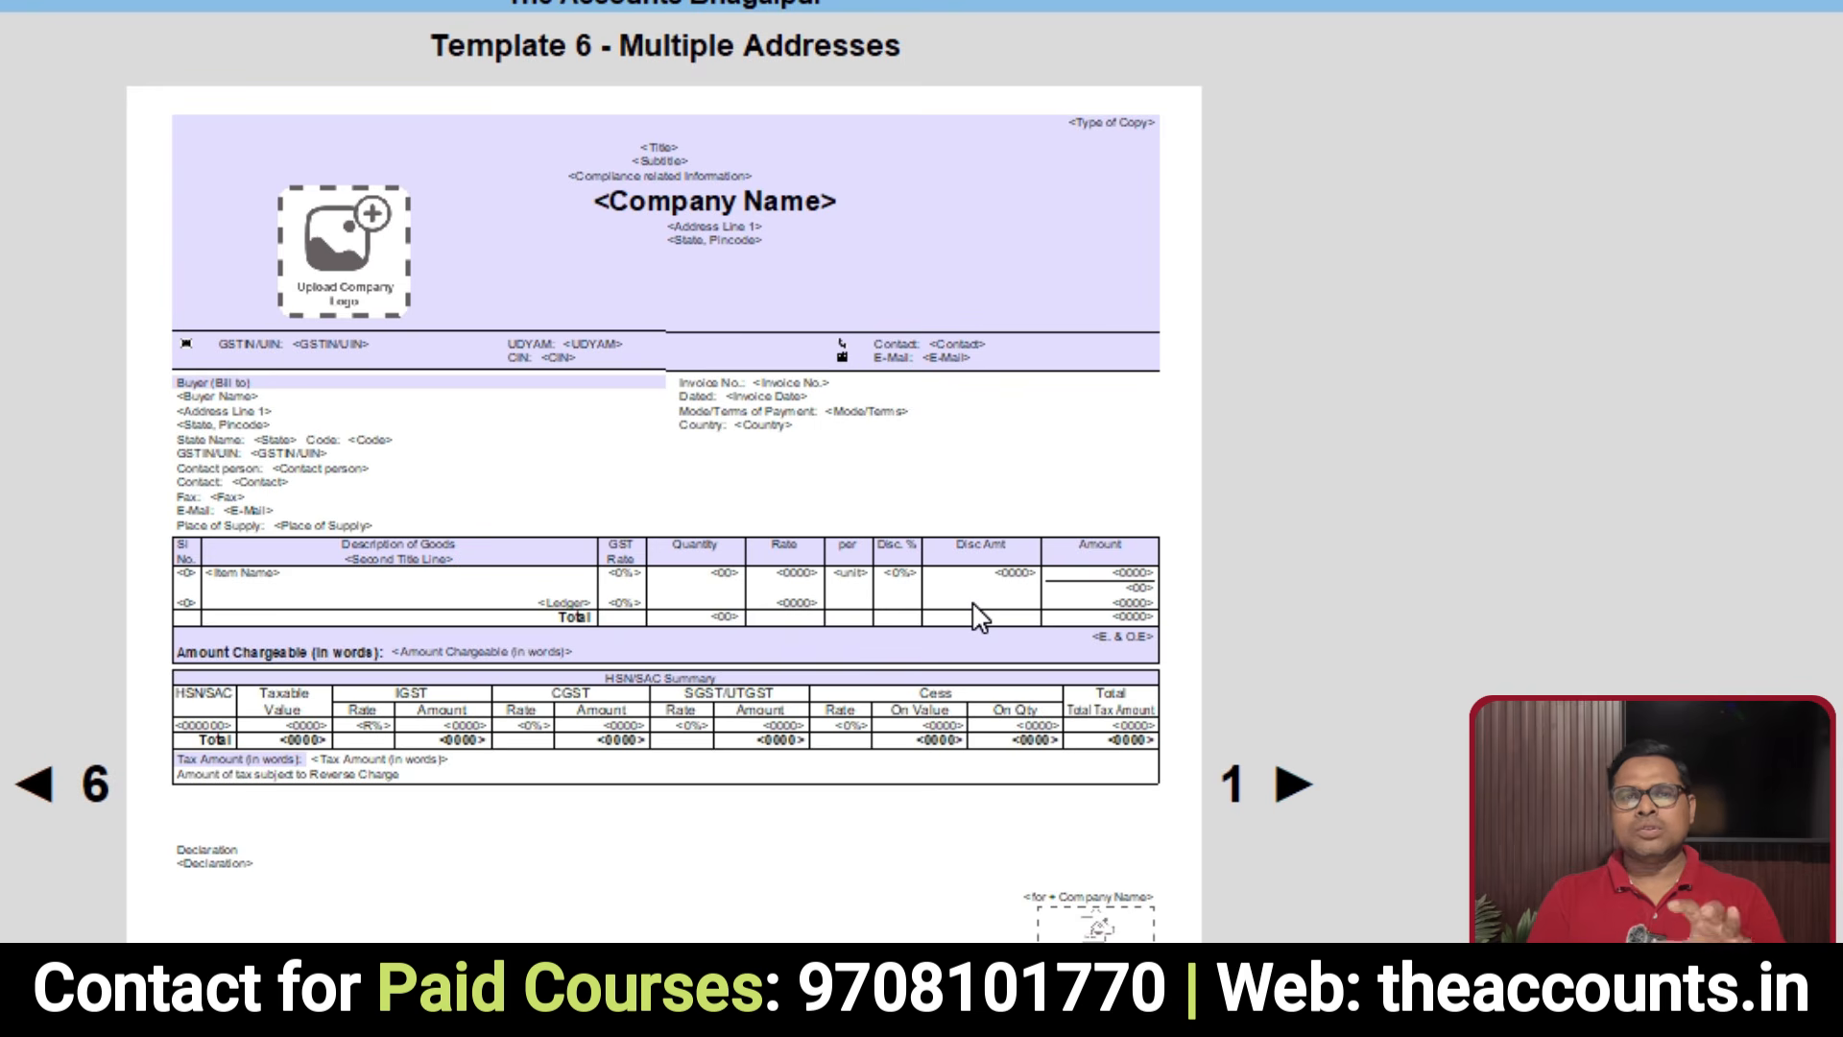
pyautogui.click(1292, 782)
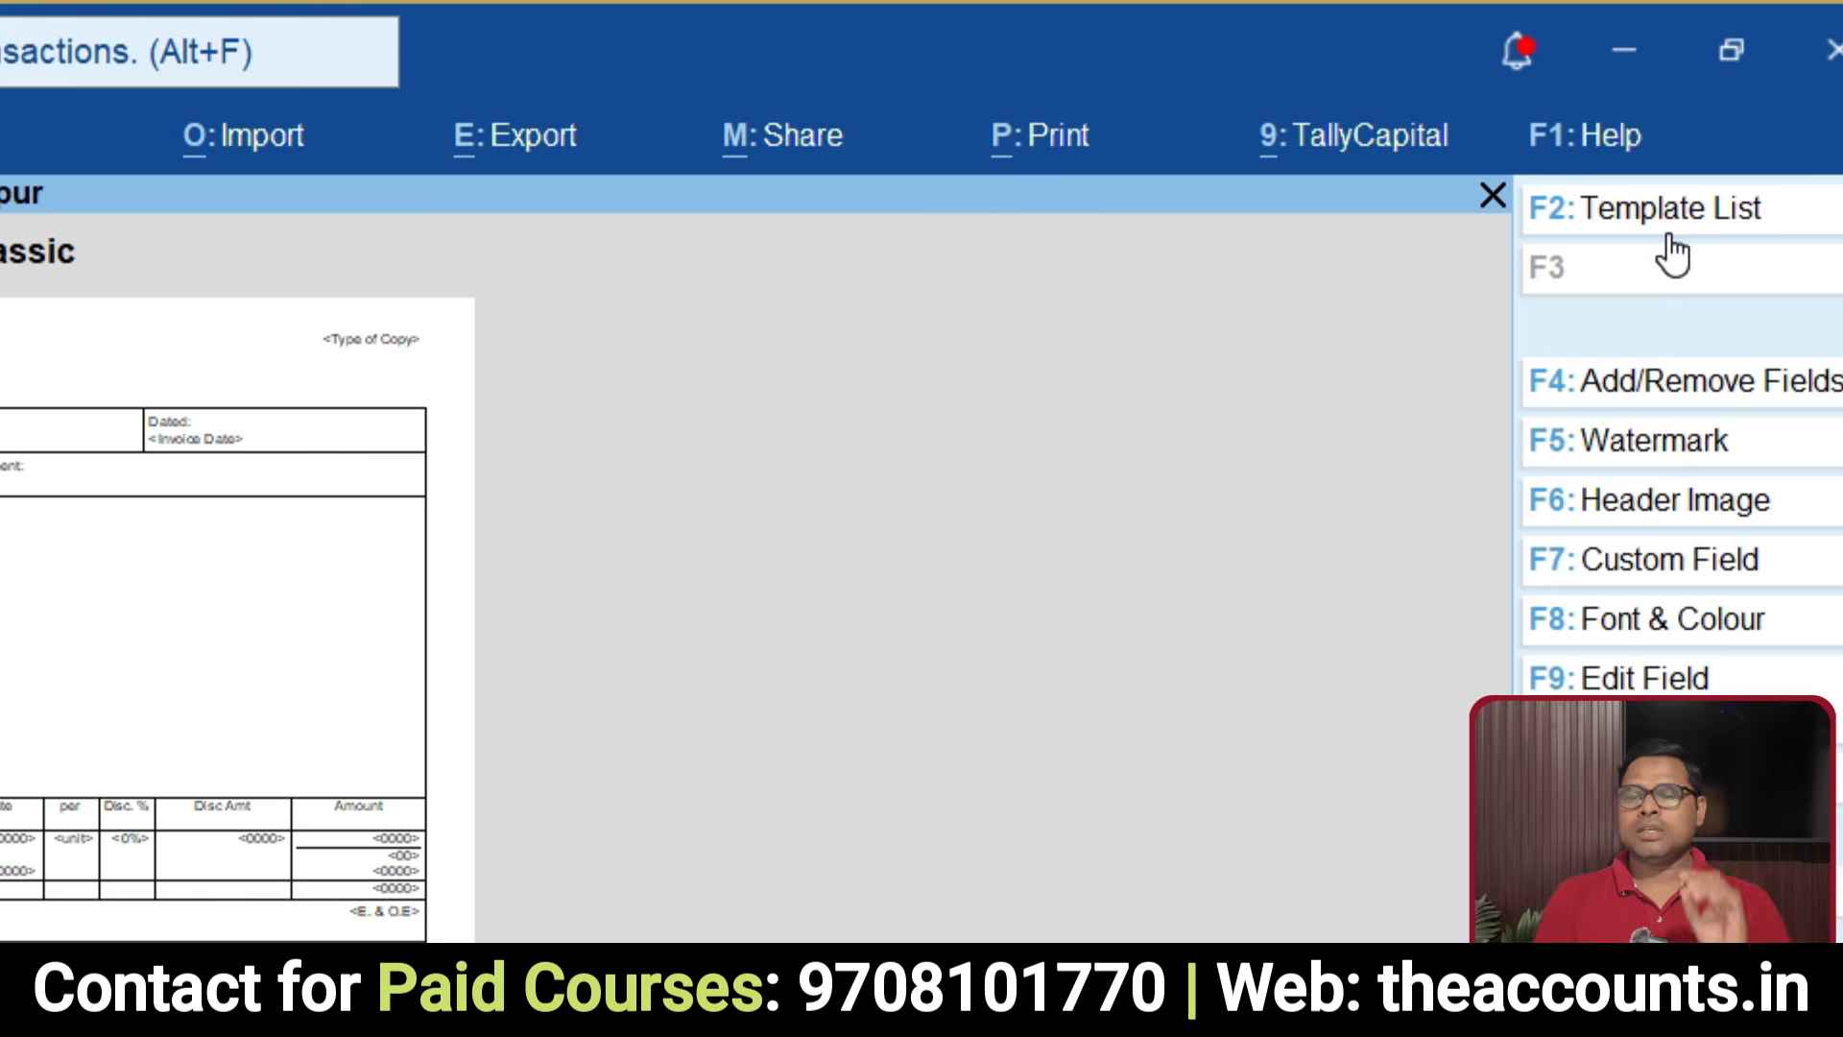
# Step: Review the saved and predefined entries in the list of invoice templates
pyautogui.click(1658, 213)
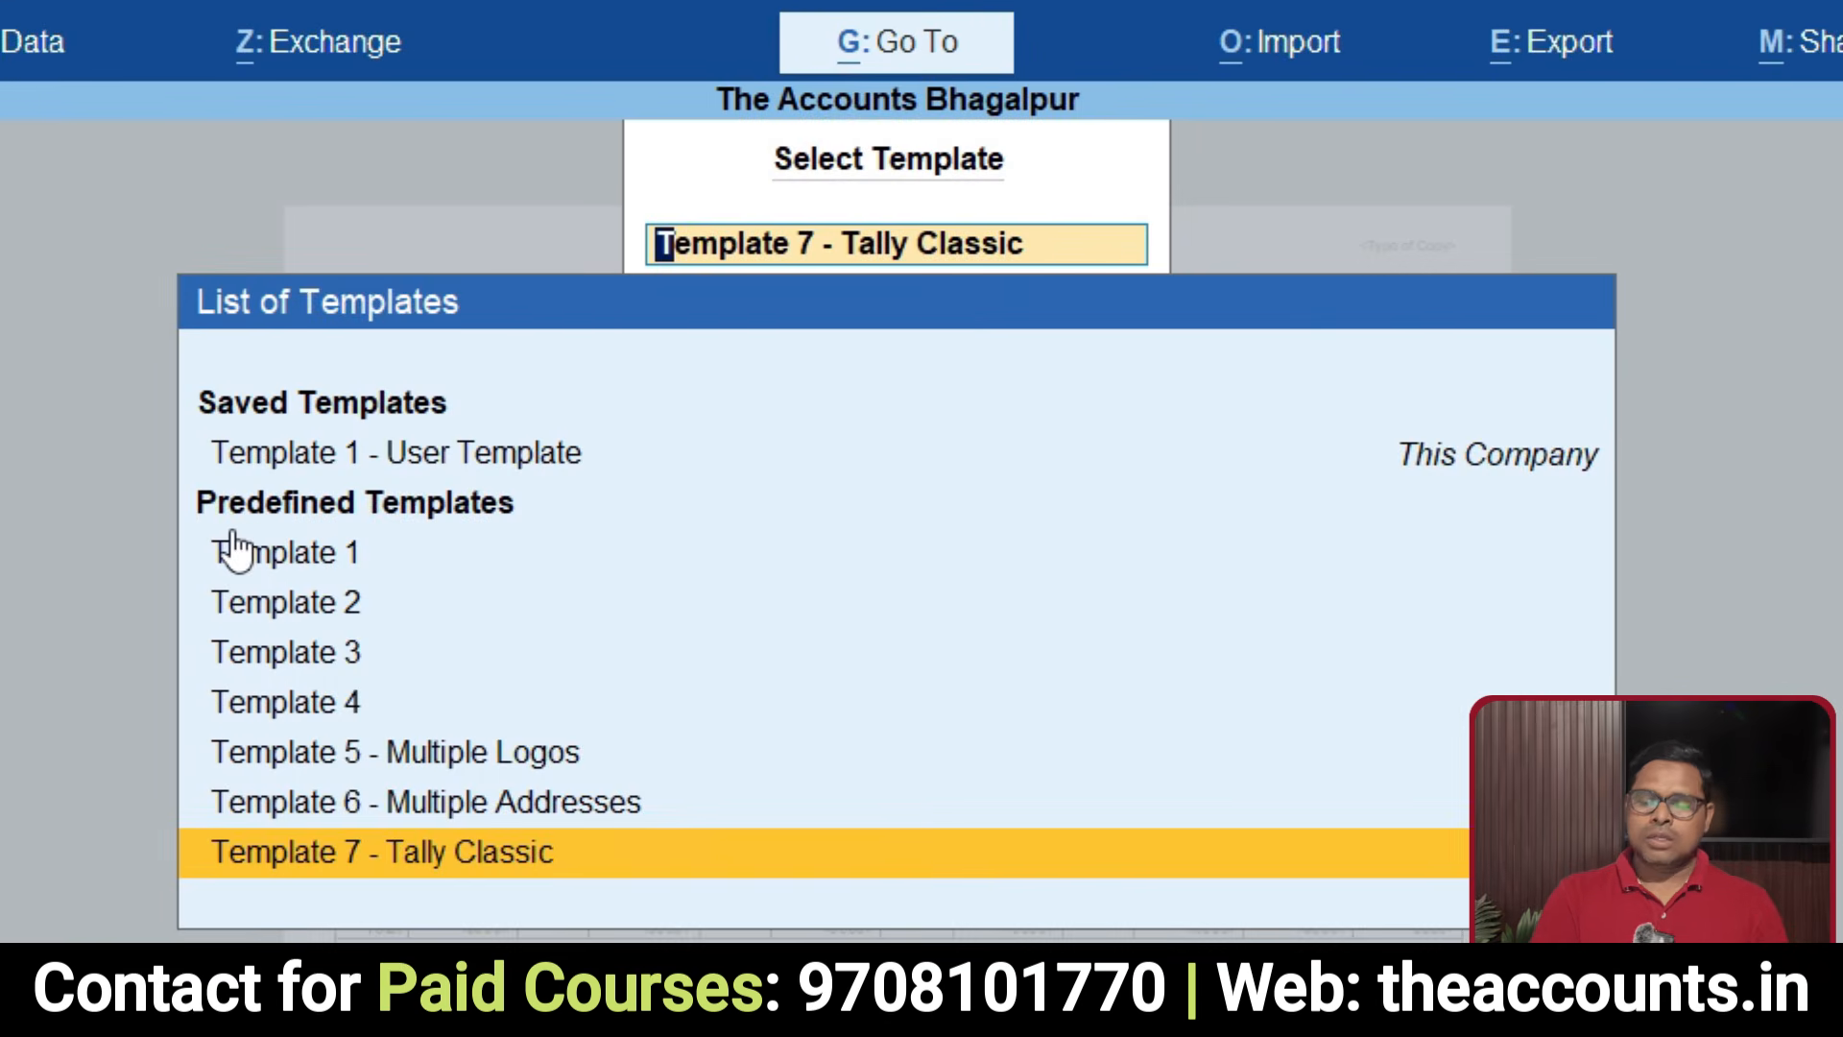
pyautogui.press('Up')
pyautogui.press('Up')
pyautogui.press('Up')
pyautogui.press('Up')
pyautogui.press('Up')
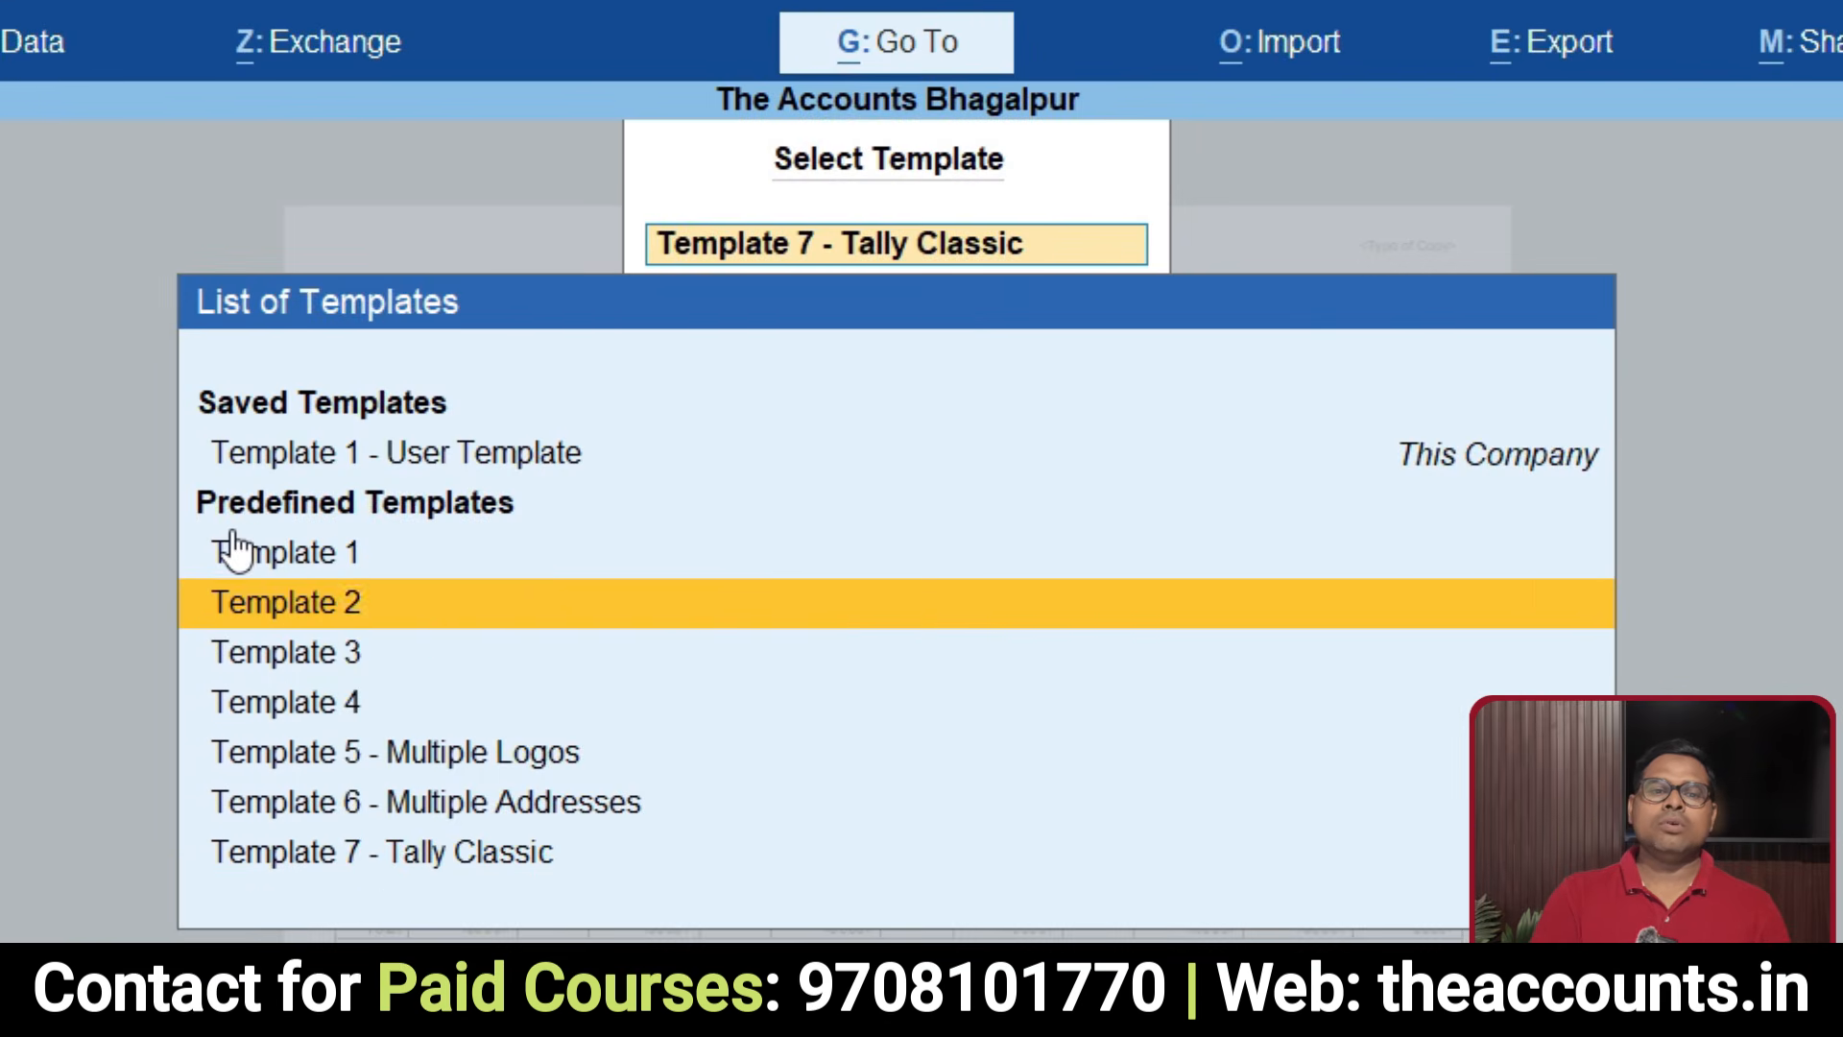
pyautogui.press('Up')
pyautogui.press('Up')
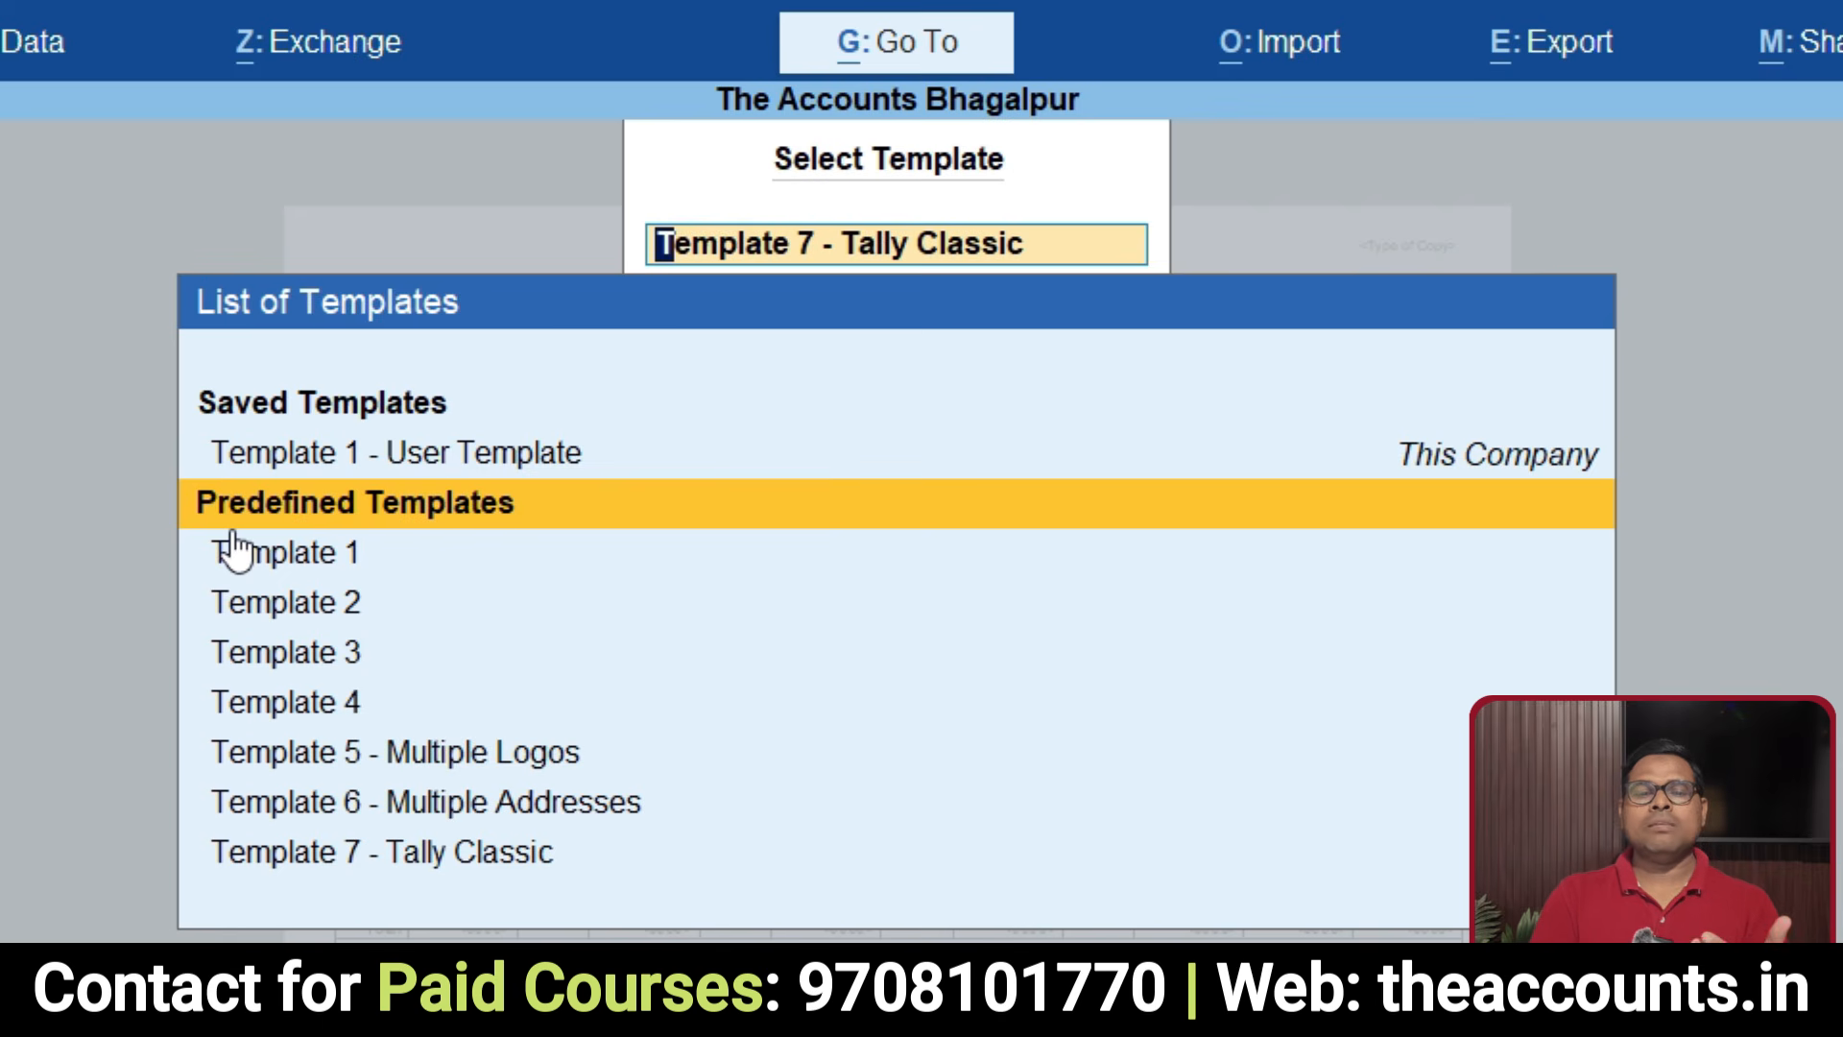
pyautogui.press('Down')
pyautogui.press('Down')
pyautogui.press('Down')
pyautogui.press('Down')
pyautogui.press('Down')
pyautogui.press('Down')
pyautogui.press('Down')
pyautogui.press('Up')
pyautogui.press('Up')
pyautogui.press('Up')
pyautogui.press('Up')
pyautogui.press('Down')
pyautogui.press('Down')
pyautogui.press('Down')
pyautogui.press('Up')
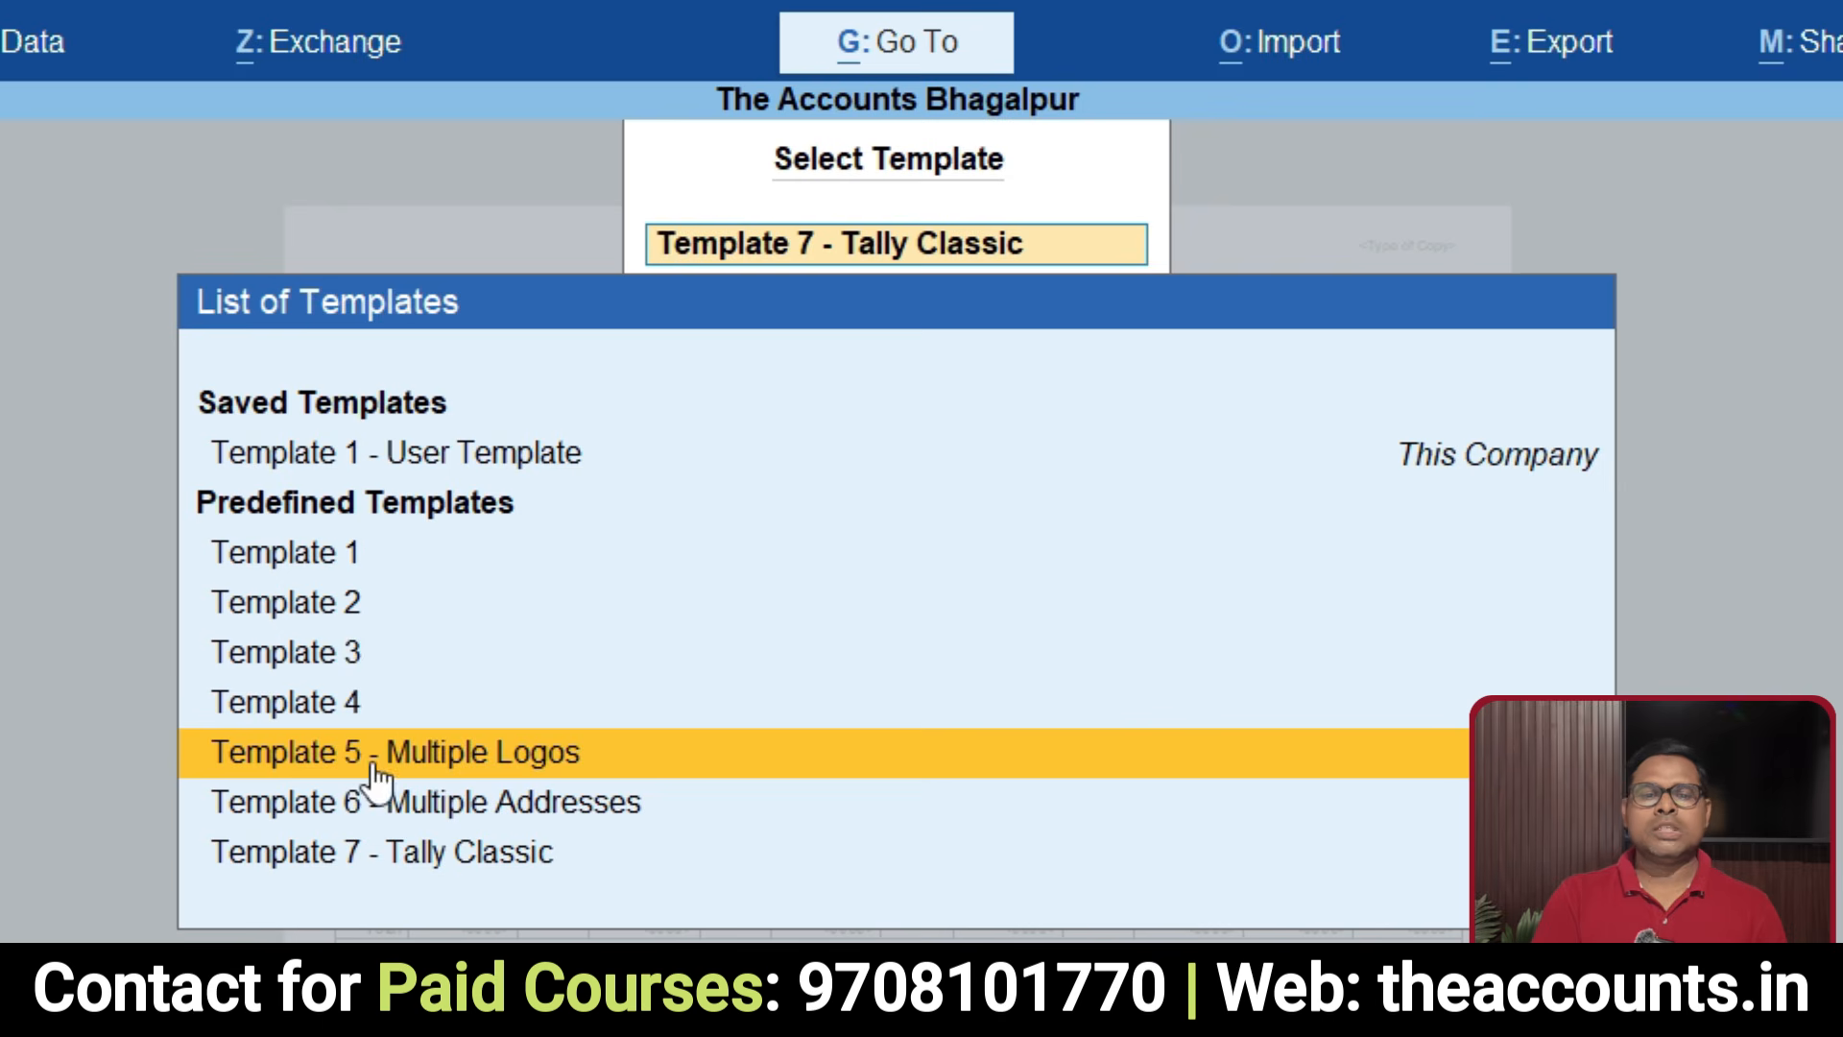
pyautogui.press('Down')
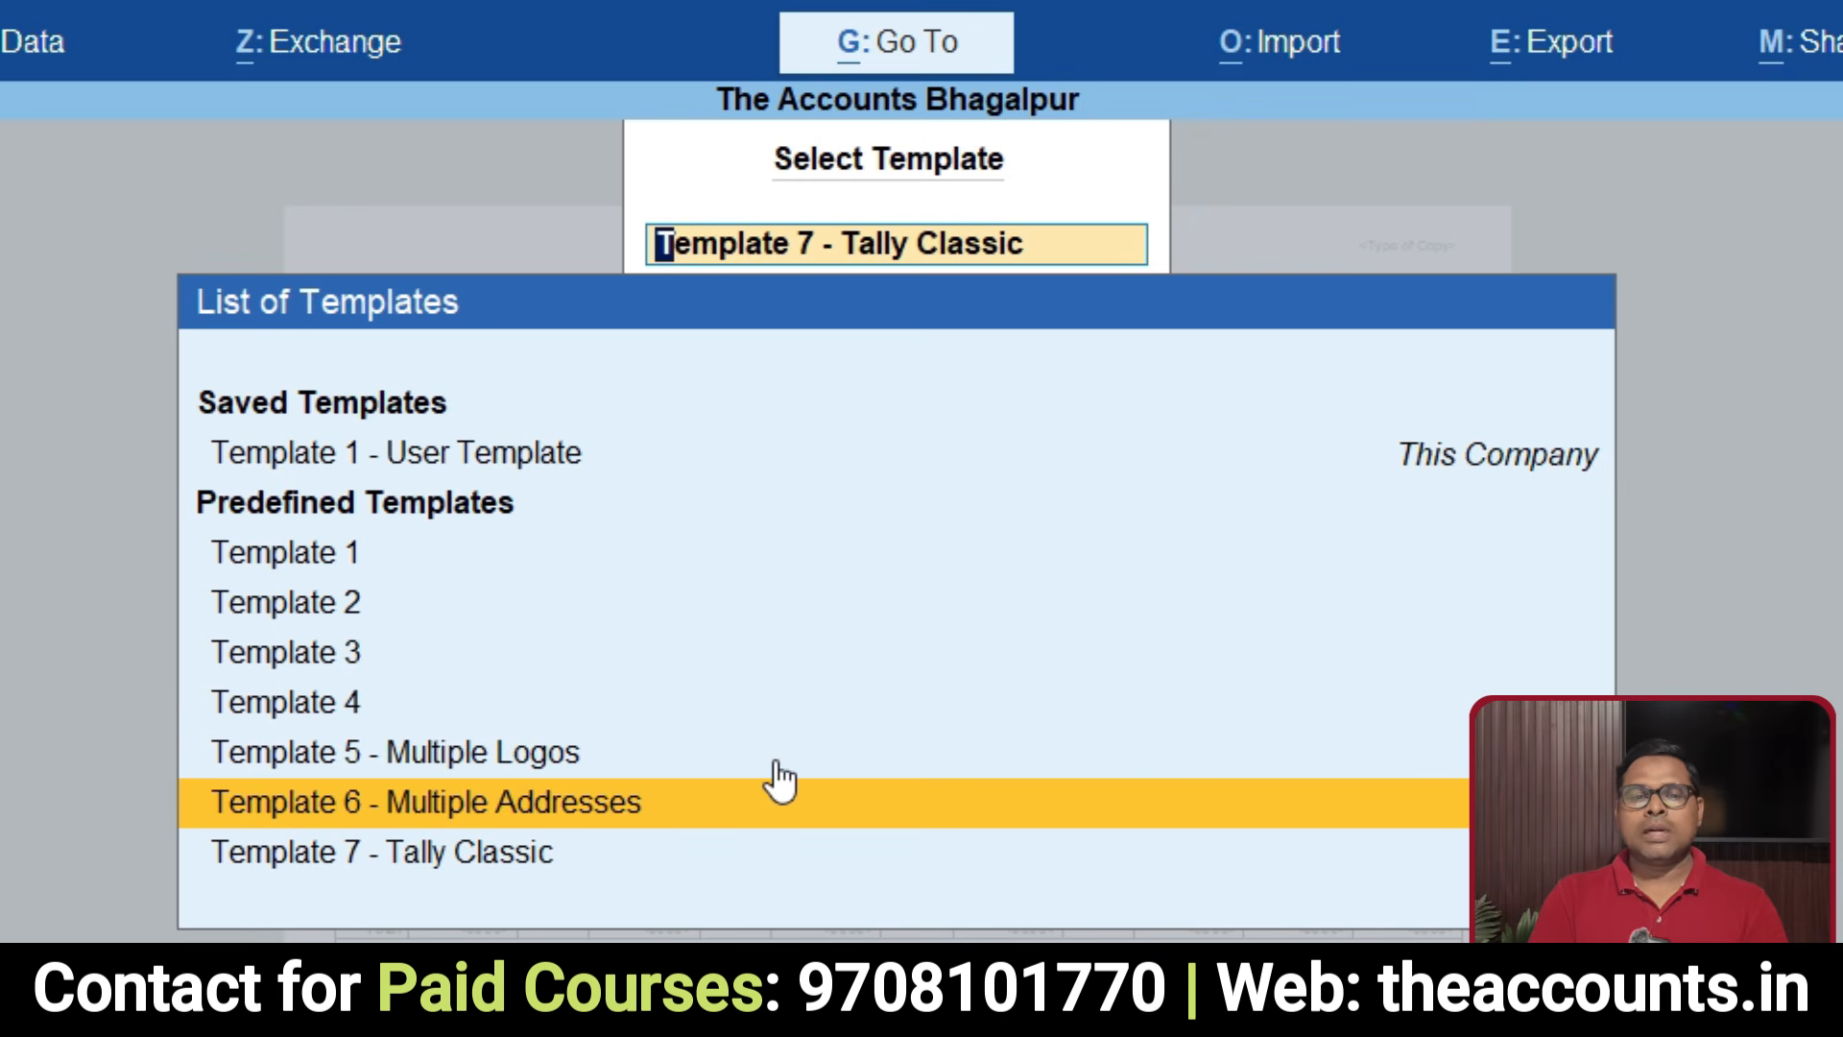
pyautogui.press('Down')
pyautogui.click(377, 542)
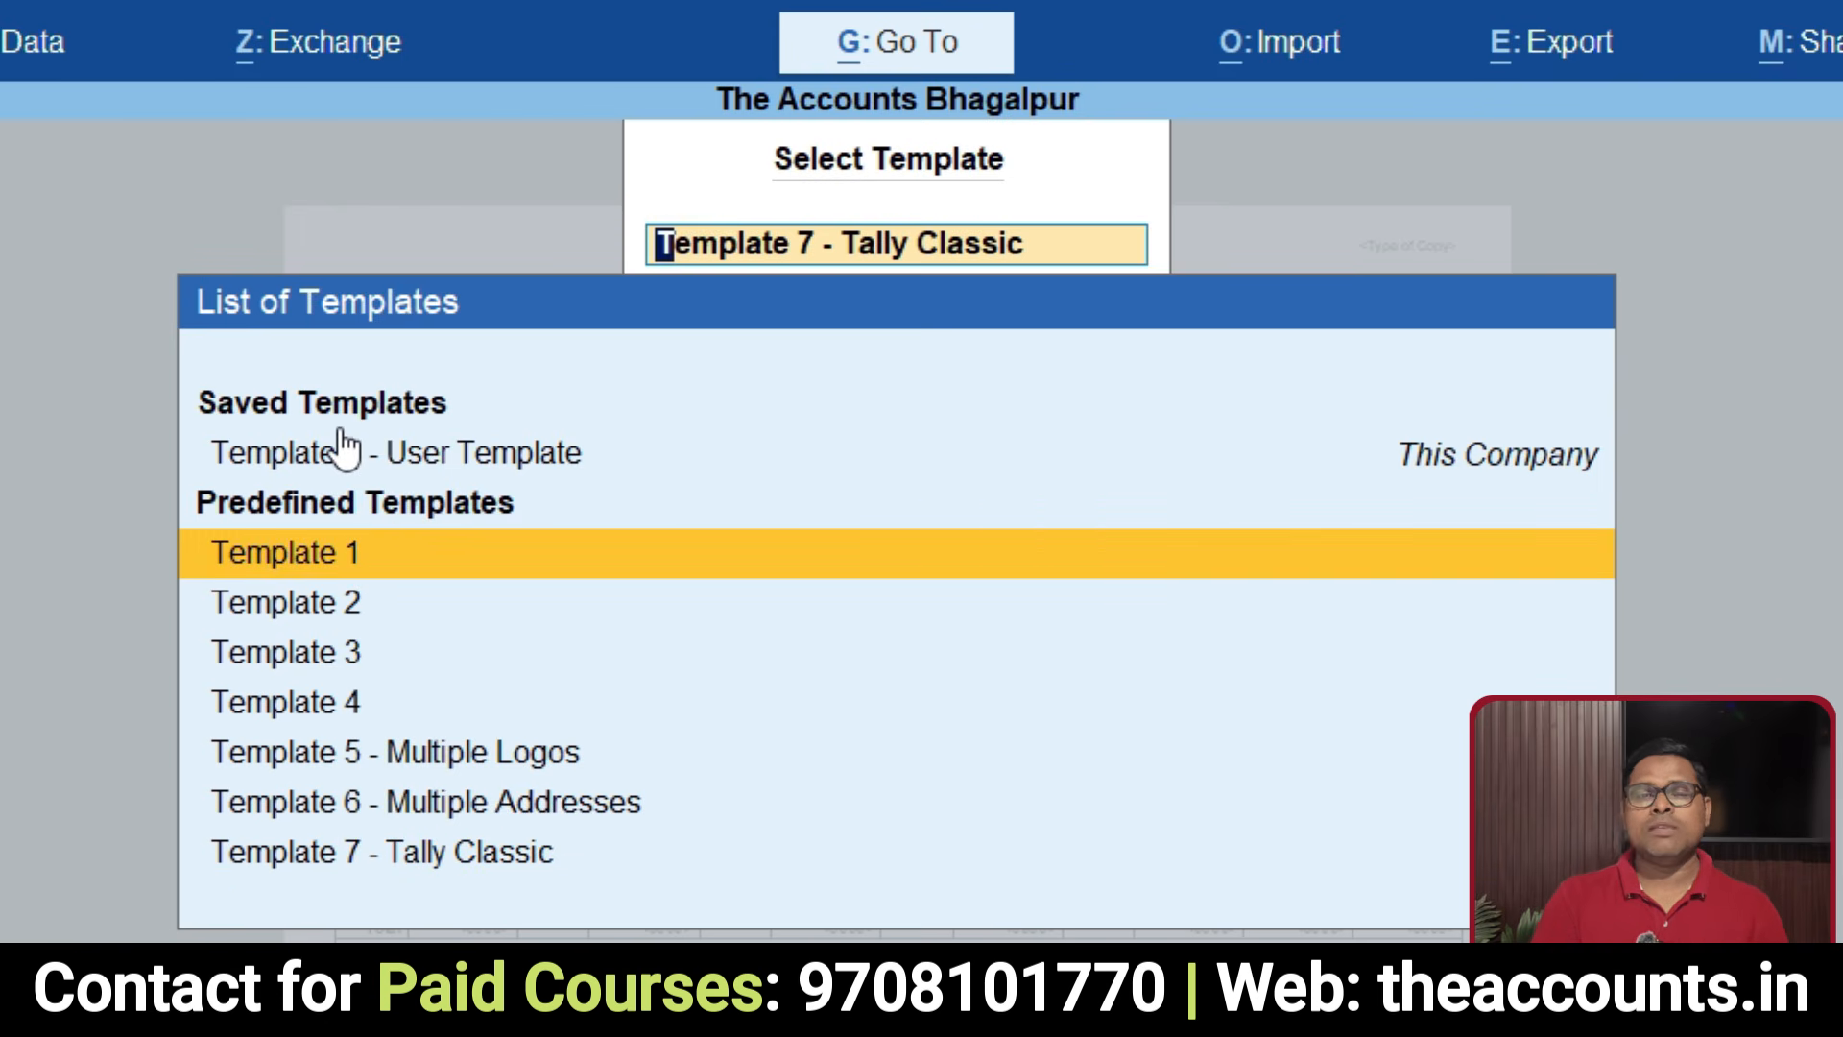
# Step: Display the predefined Template 1 from the template list and examine its layout
pyautogui.click(510, 449)
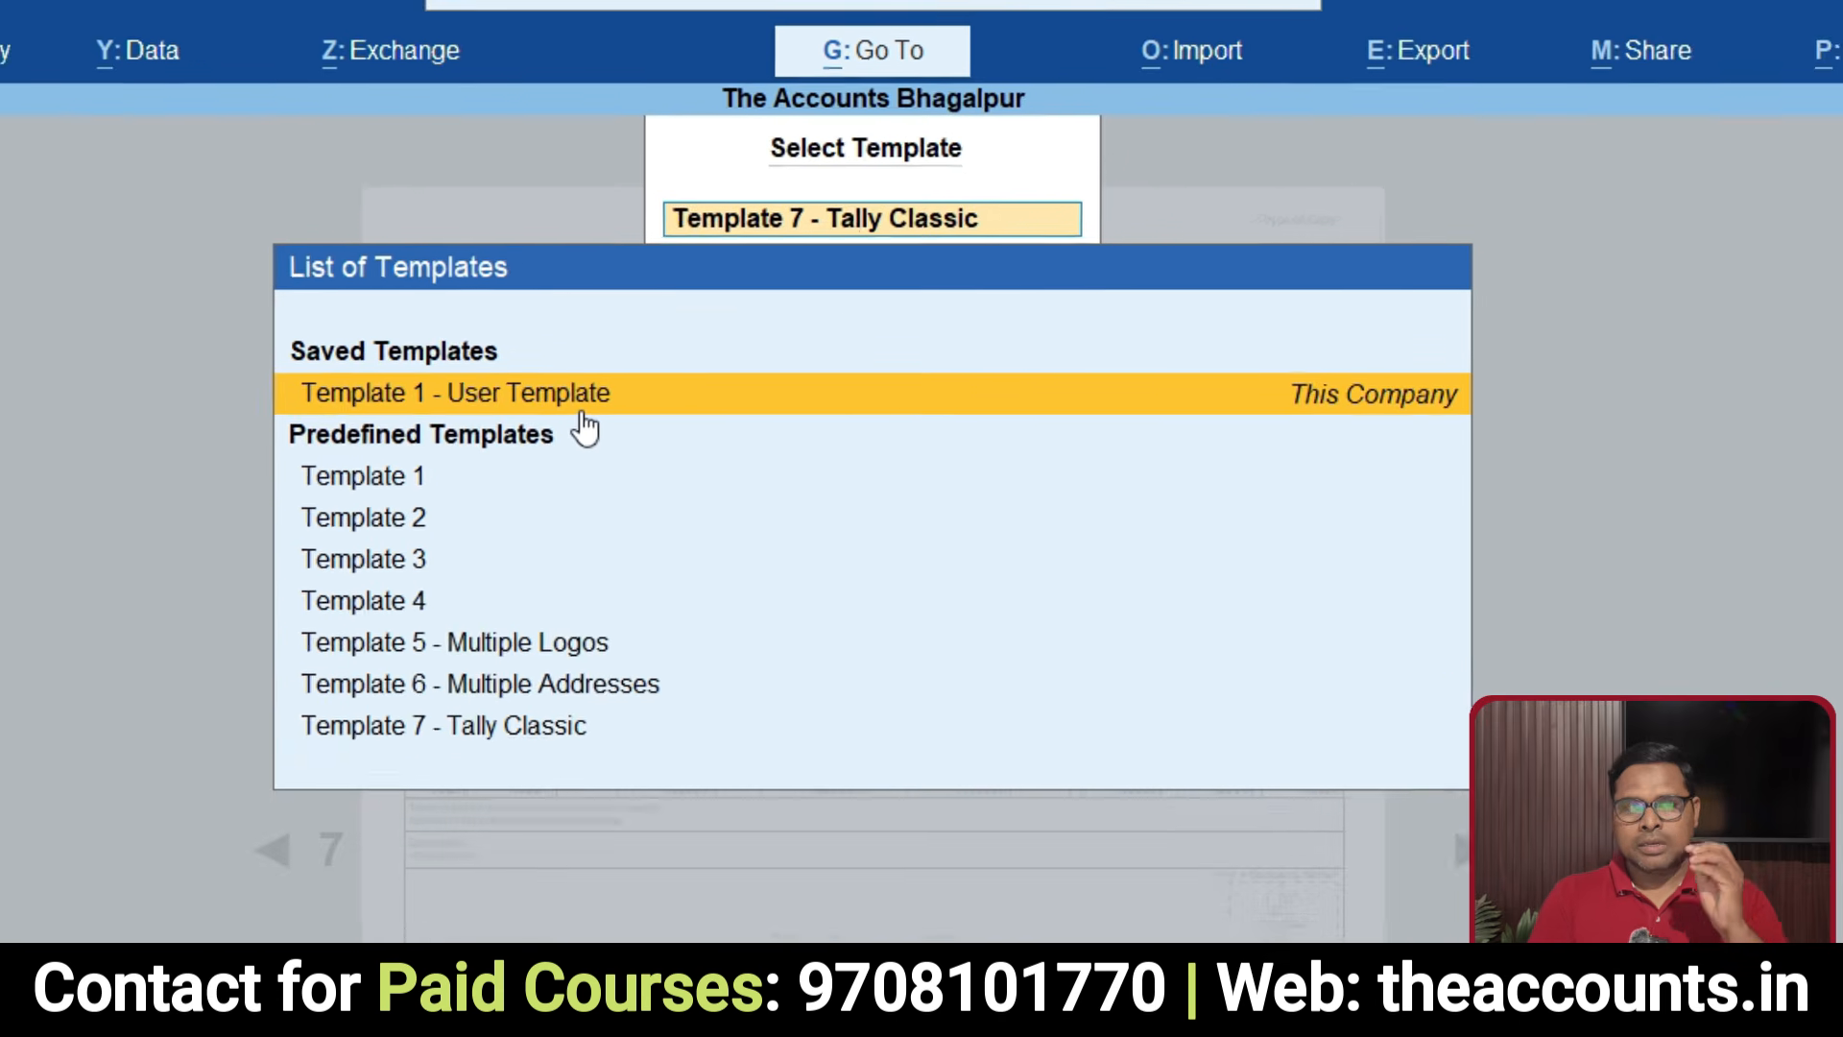
pyautogui.click(583, 414)
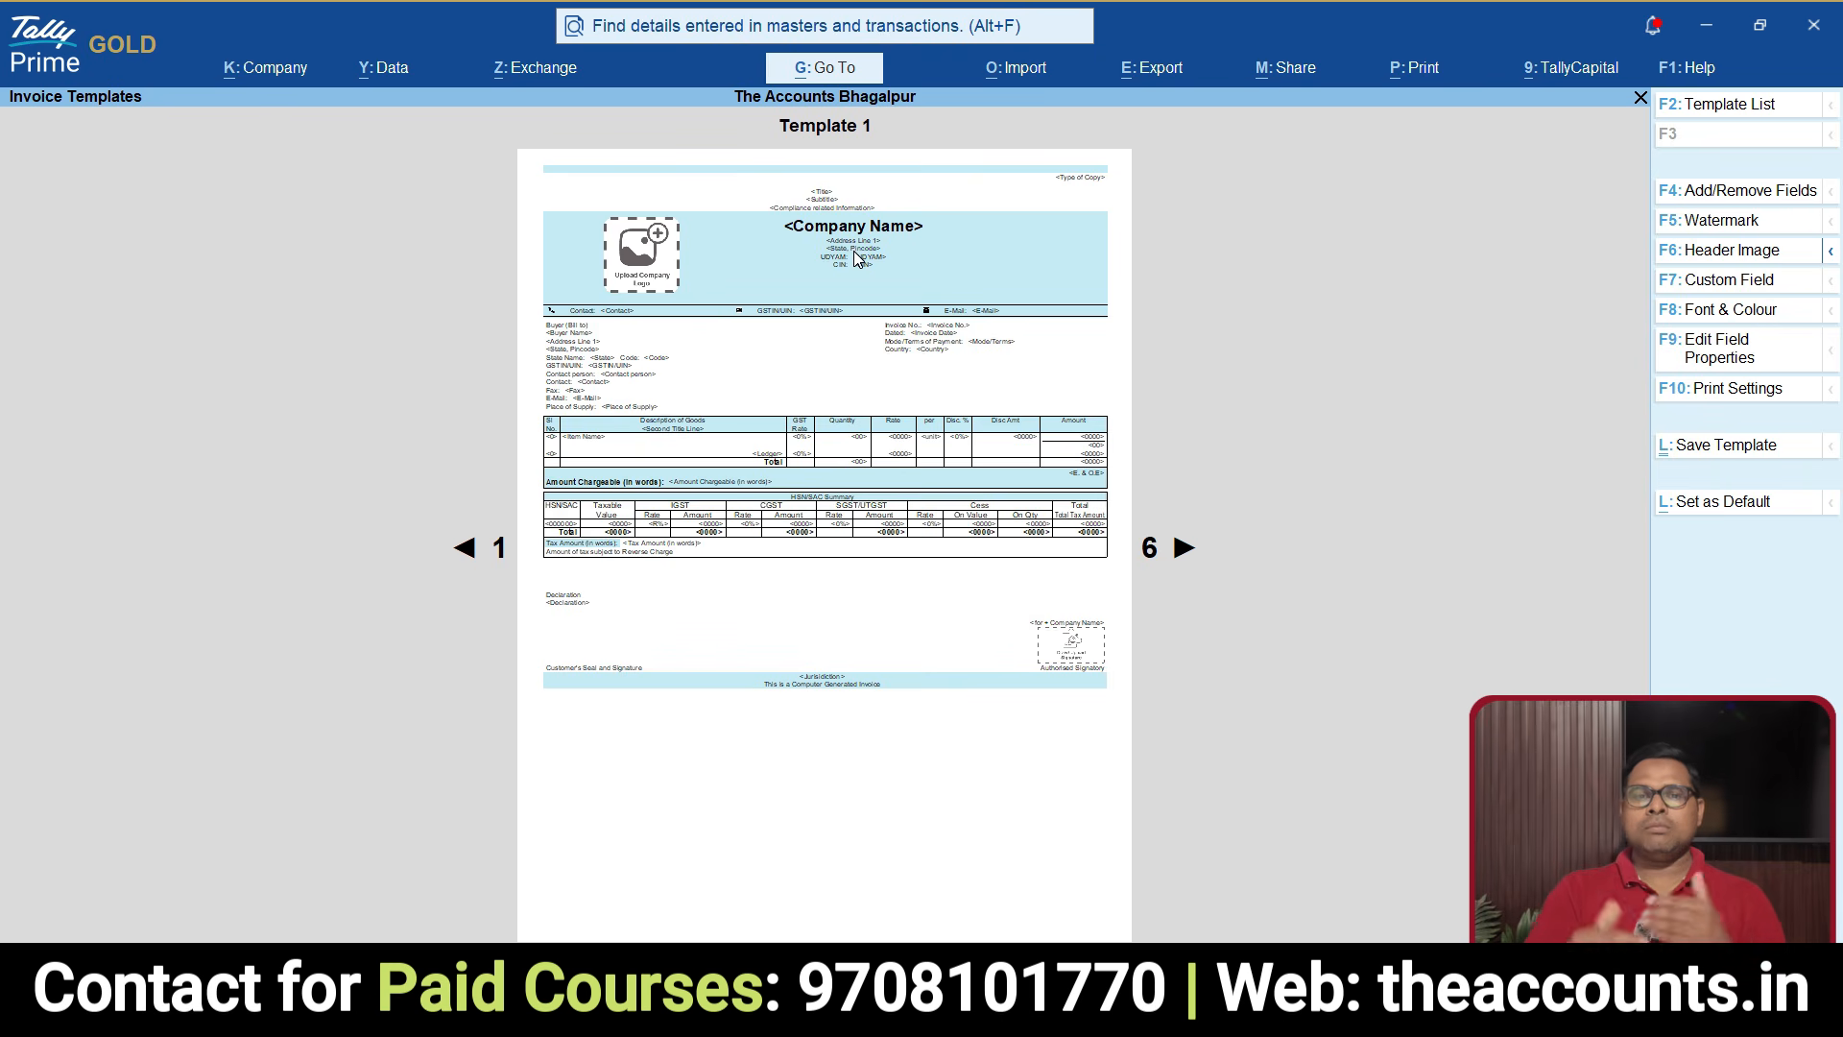
pyautogui.hotkey('ctrl', '1')
pyautogui.click(831, 138)
pyautogui.moveTo(907, 77)
pyautogui.mouseDown()
pyautogui.moveTo(689, 43)
pyautogui.moveTo(942, 6)
pyautogui.mouseUp()
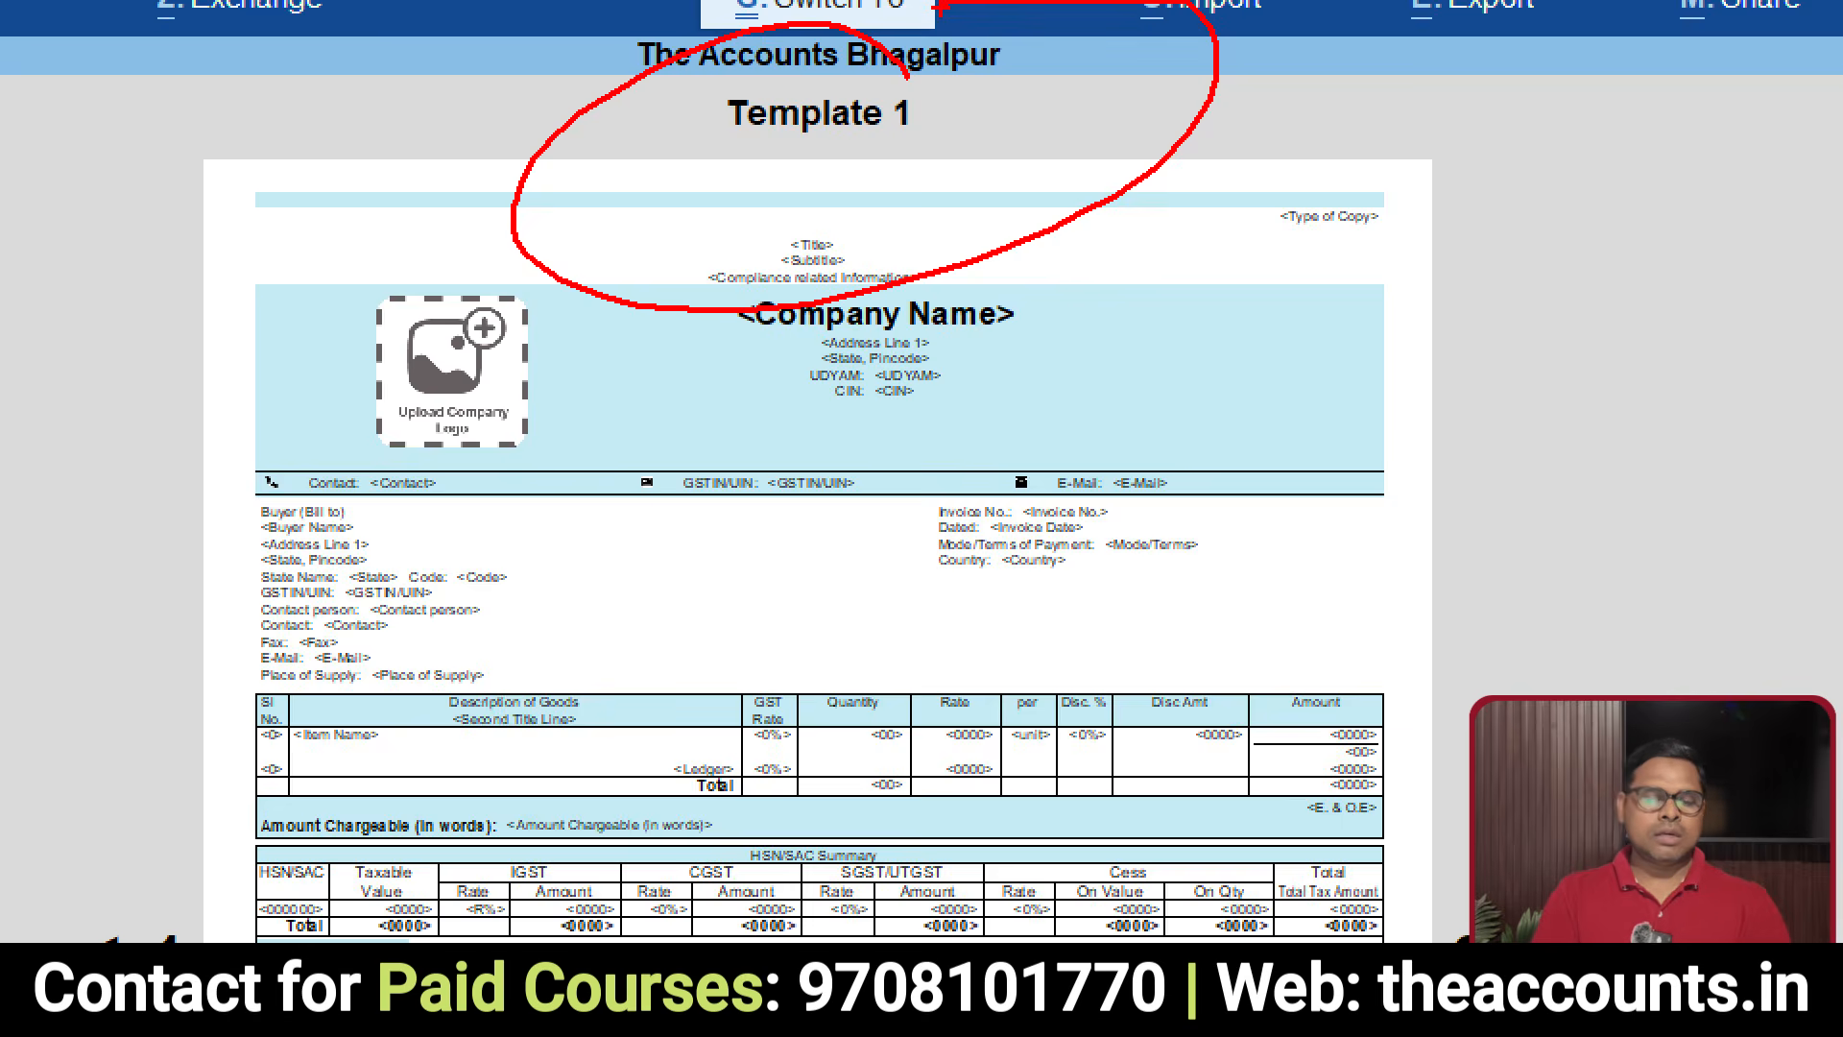
pyautogui.press('Escape')
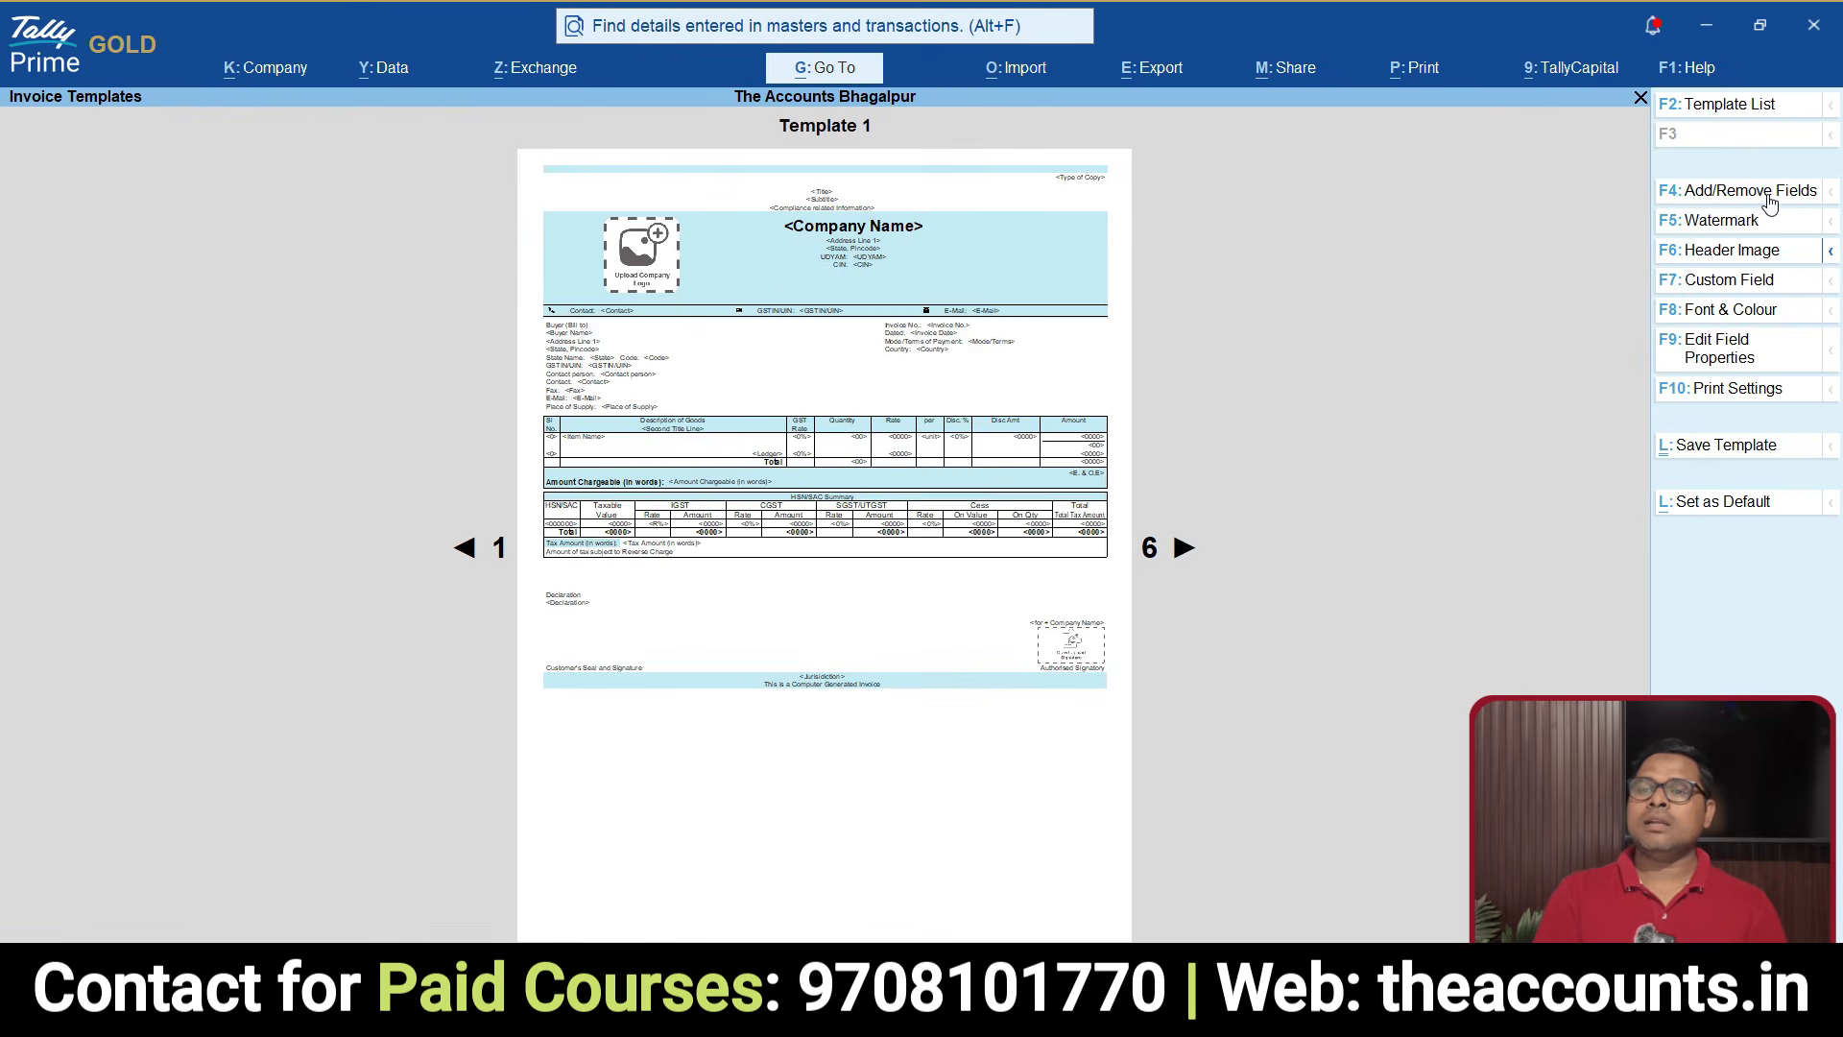
# Step: Examine the options for adding or removing invoice fields, from the template view and from the print configuration
pyautogui.click(1767, 197)
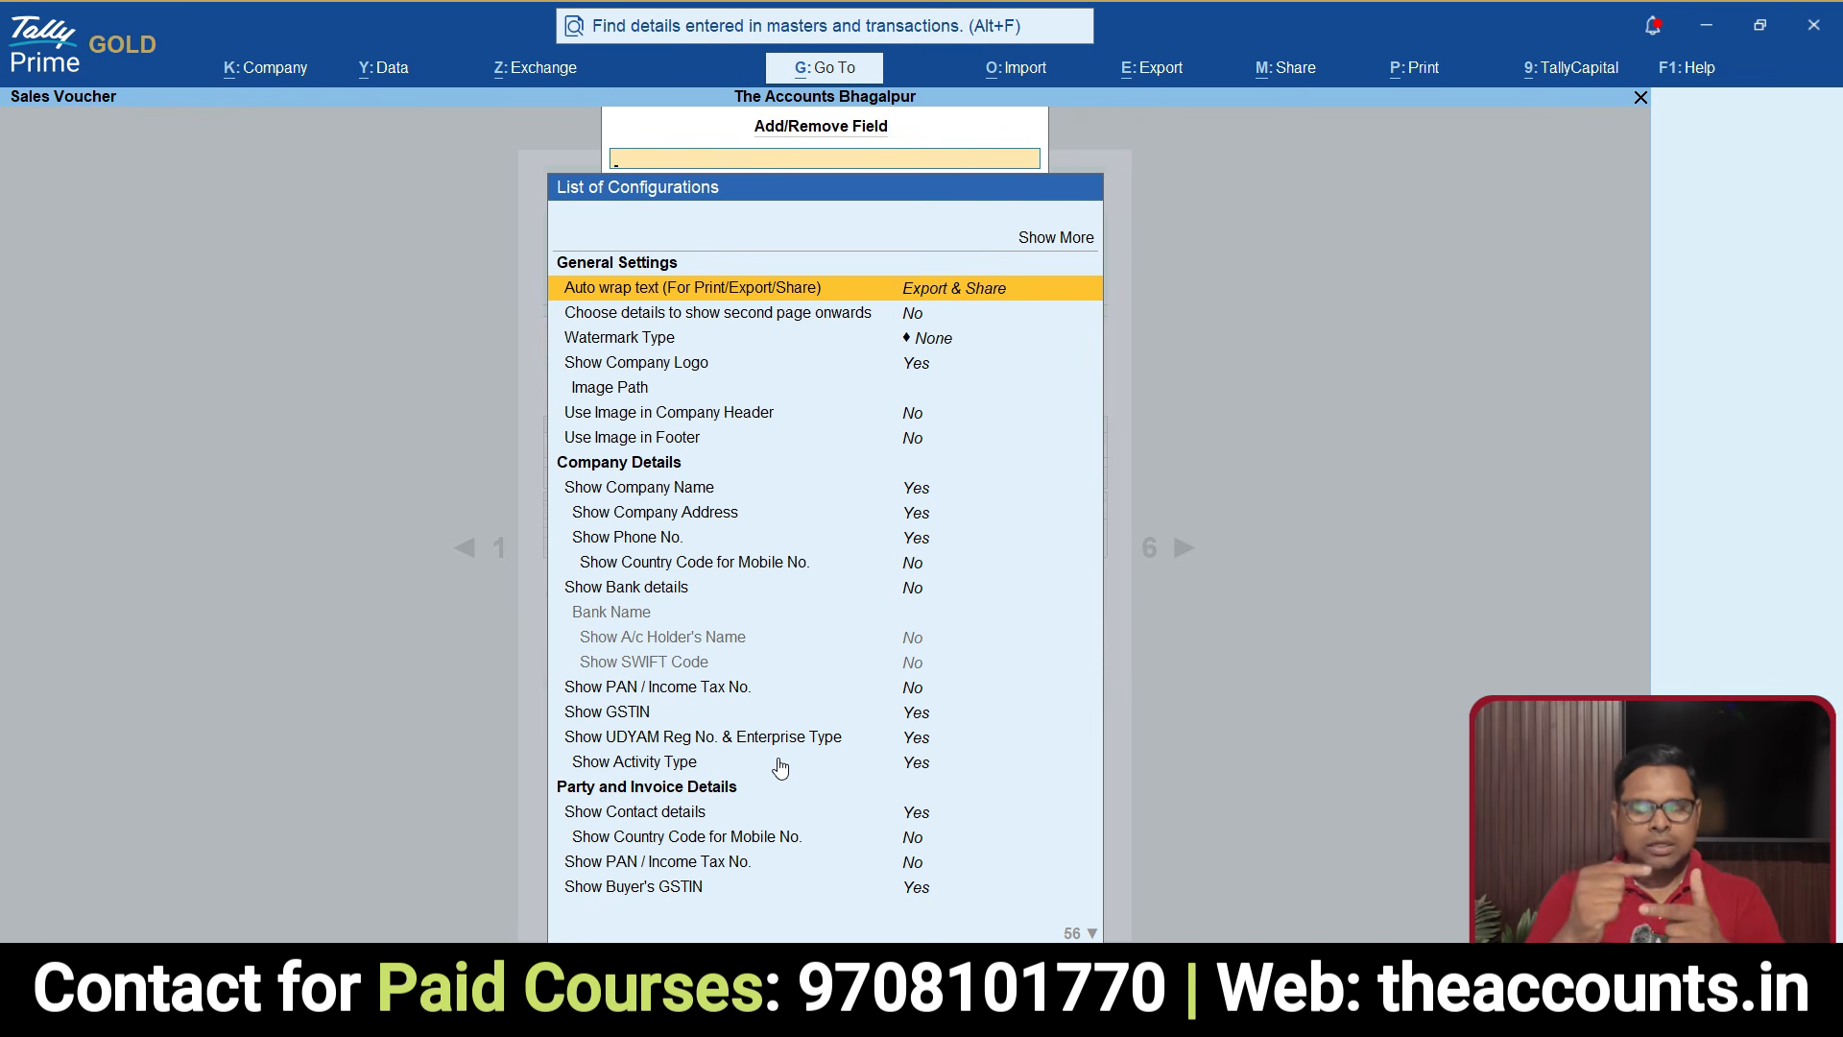
pyautogui.press('Escape')
pyautogui.press('Escape')
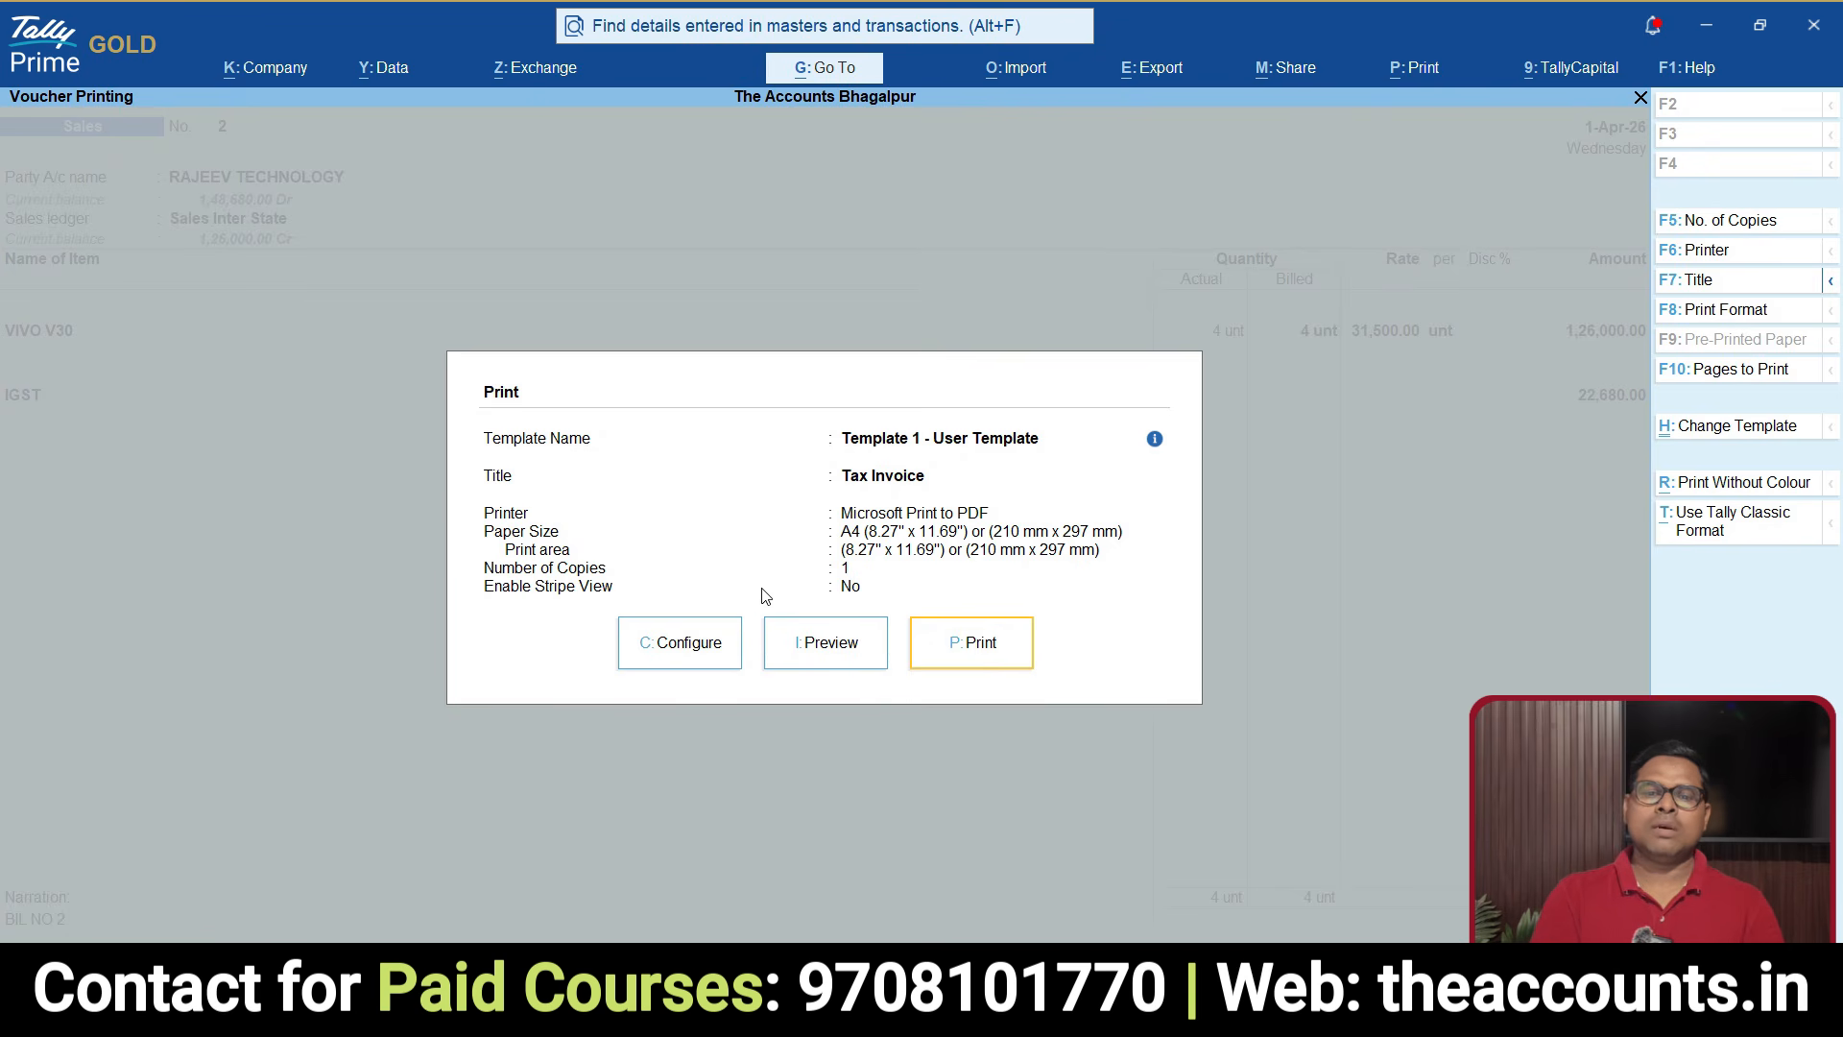
pyautogui.click(685, 653)
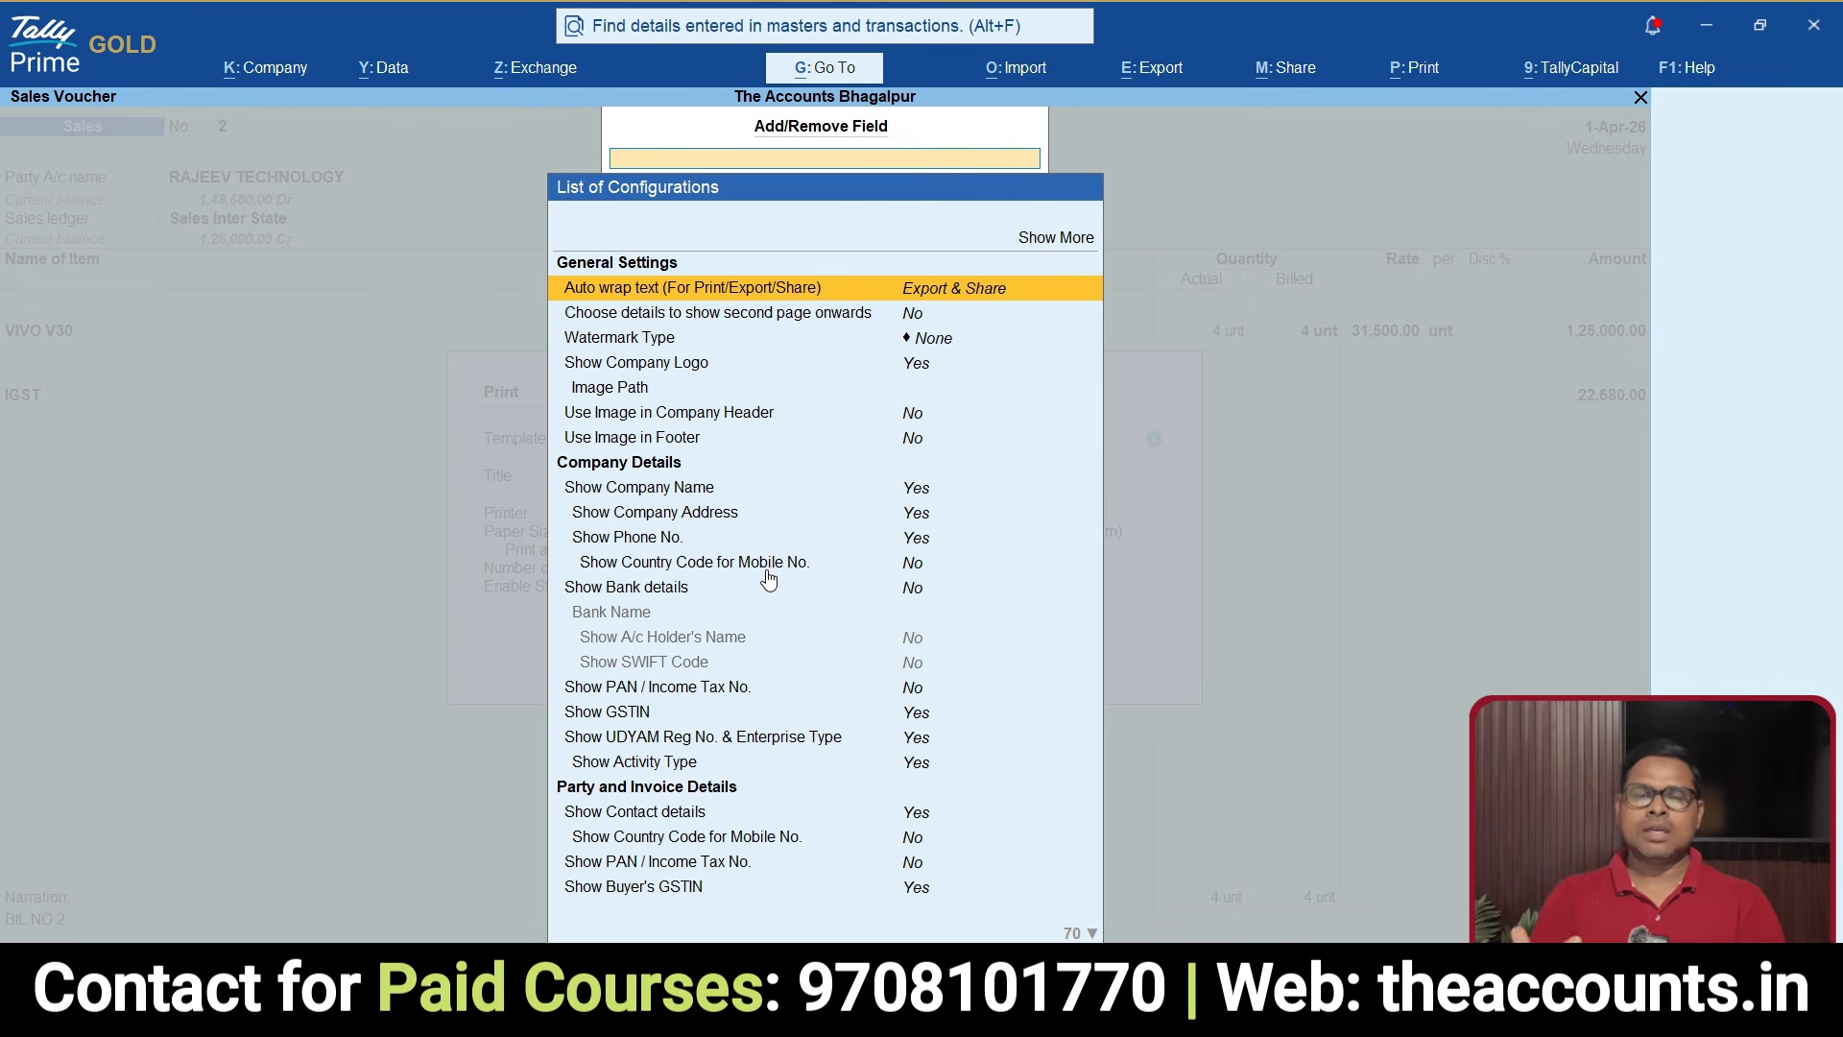
pyautogui.press('Escape')
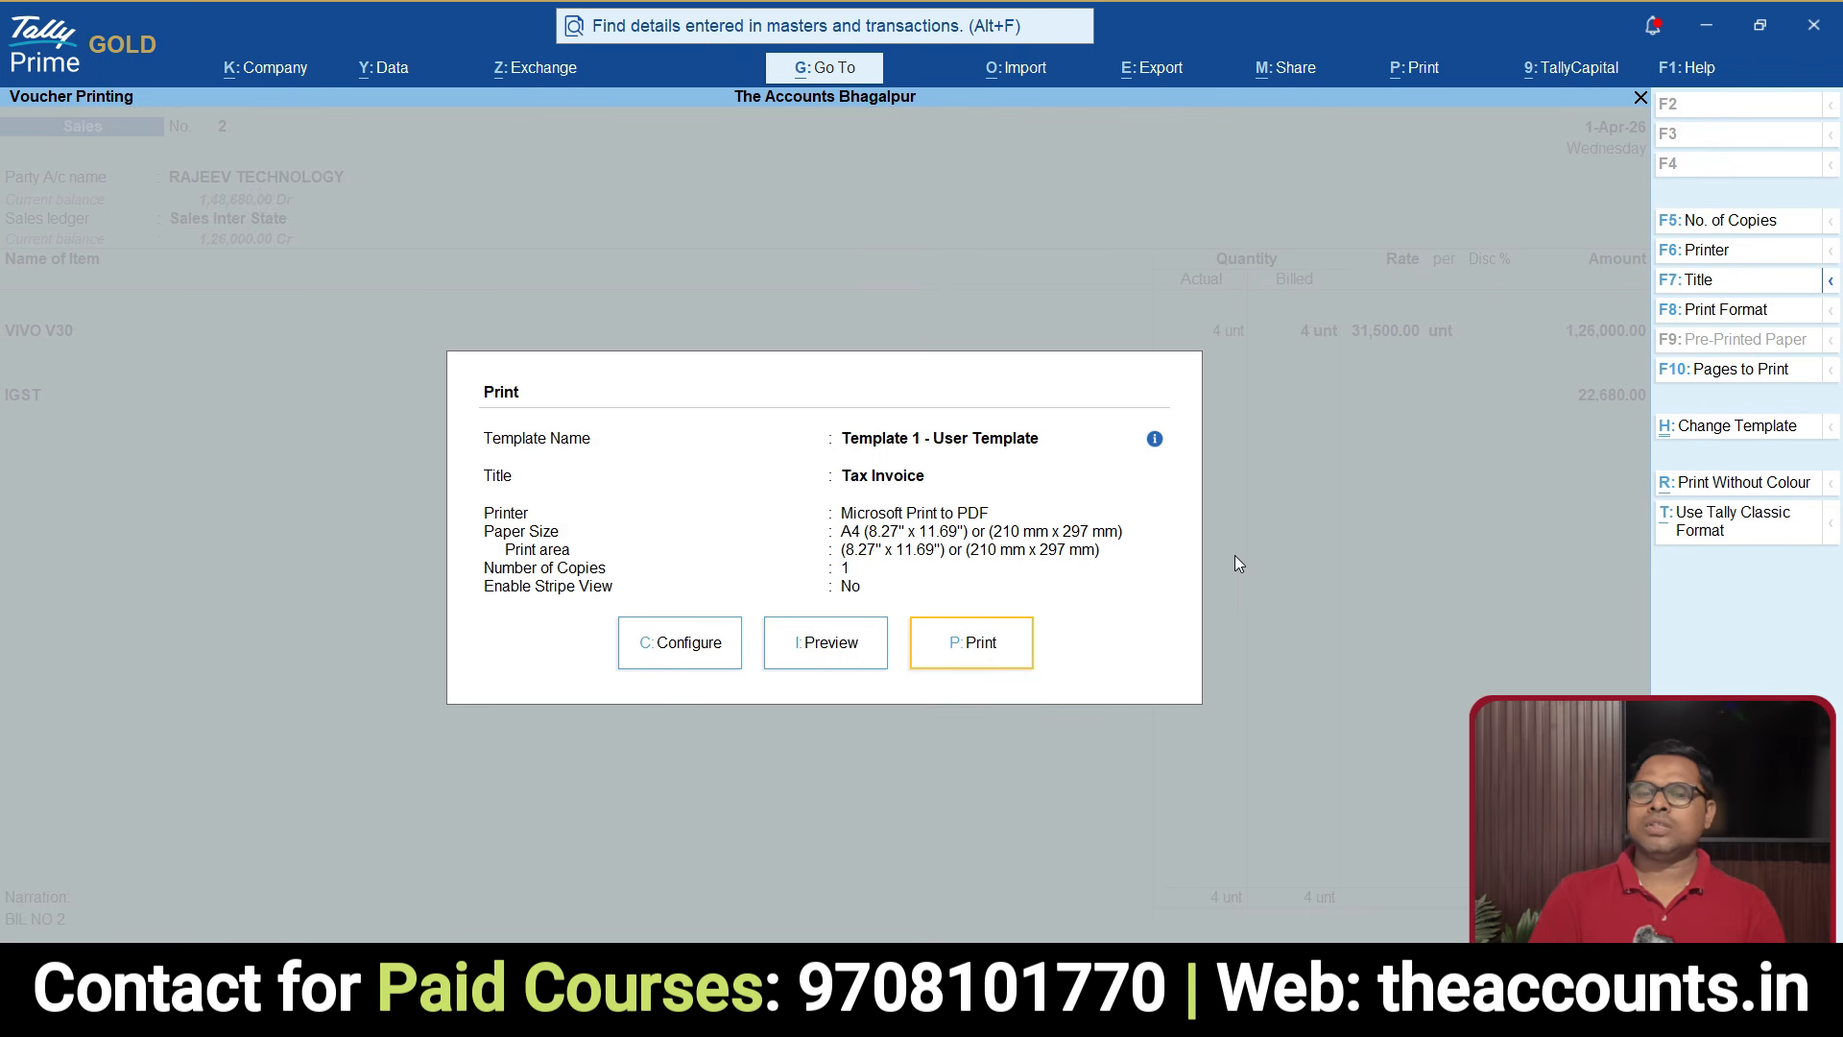
# Step: Set the user template's watermark type to Image, using logo.jpeg from the Thumbnail Images folder
pyautogui.click(1733, 428)
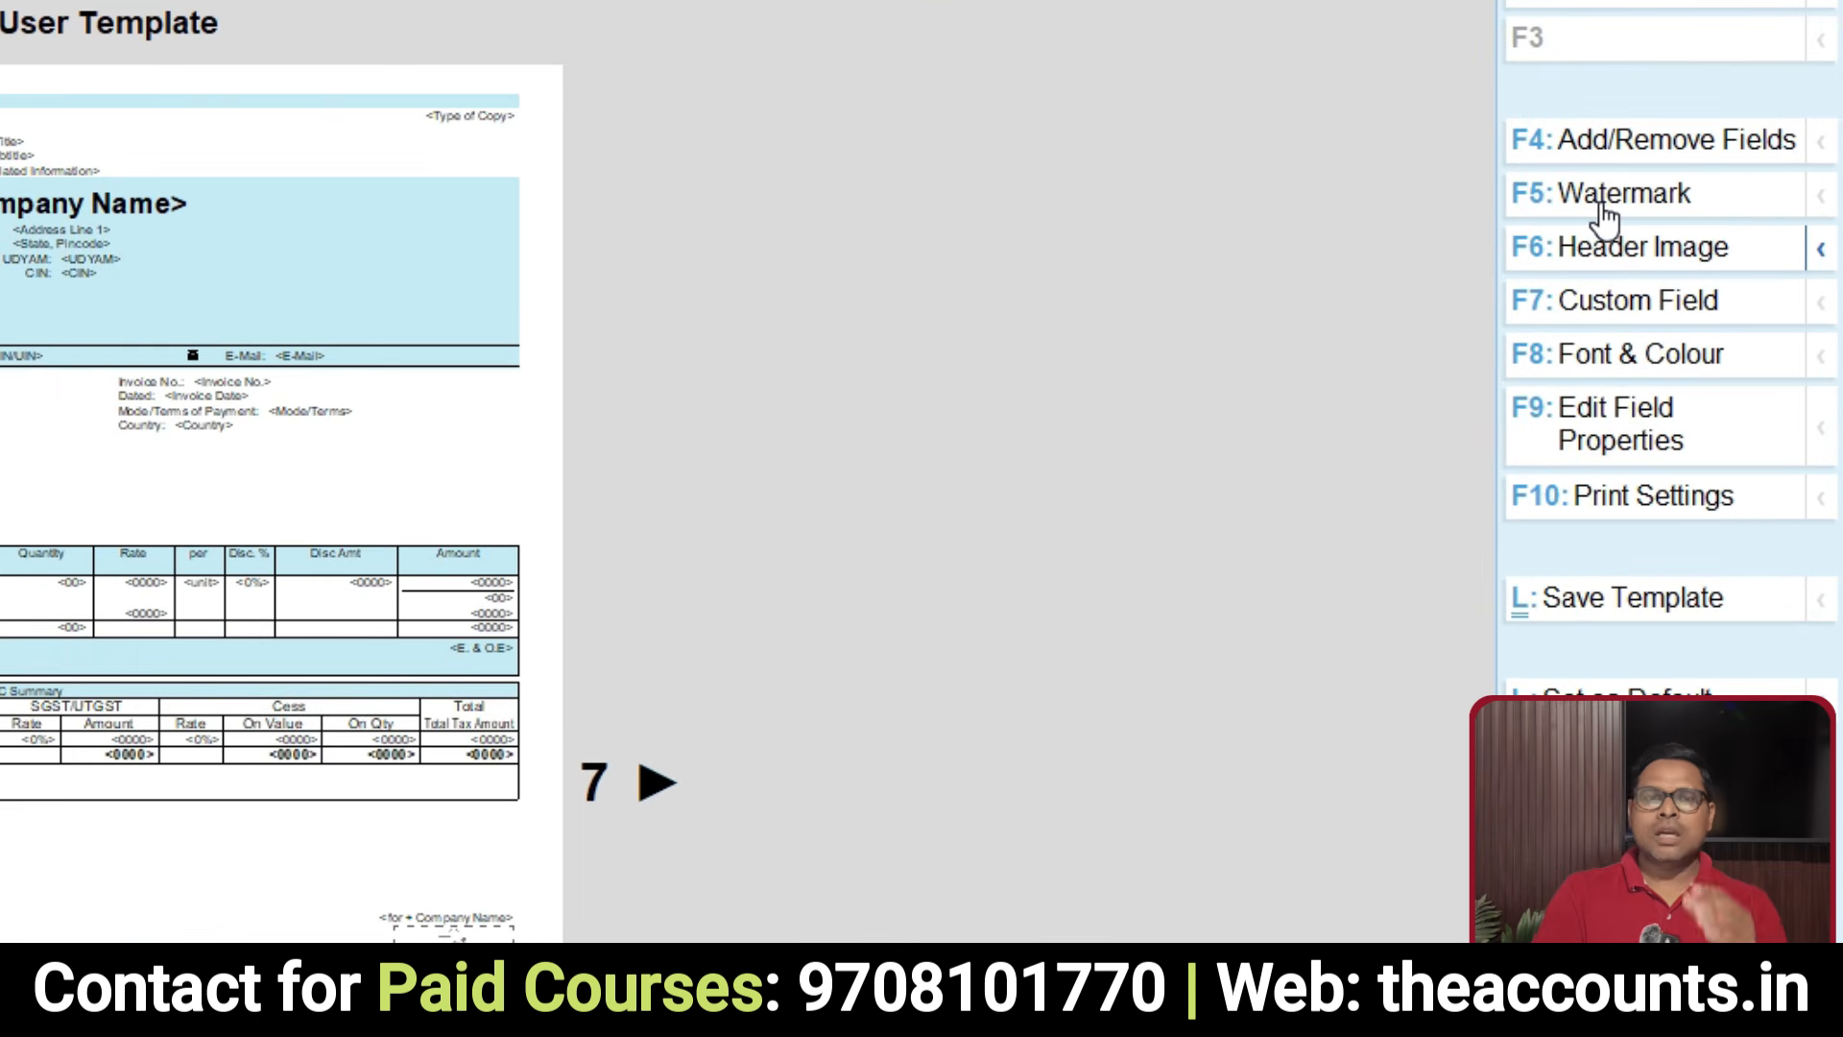
pyautogui.click(1661, 206)
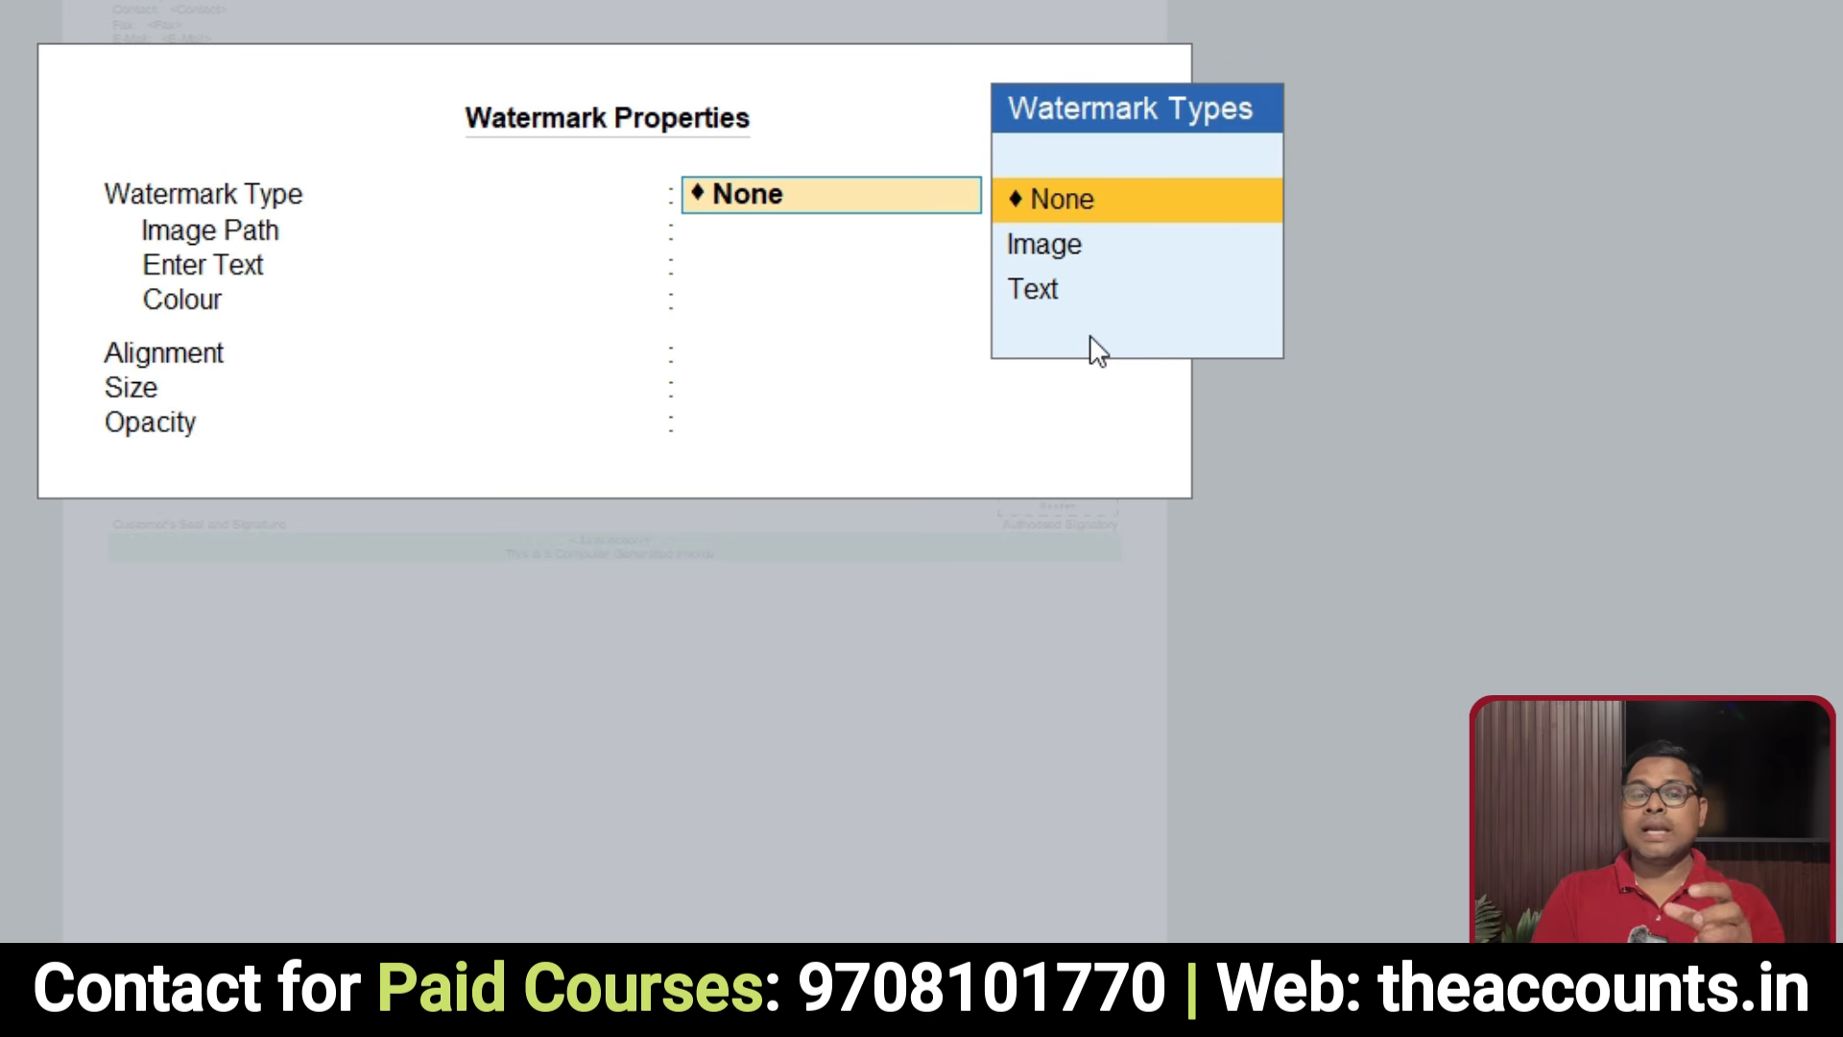
pyautogui.press('Down')
pyautogui.press('Down')
pyautogui.press('Up')
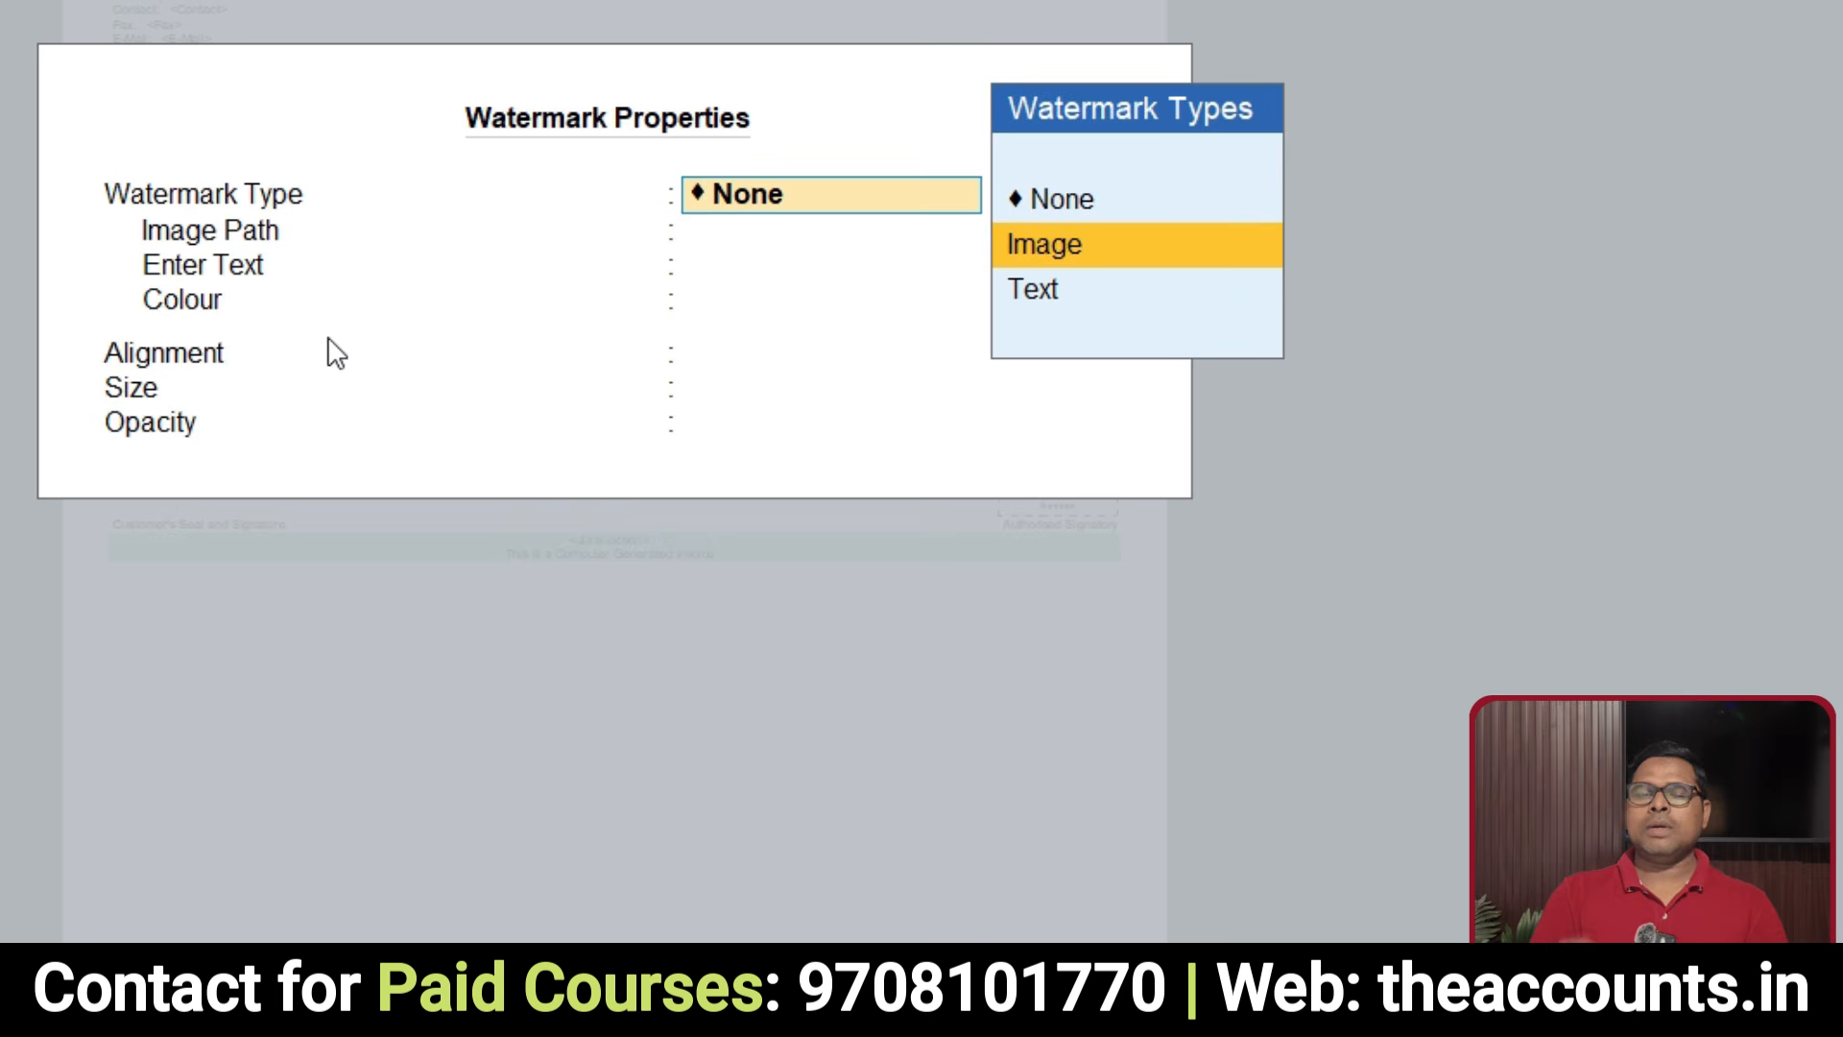
pyautogui.press('Return')
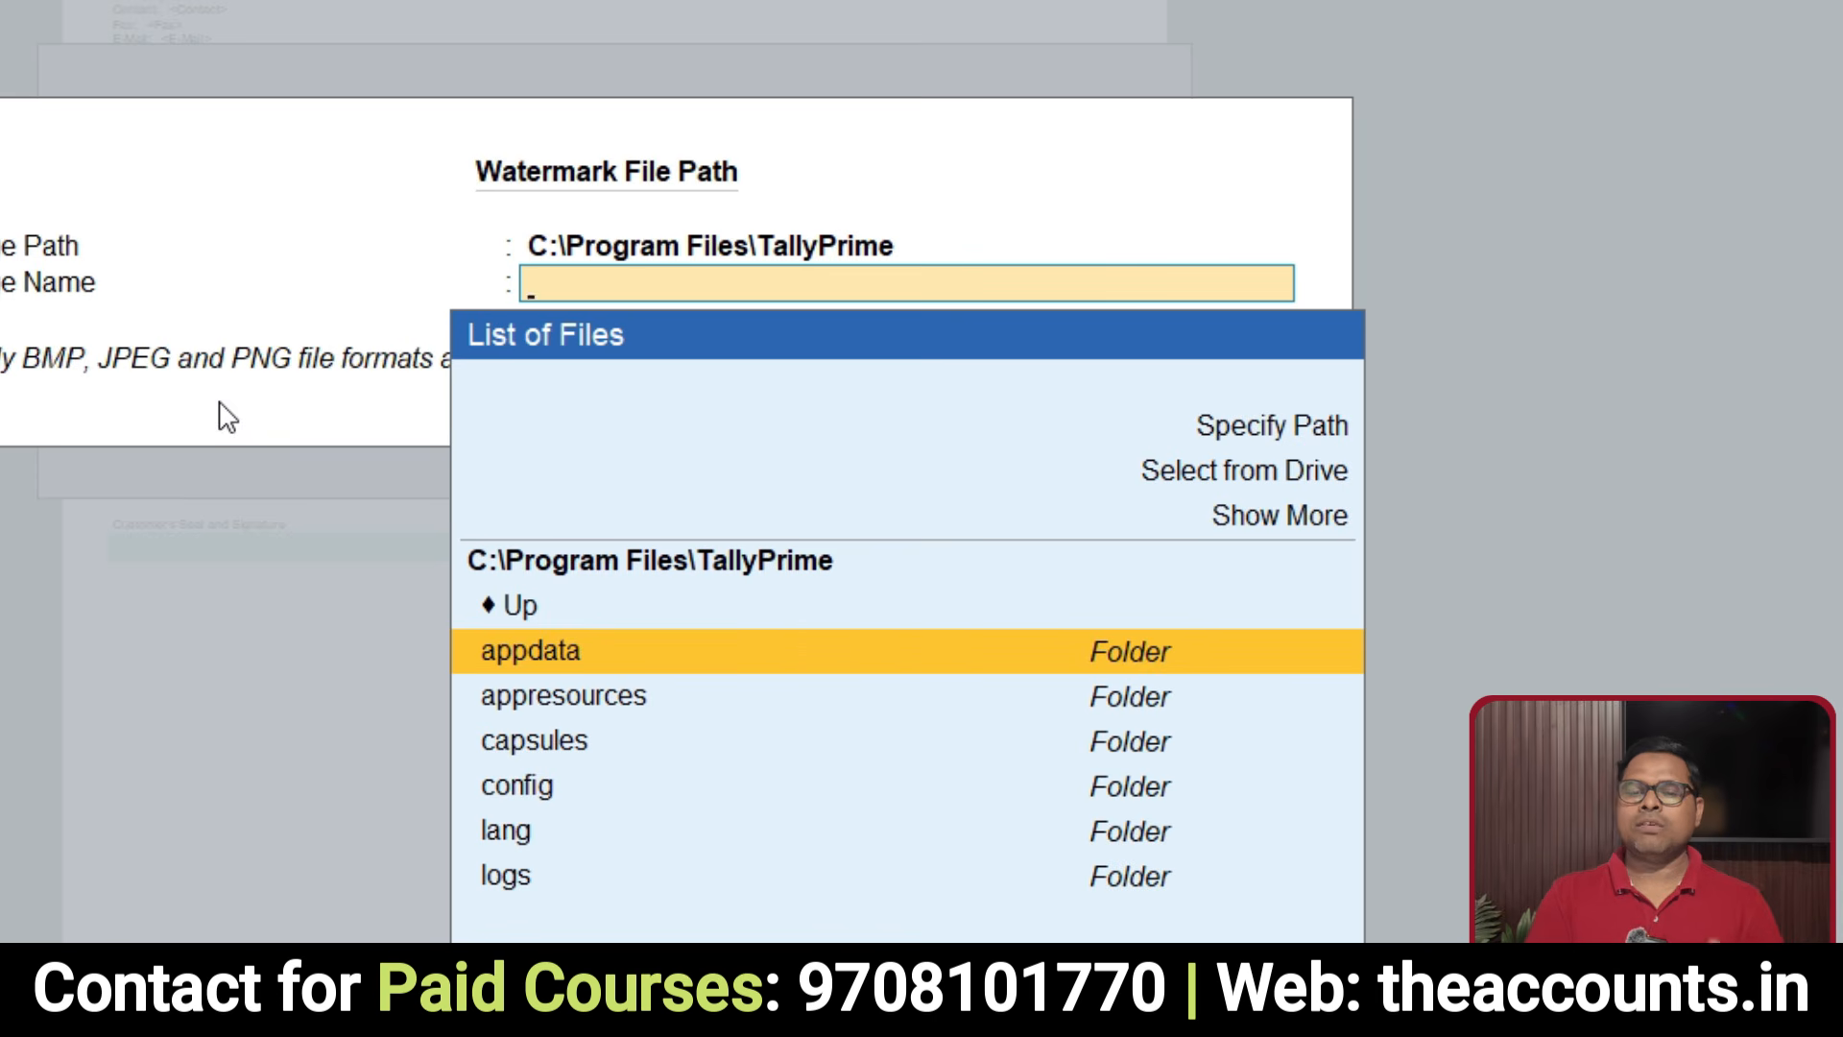
pyautogui.click(1233, 476)
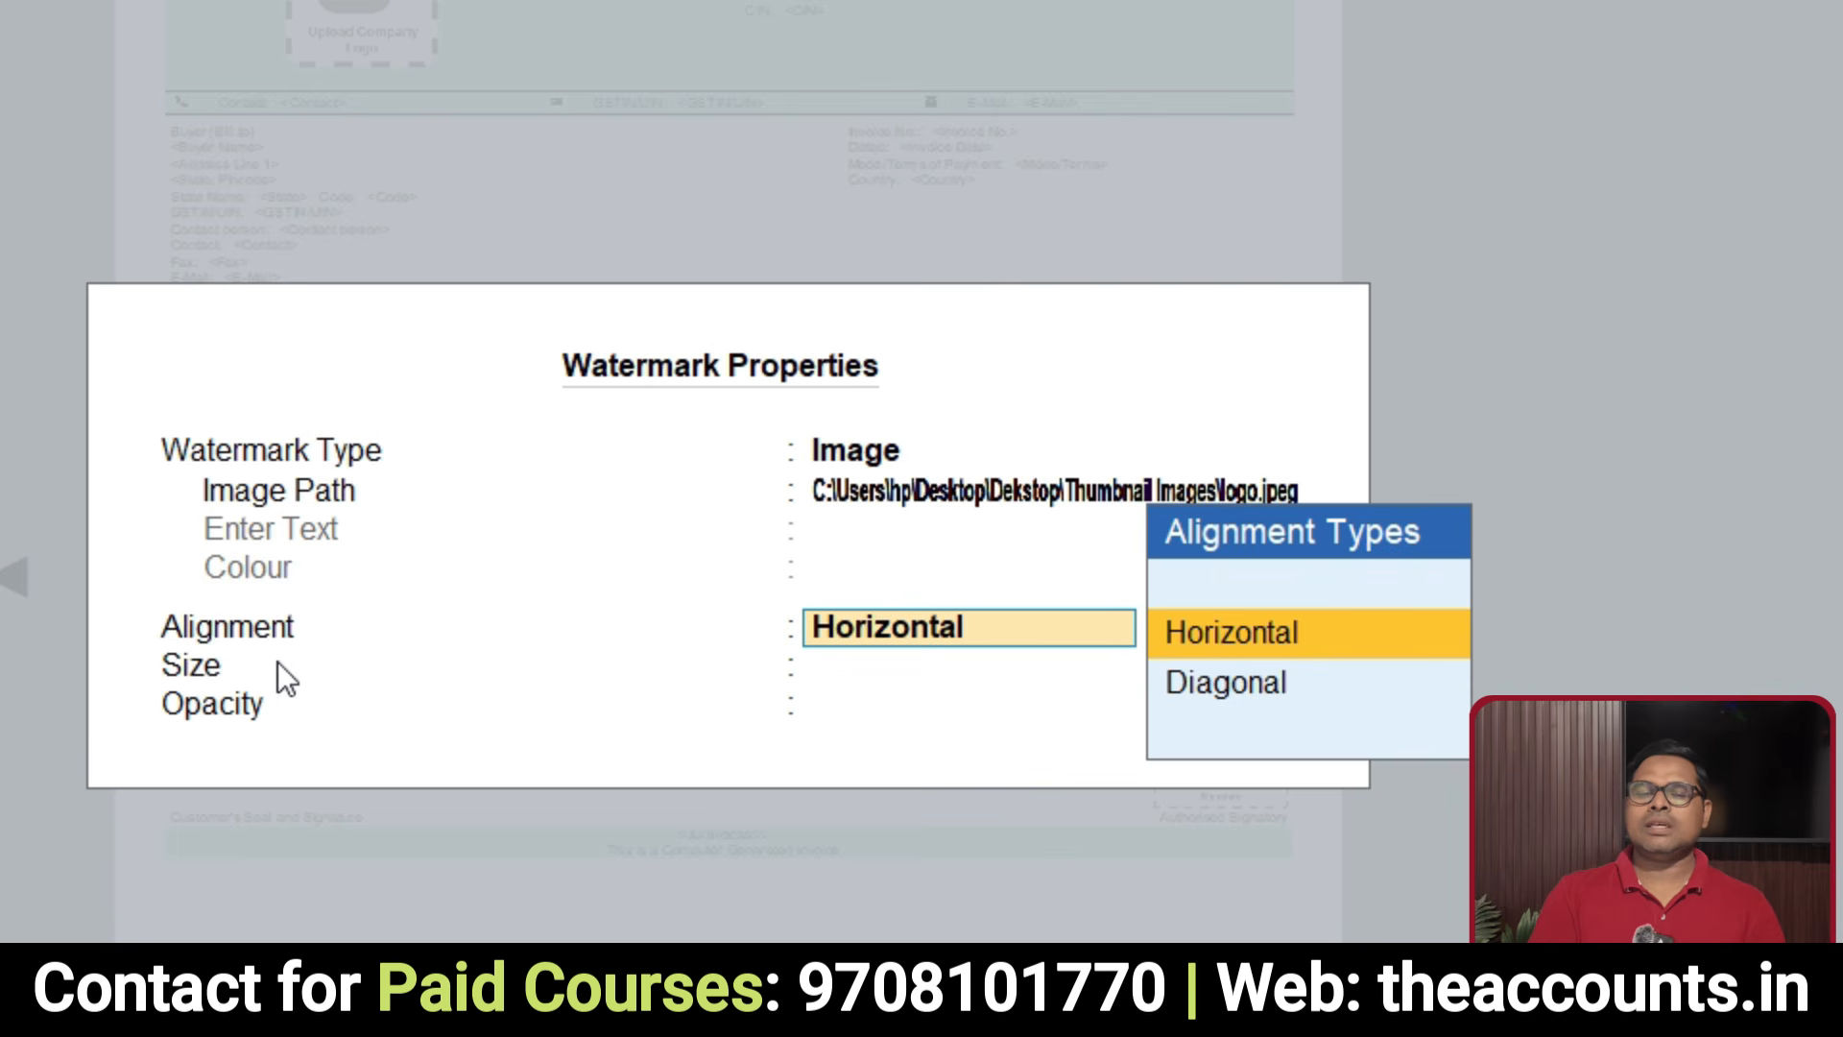
# Step: Set the image watermark's alignment to Horizontal, its size to Medium and its opacity to Light
pyautogui.press('Return')
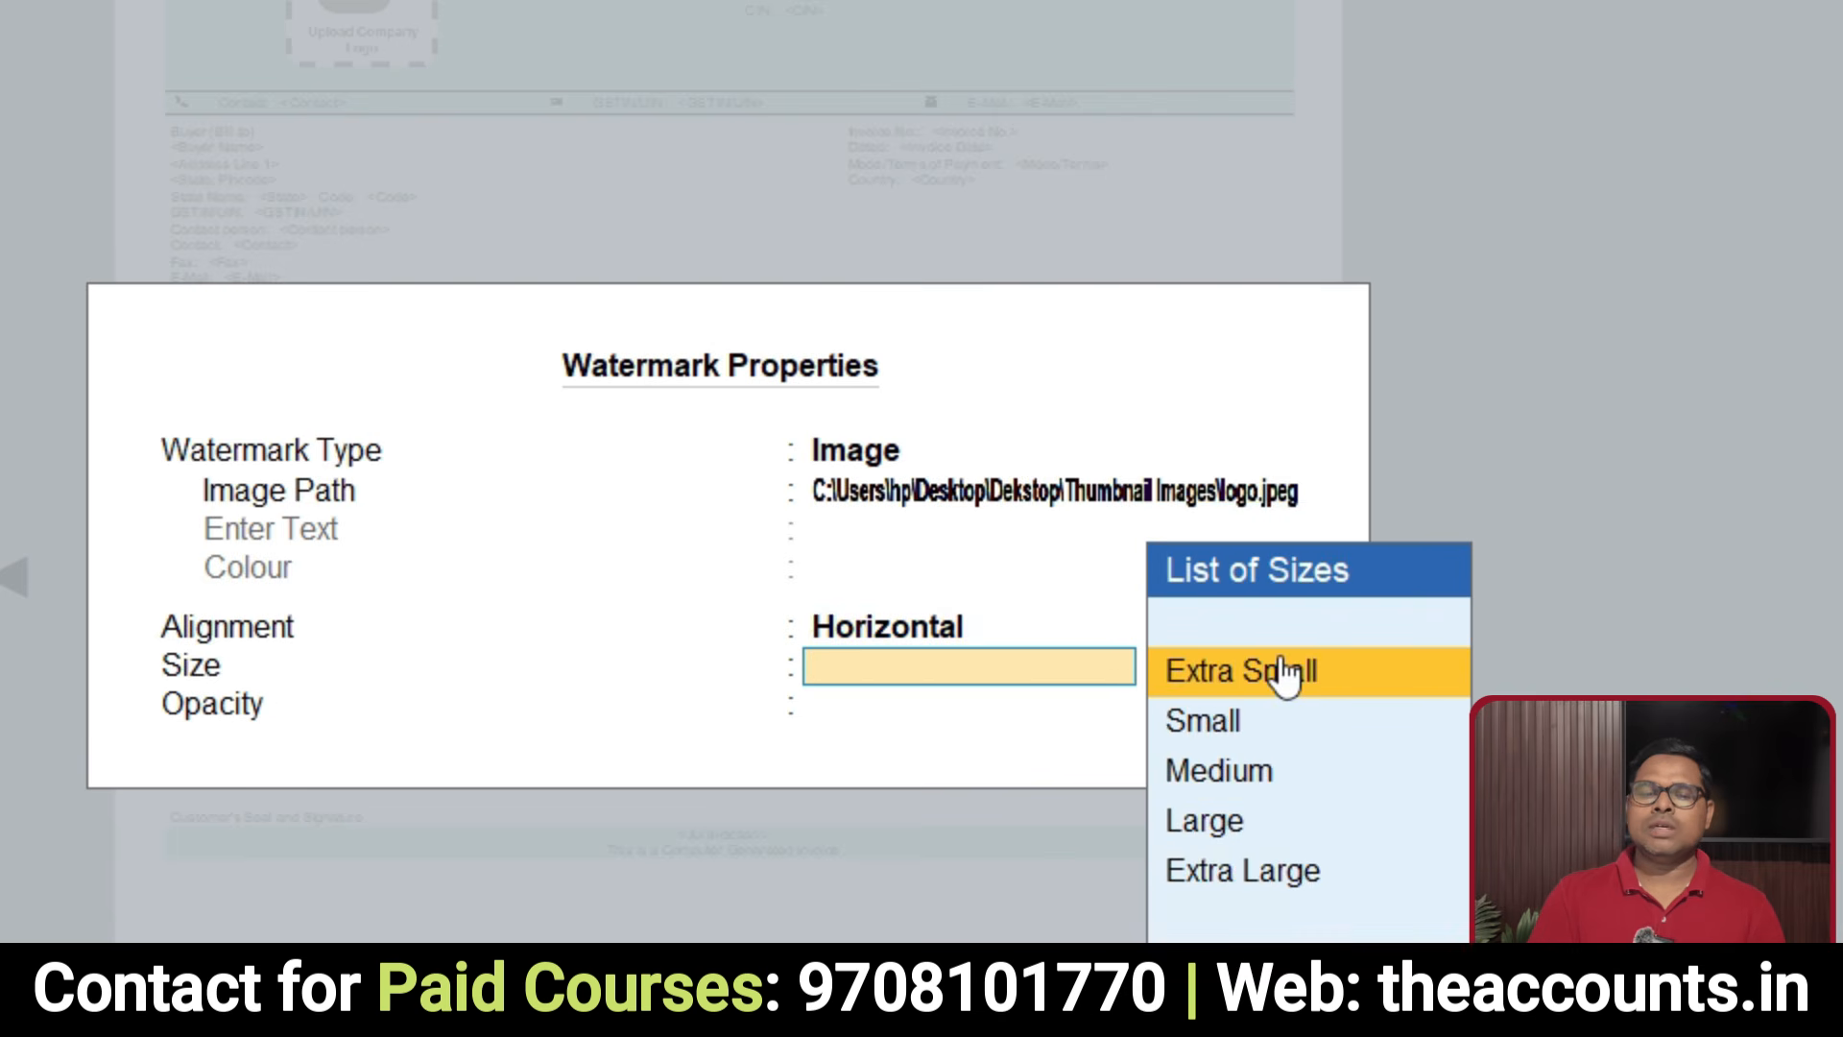
pyautogui.click(1266, 796)
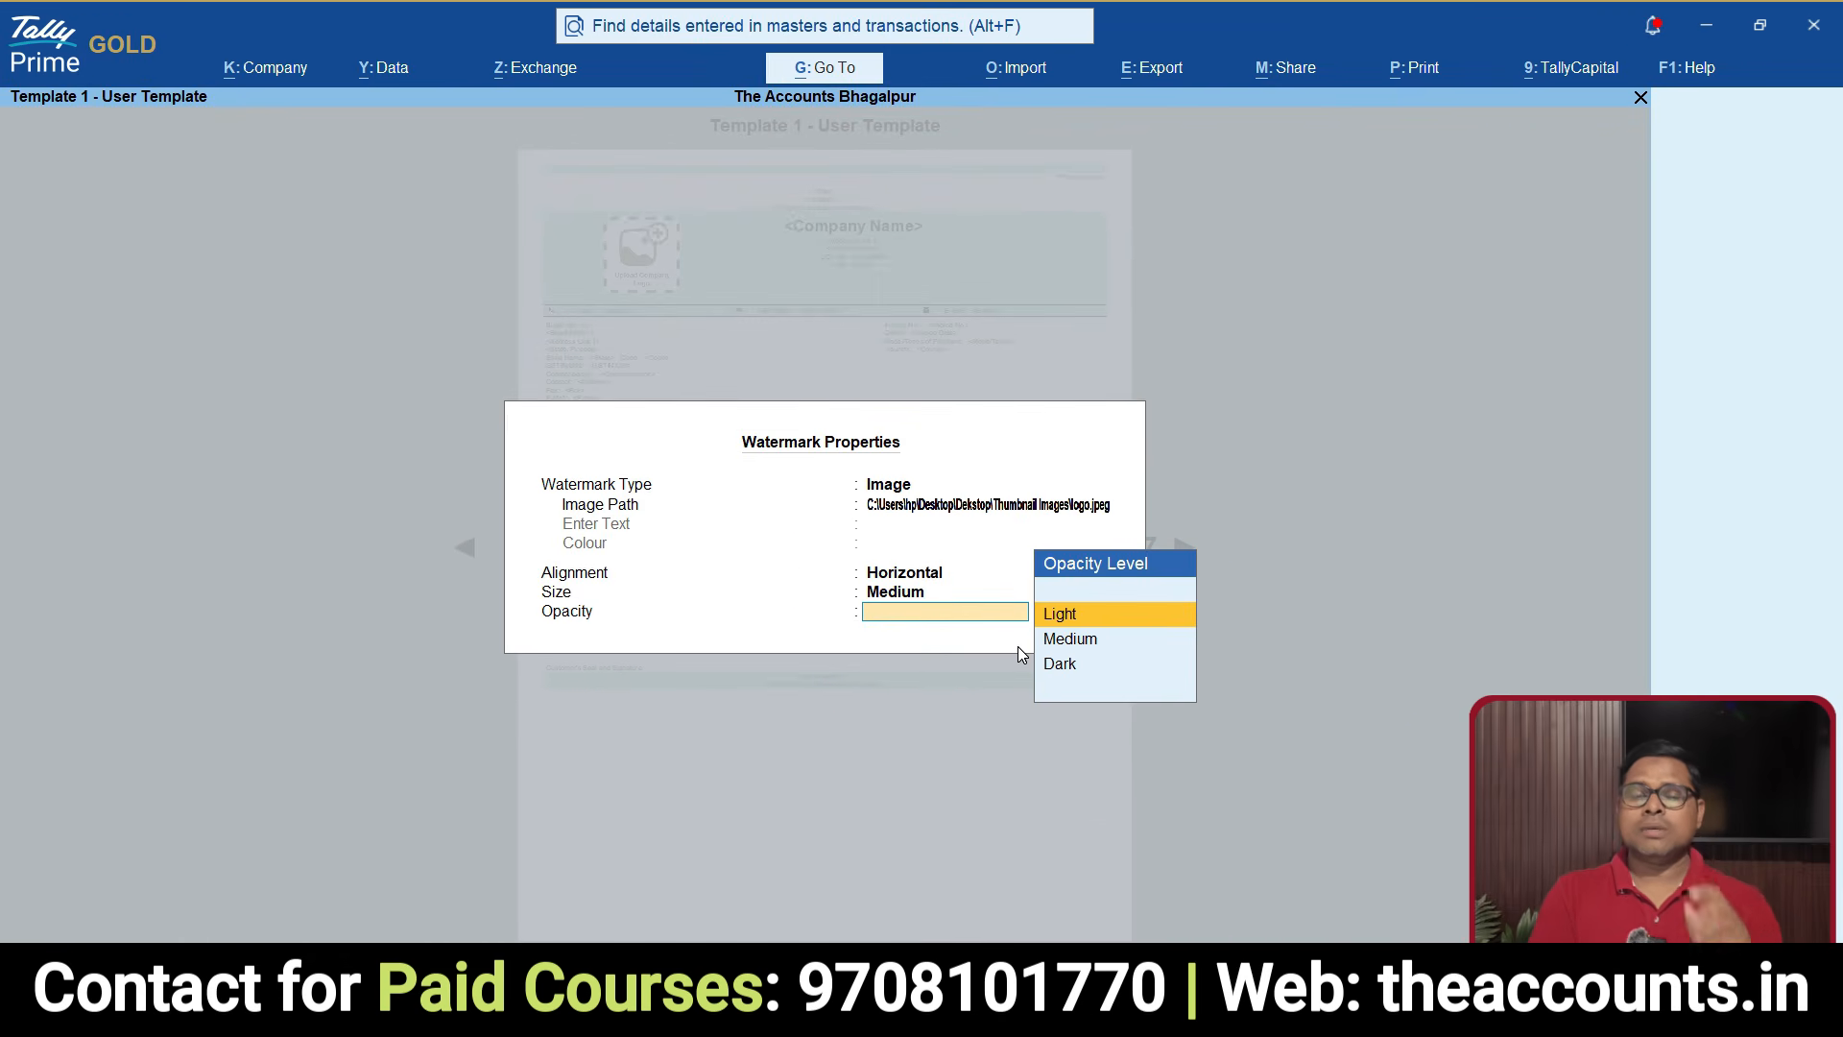
pyautogui.click(1095, 617)
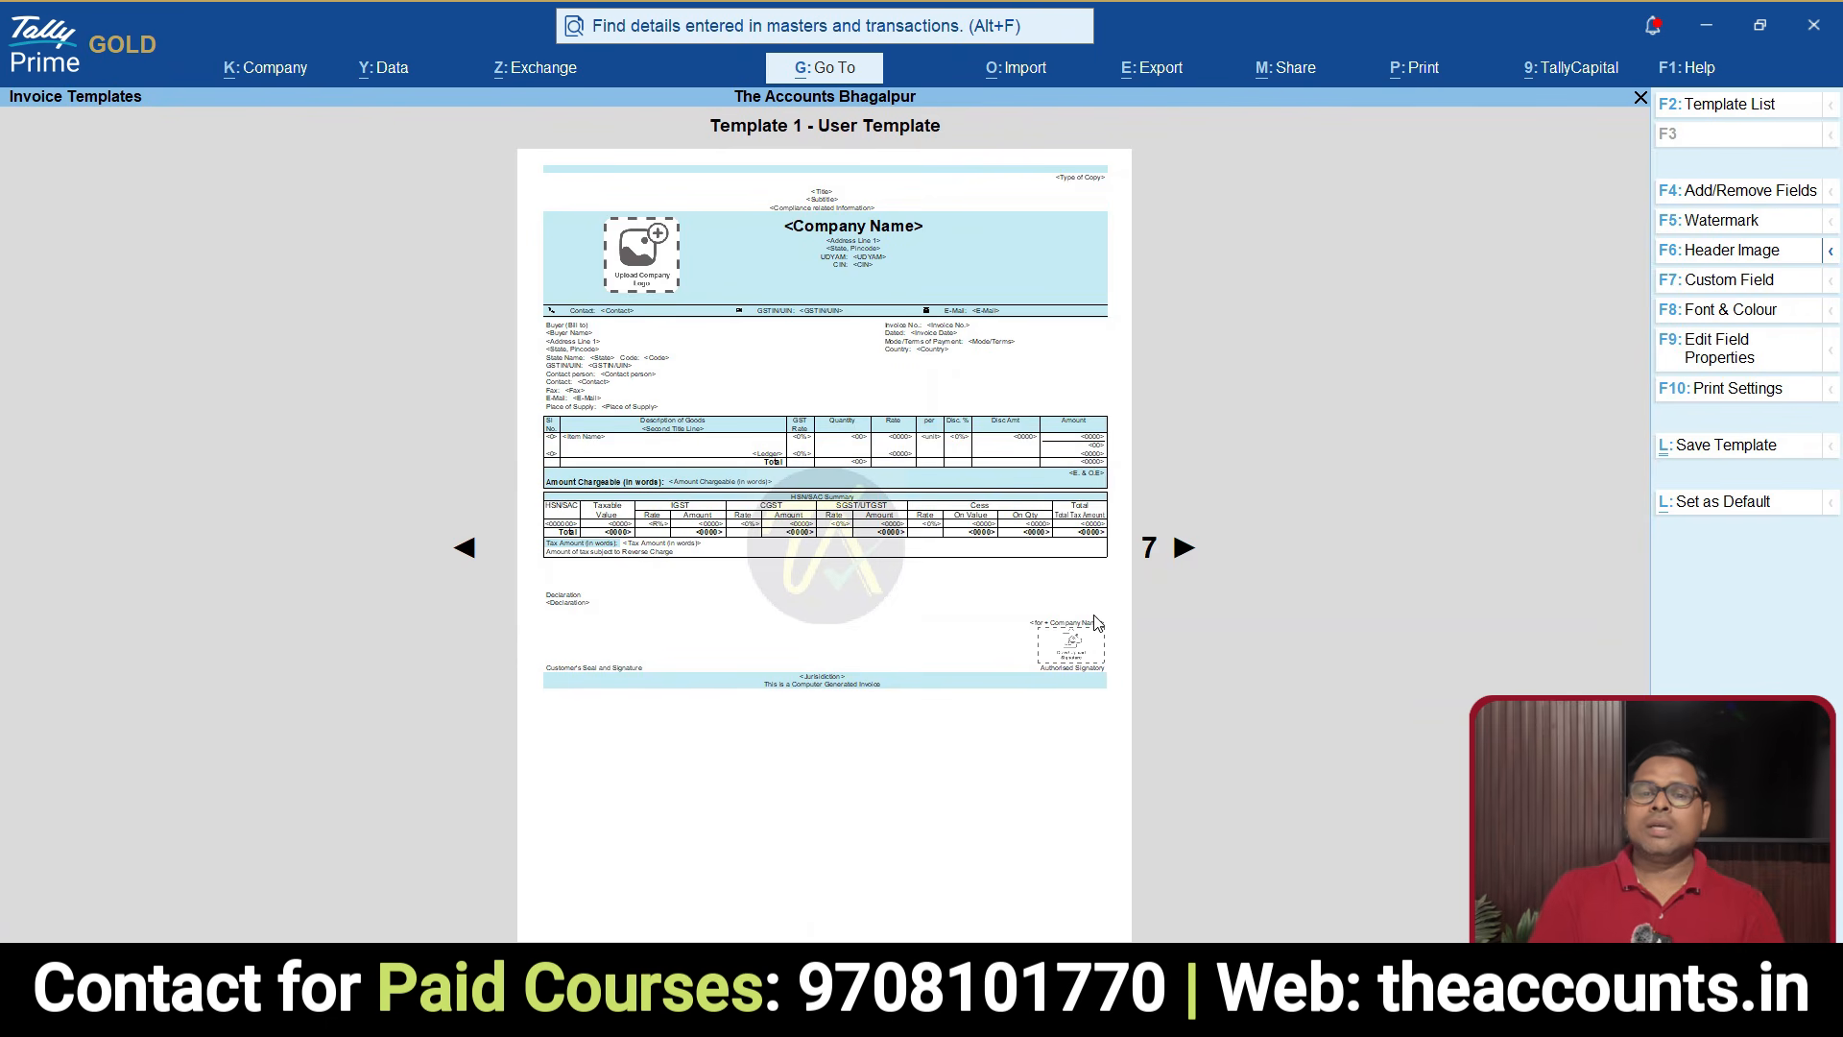
pyautogui.hotkey('ctrl', '1')
pyautogui.click(816, 559)
pyautogui.moveTo(843, 364)
pyautogui.mouseDown()
pyautogui.moveTo(718, 350)
pyautogui.moveTo(711, 273)
pyautogui.moveTo(597, 344)
pyautogui.mouseUp()
pyautogui.press('Escape')
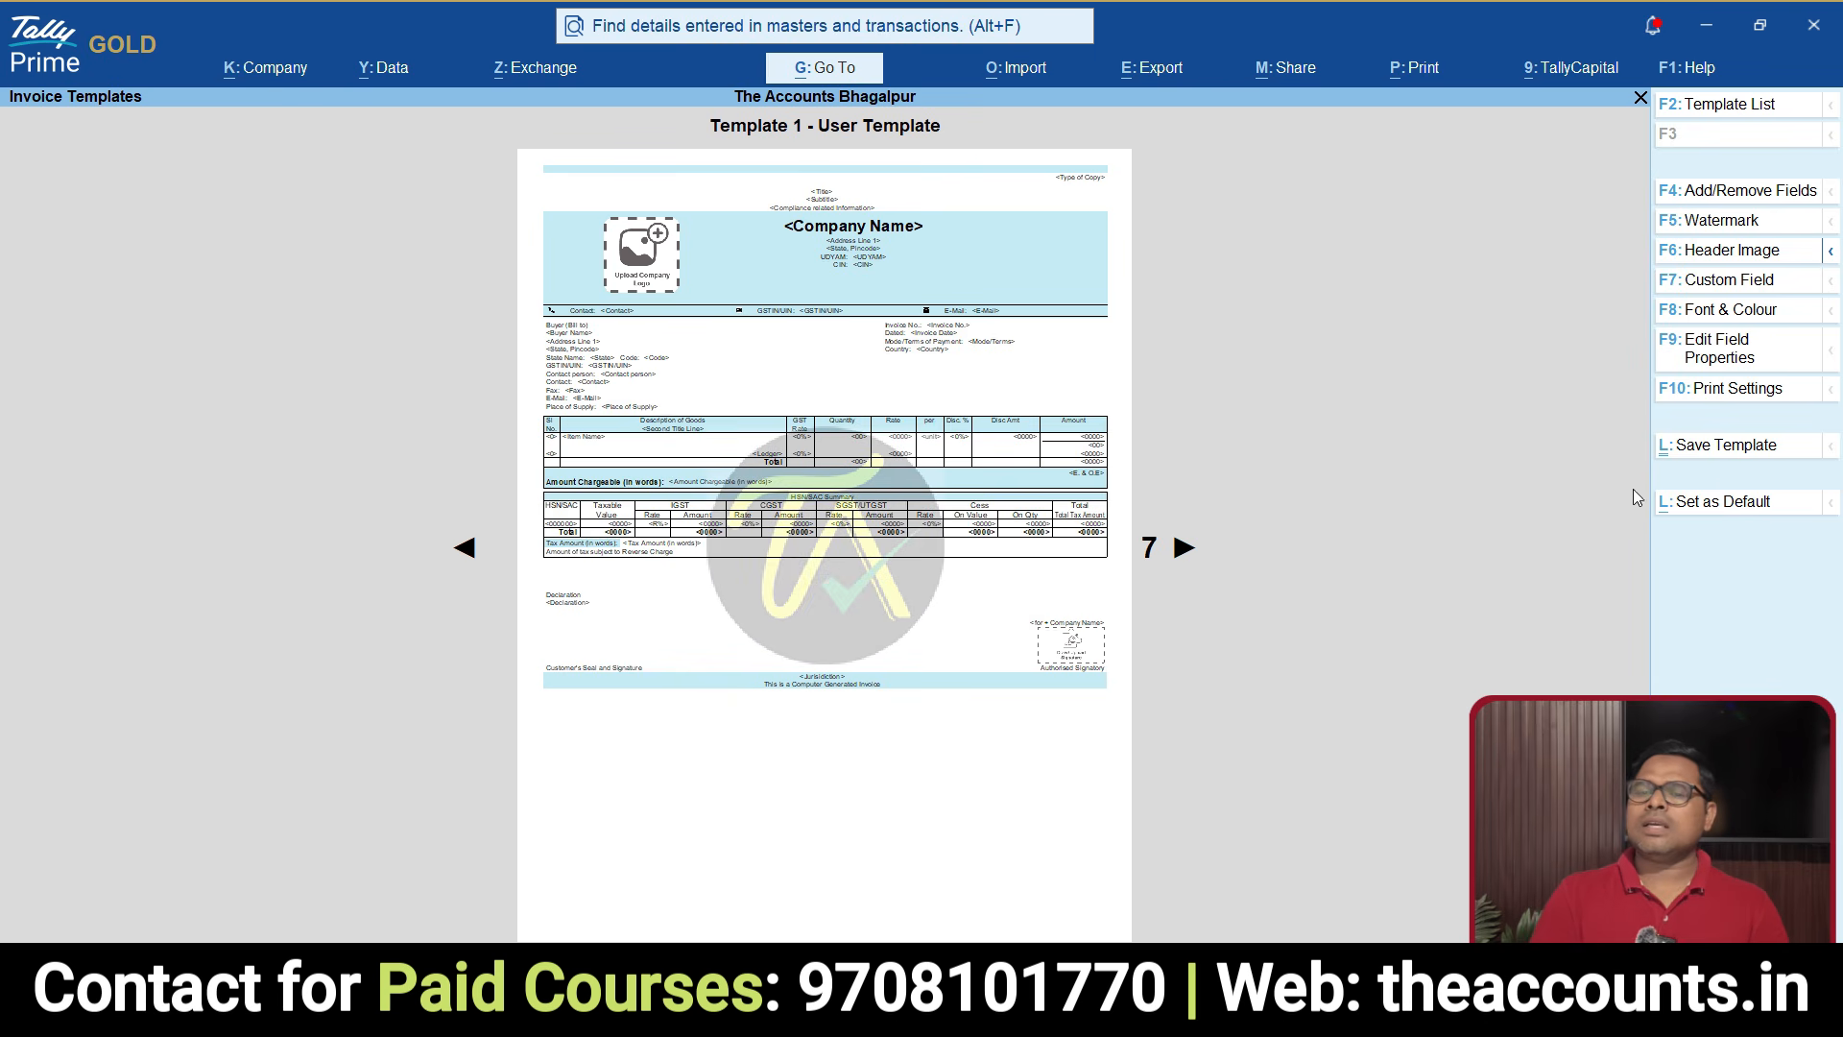
# Step: Start saving the template under the name My Format, keeping it as the default for all Sales
pyautogui.click(1728, 448)
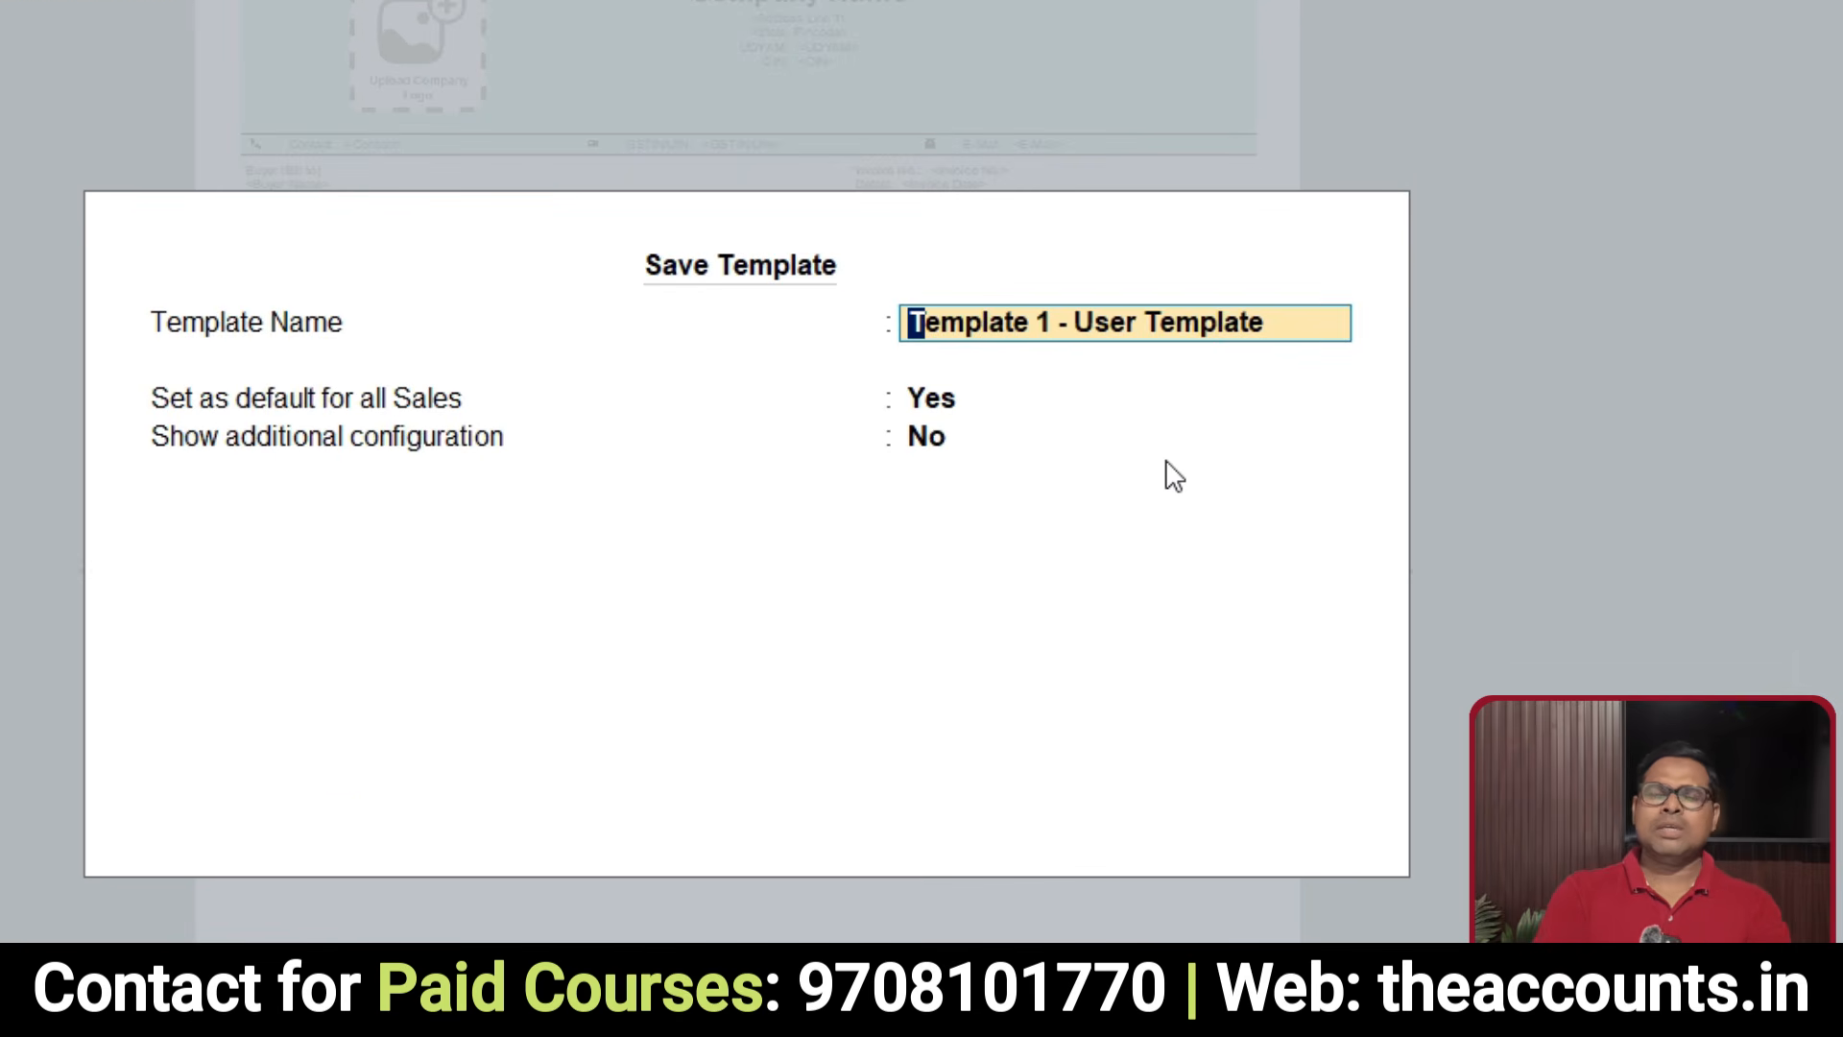
pyautogui.write('My Format')
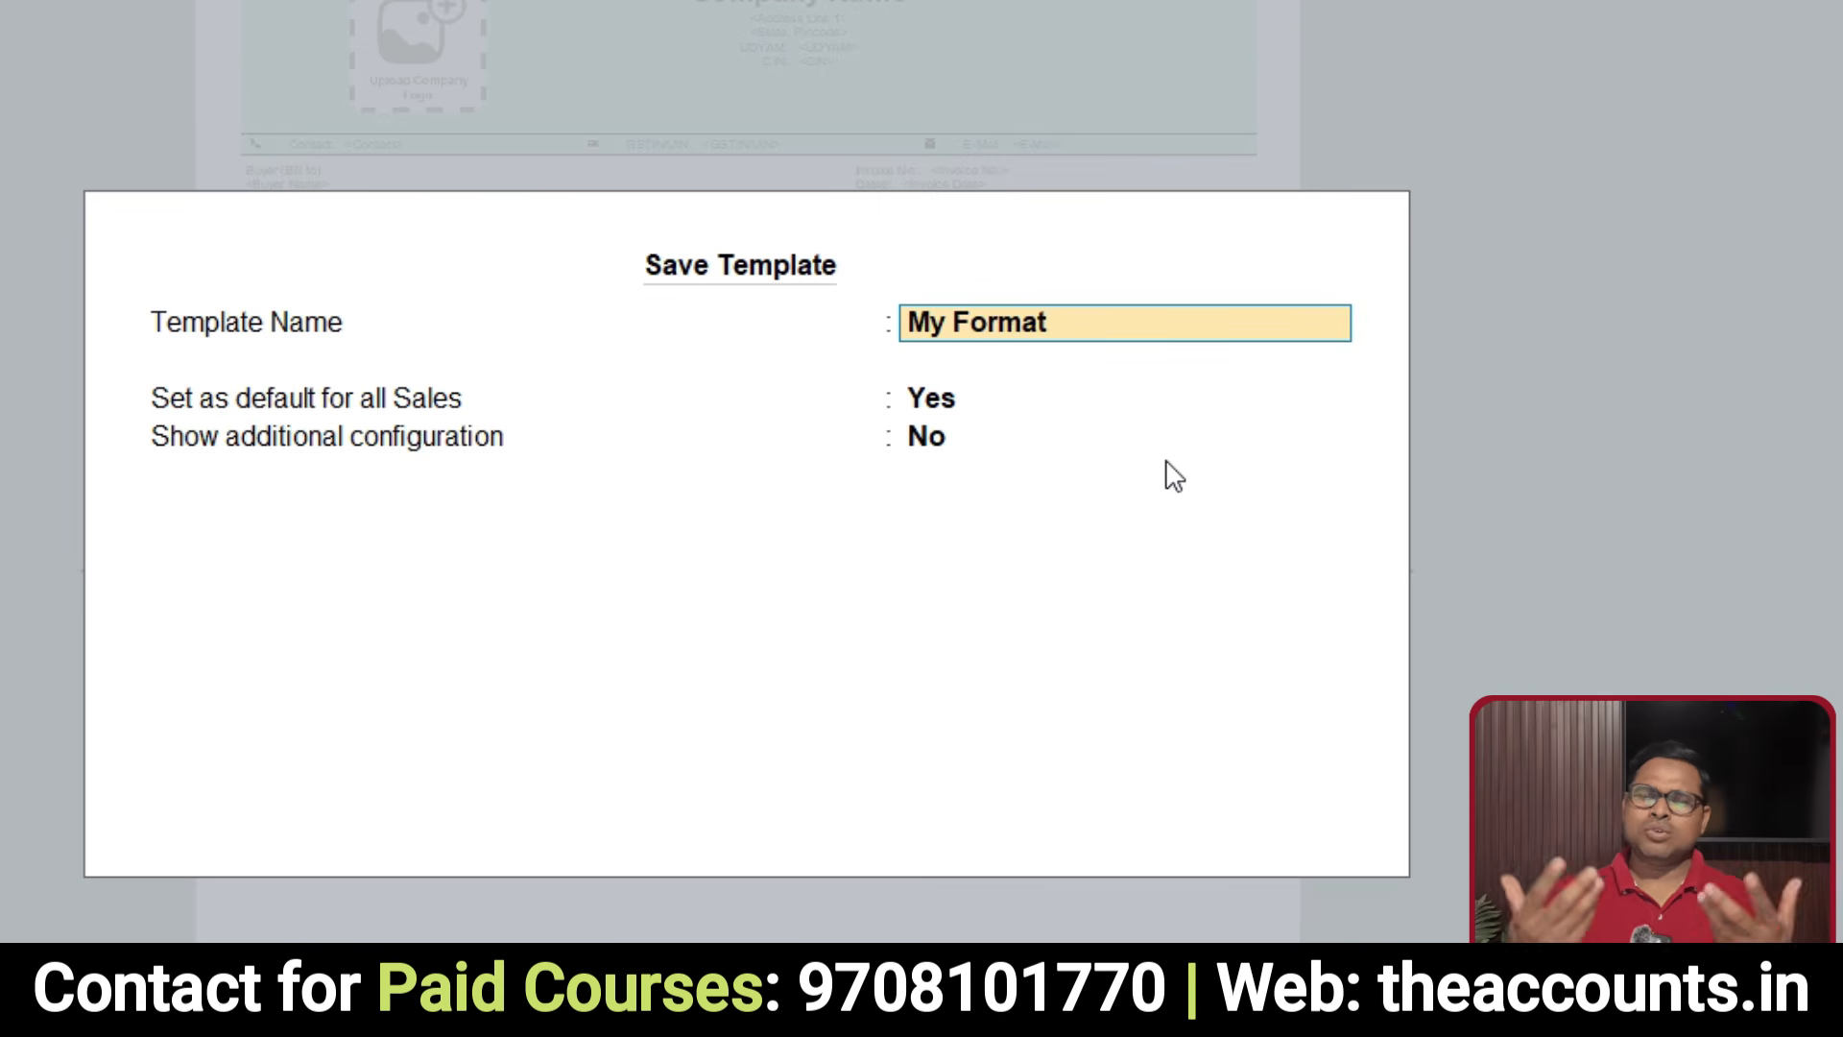
pyautogui.press('Return')
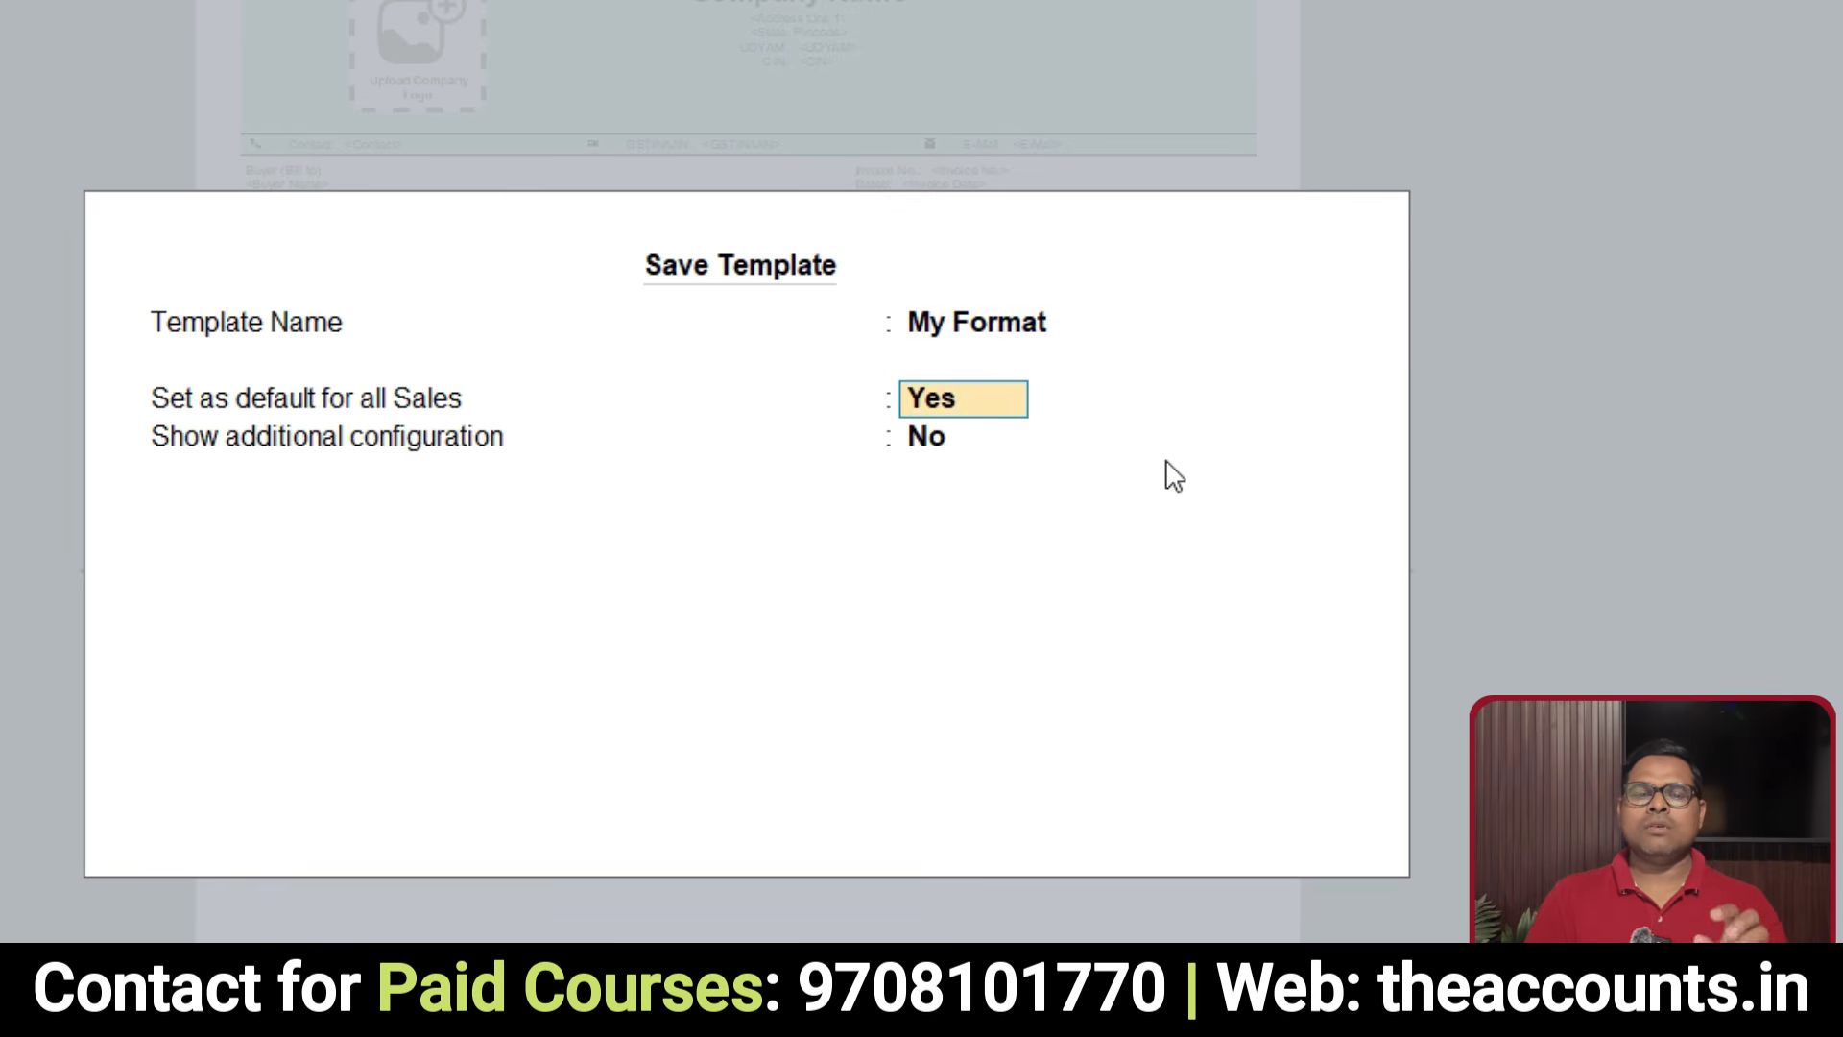
pyautogui.press('Return')
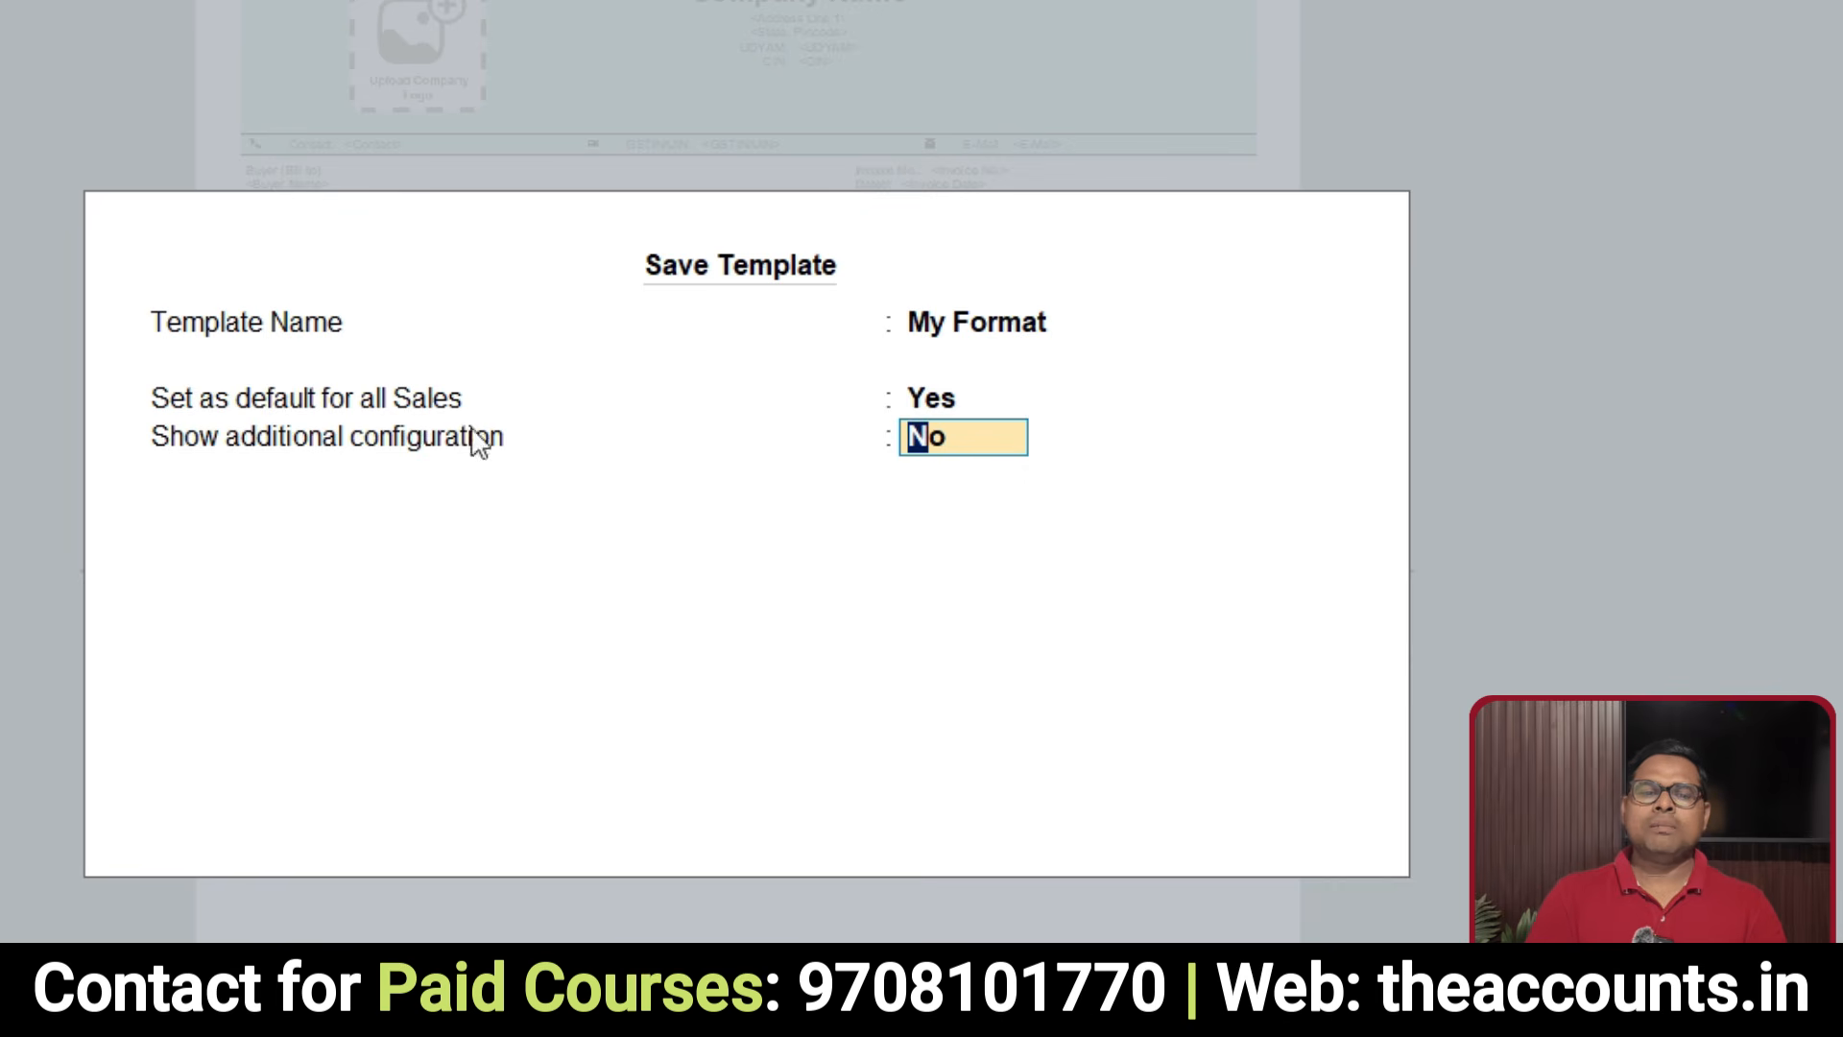
# Step: Show the additional save configuration, save the template for This Company including printer, export and e-mail/WhatsApp details, and accept it
pyautogui.write('y')
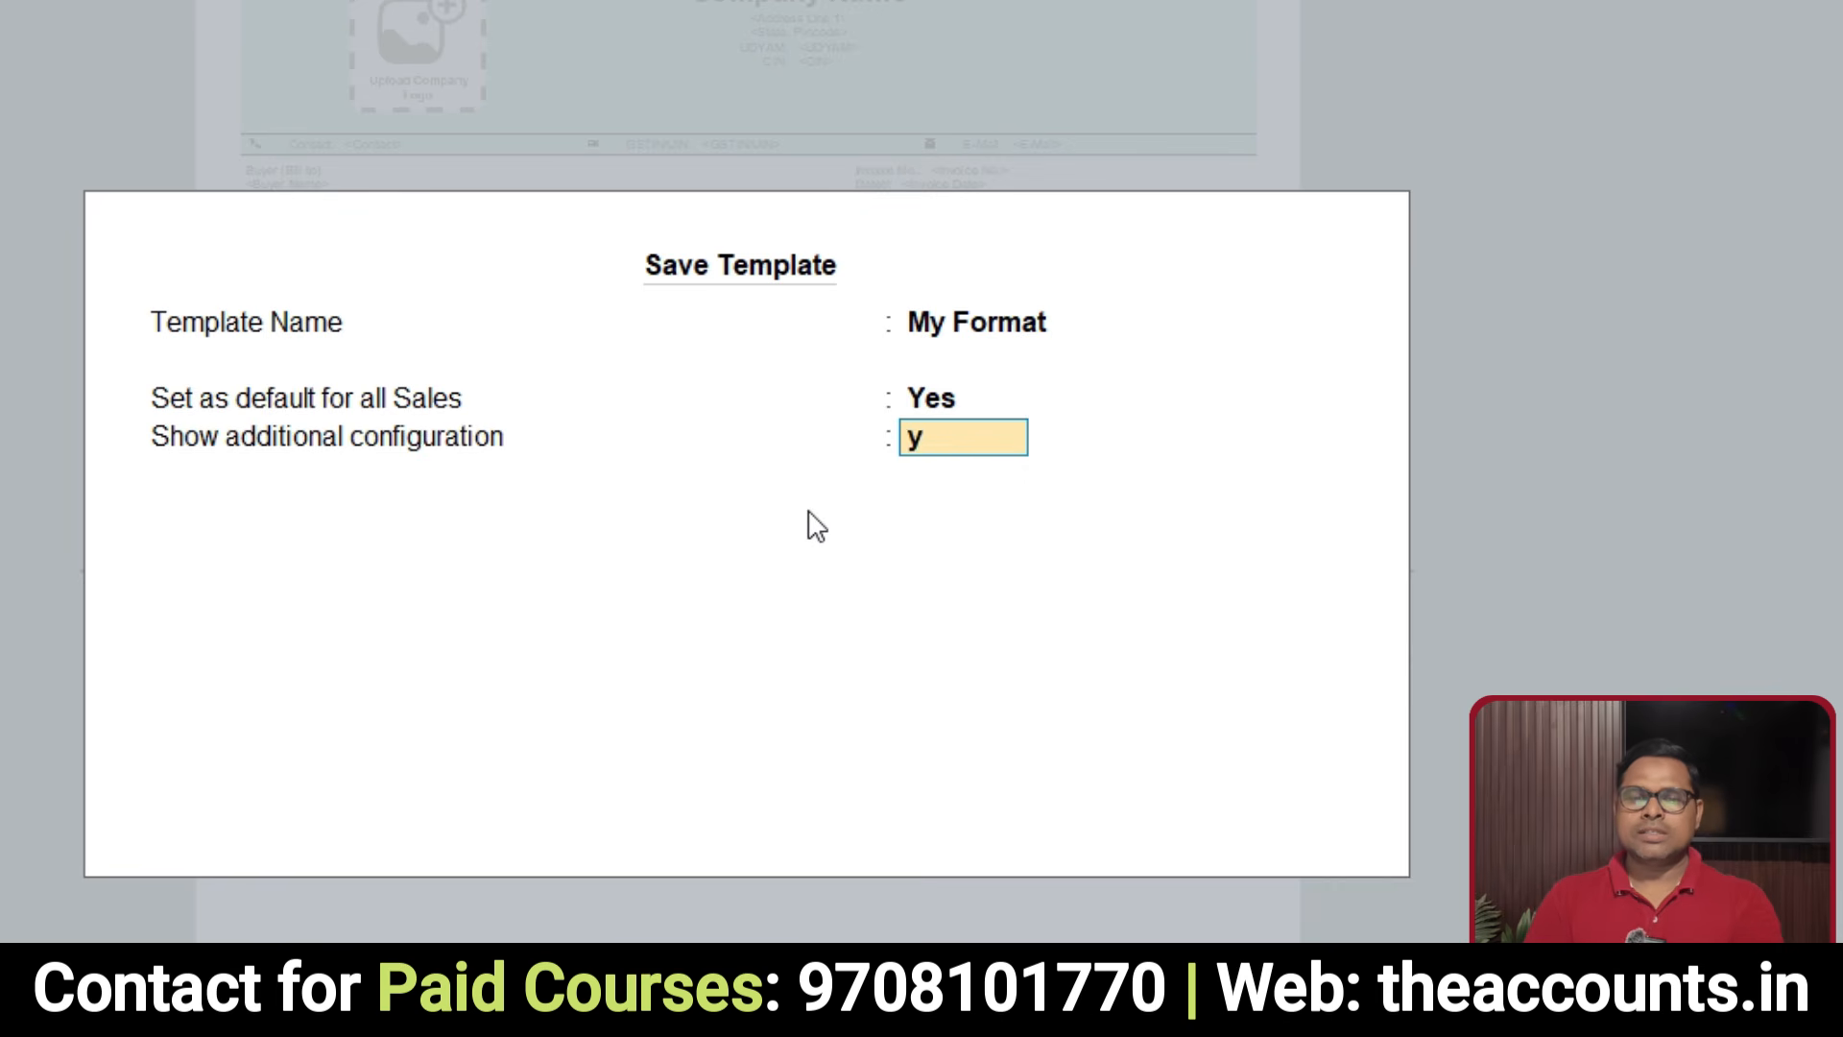
pyautogui.press('Return')
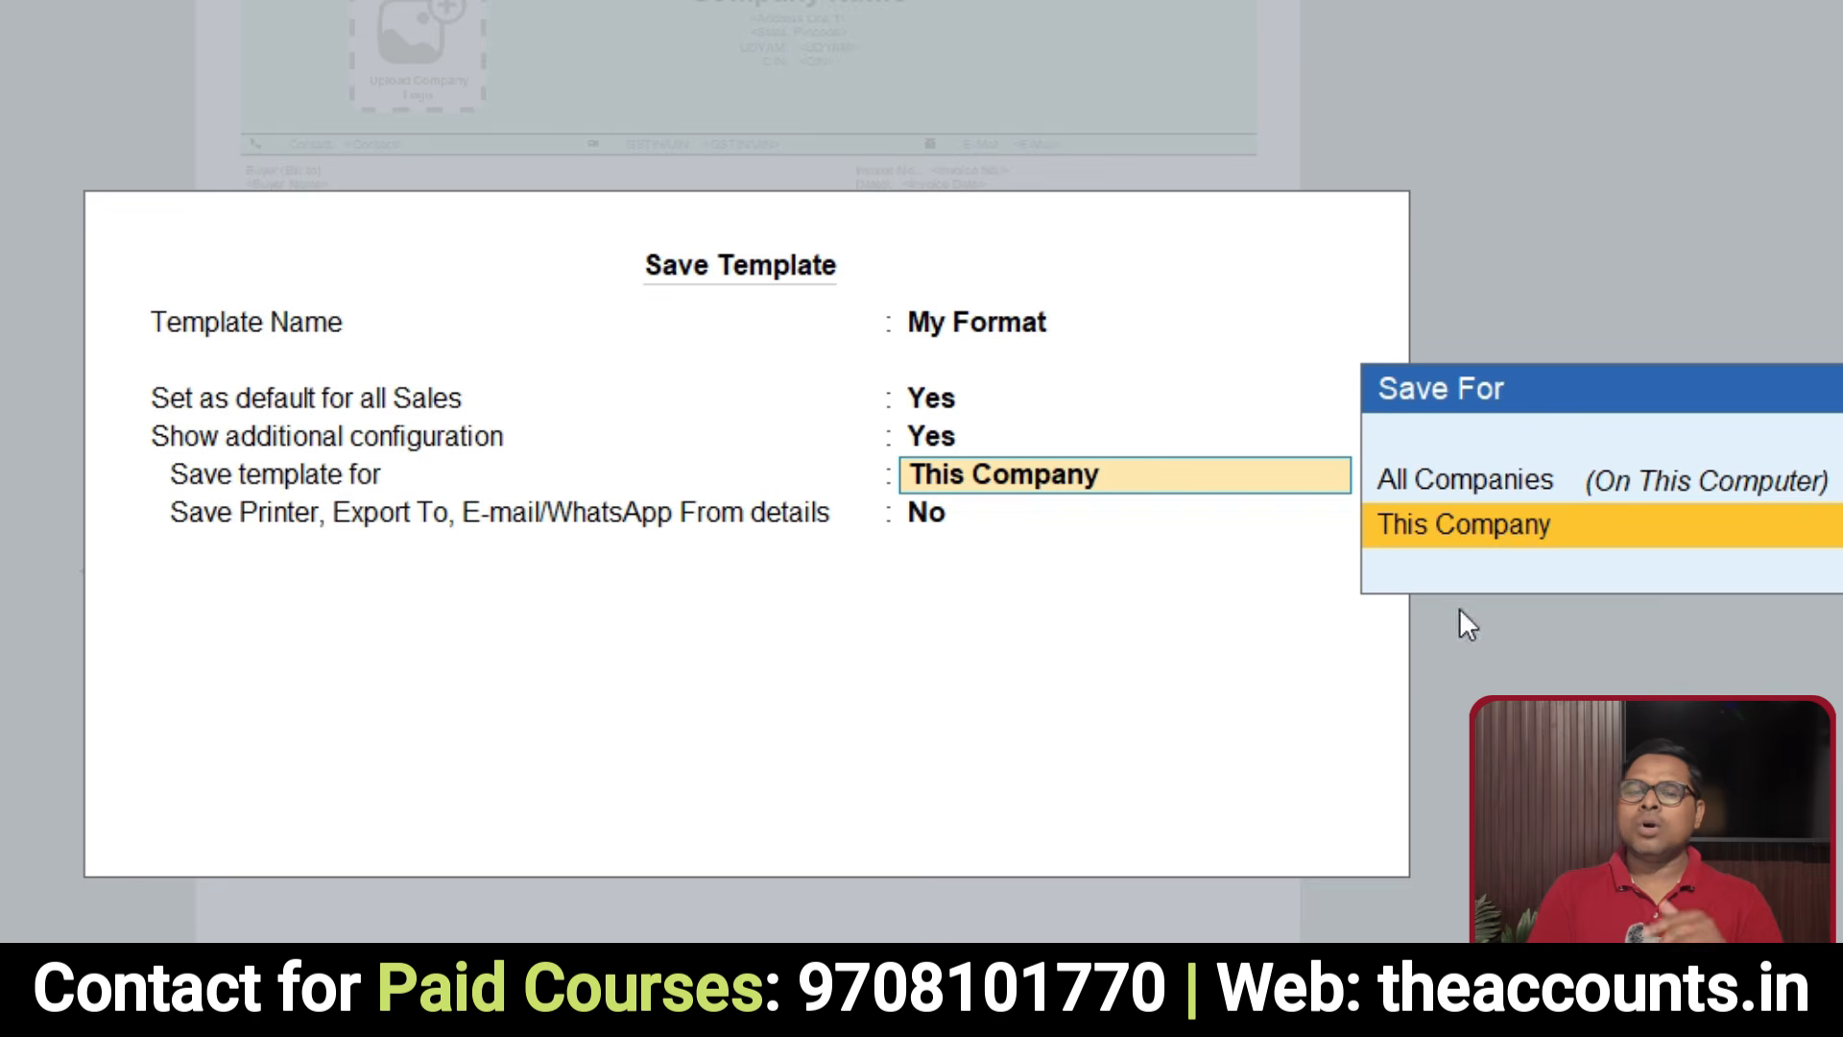
pyautogui.press('Up')
pyautogui.press('Down')
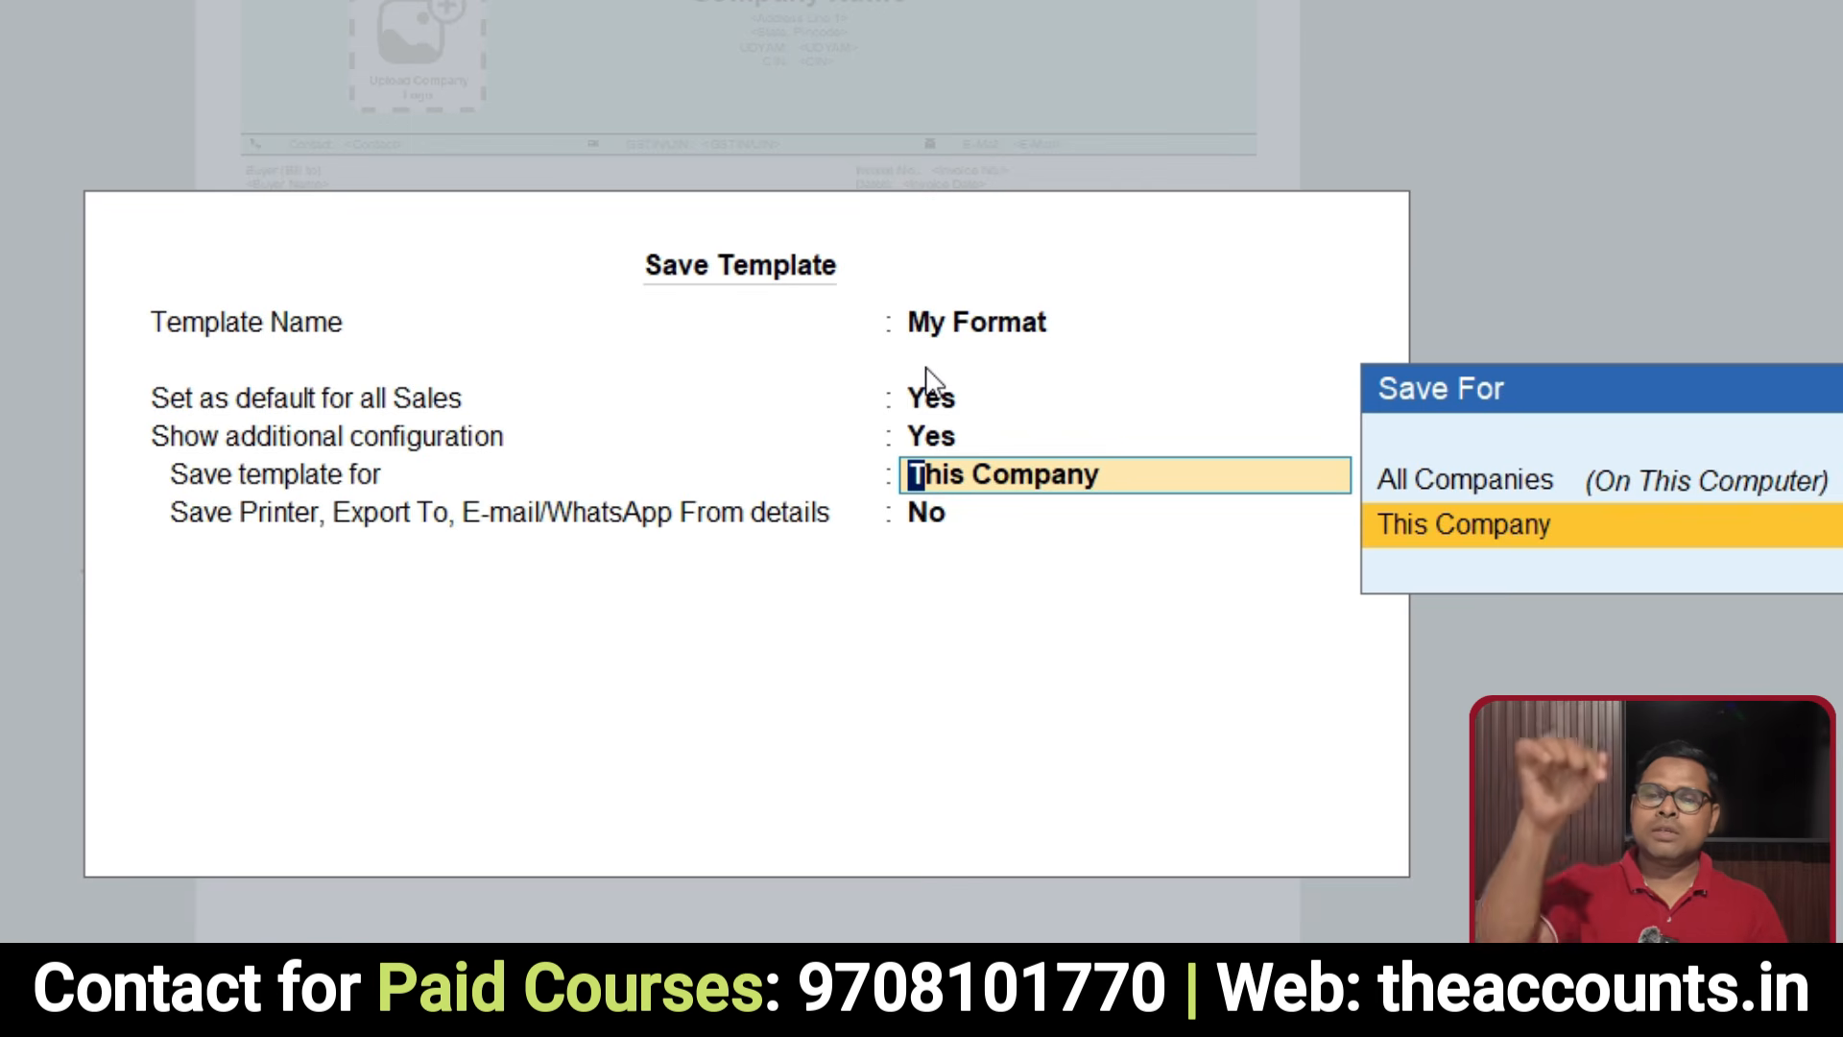
pyautogui.press('Return')
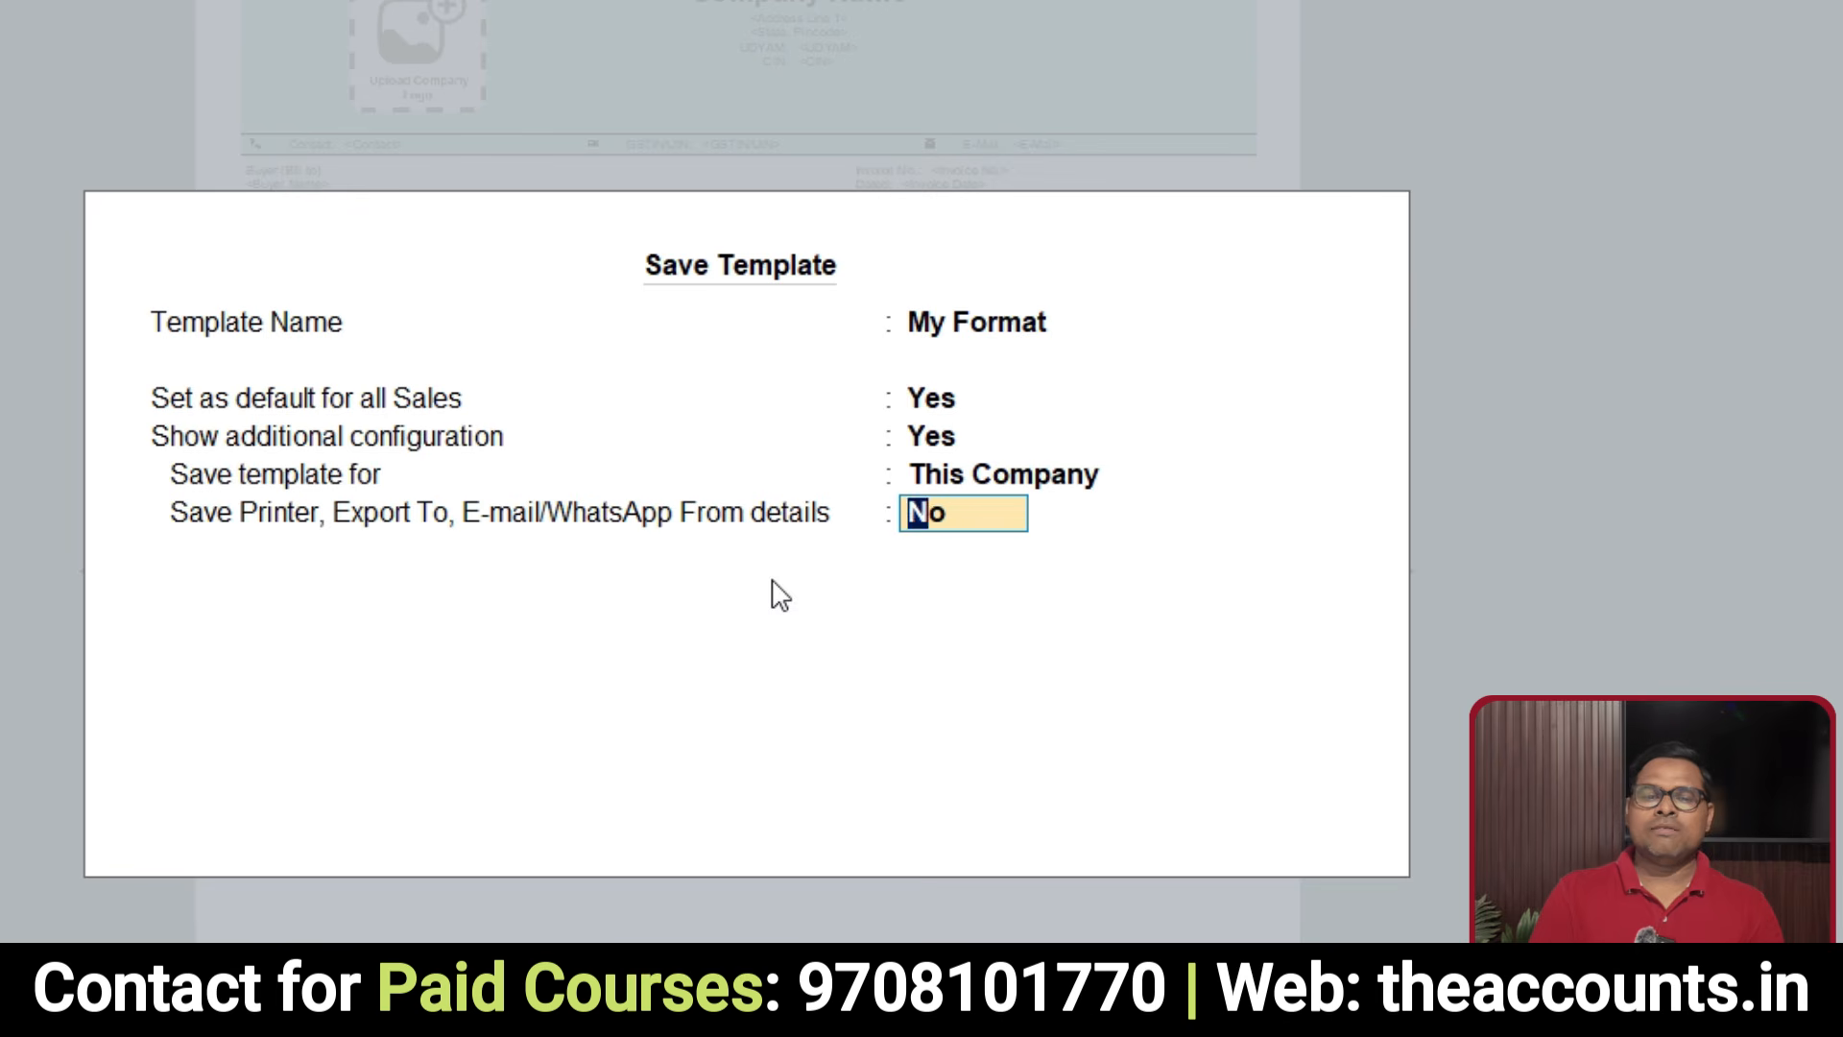
pyautogui.write('y')
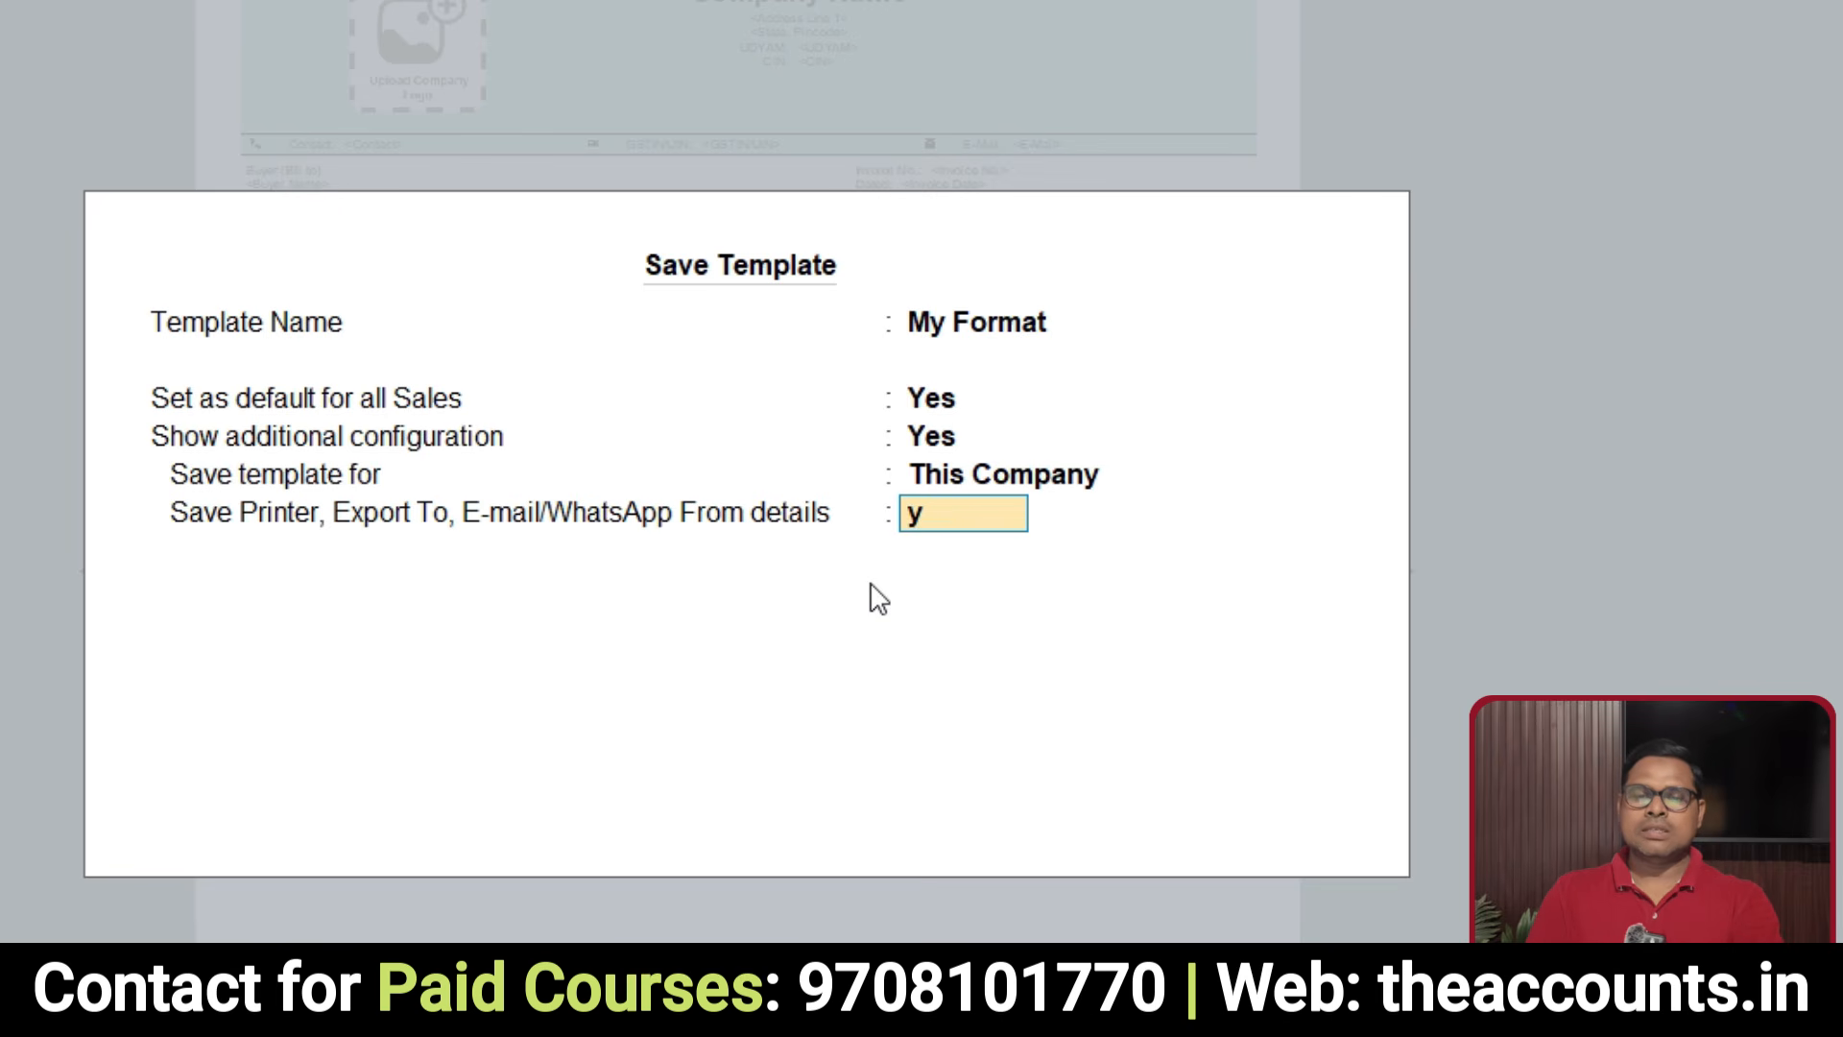
pyautogui.press('Return')
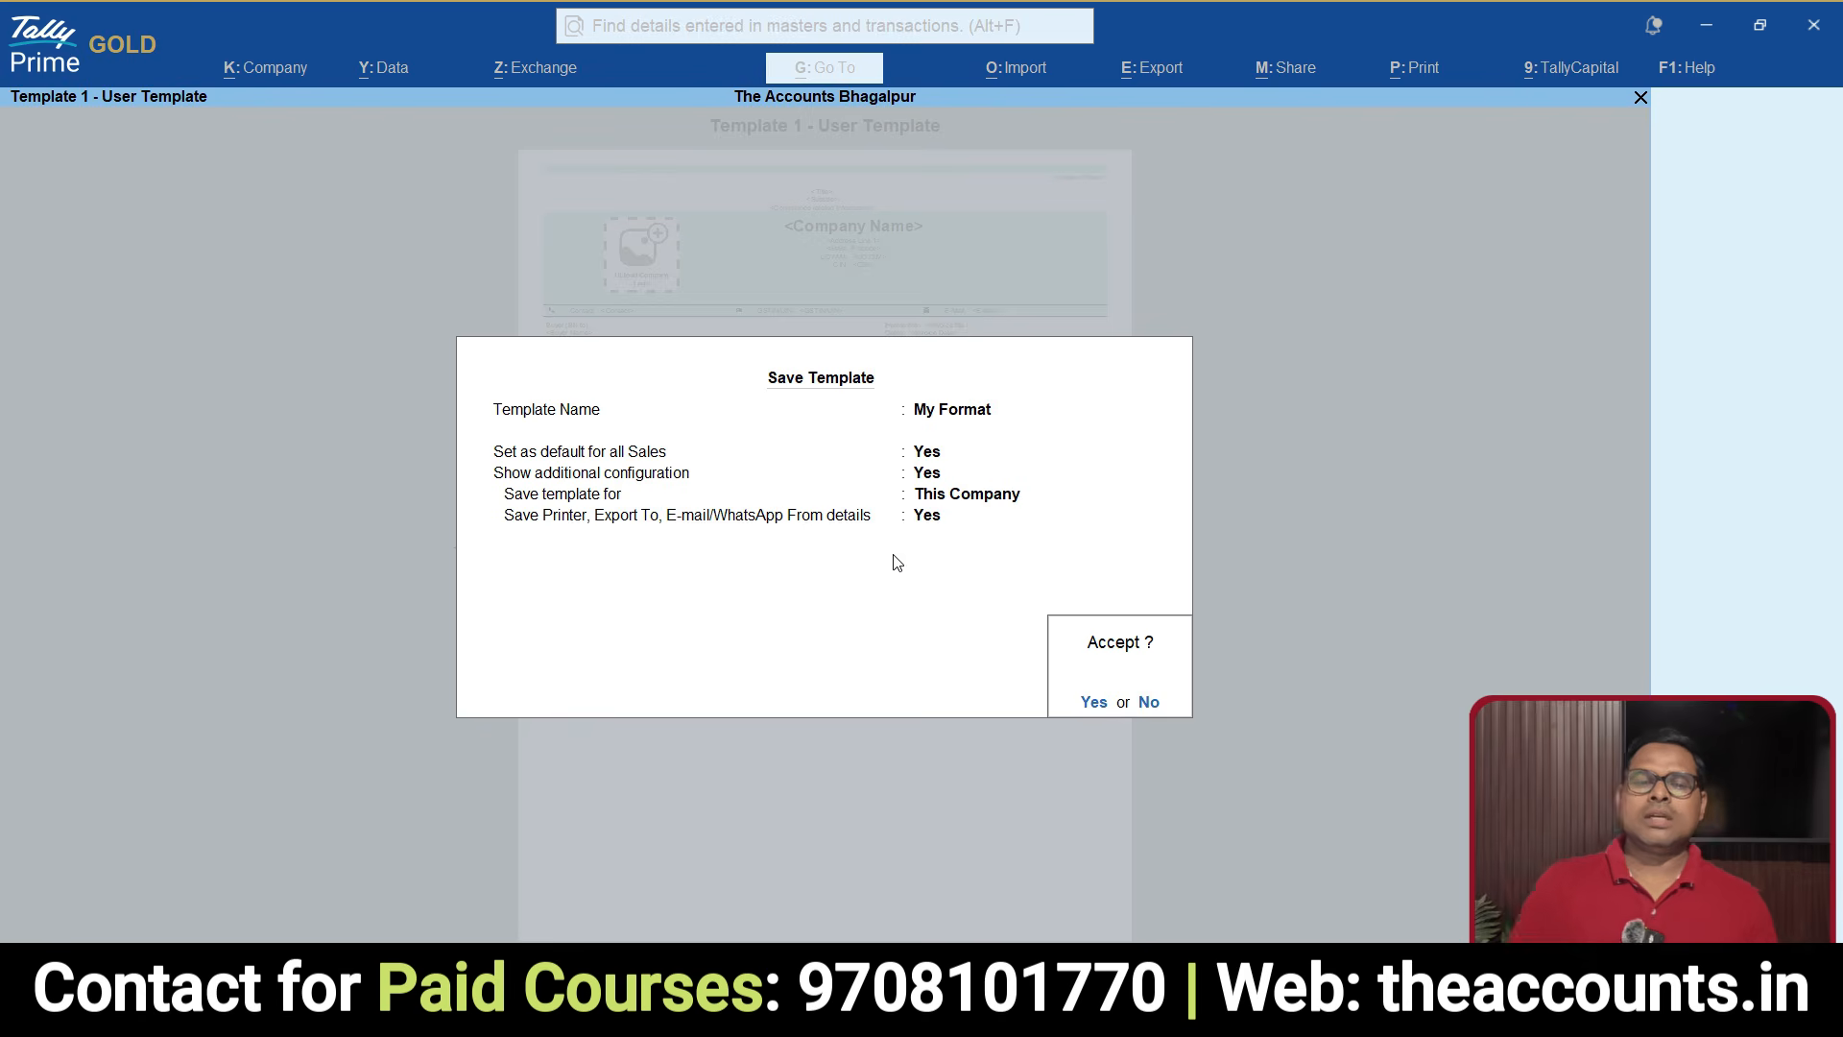
pyautogui.press('Return')
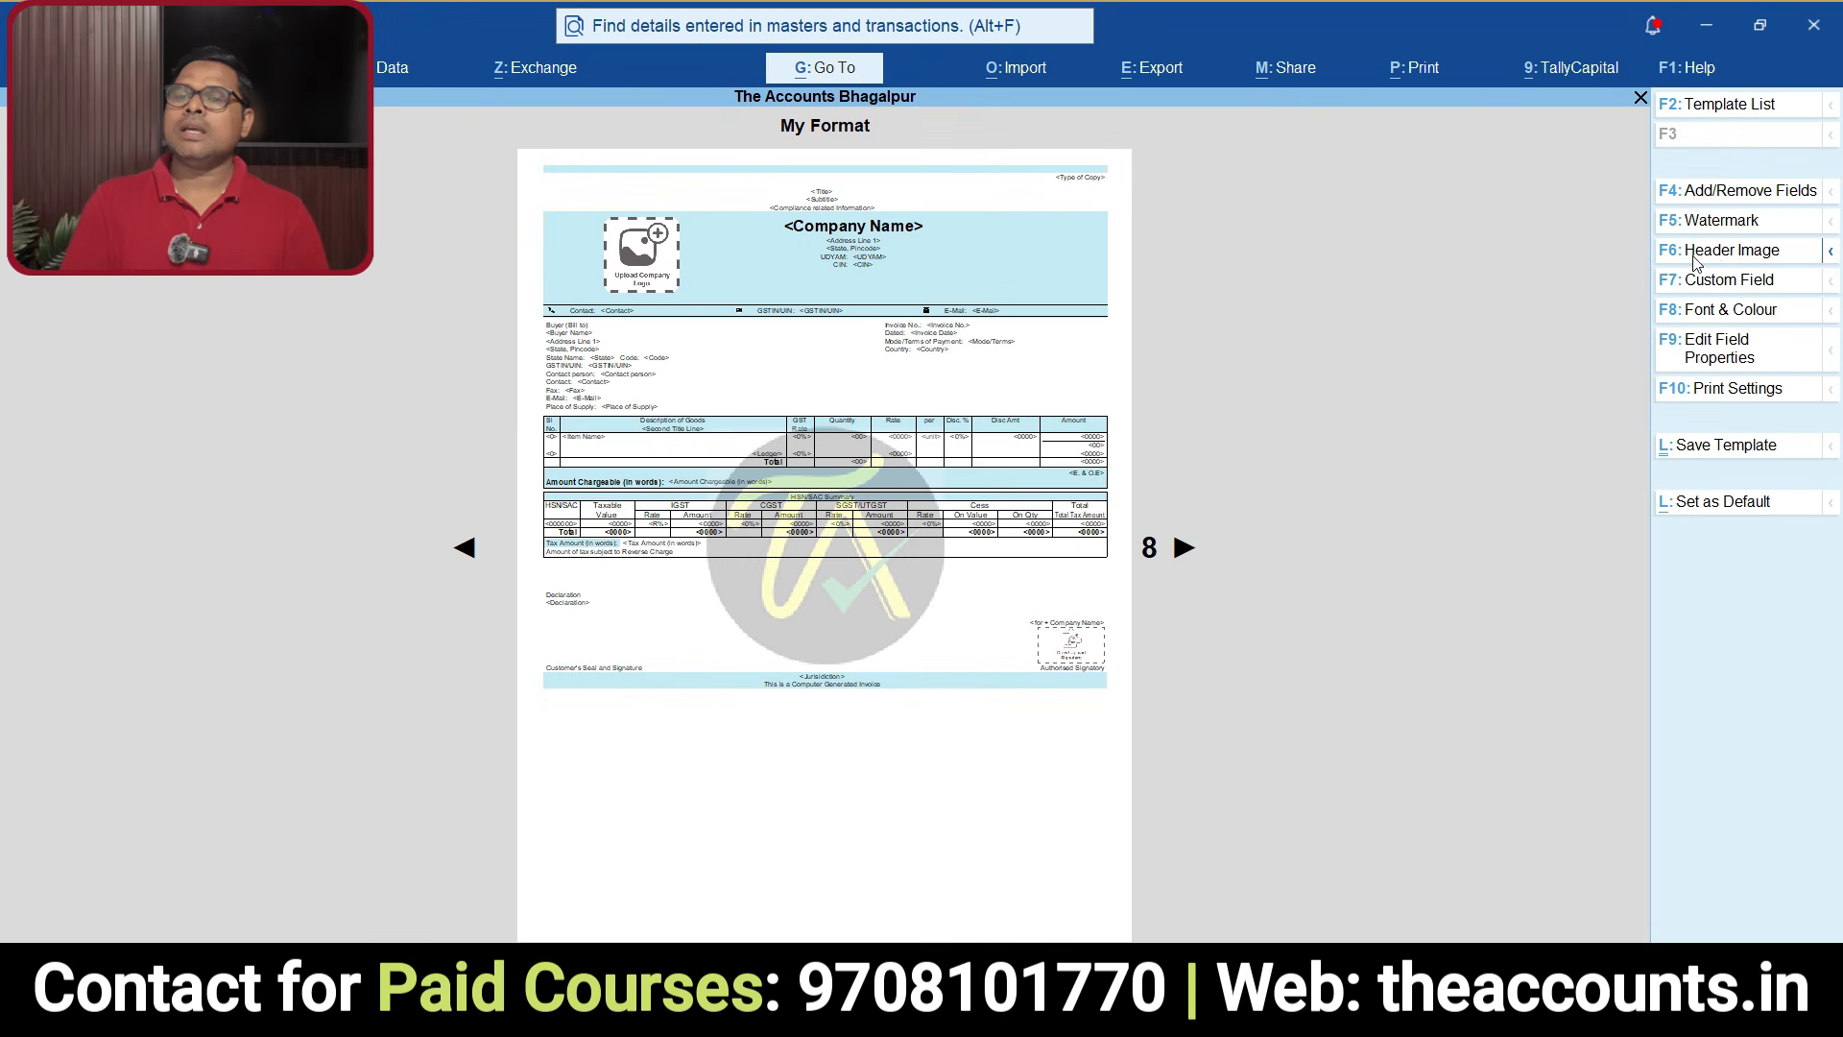
pyautogui.click(1718, 256)
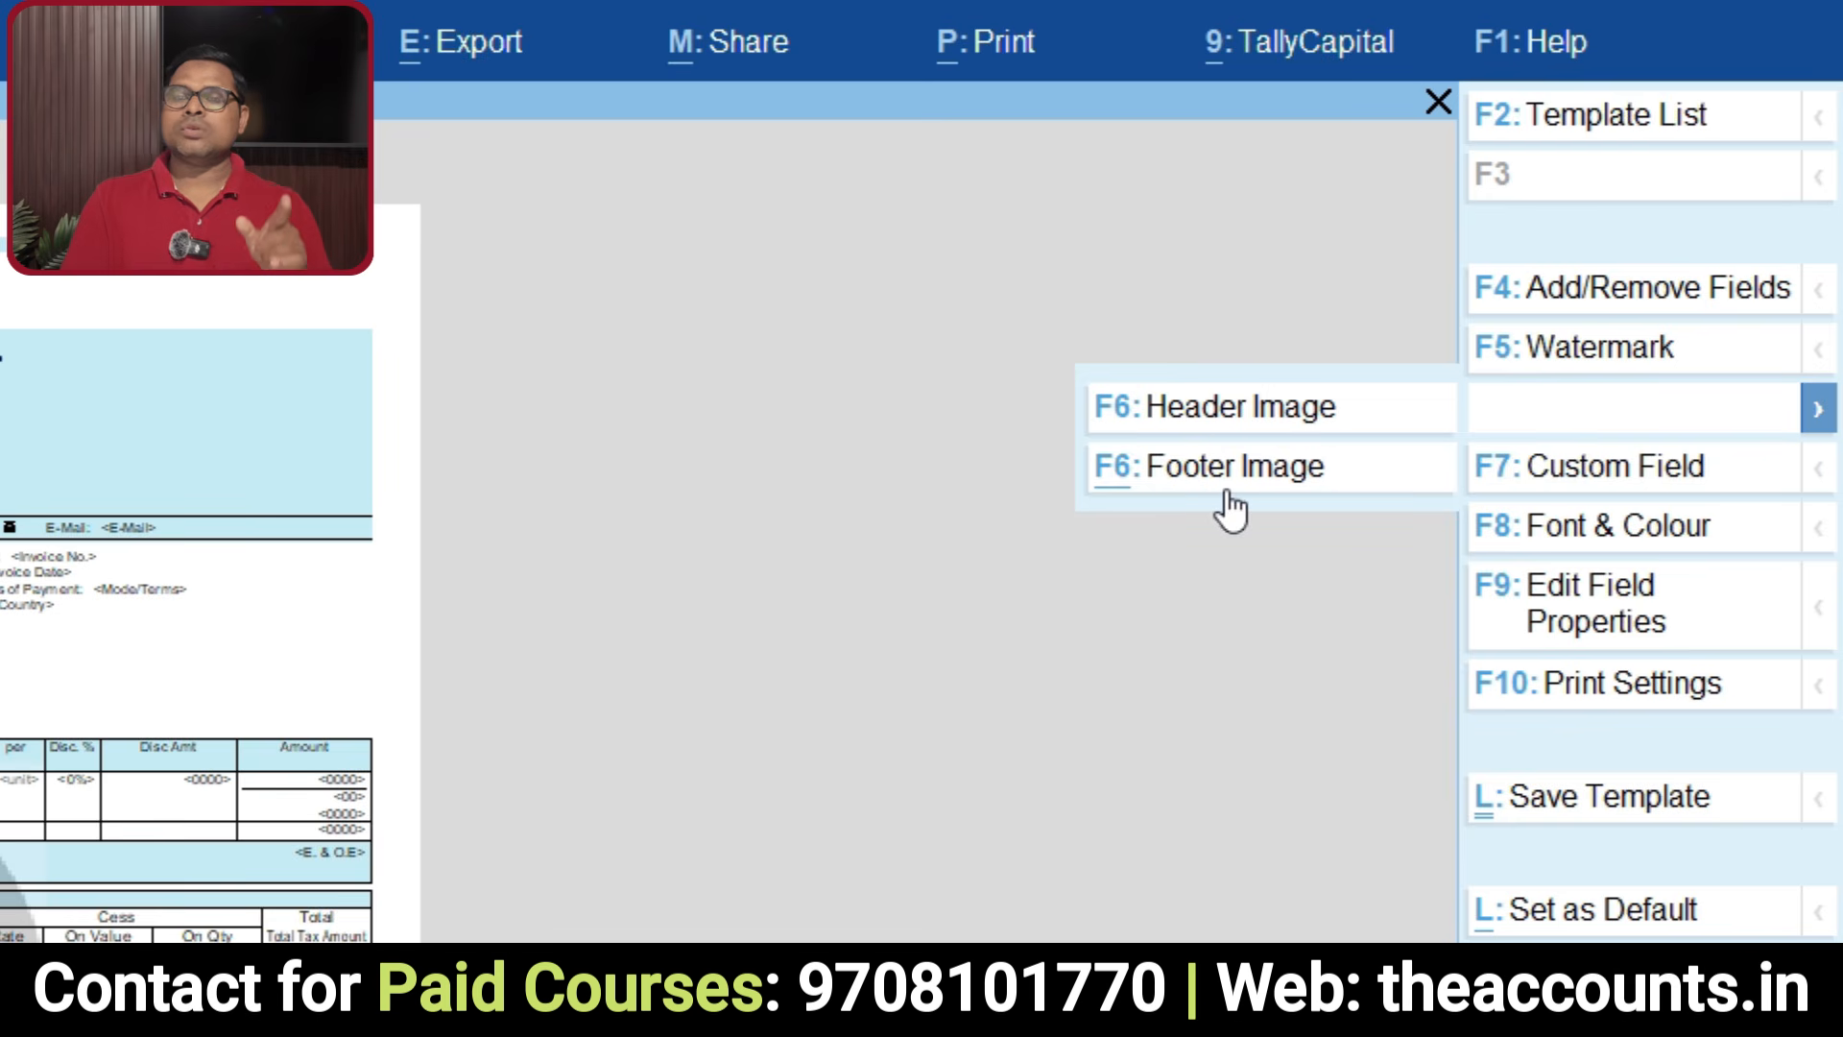
pyautogui.click(792, 534)
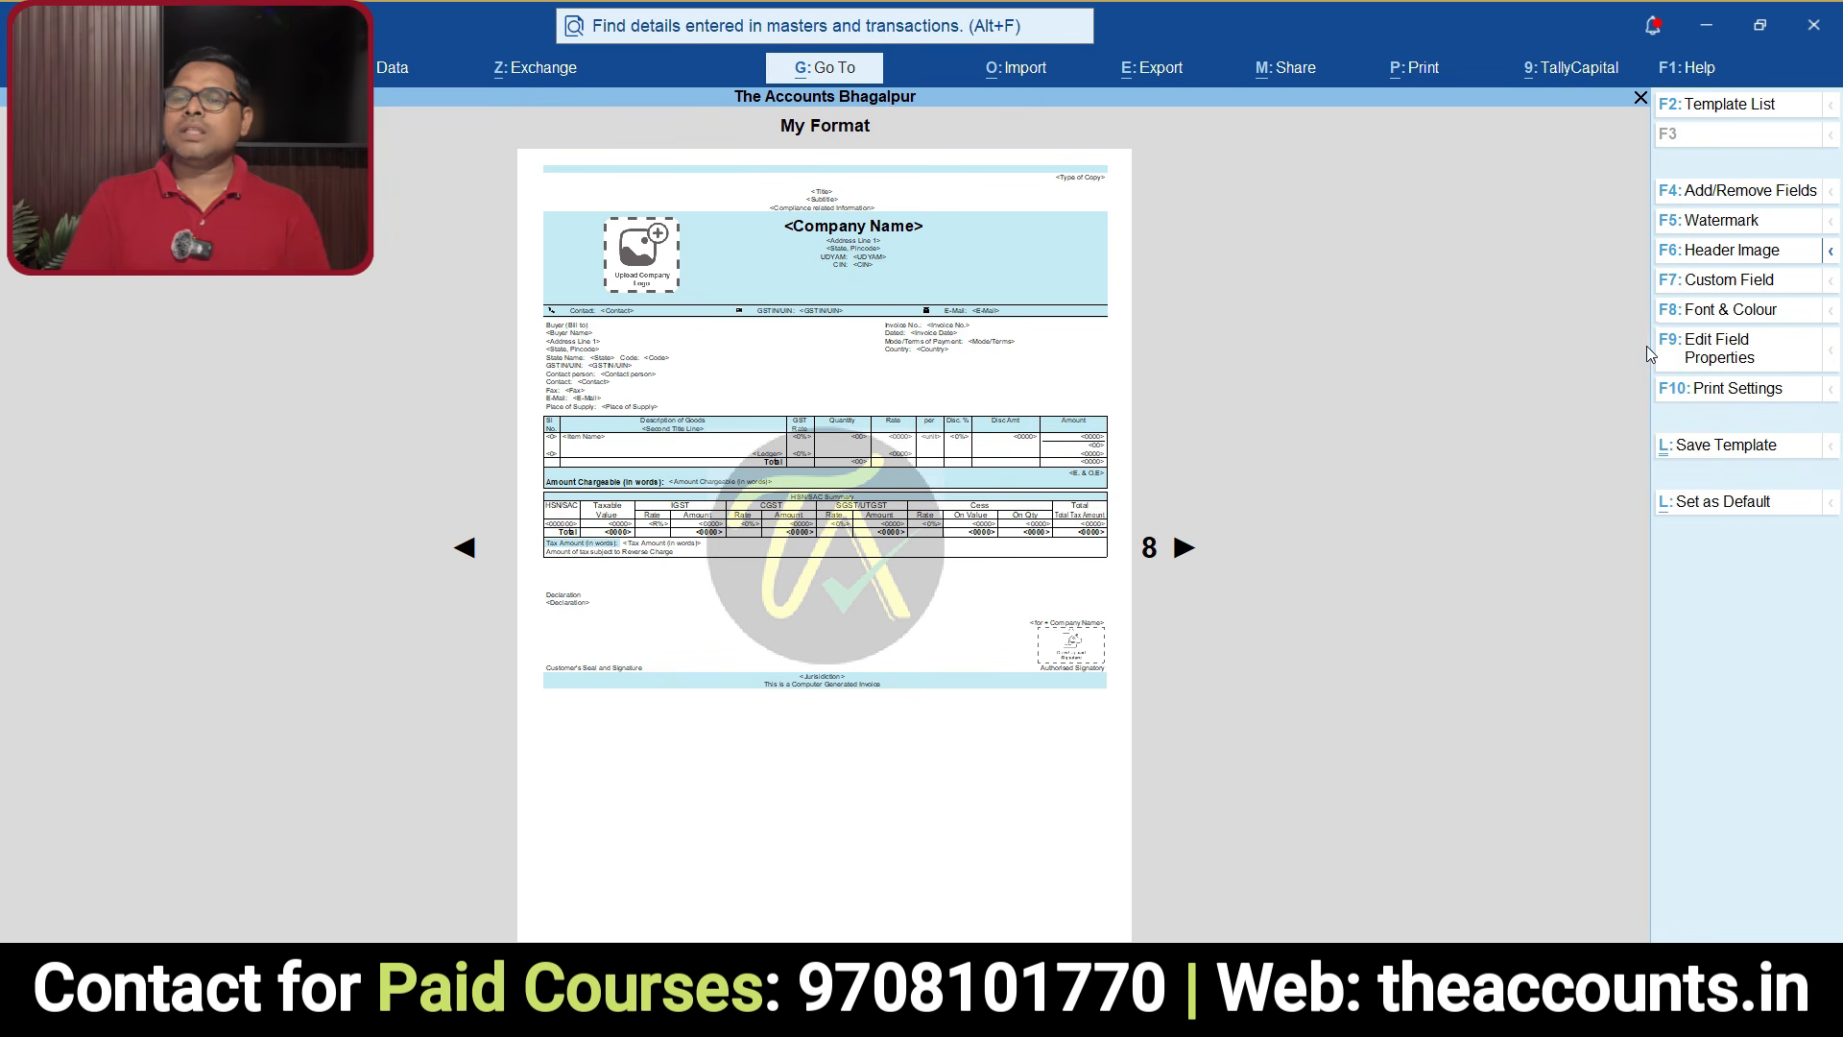
# Step: Set the template's font to Arial, theme colour to Forest Green and font colour to Black, leaving the background colour at No Change
pyautogui.click(1745, 312)
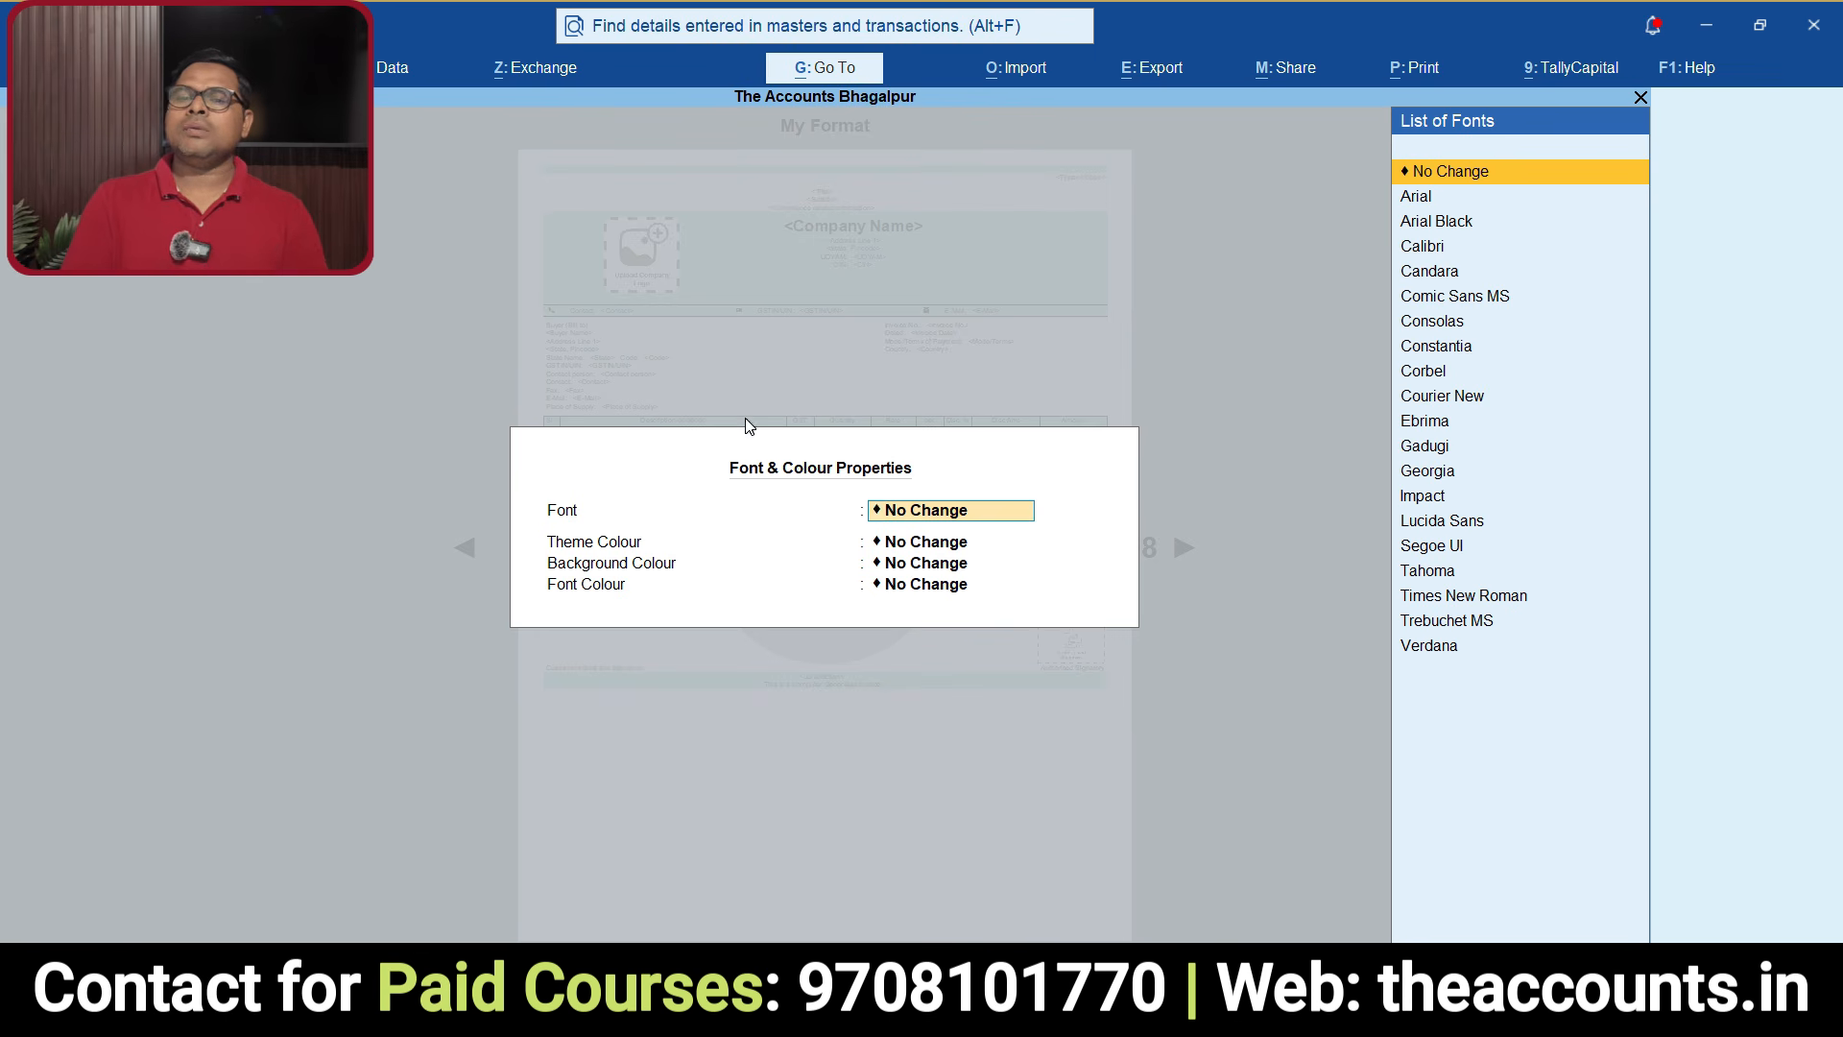
pyautogui.click(1426, 197)
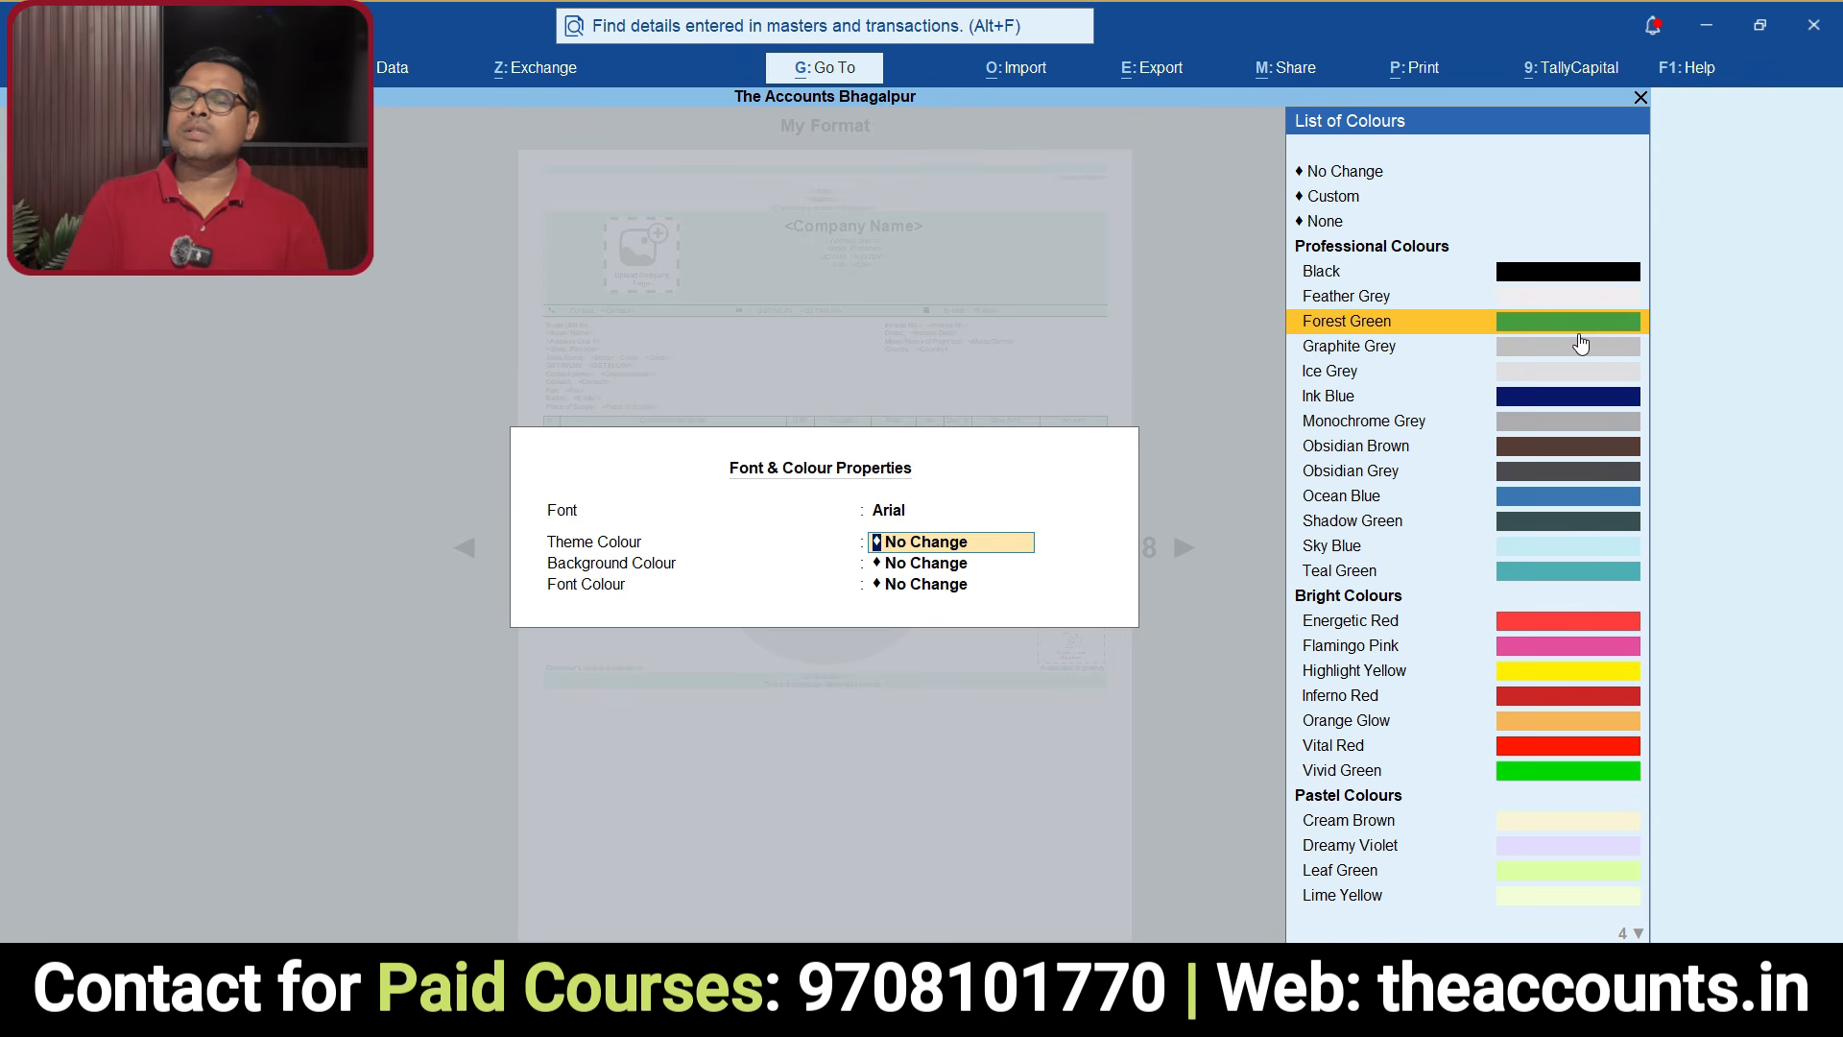
pyautogui.click(1581, 343)
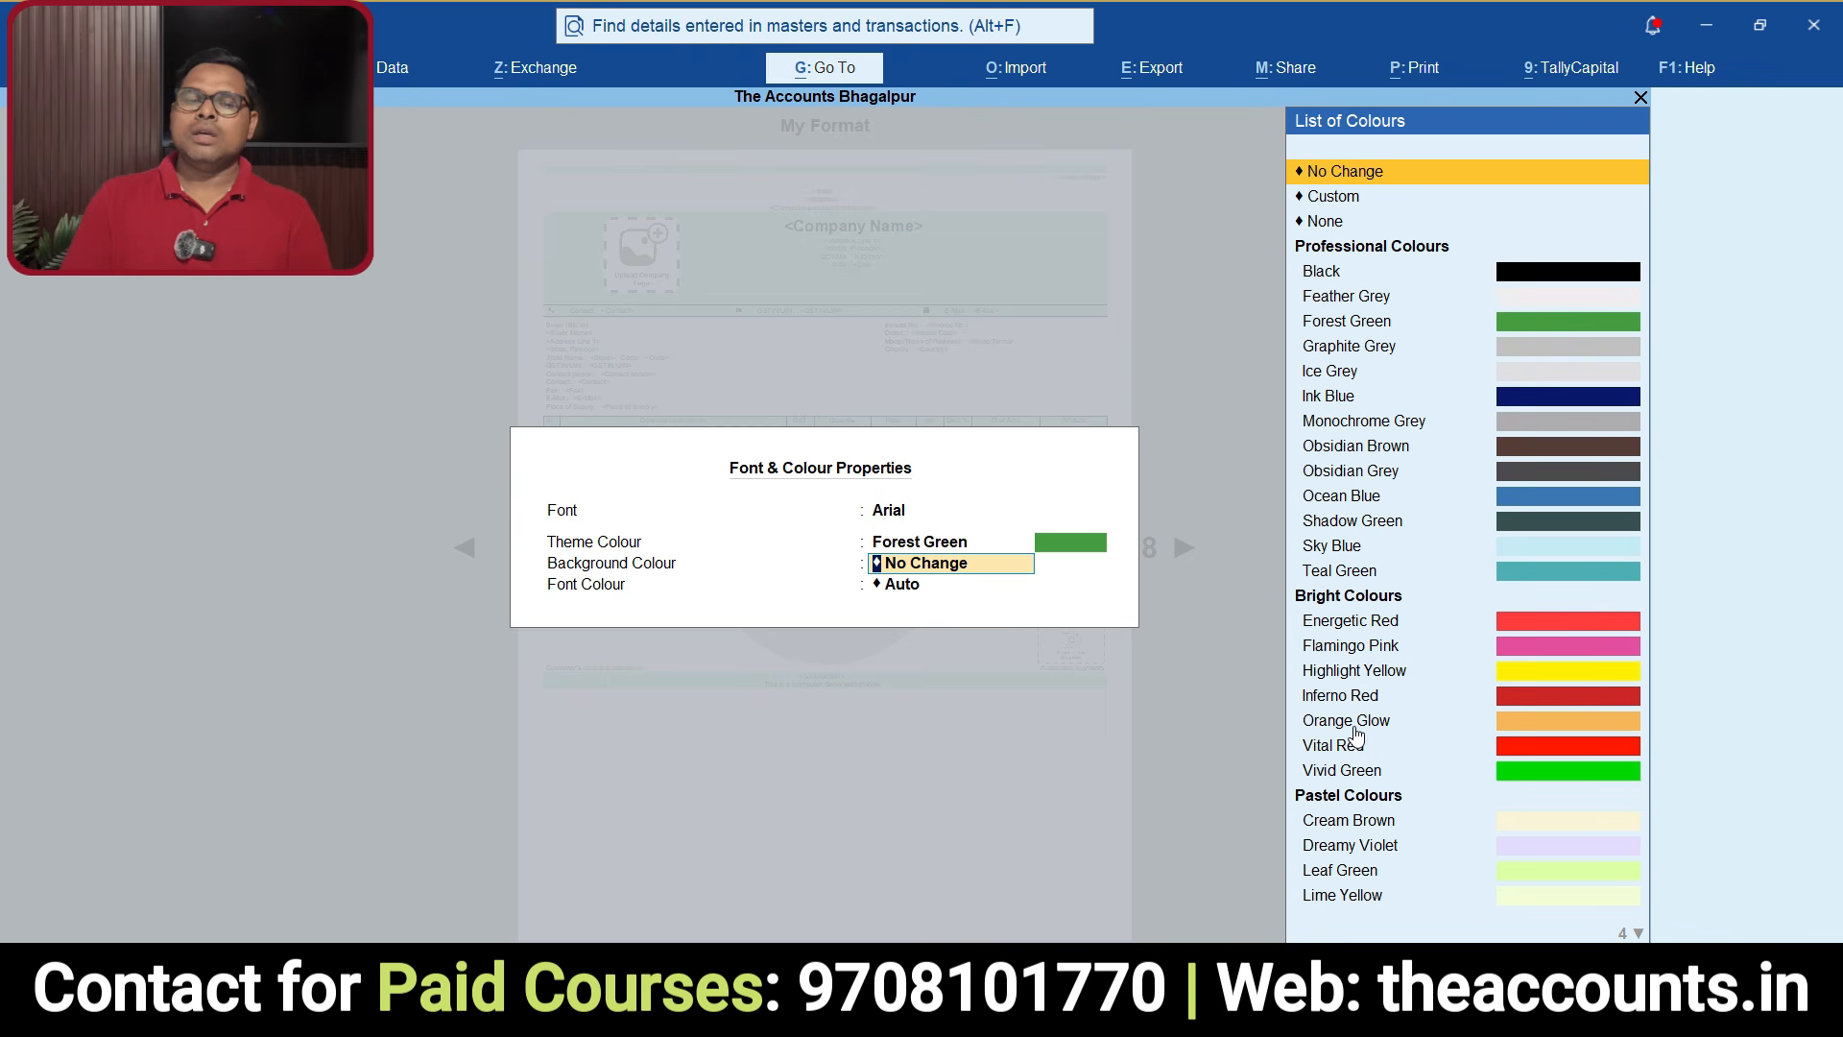
pyautogui.press('Return')
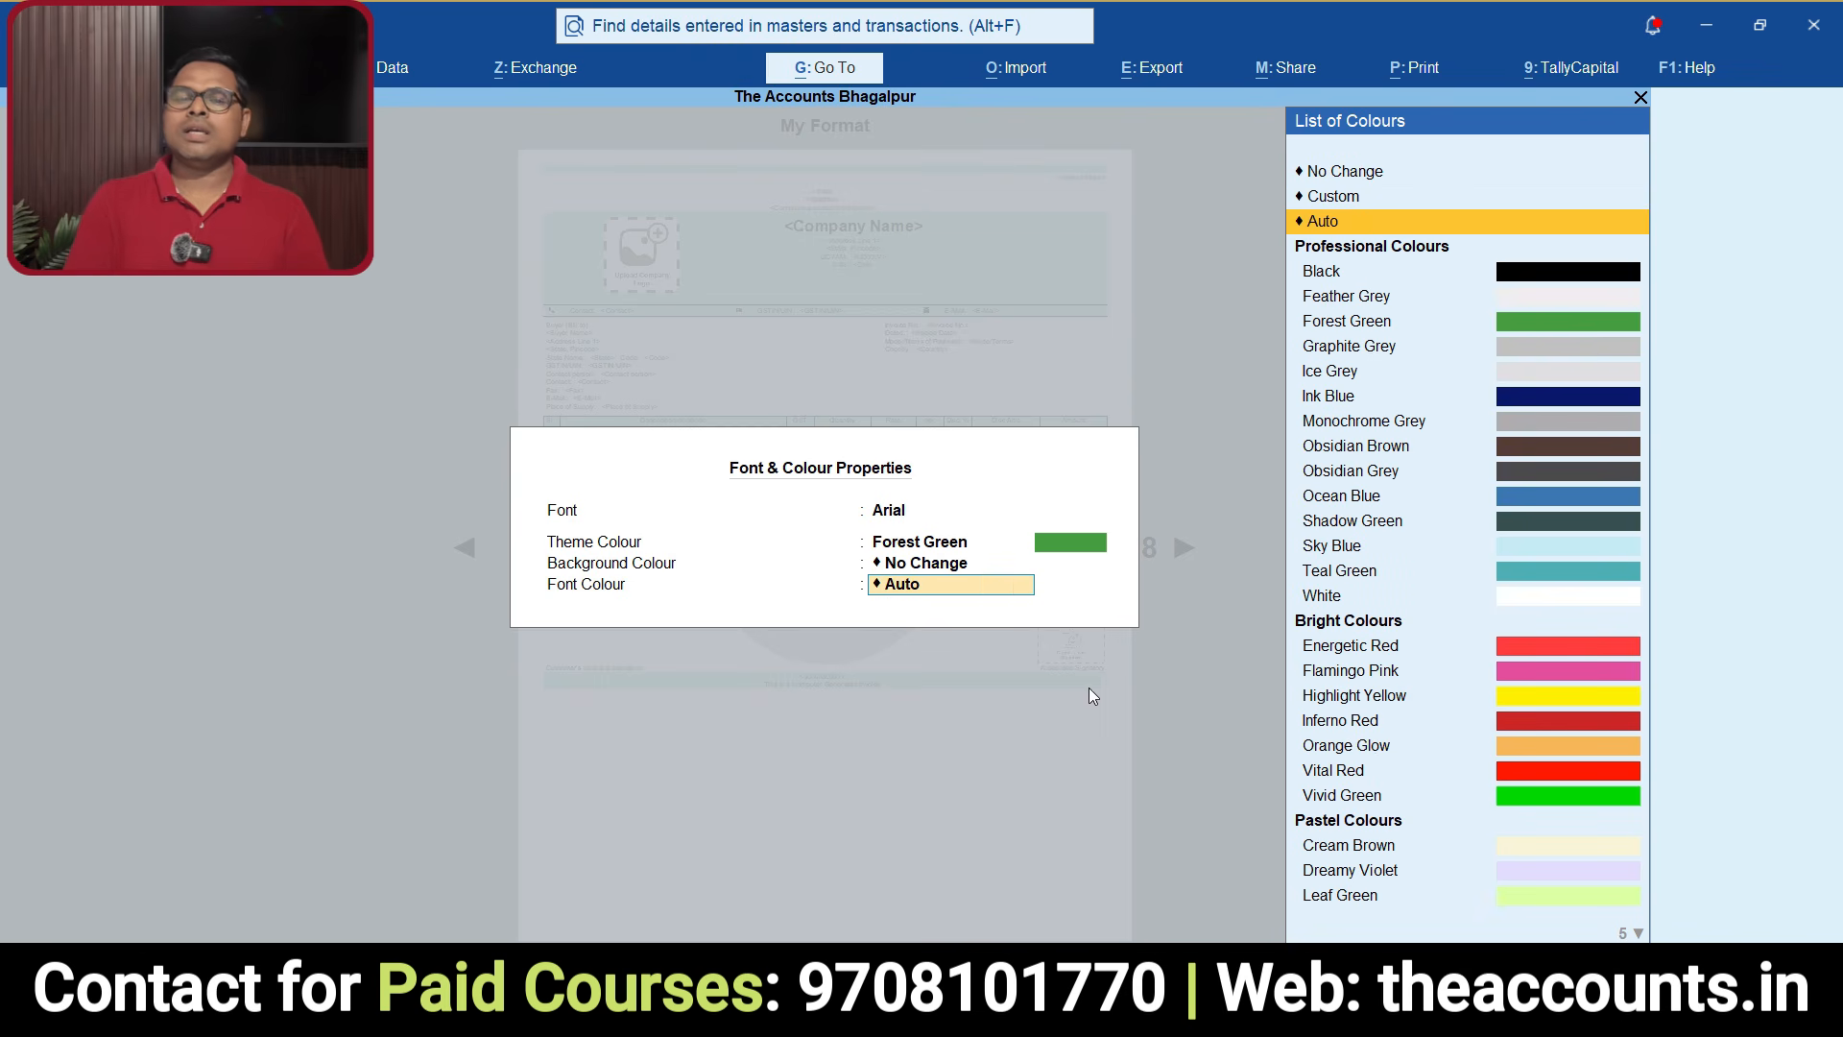
pyautogui.click(1528, 276)
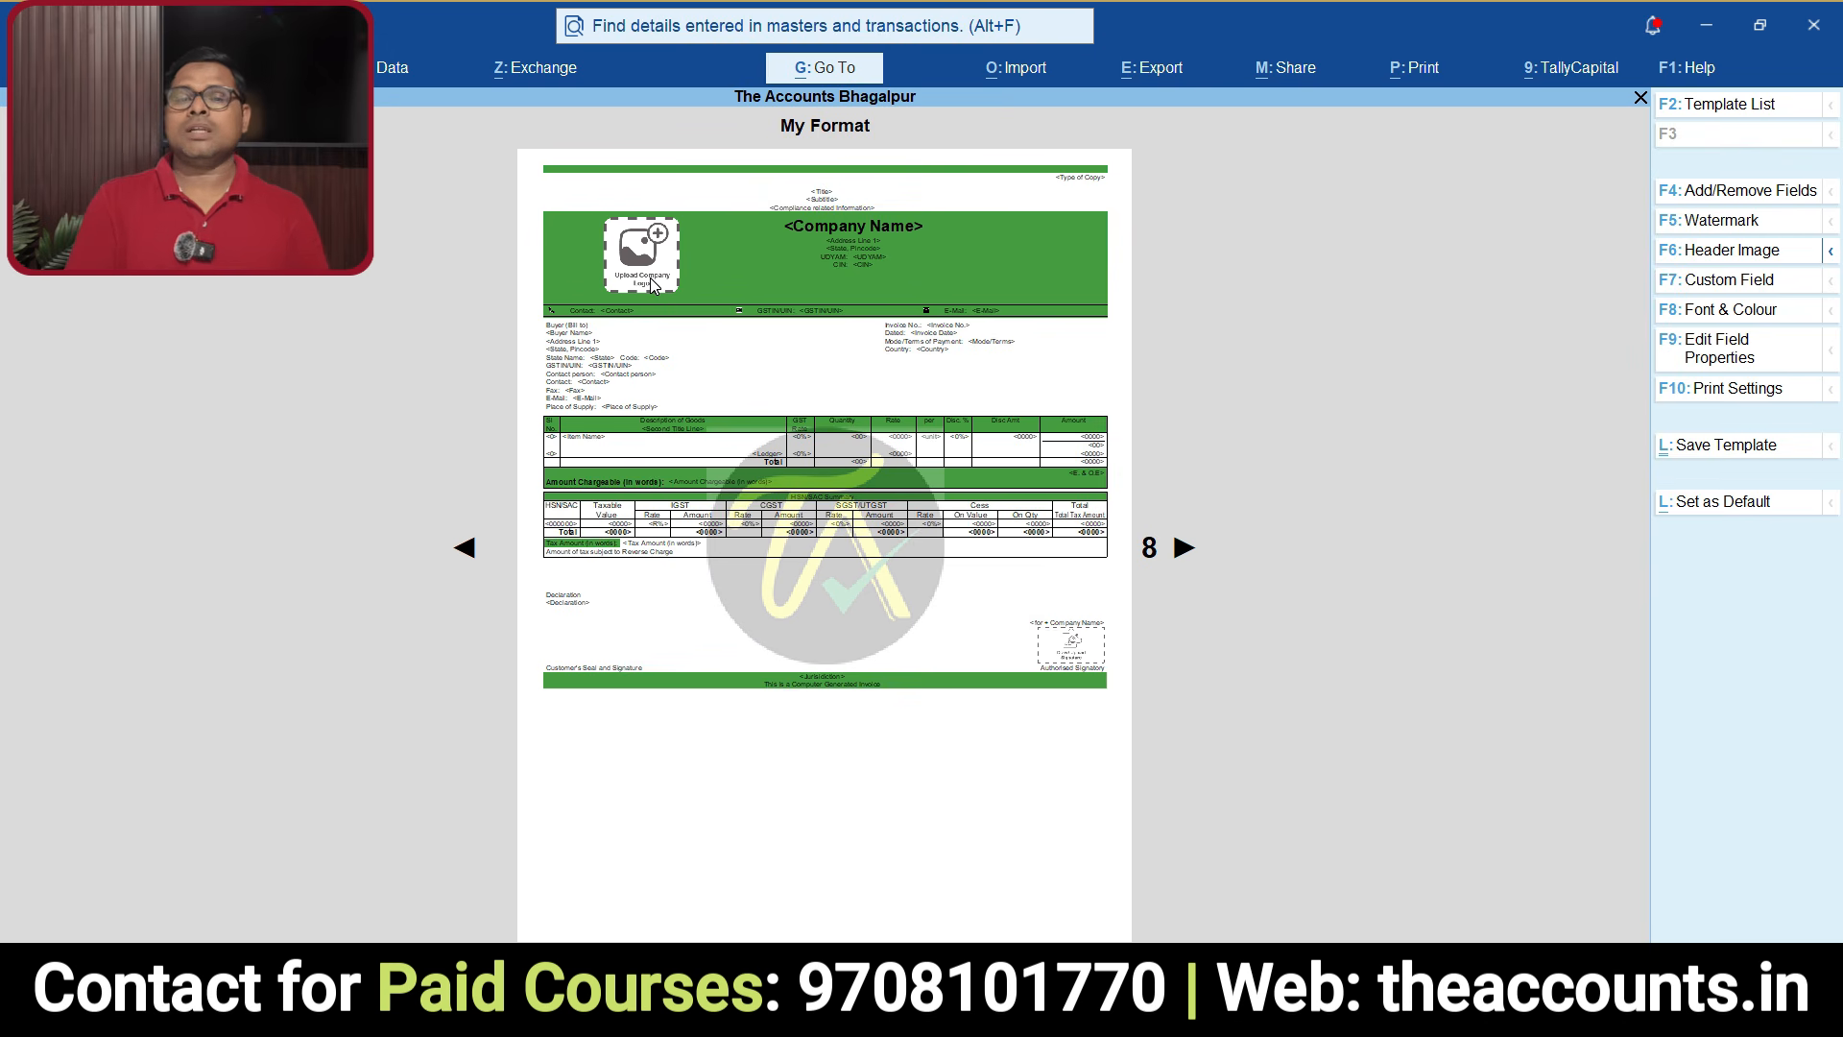
# Step: Show the company logo on the template using logo.jpeg from the Thumbnail Images folder, and save it as My Format
pyautogui.click(1743, 195)
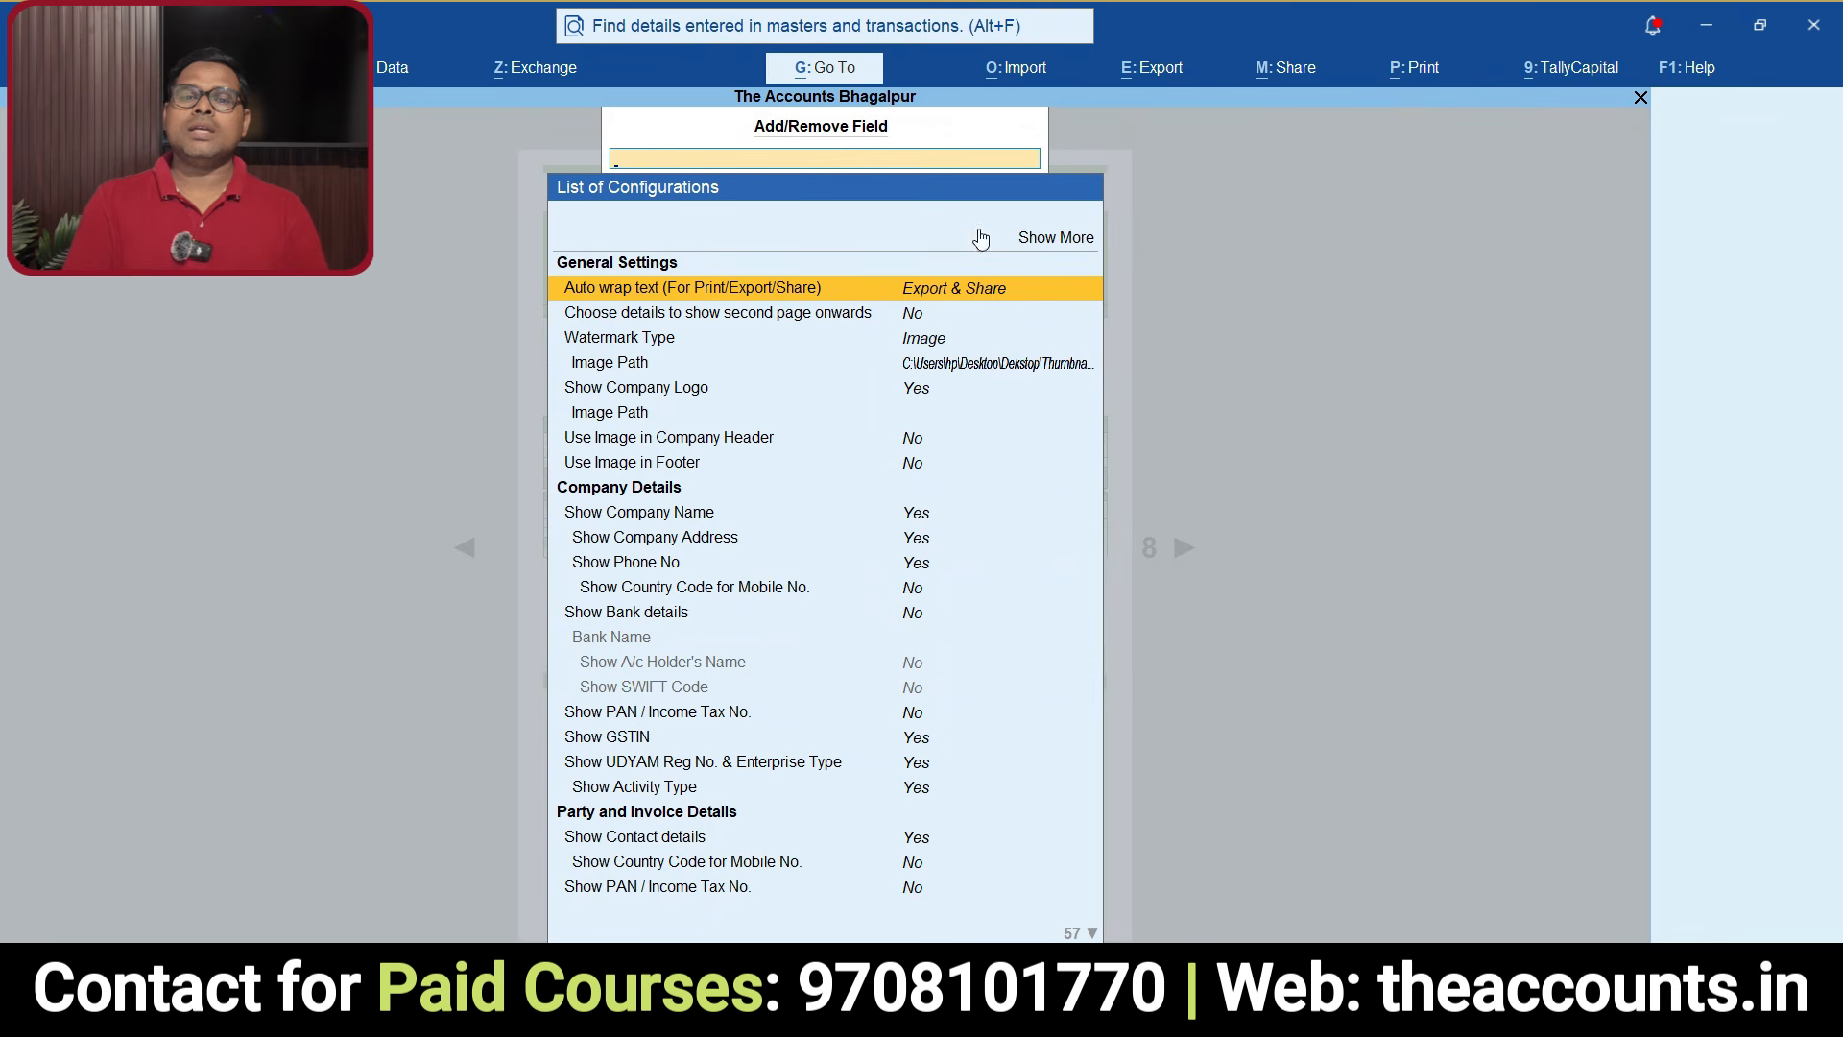
pyautogui.write('Com')
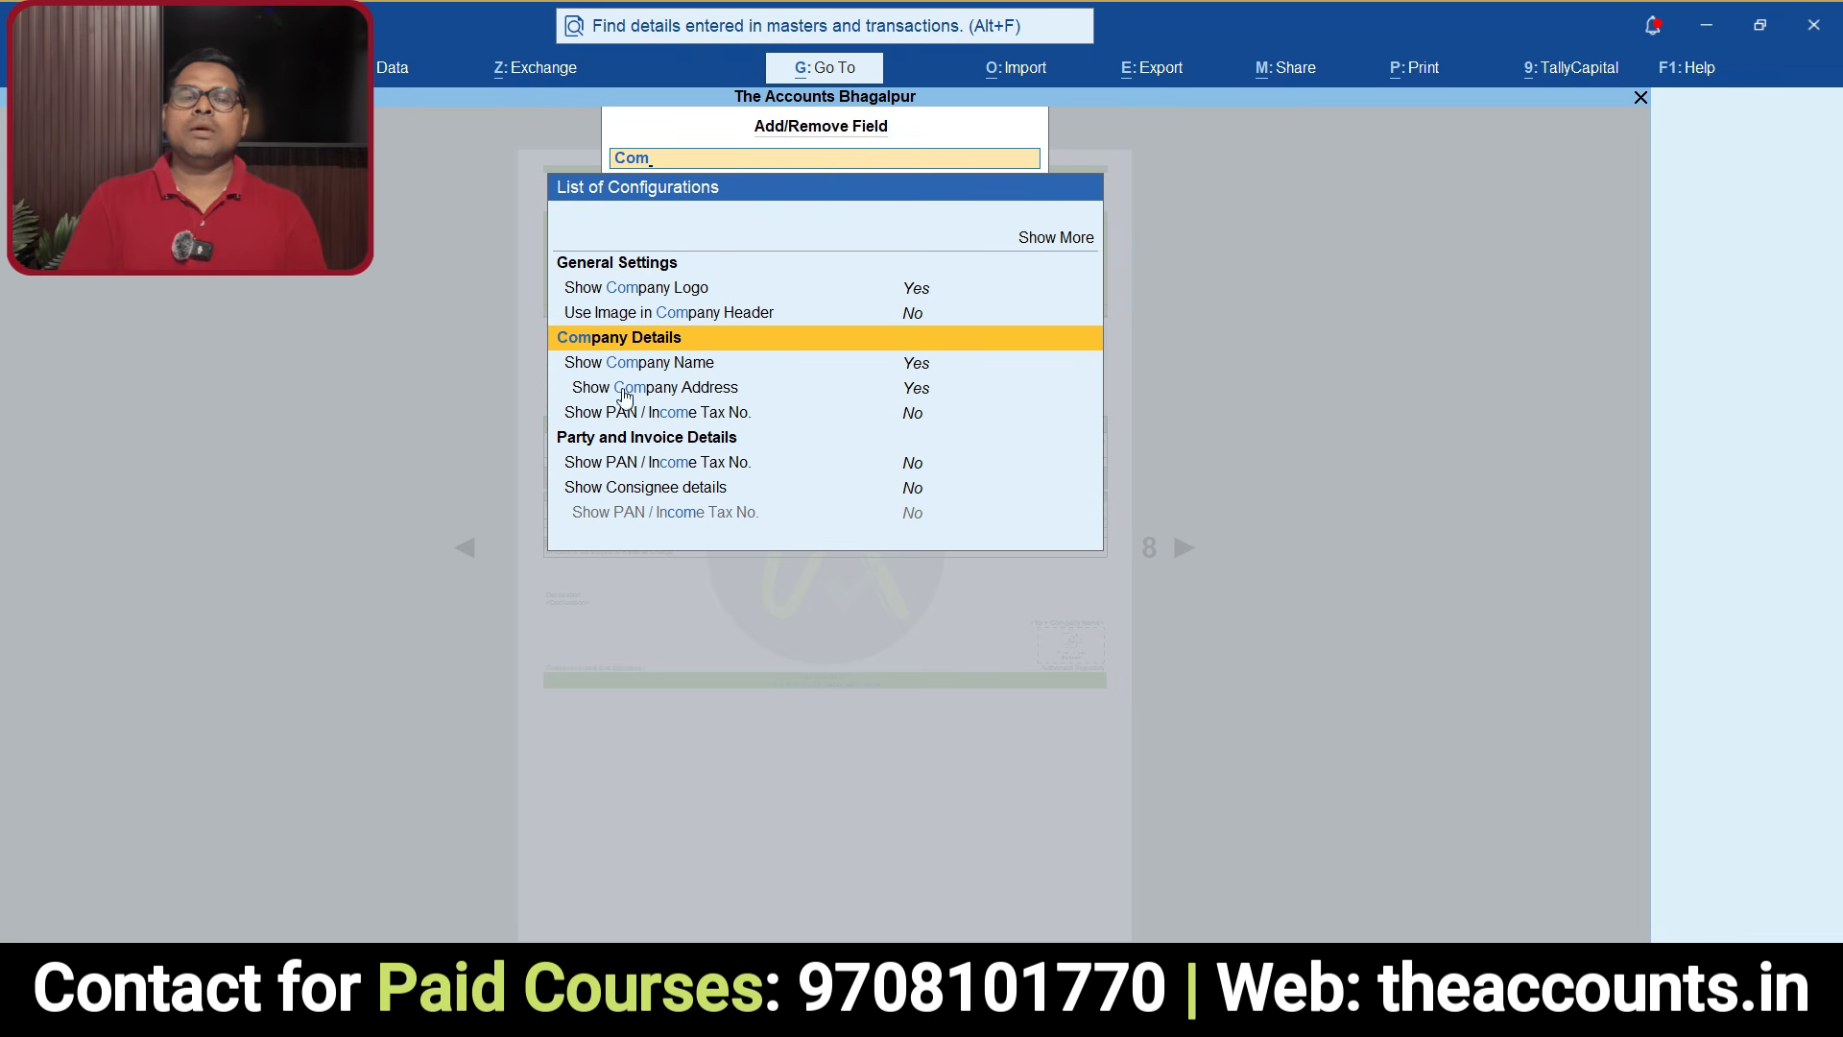
pyautogui.click(702, 284)
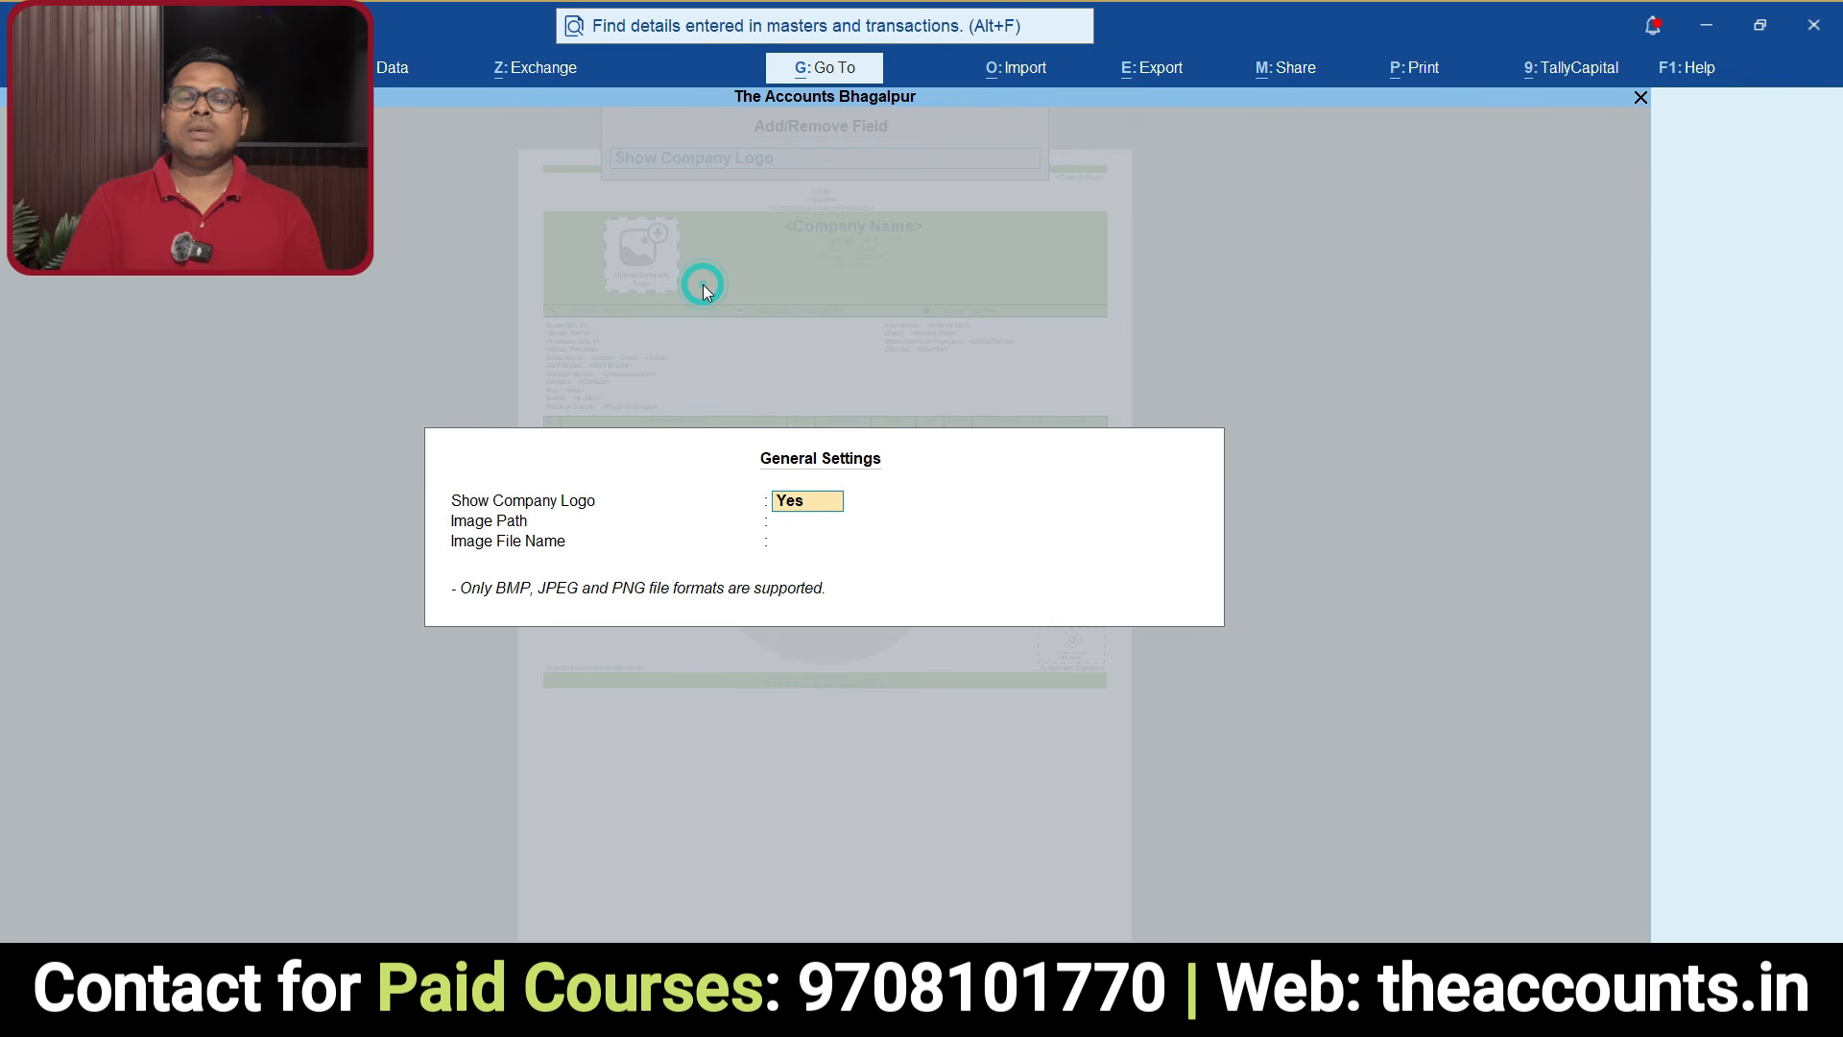
pyautogui.press('Return')
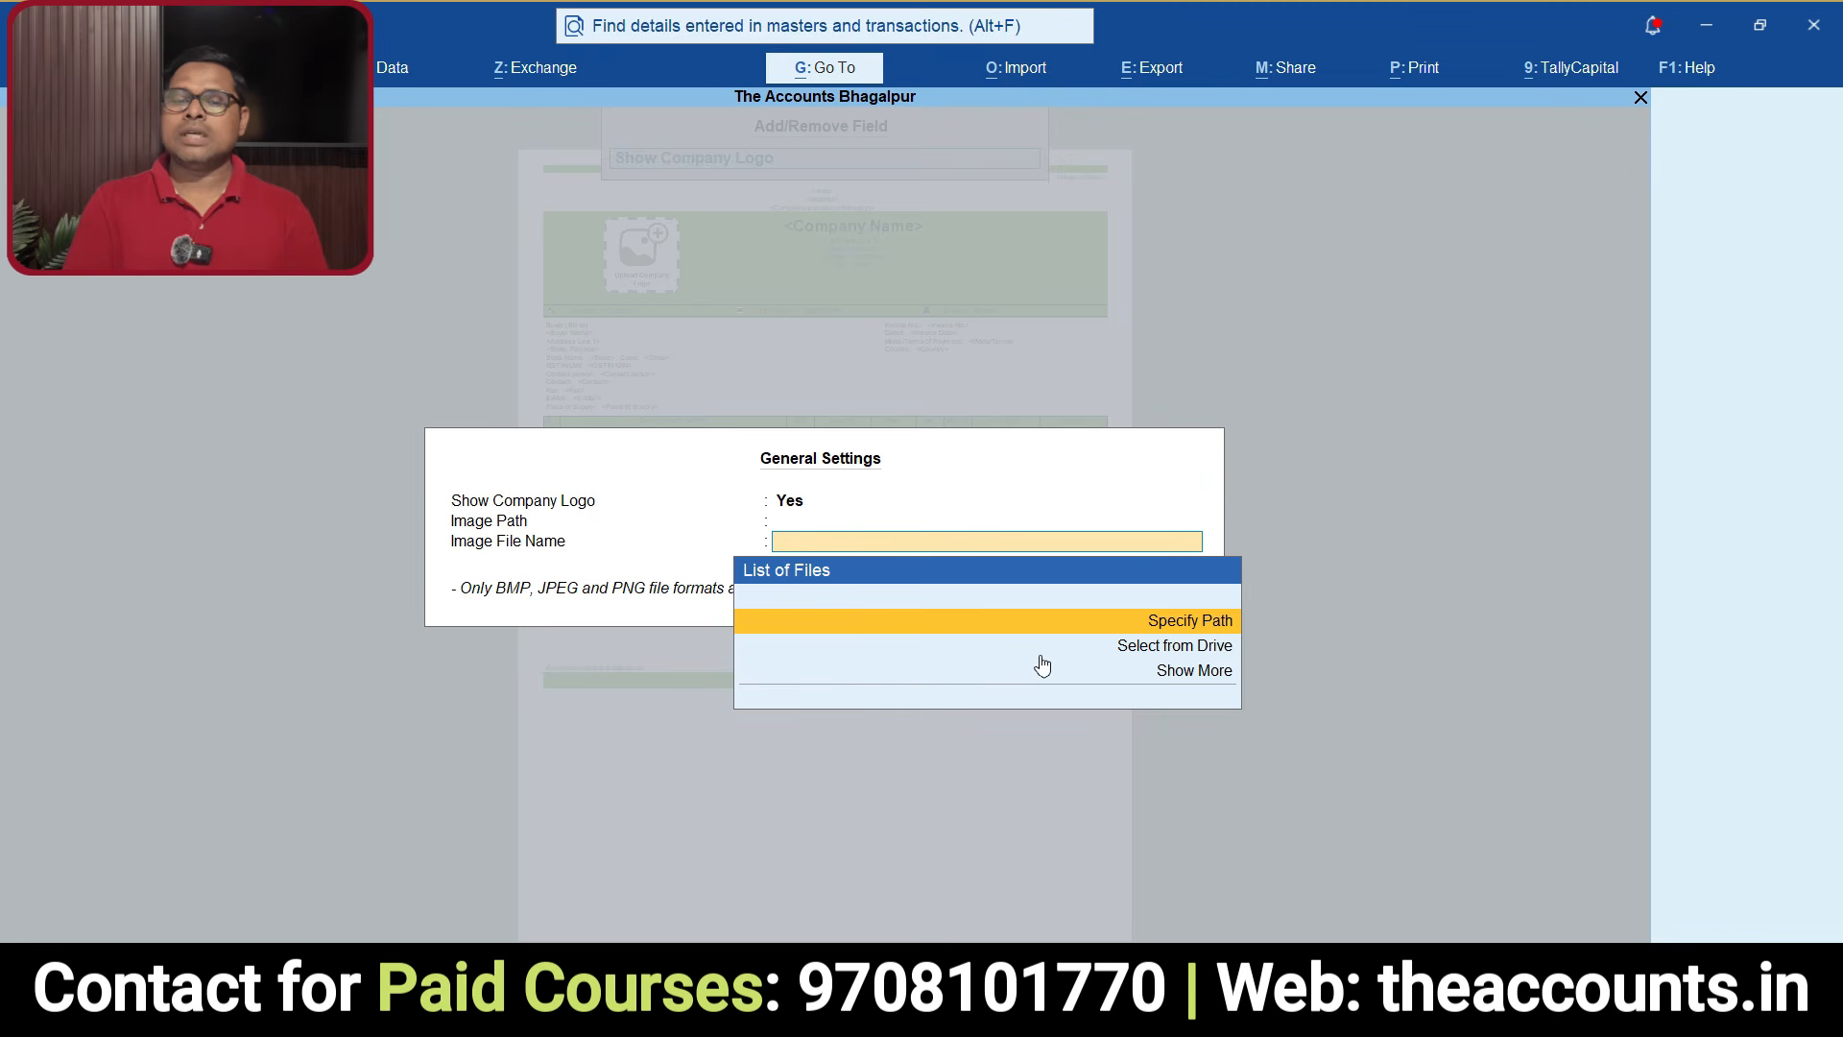
pyautogui.click(1152, 646)
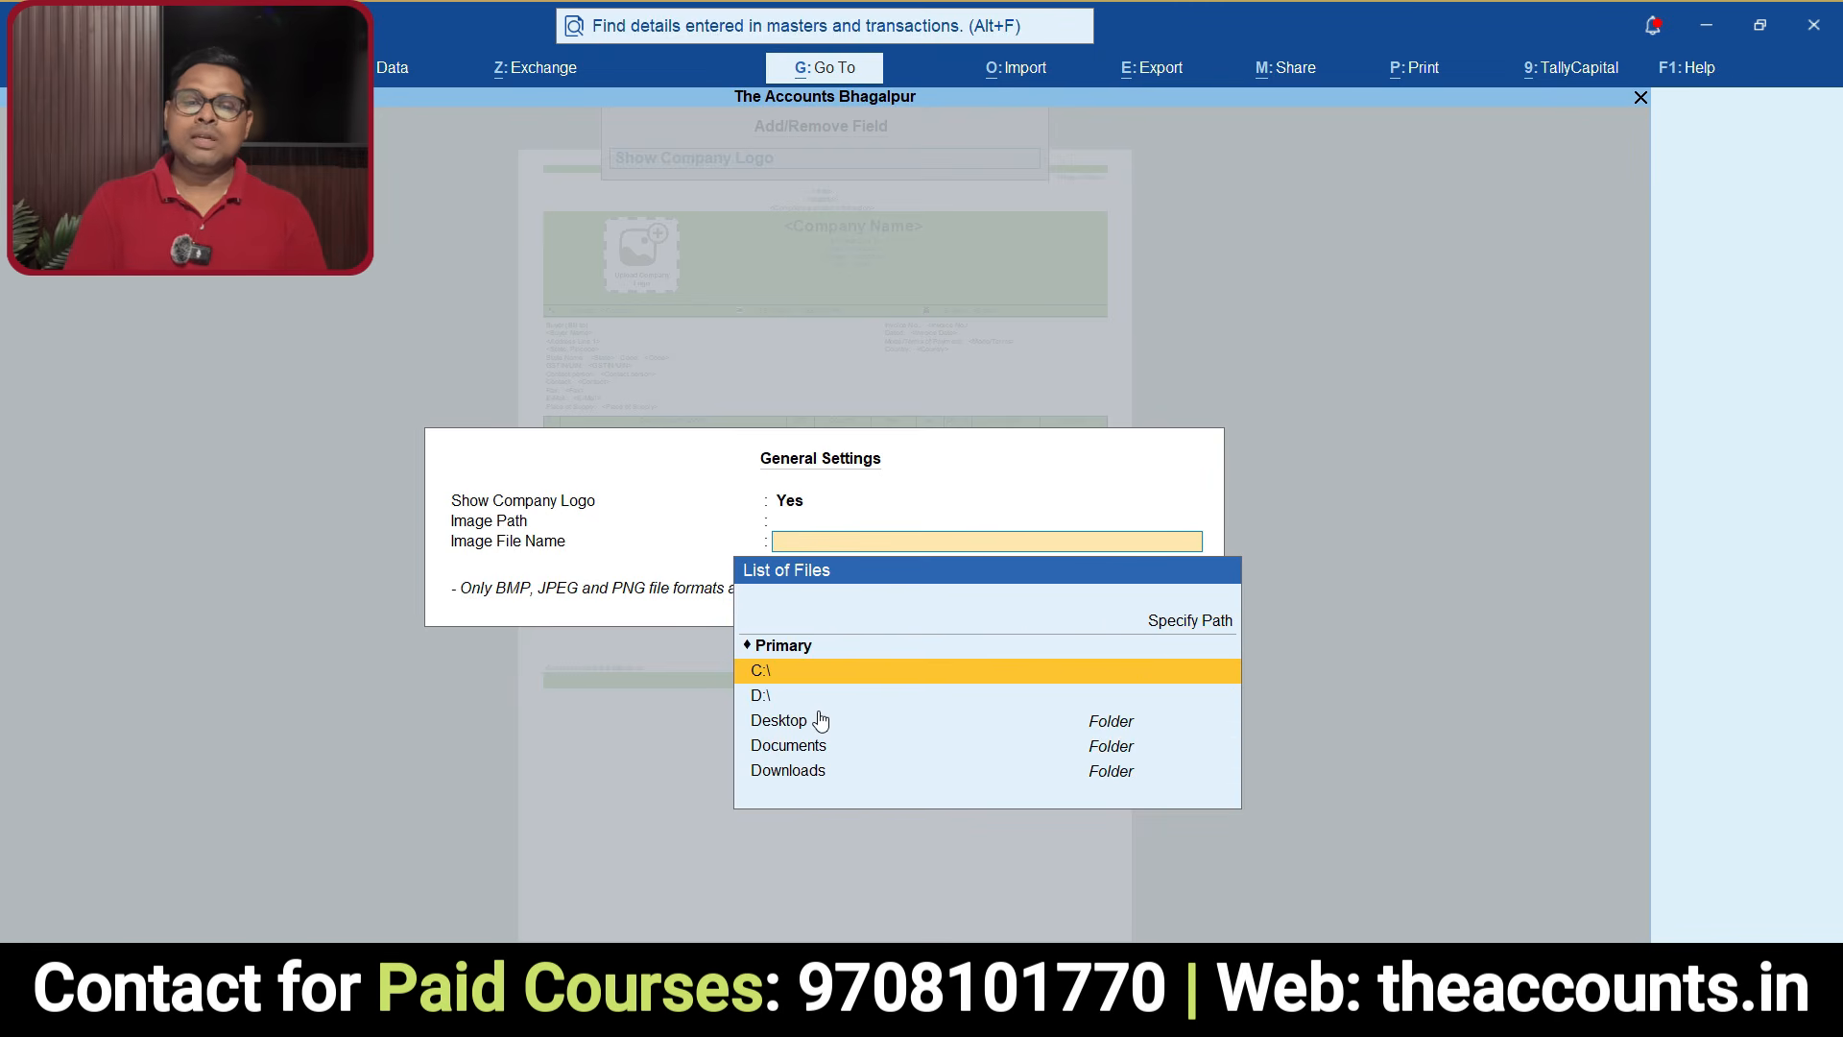
pyautogui.click(795, 773)
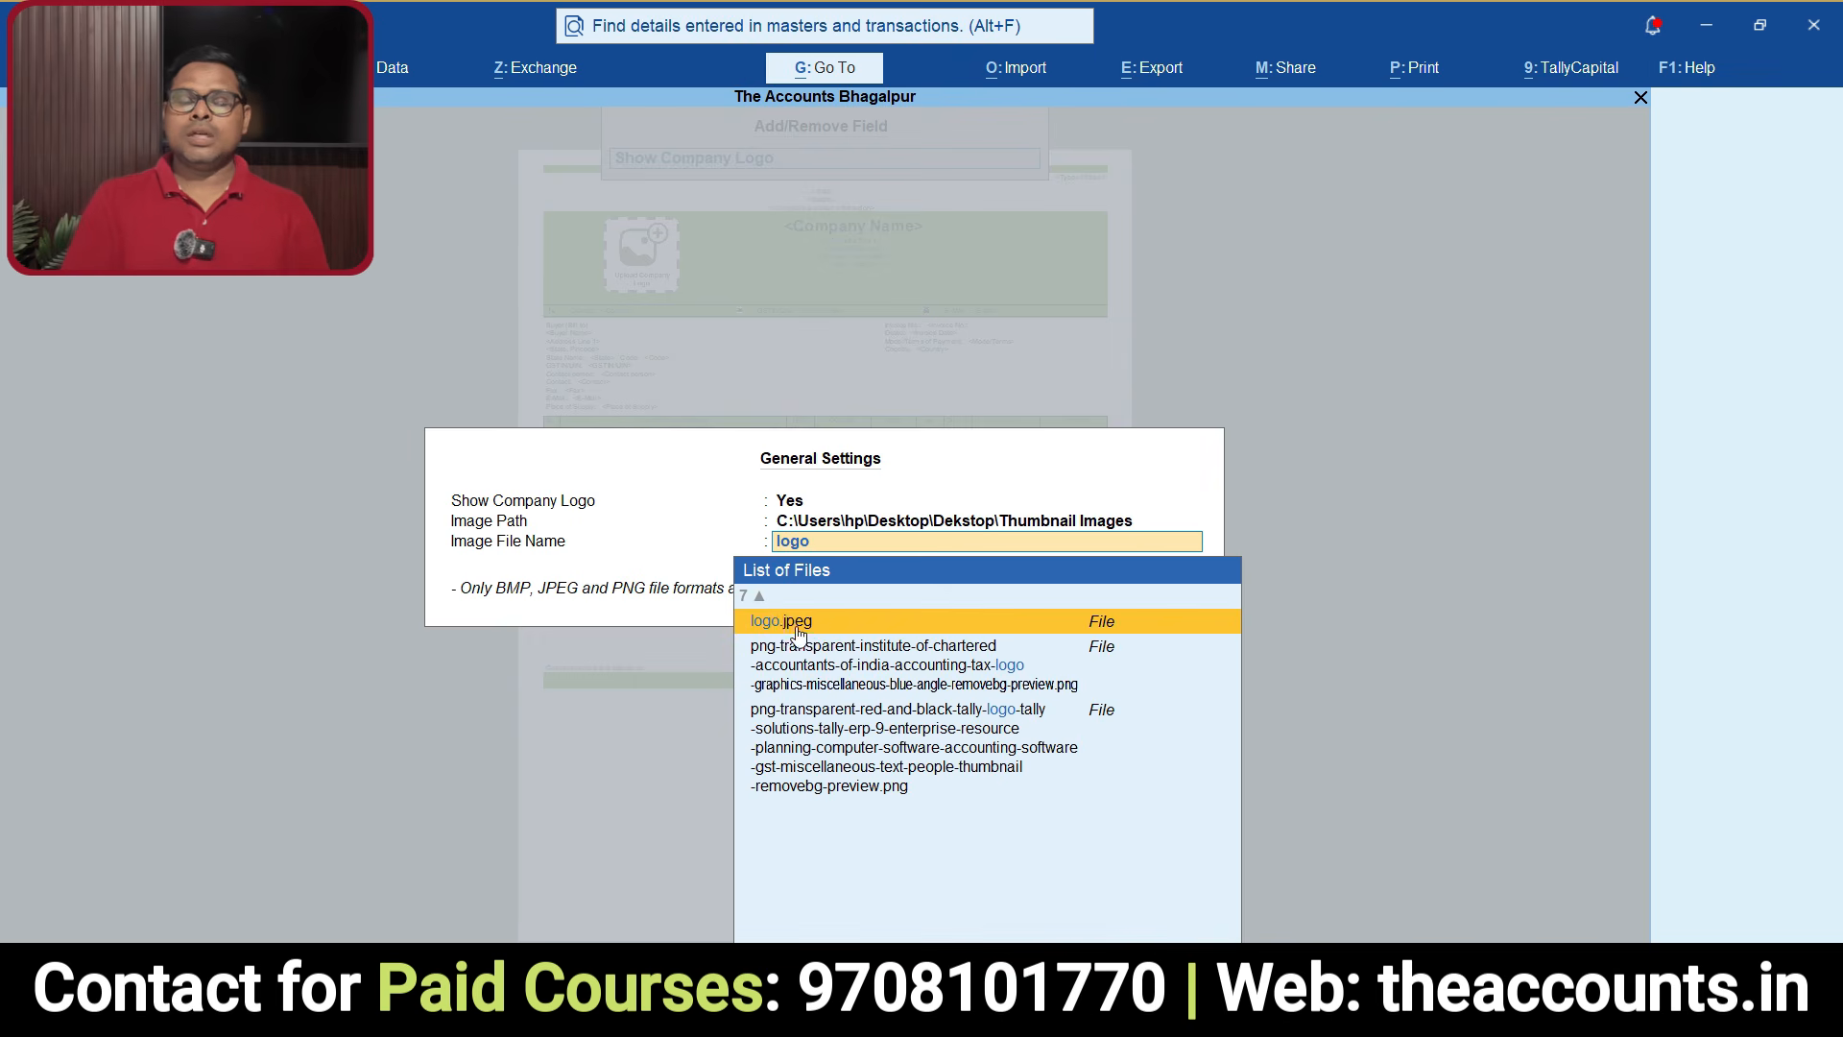
pyautogui.click(797, 624)
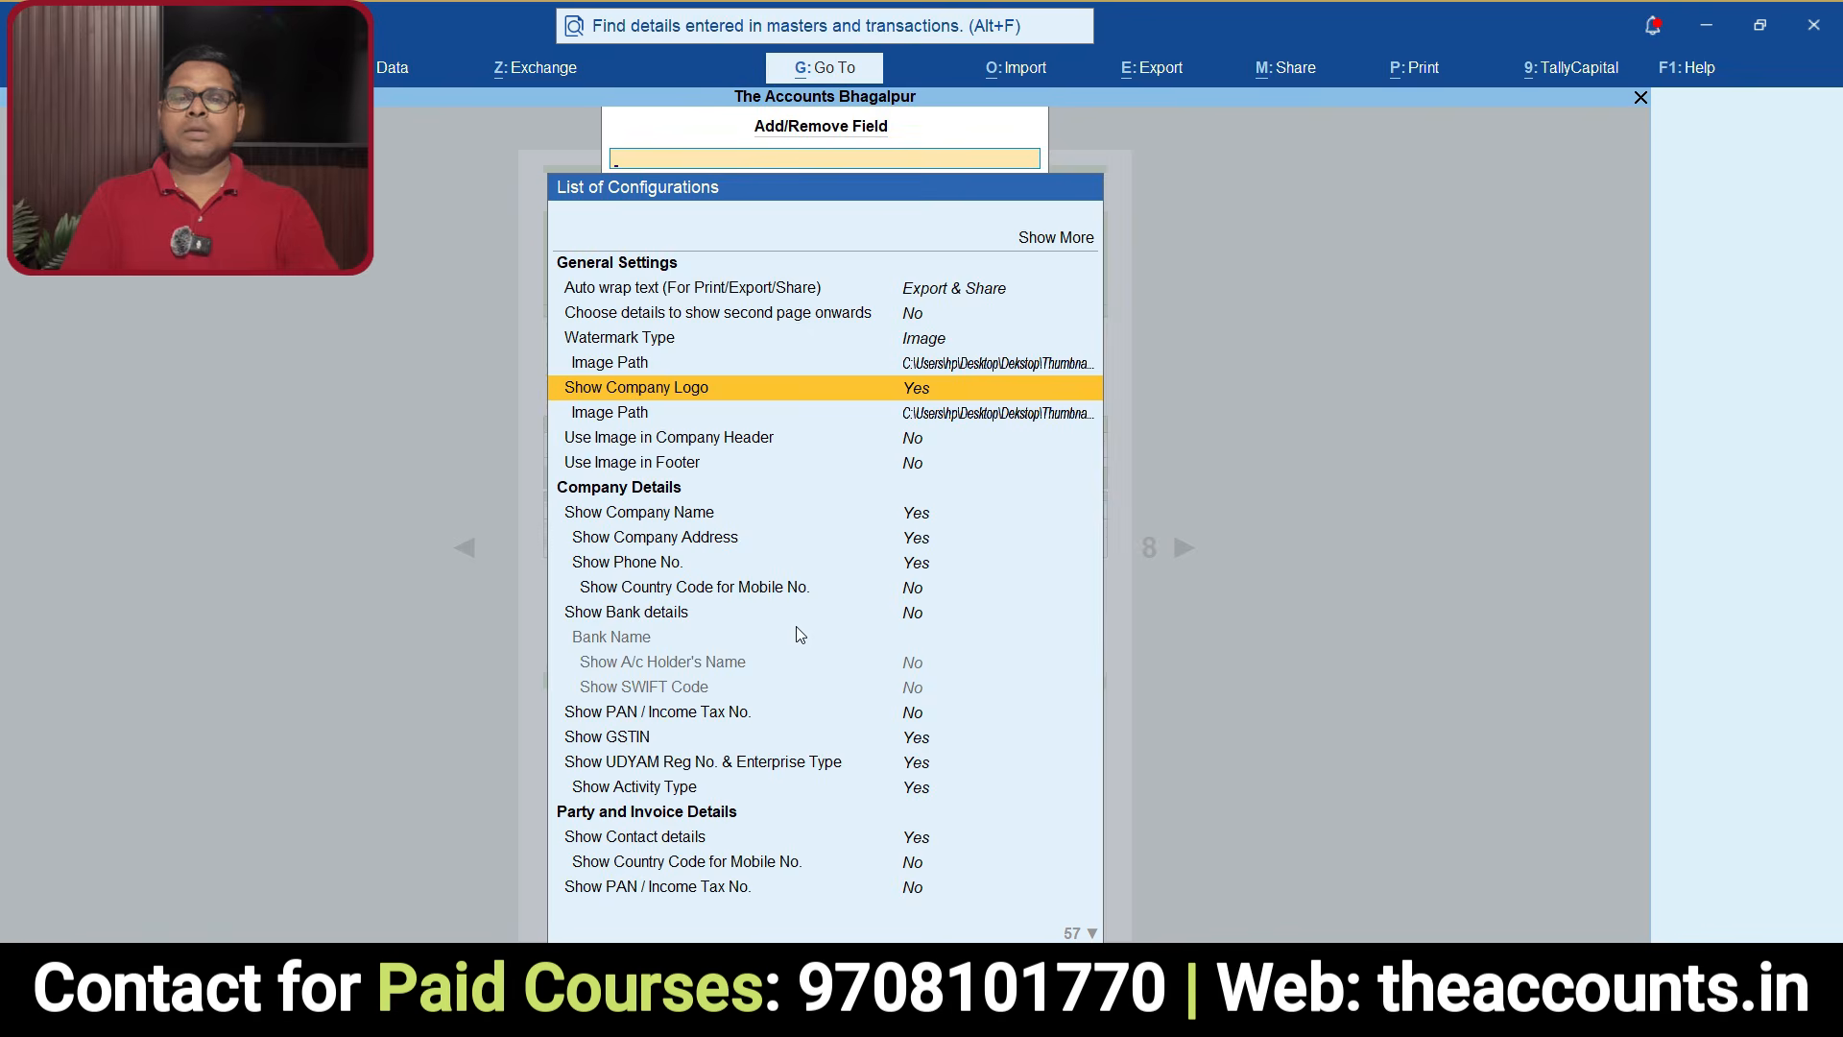
pyautogui.press('Escape')
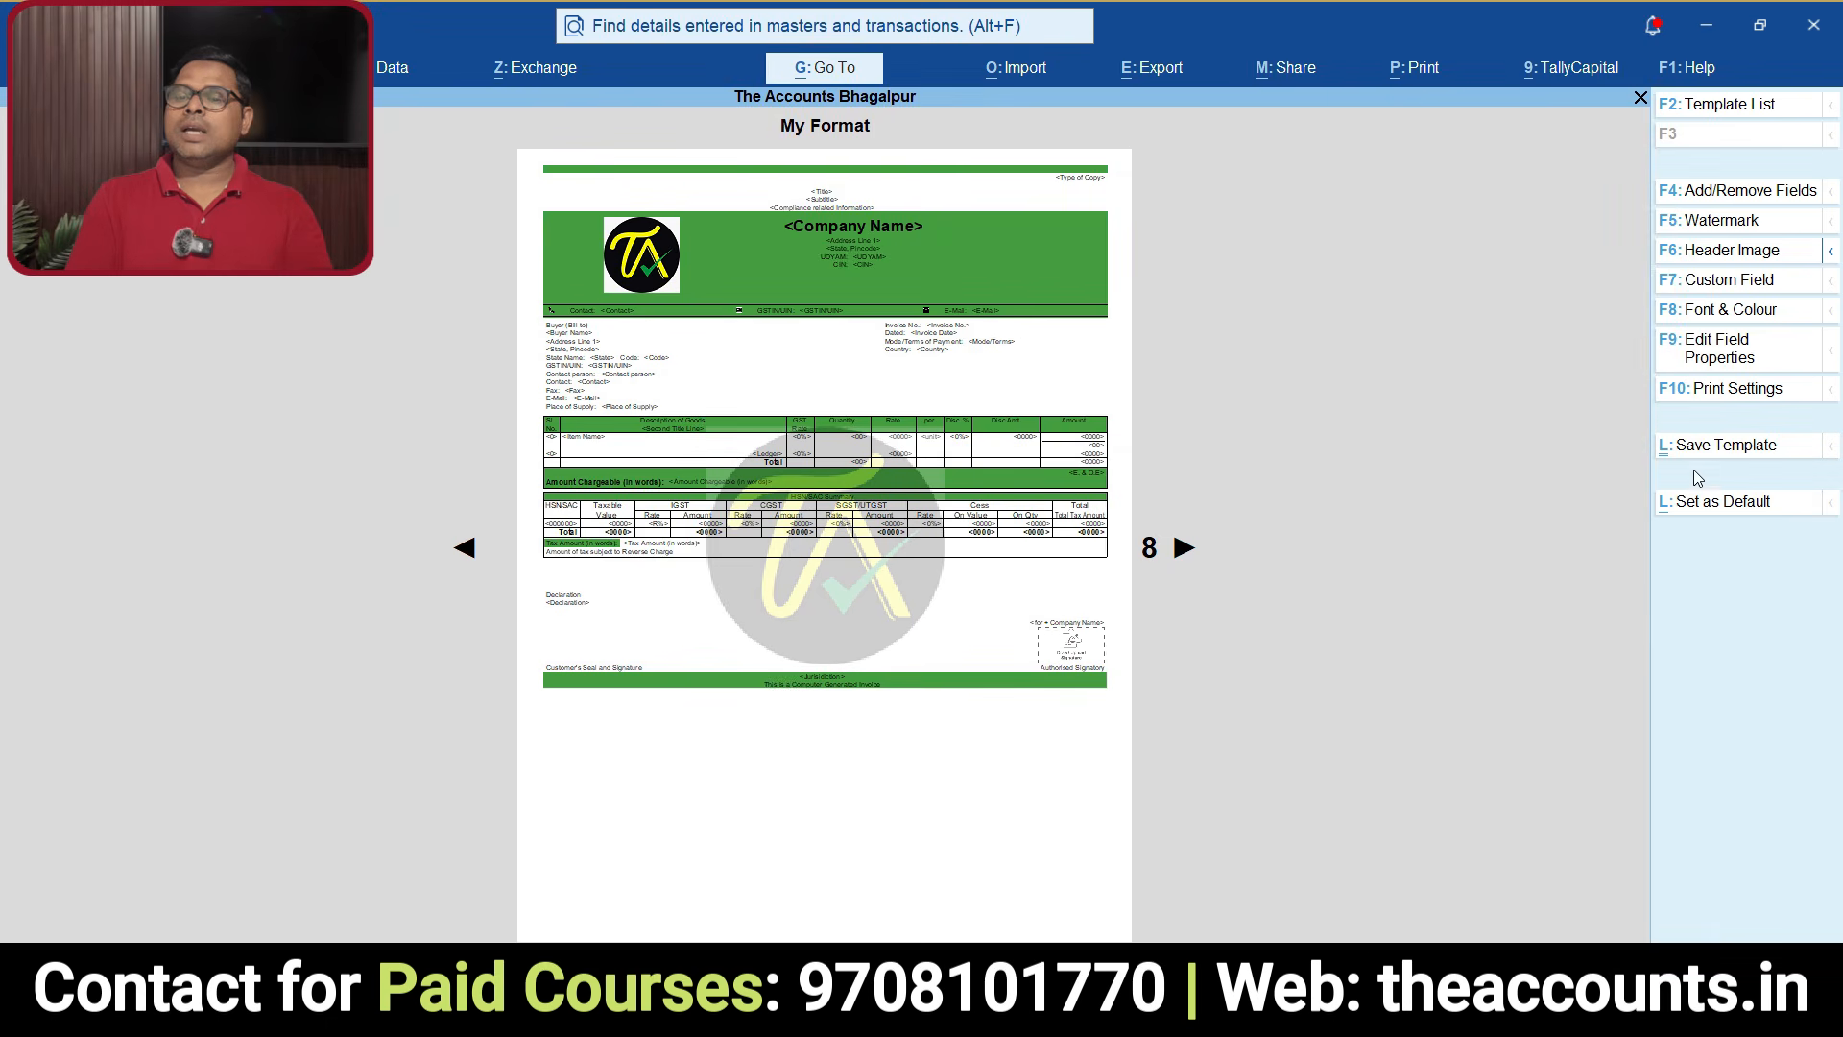
pyautogui.click(1706, 445)
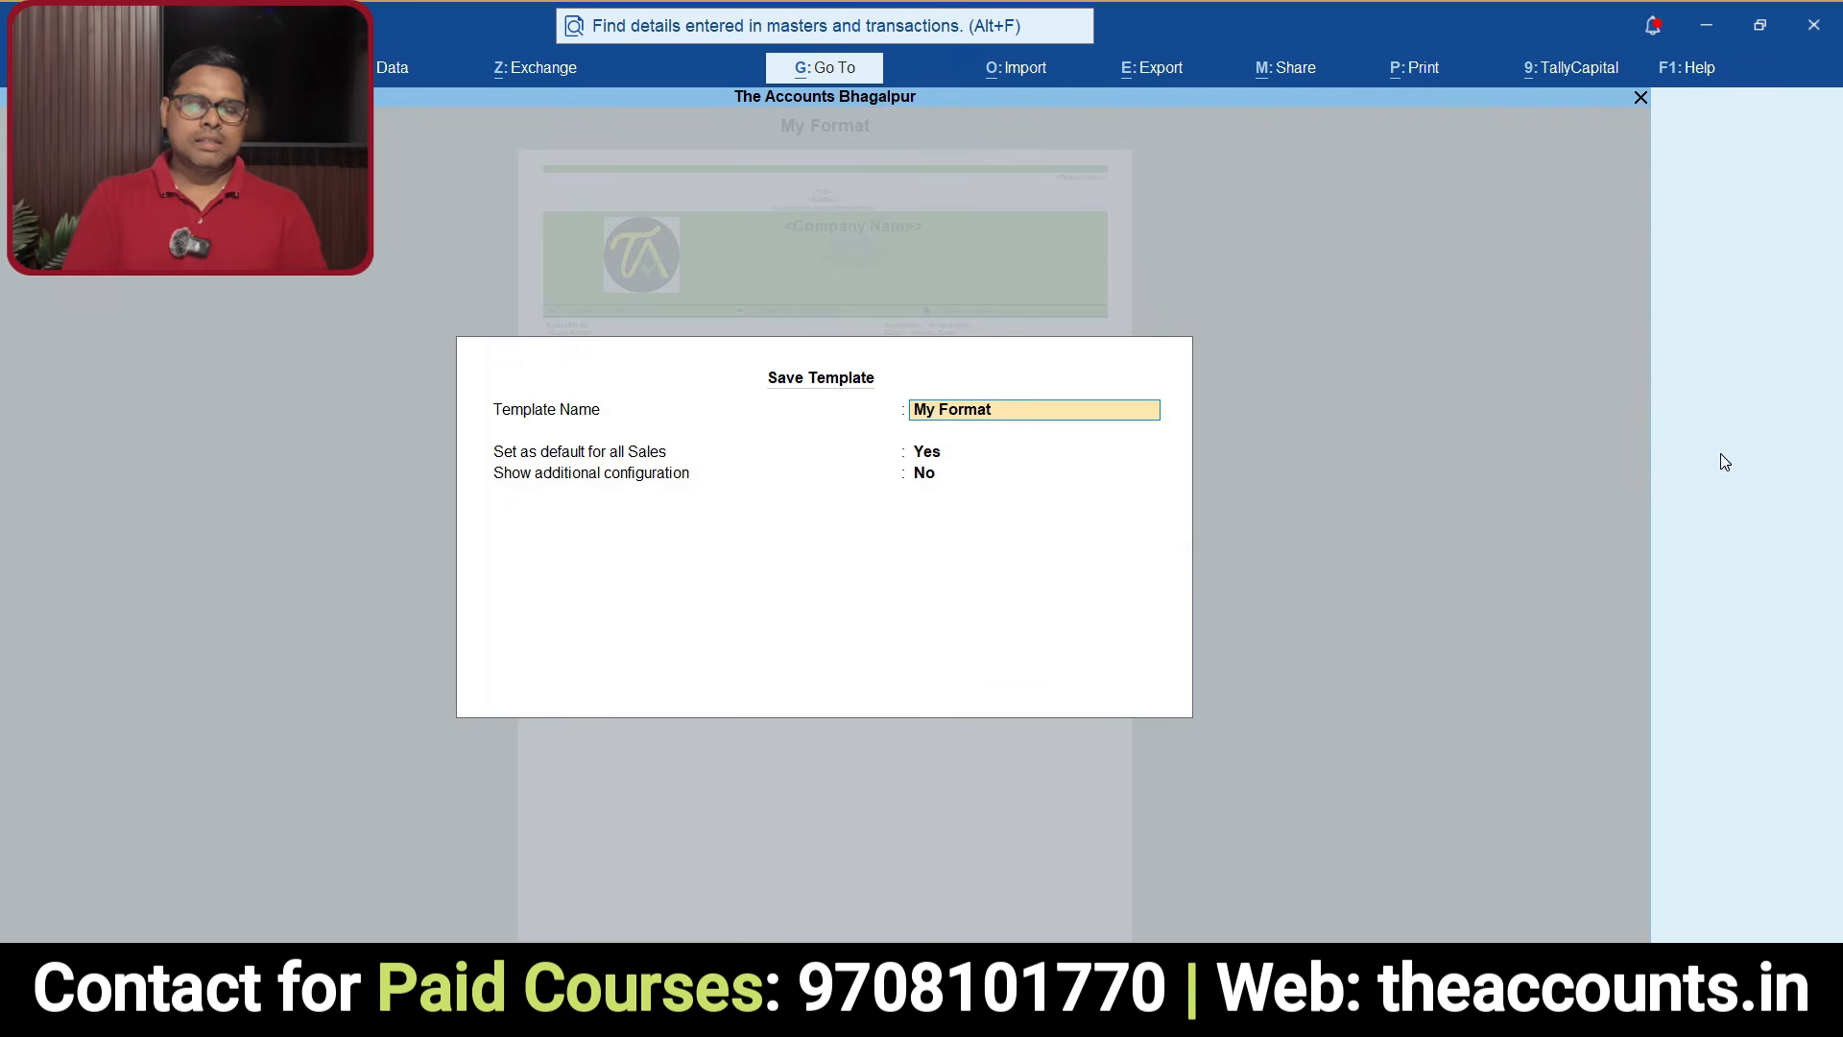
pyautogui.hotkey('ctrl', 'a')
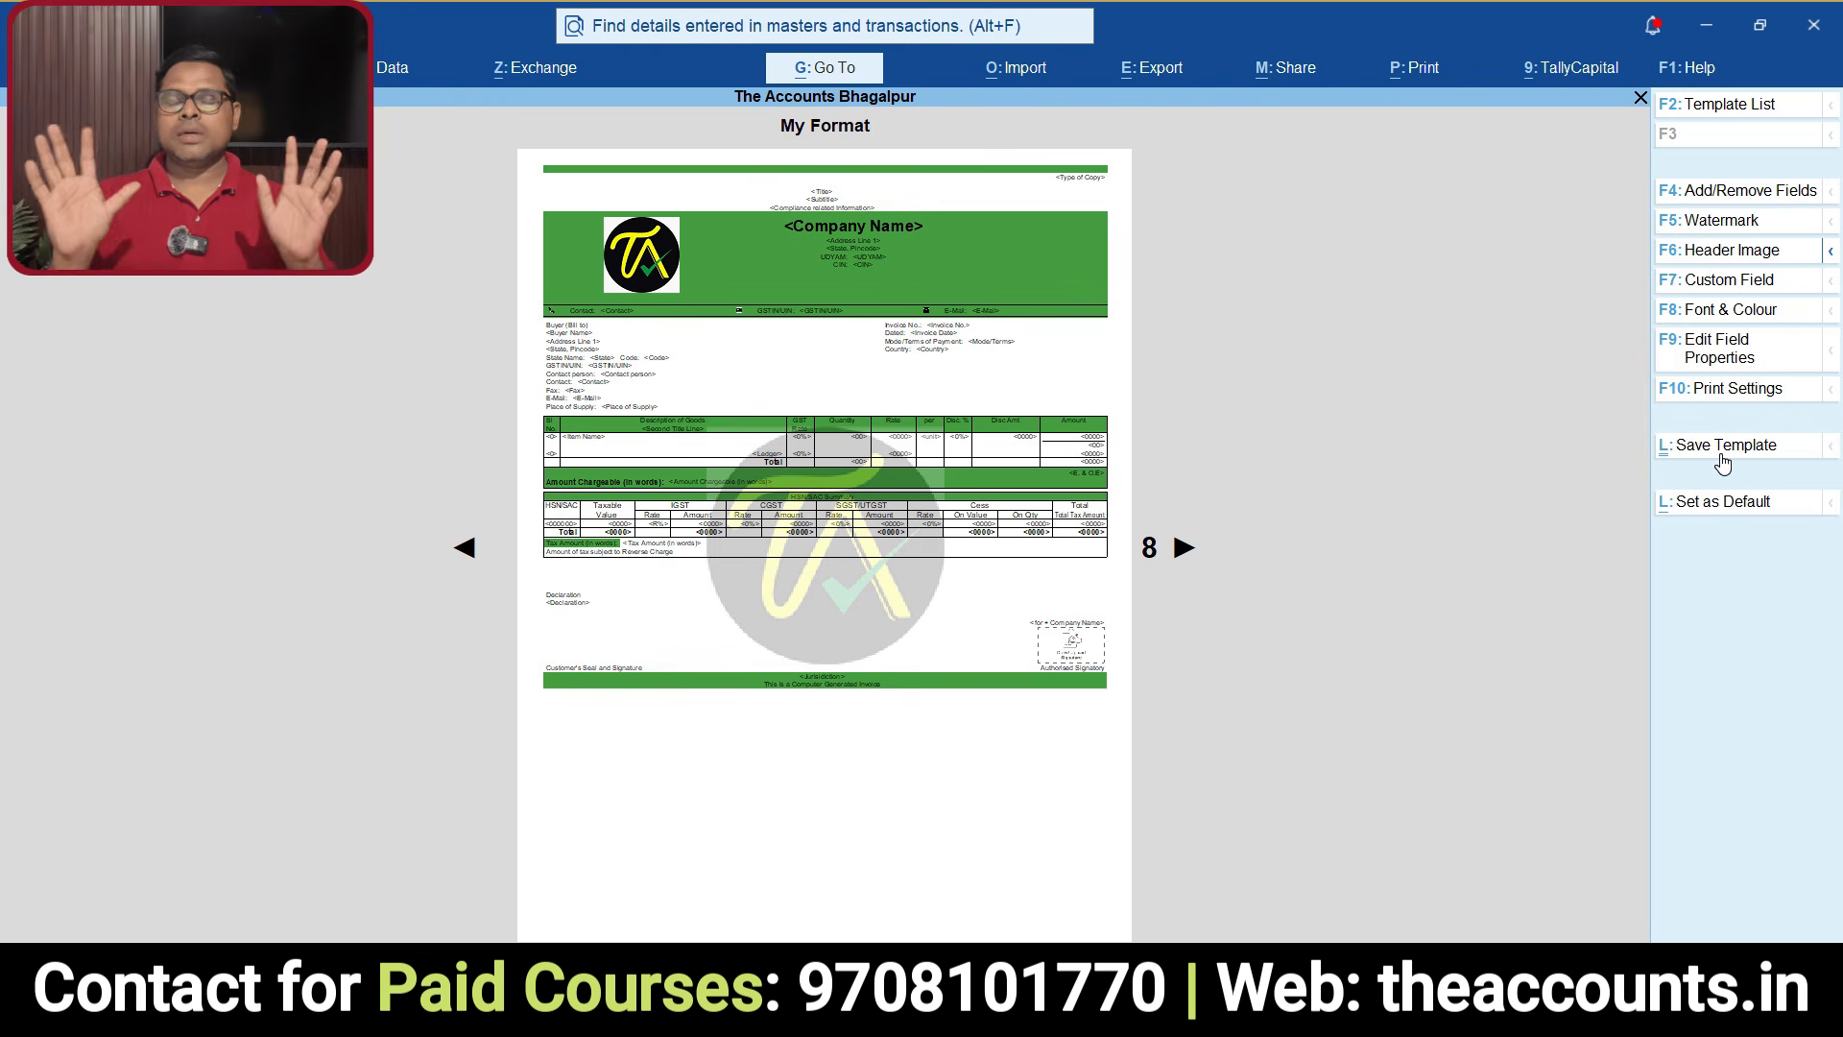
pyautogui.hotkey('ctrl', '1')
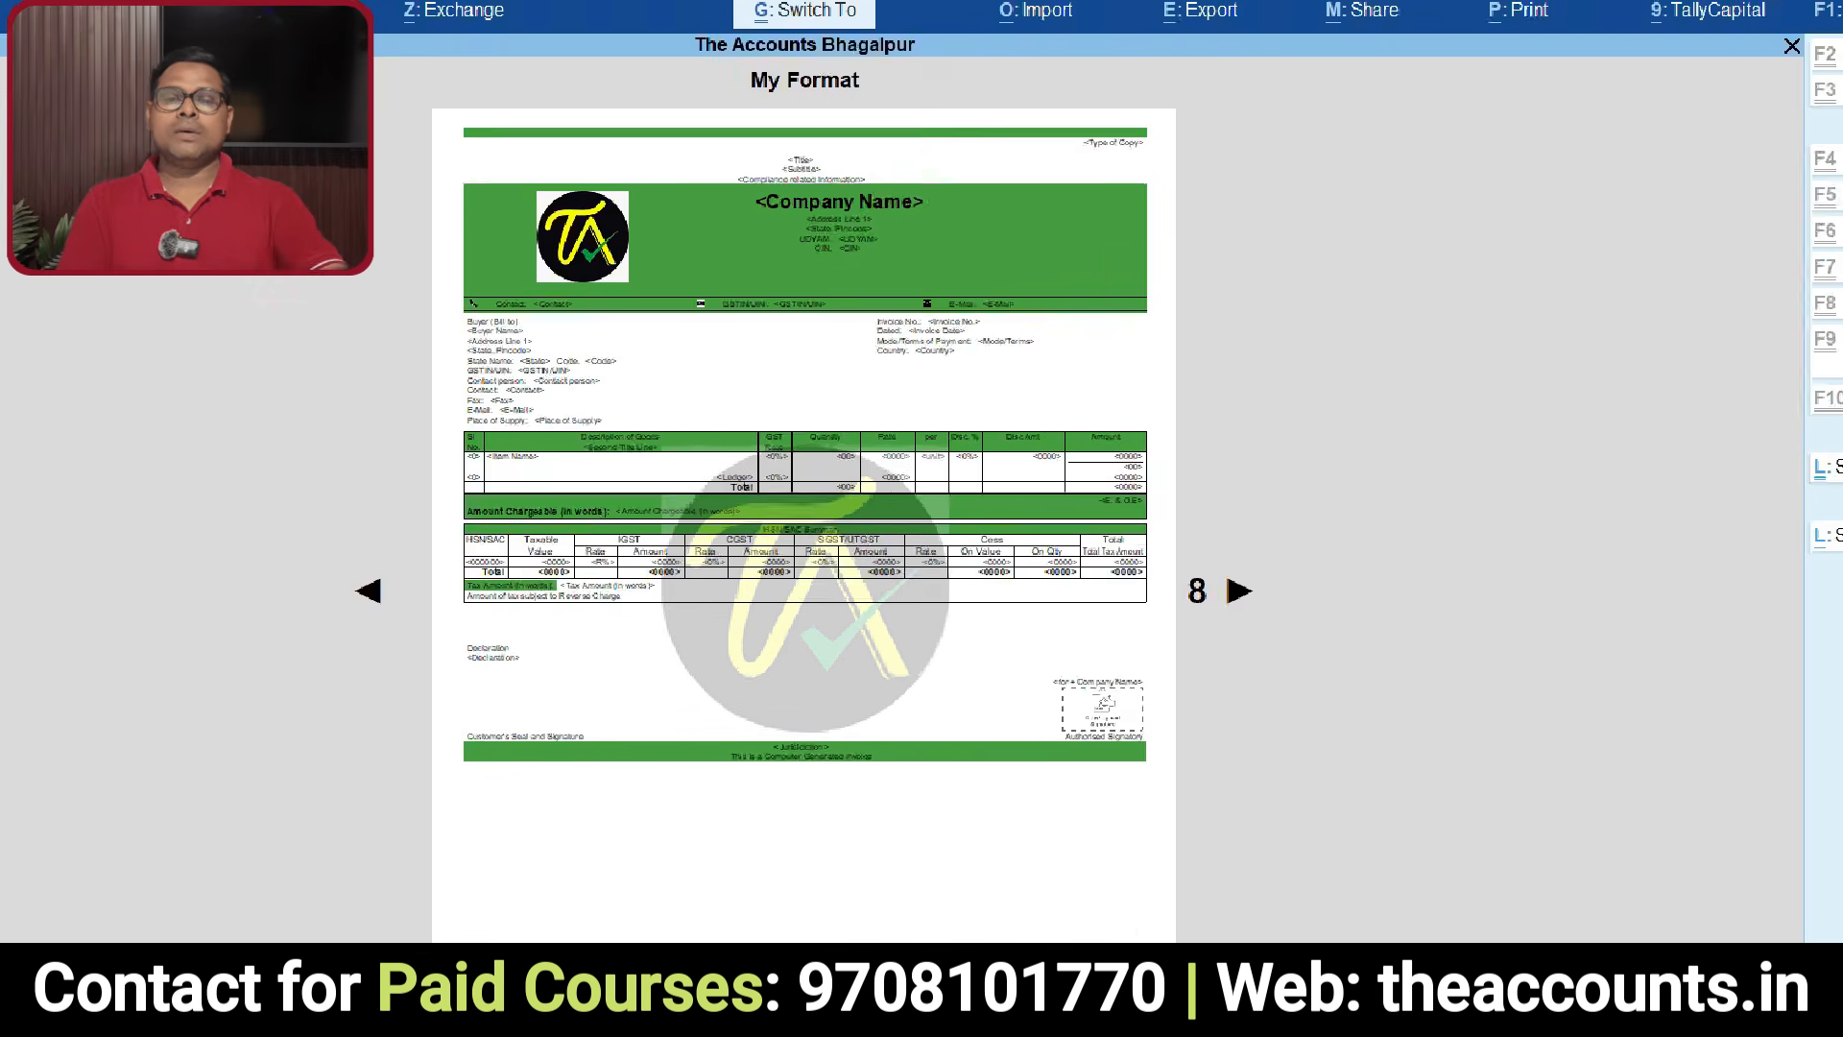
pyautogui.click(920, 342)
pyautogui.moveTo(983, 293); pyautogui.dragTo(845, 228)
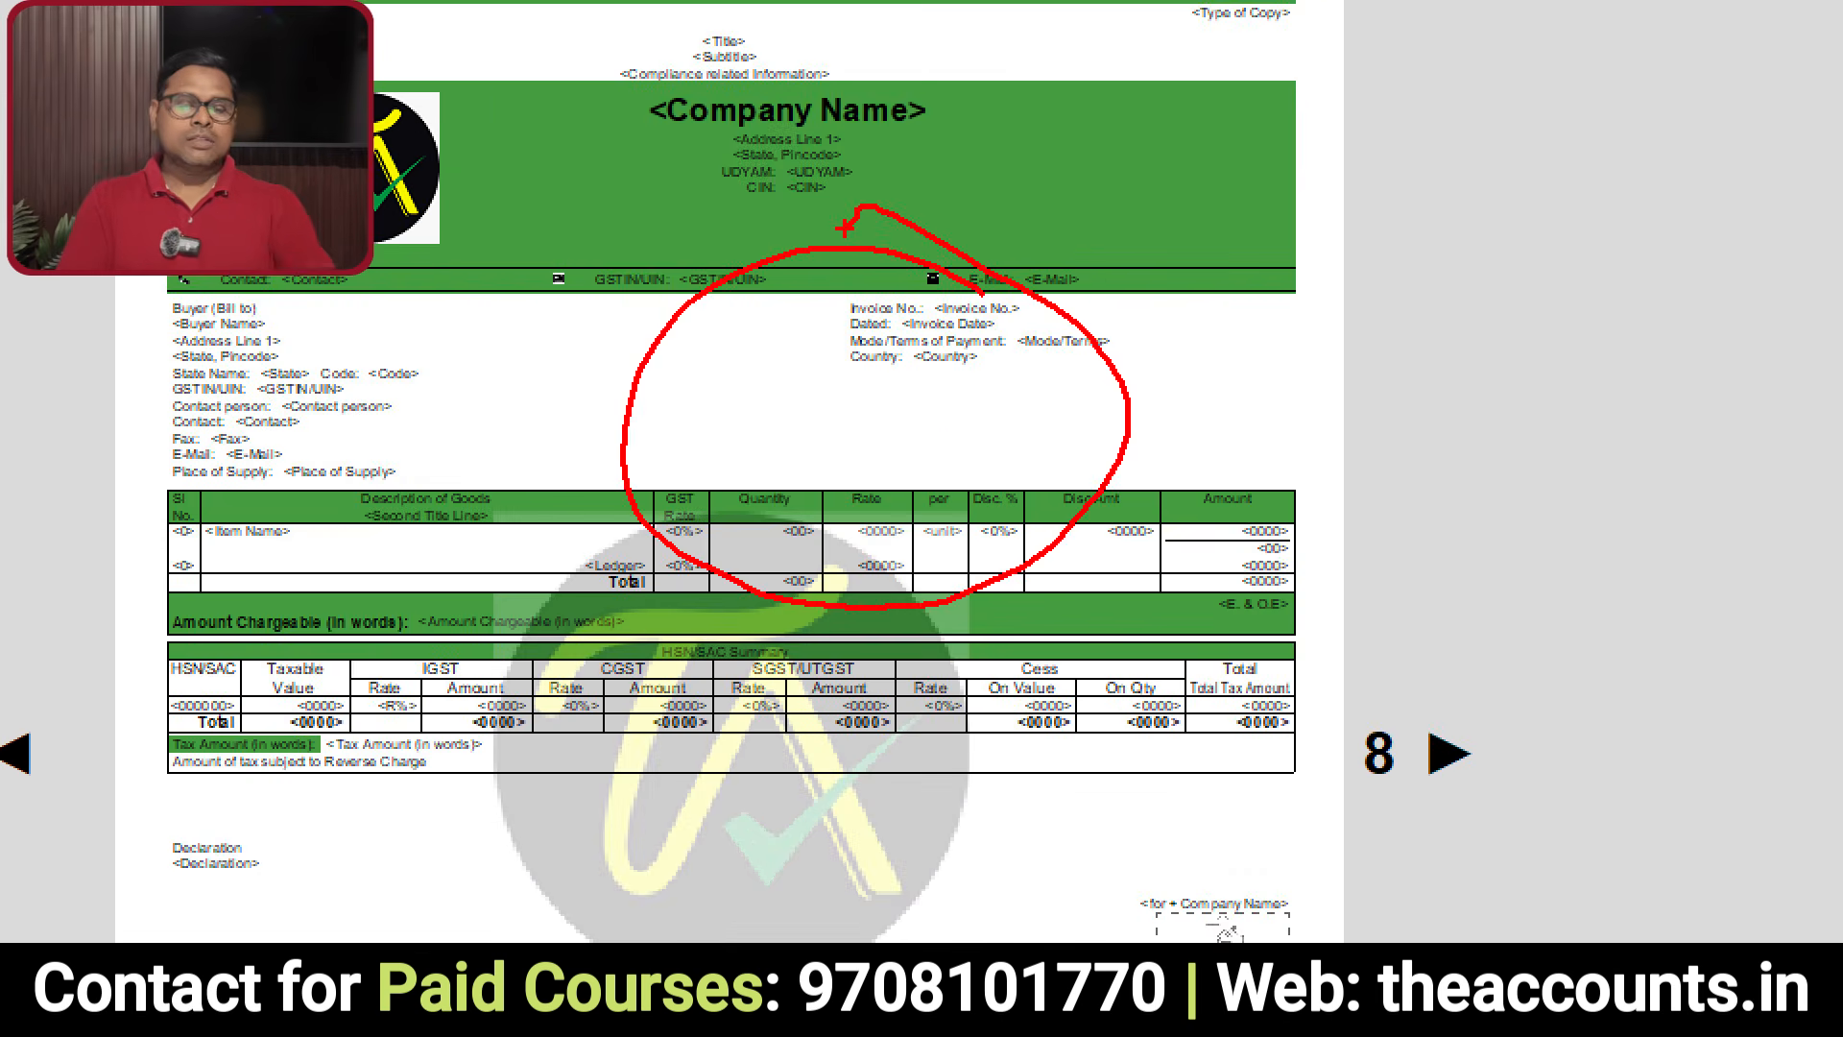
pyautogui.press('Escape')
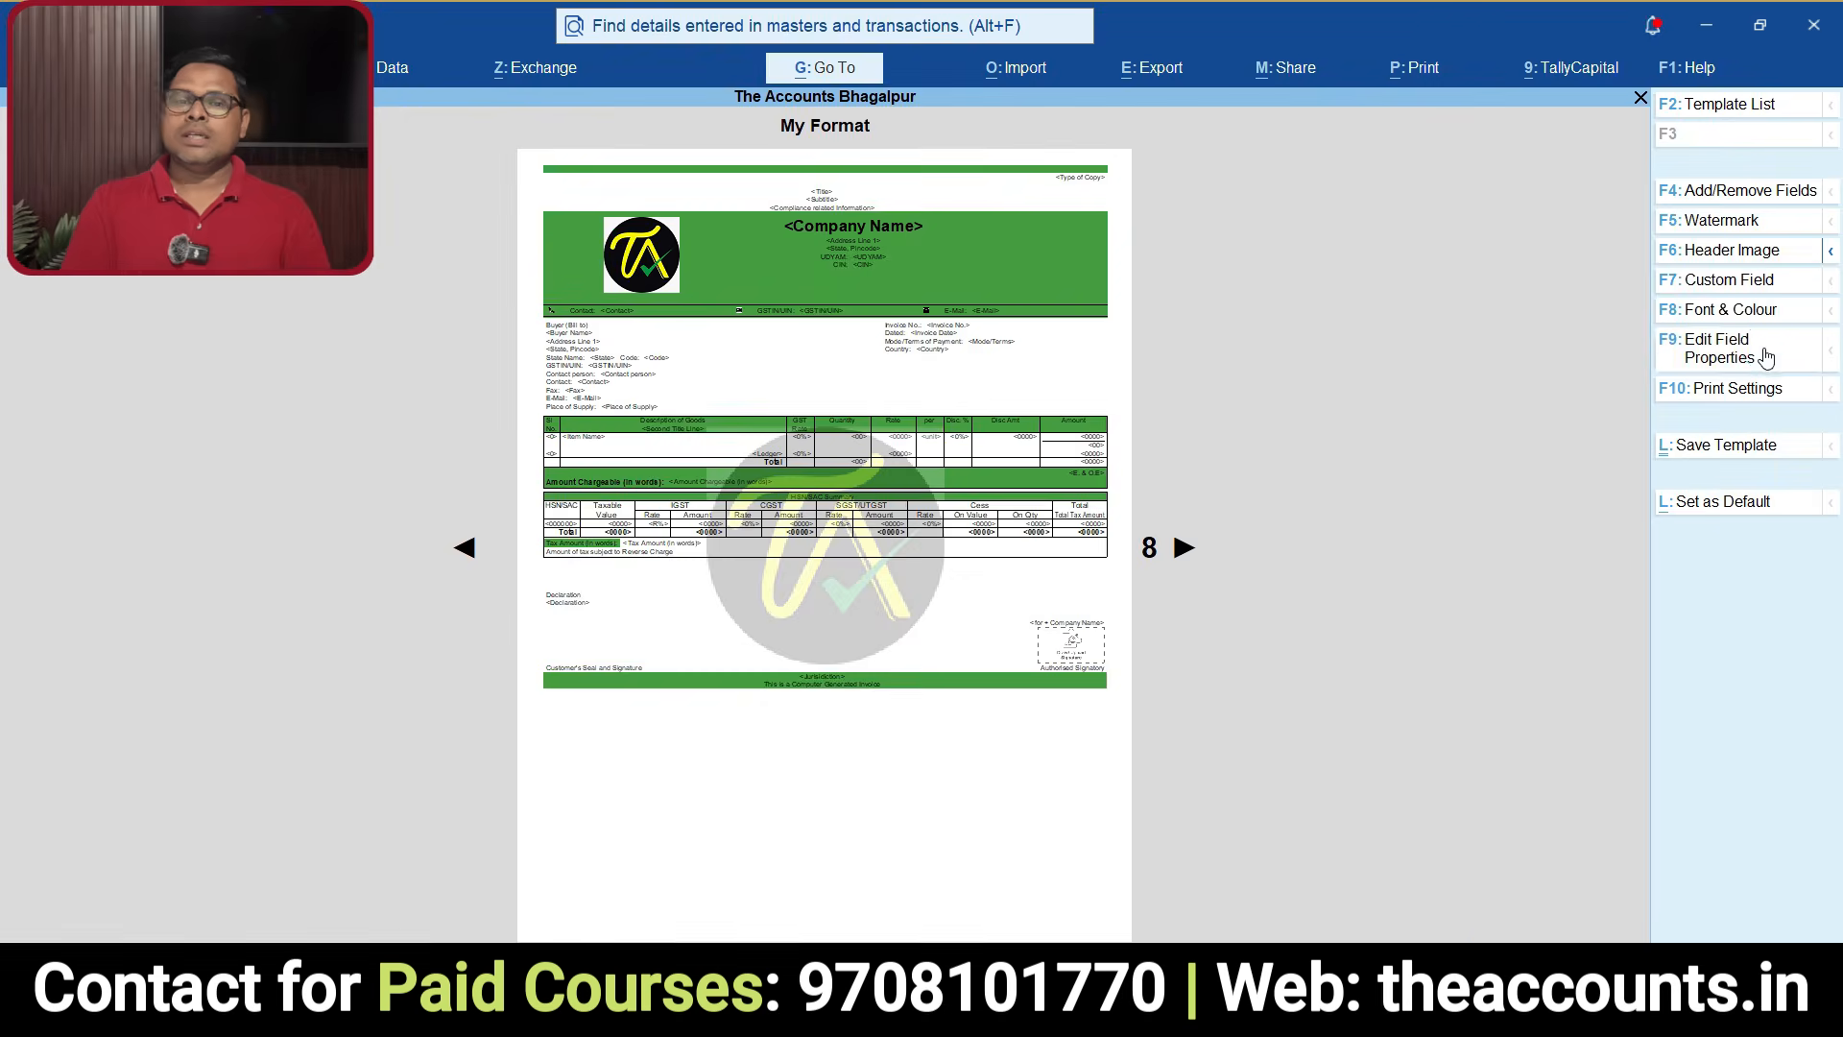
# Step: Change the title of the invoice number field to "Bill No.:" and make it bold, leaving italic off
pyautogui.click(1689, 325)
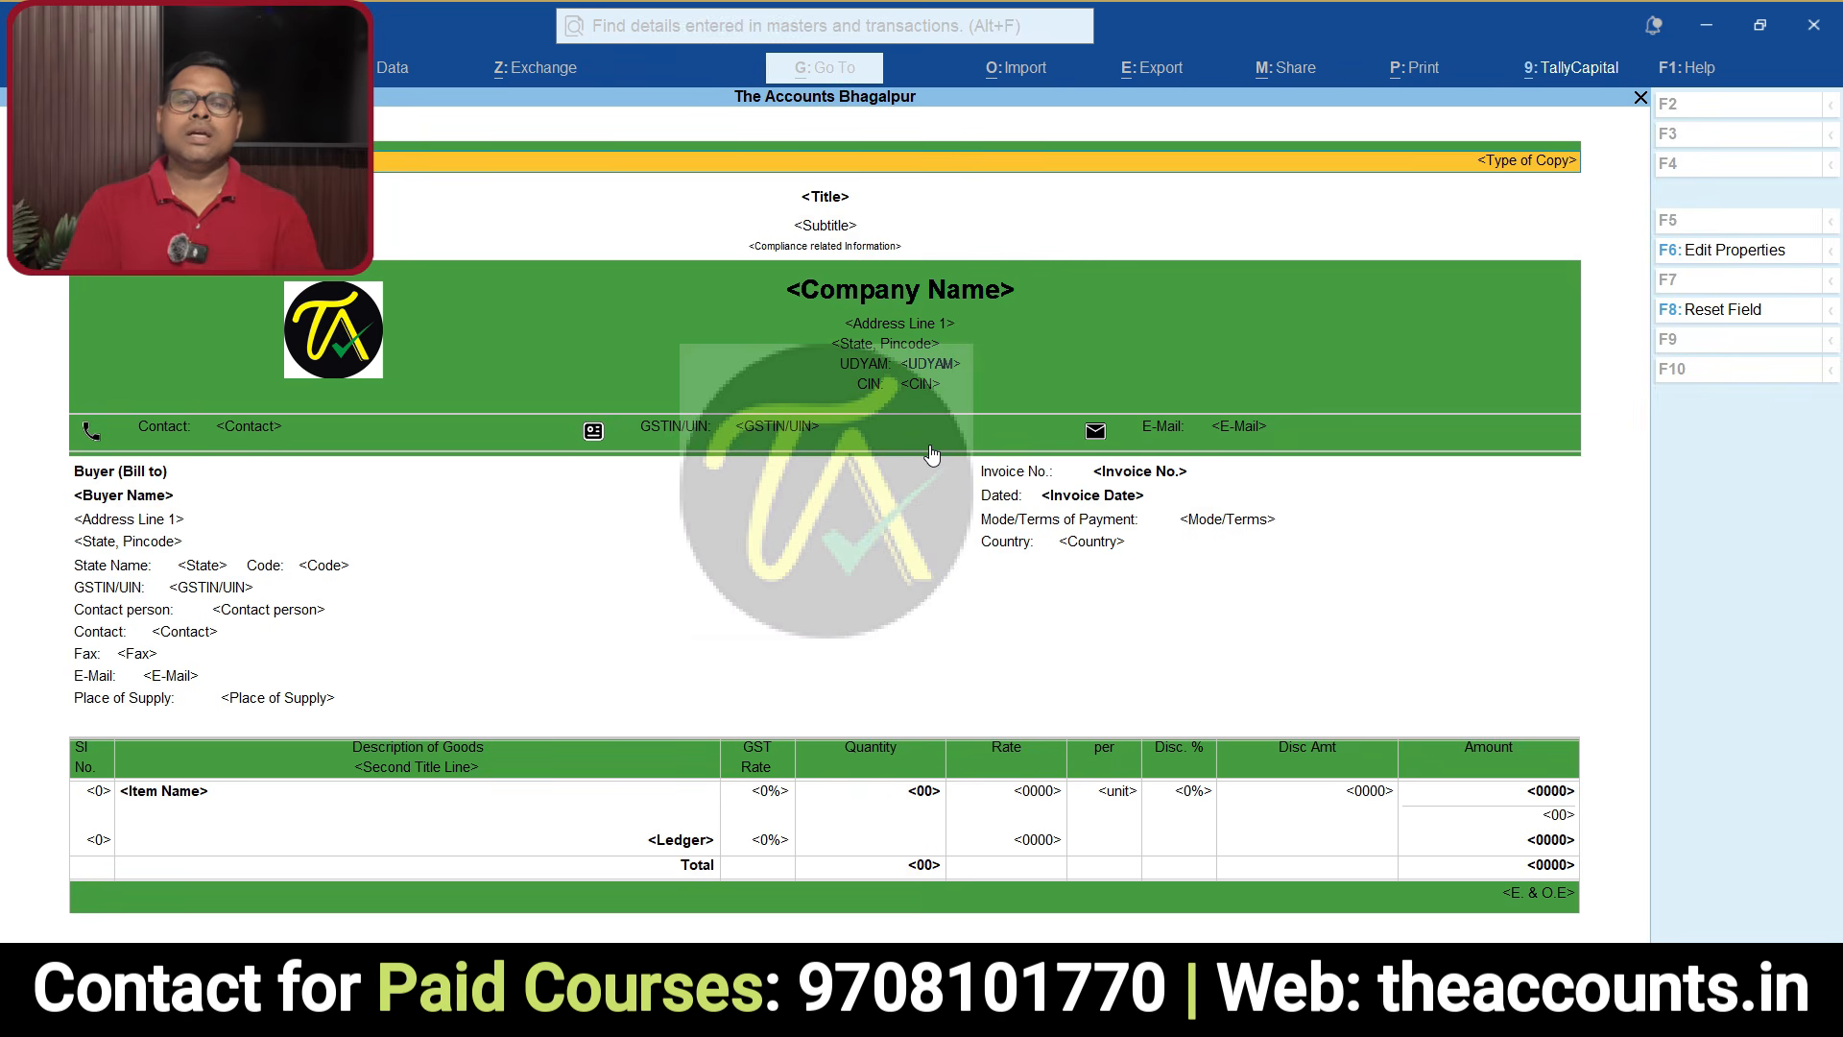
pyautogui.click(1008, 472)
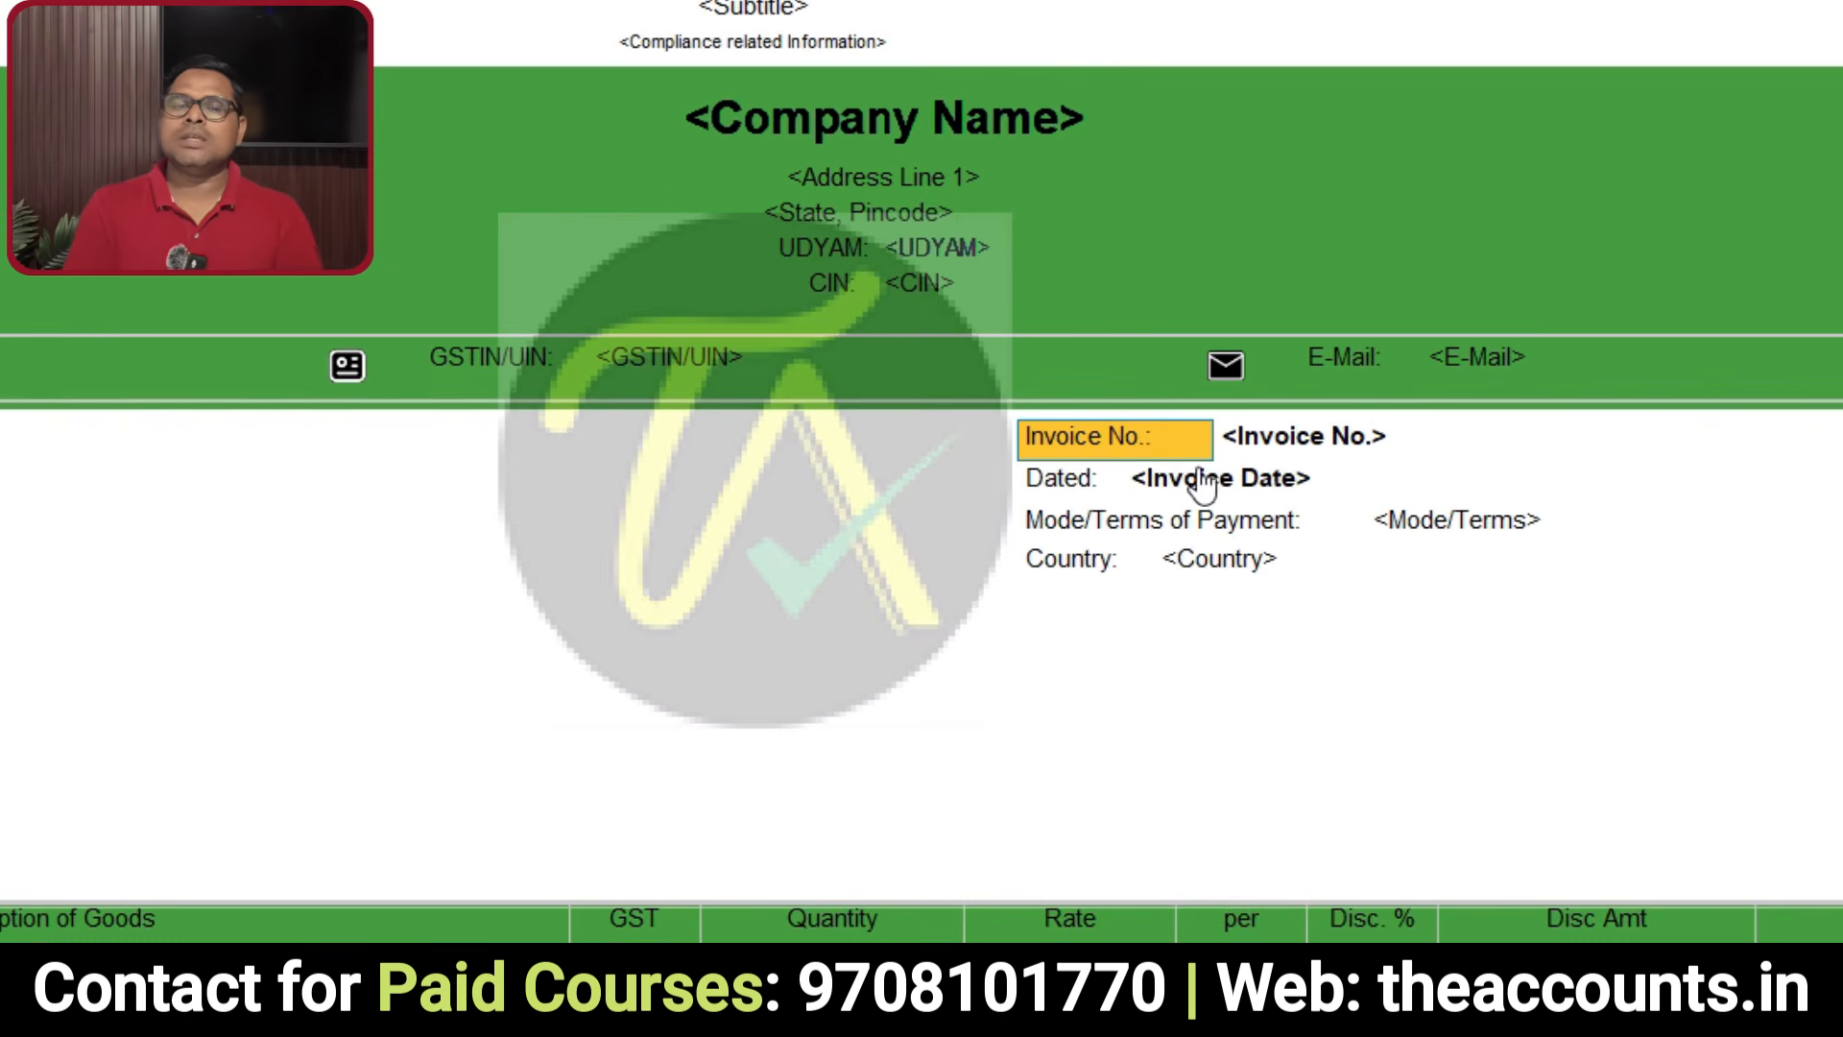
pyautogui.click(1114, 435)
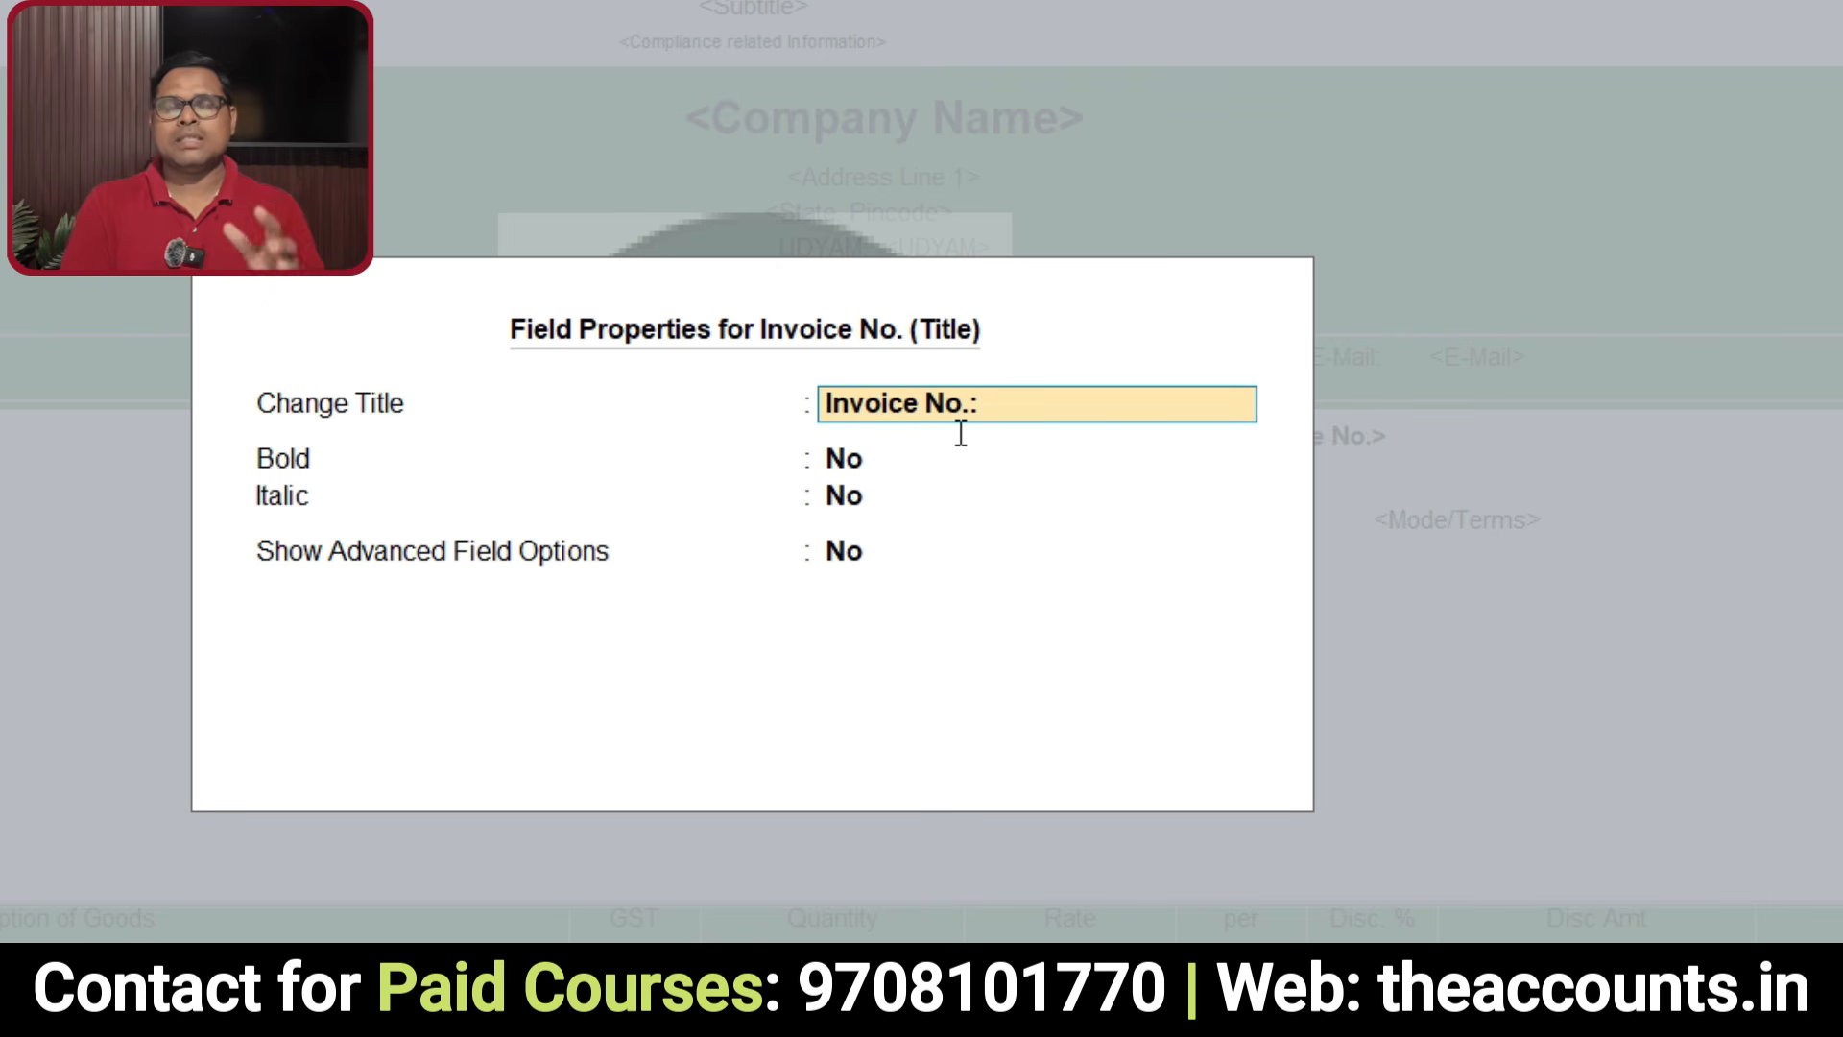
pyautogui.write('B')
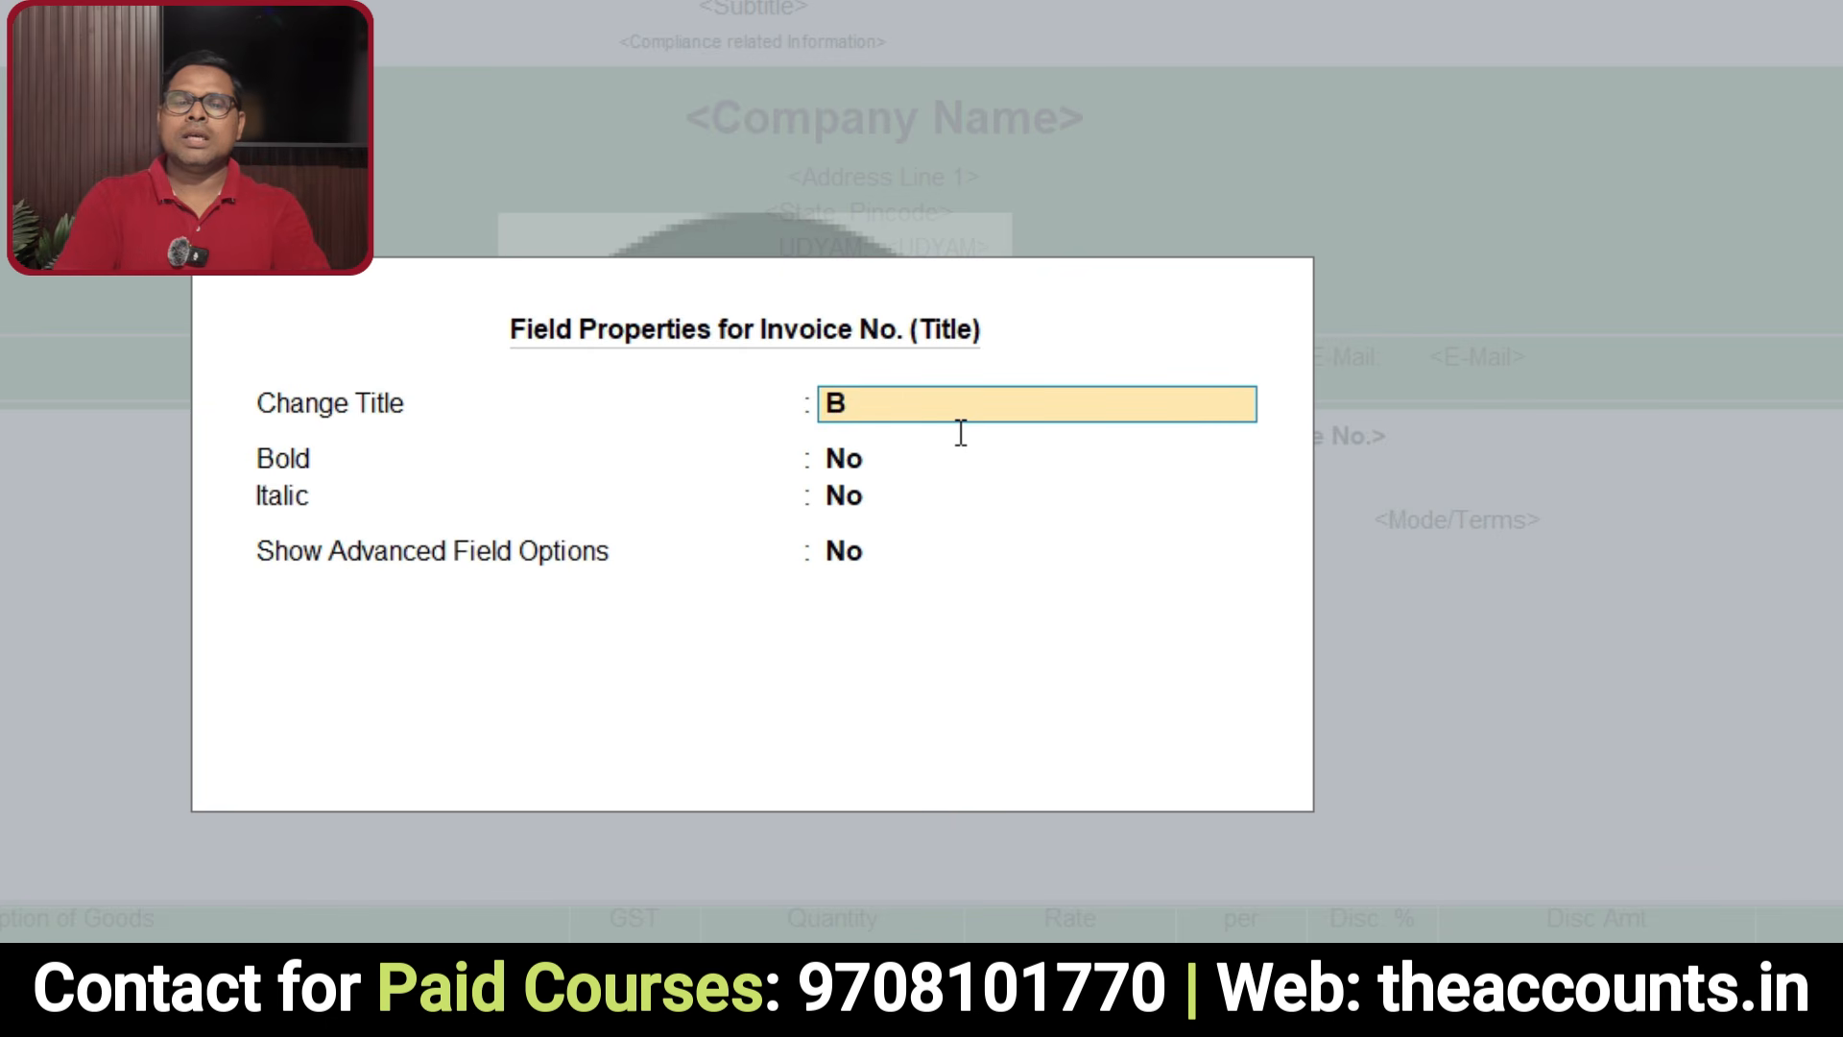
pyautogui.write('ill NO')
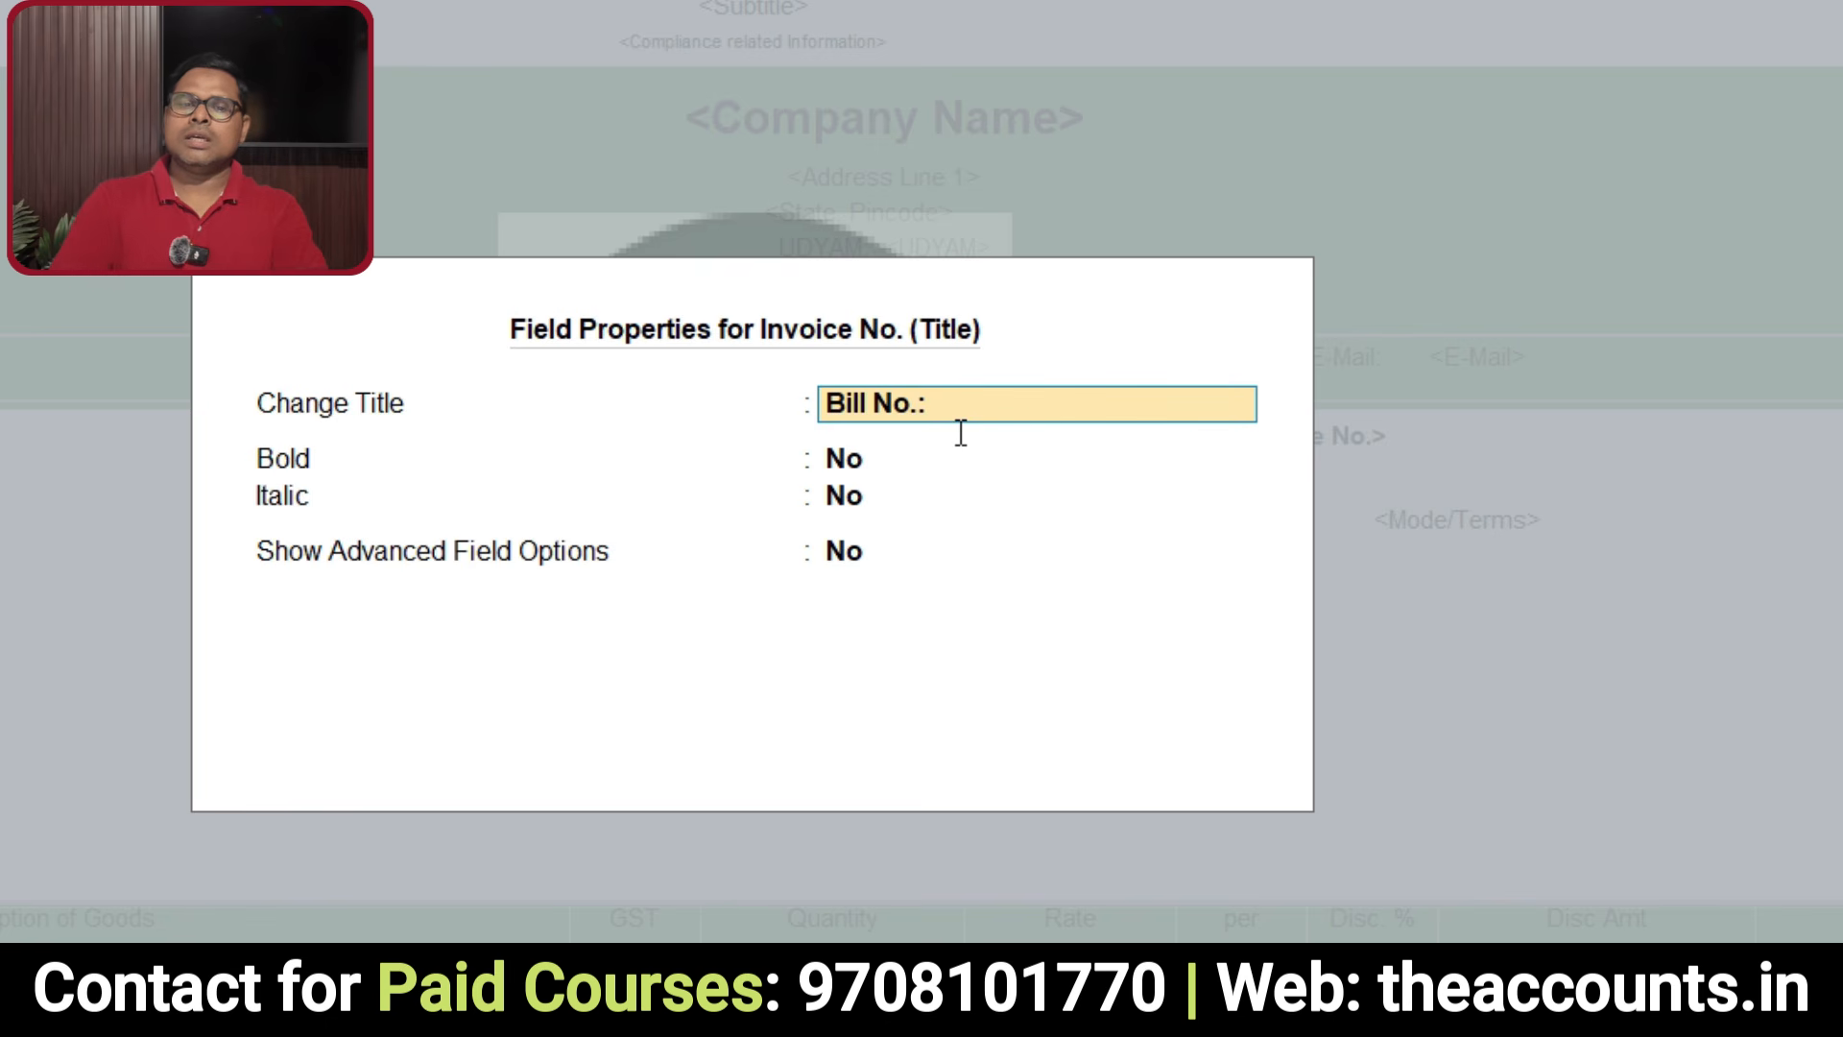
pyautogui.press('Return')
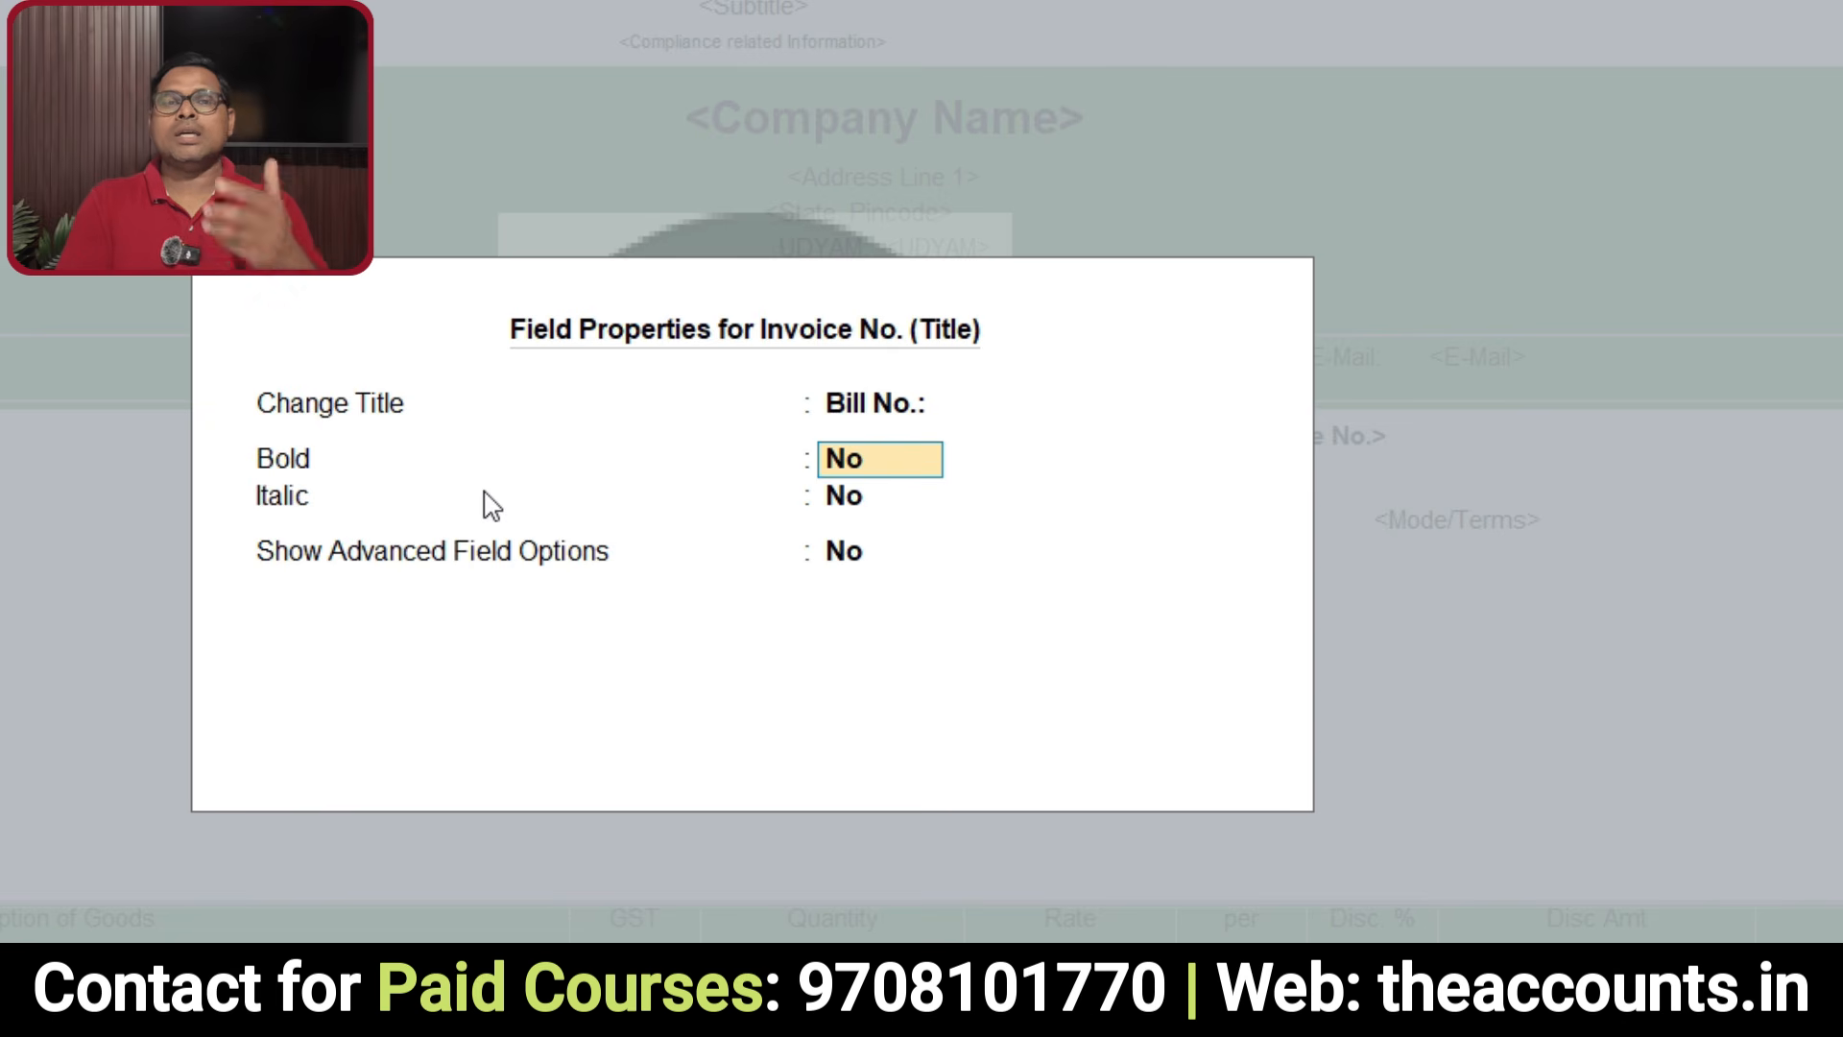
pyautogui.write('y')
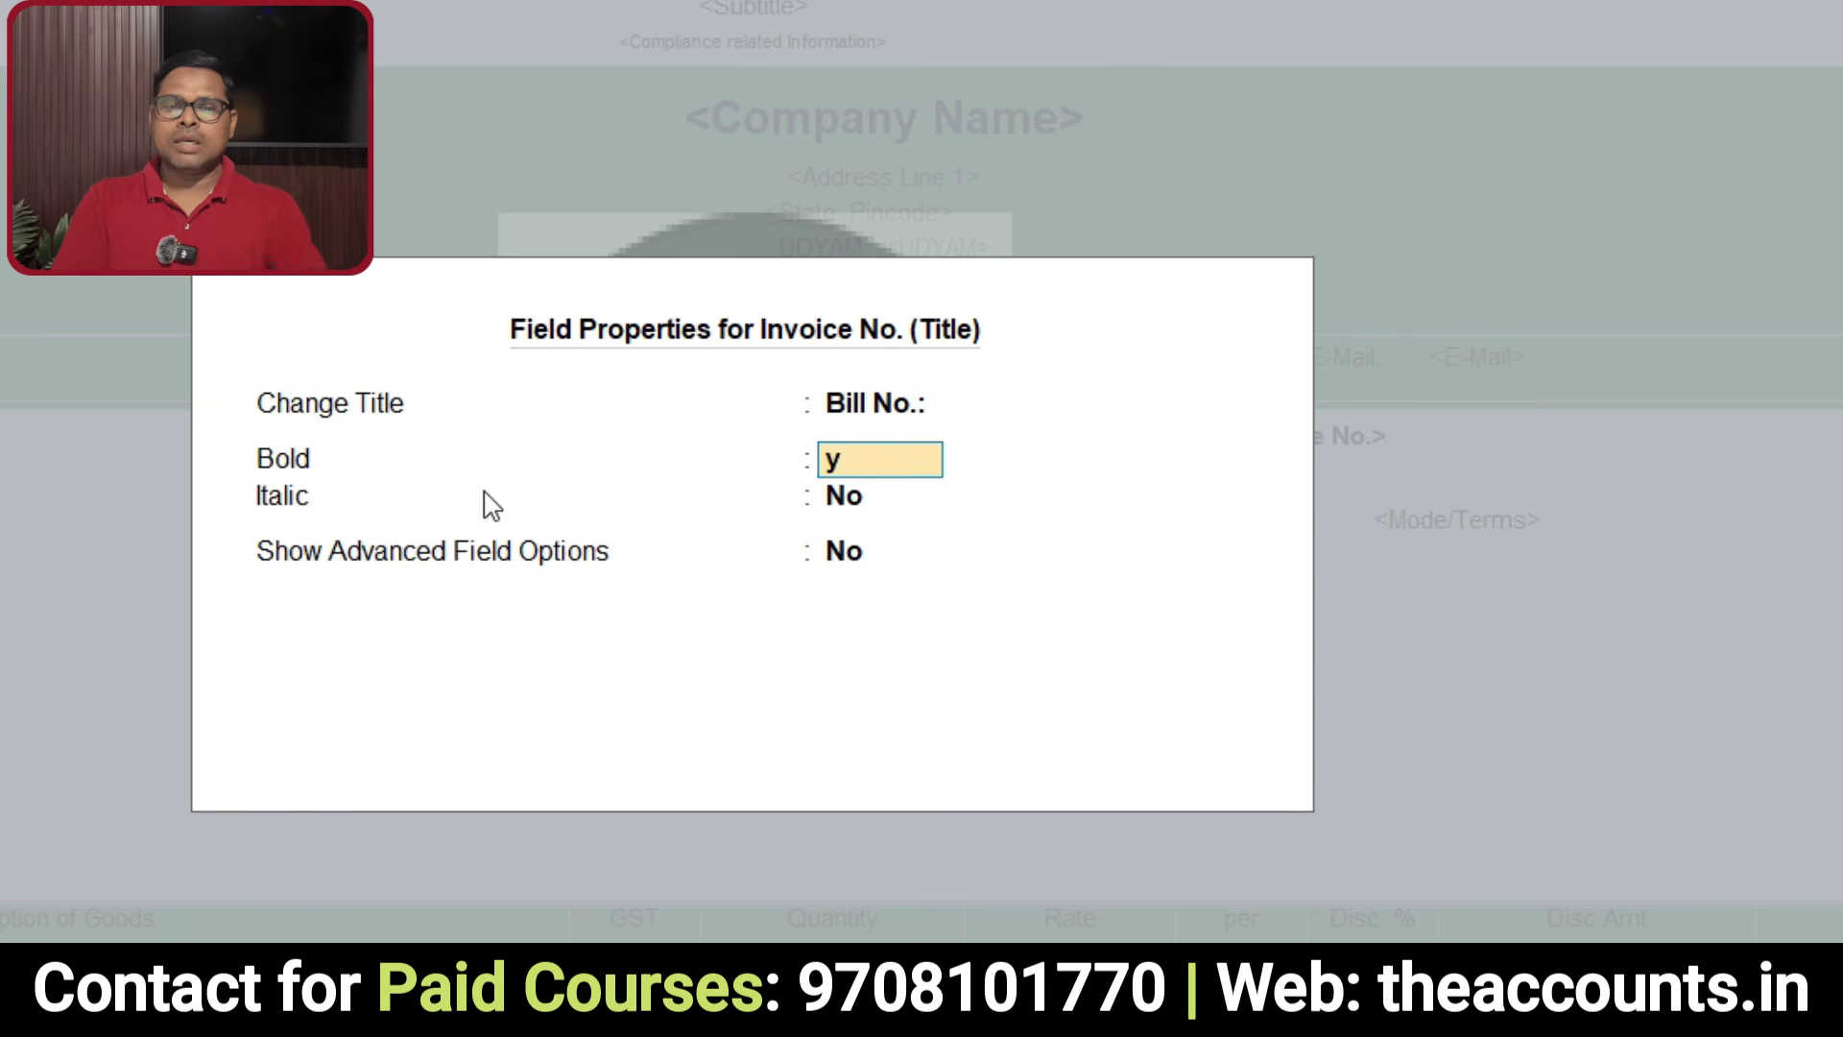
pyautogui.press('Return')
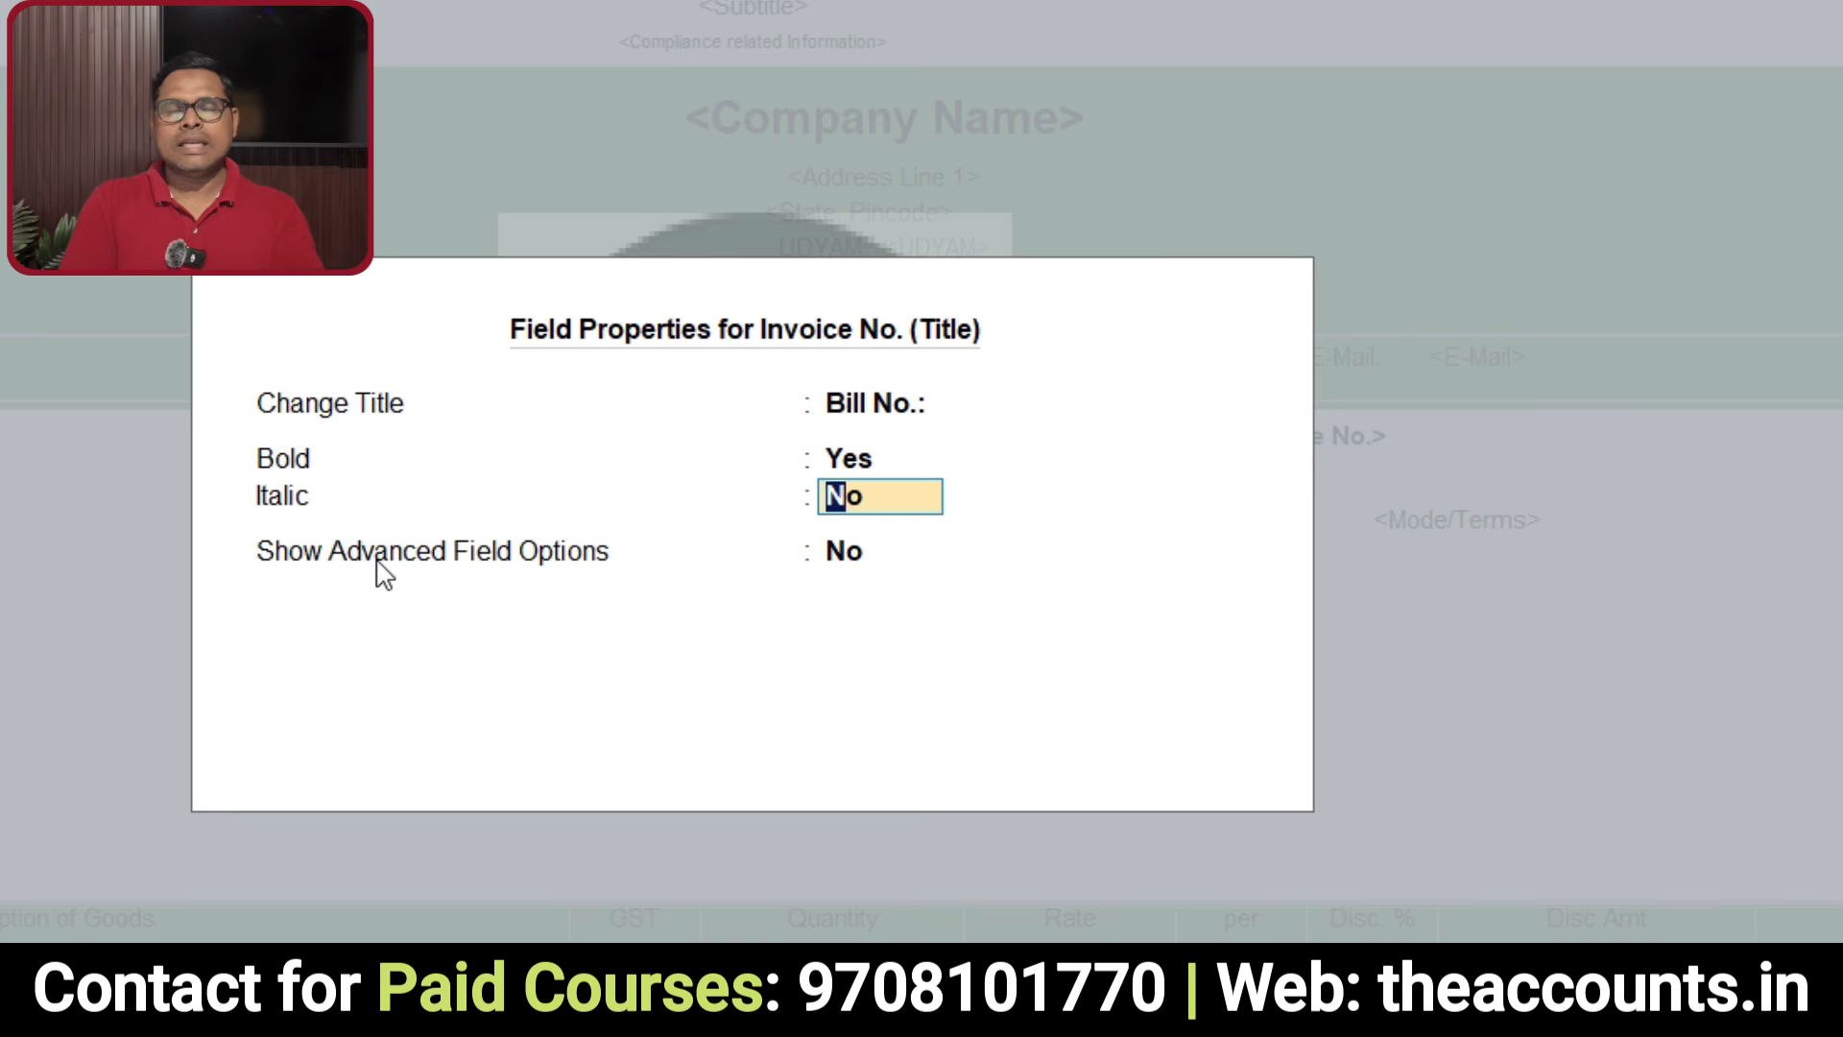
pyautogui.press('Return')
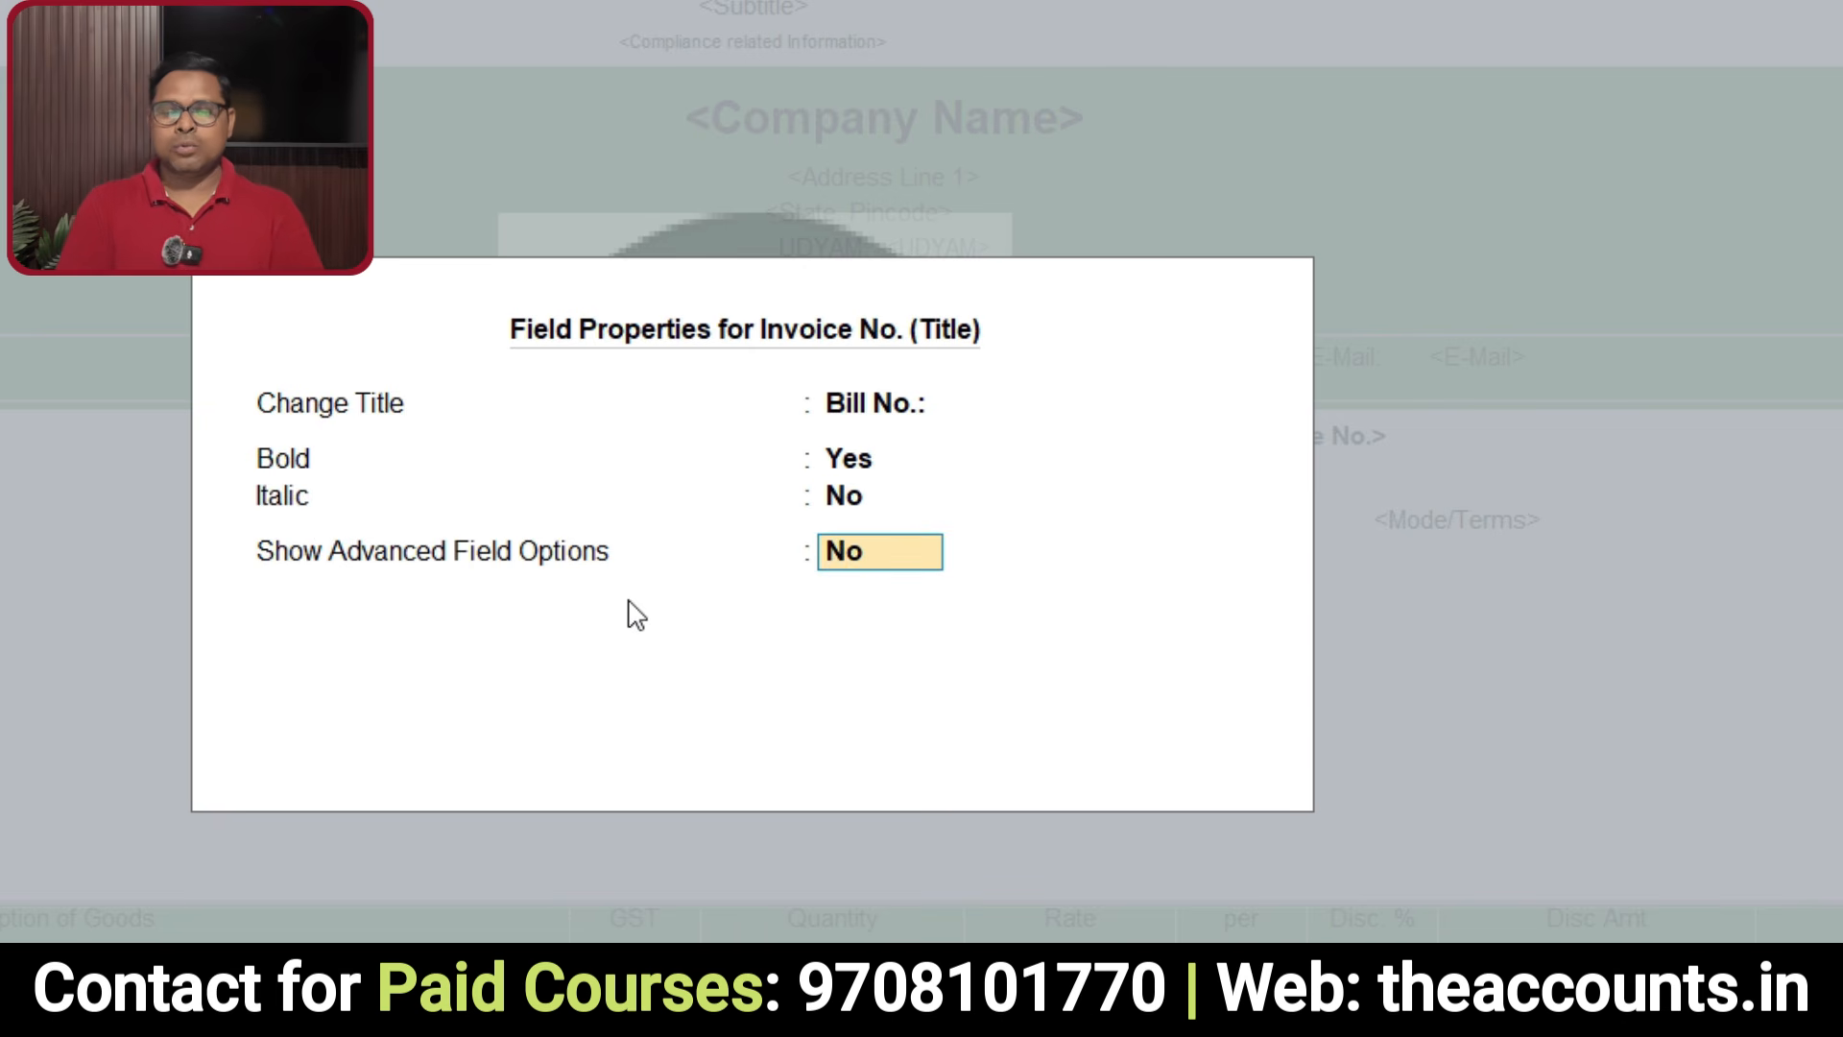
# Step: Show the title's advanced options, keep Arial, Small, Black and Left, set the background colour to Highlight Yellow, and save the template
pyautogui.write('y')
pyautogui.press('Return')
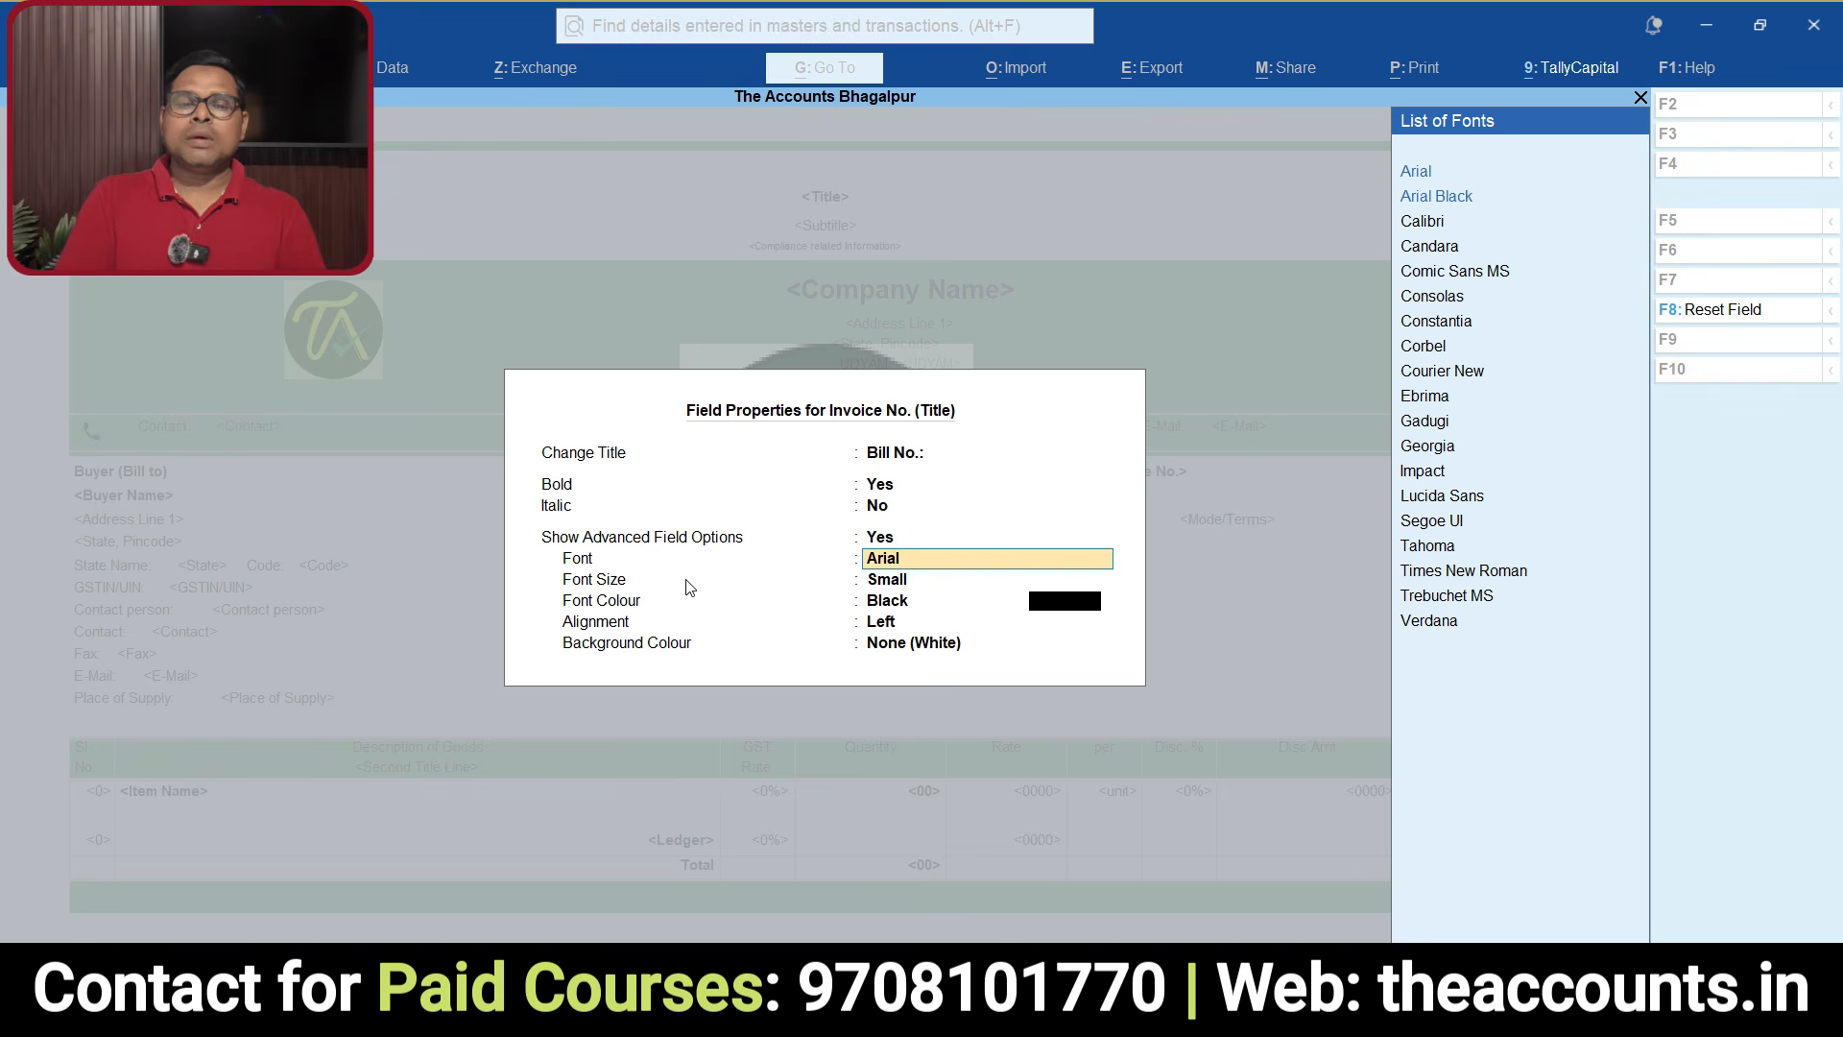
pyautogui.click(1420, 174)
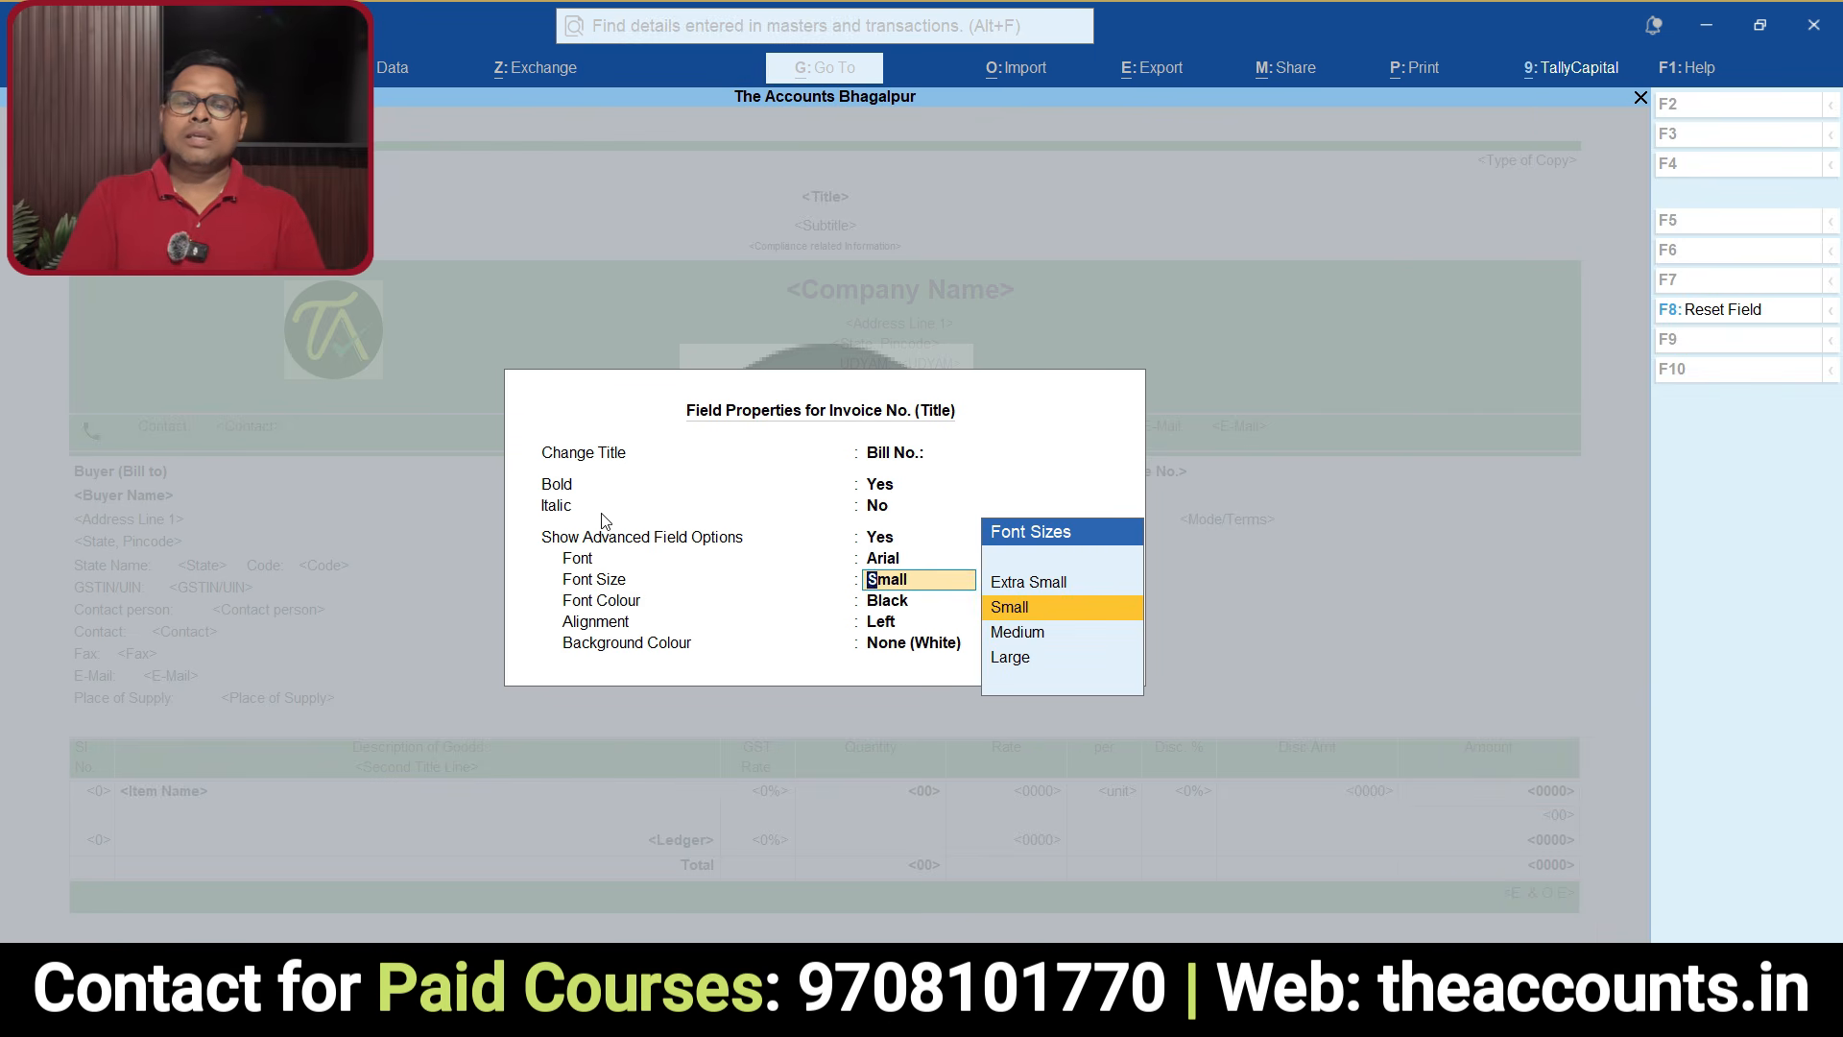
pyautogui.press('Return')
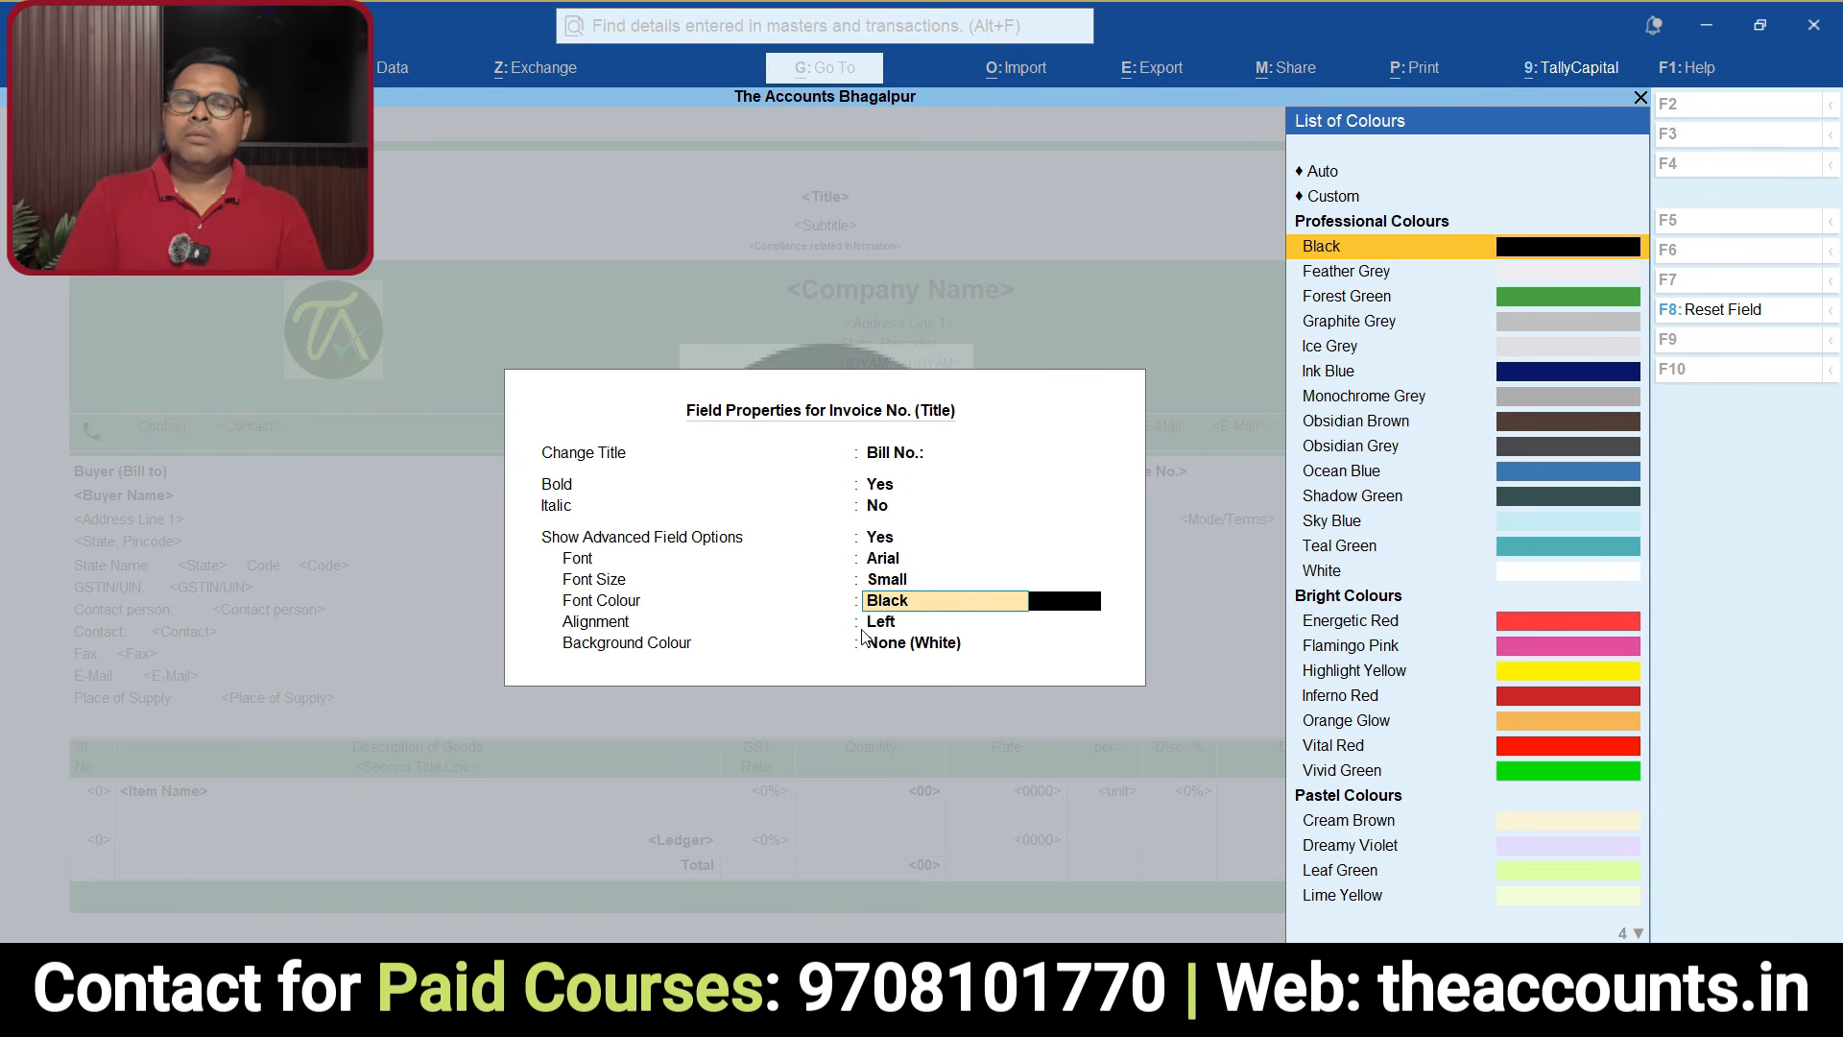
pyautogui.press('Return')
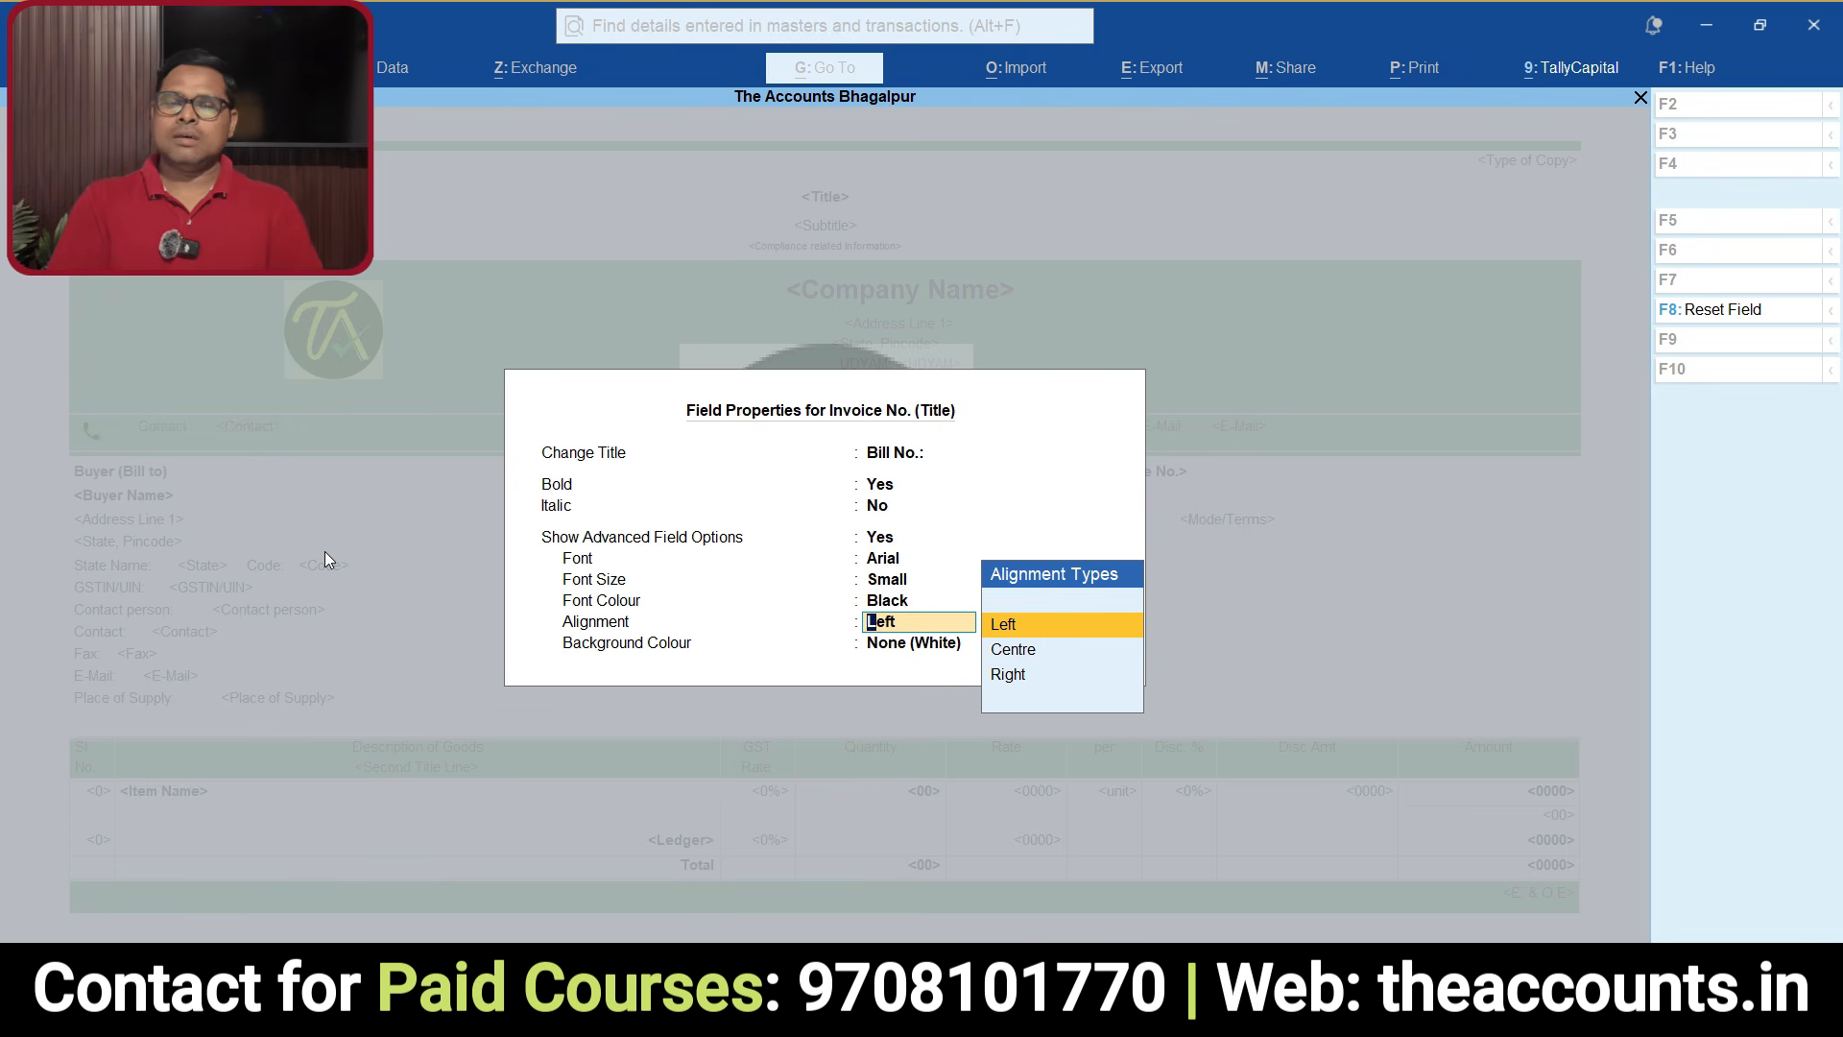
pyautogui.press('Return')
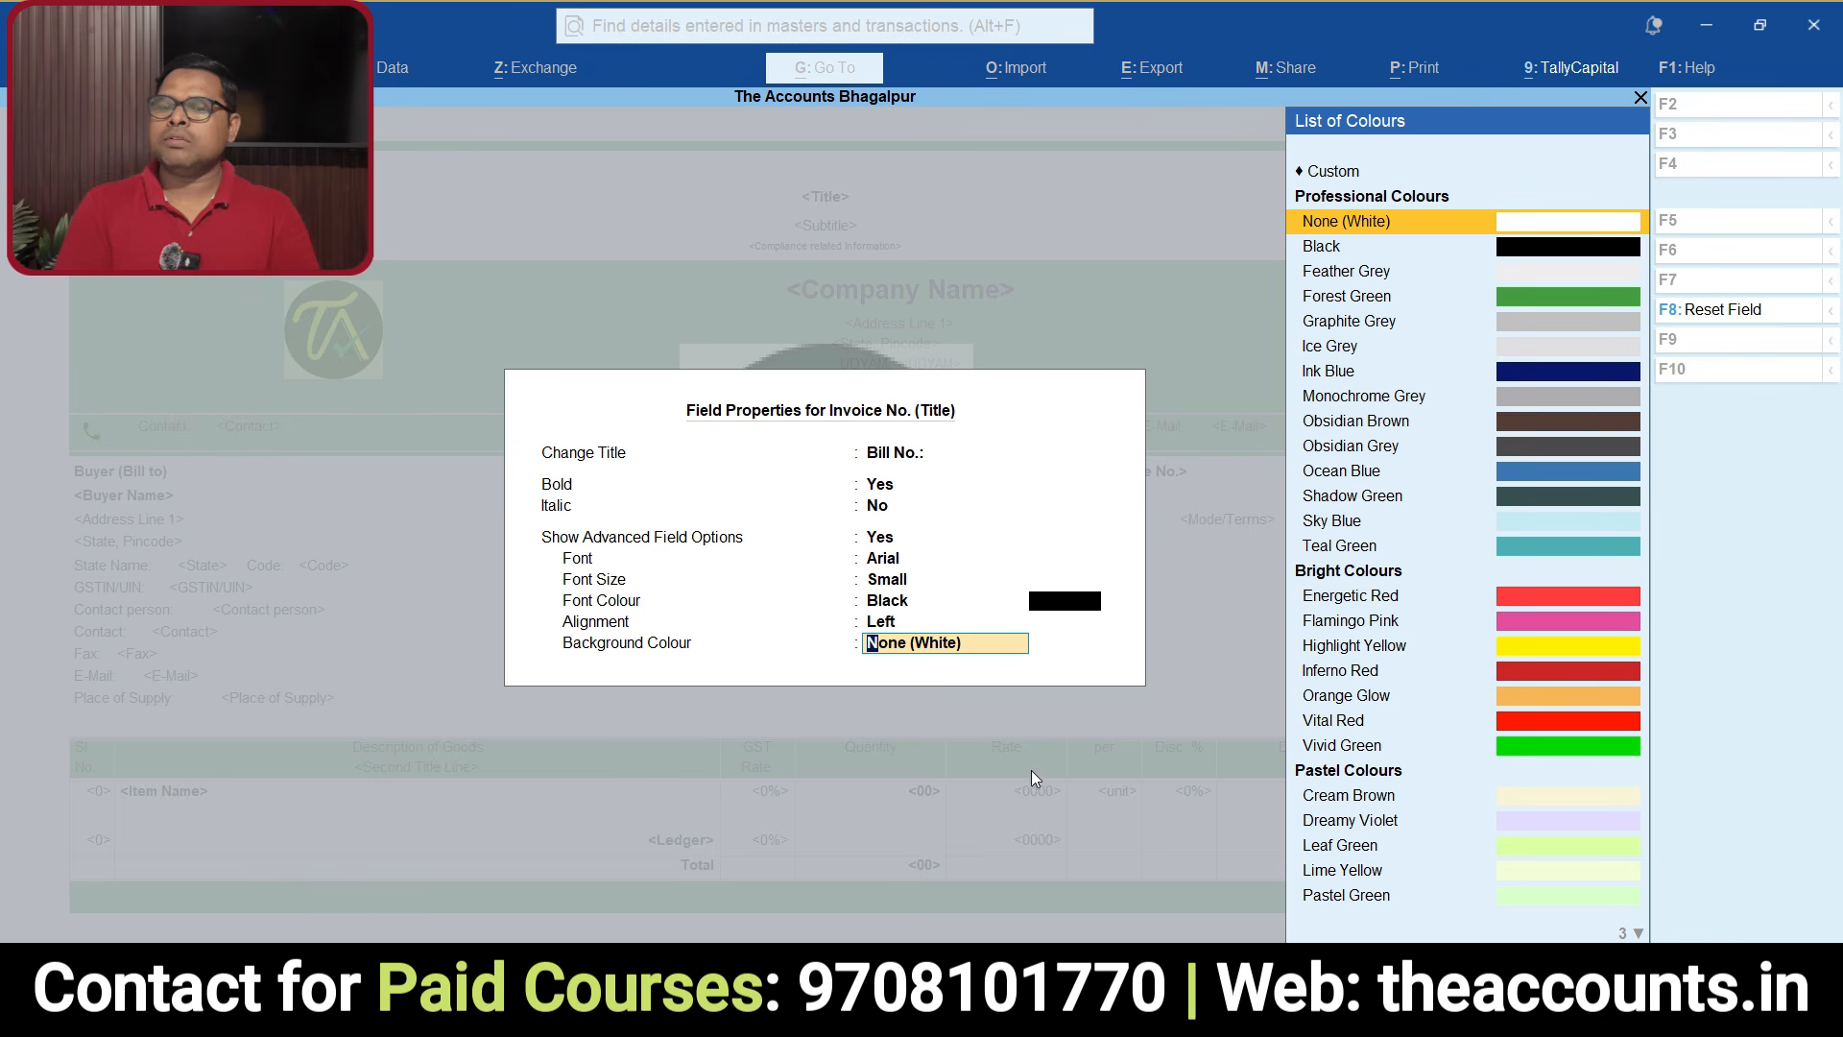
pyautogui.click(1571, 655)
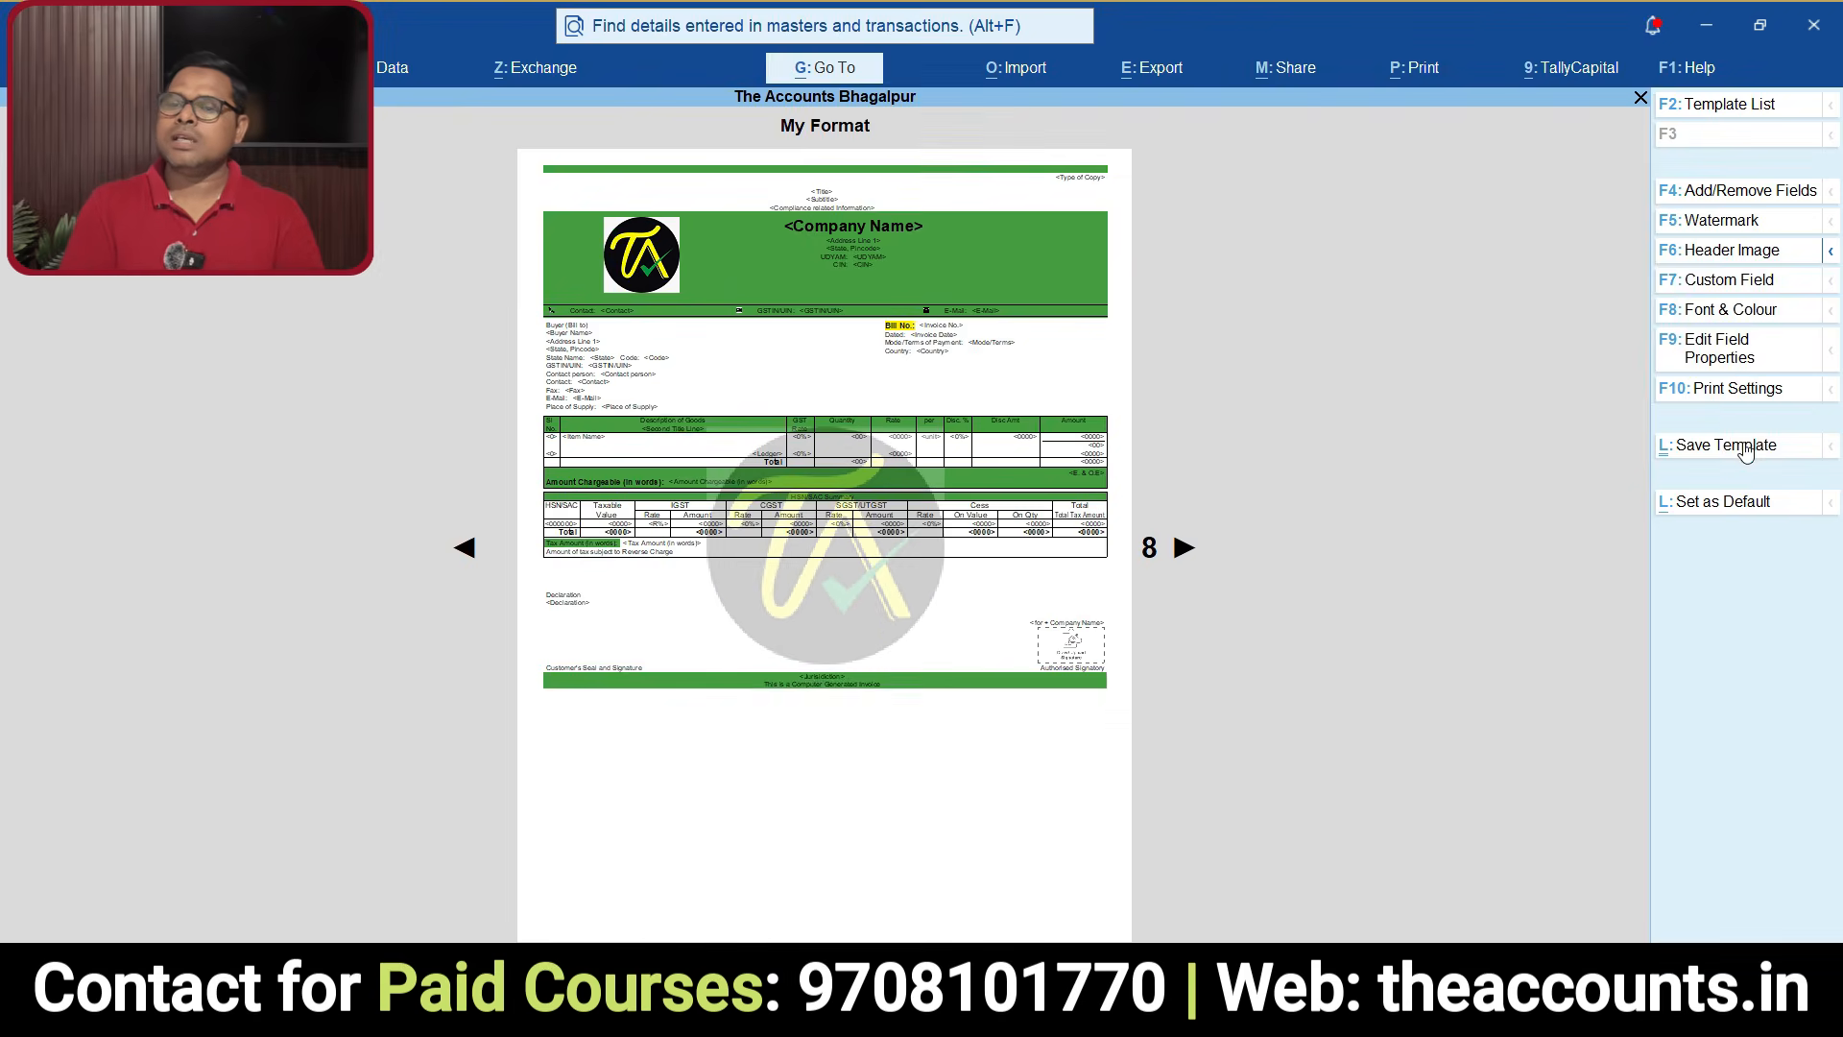
pyautogui.click(1746, 447)
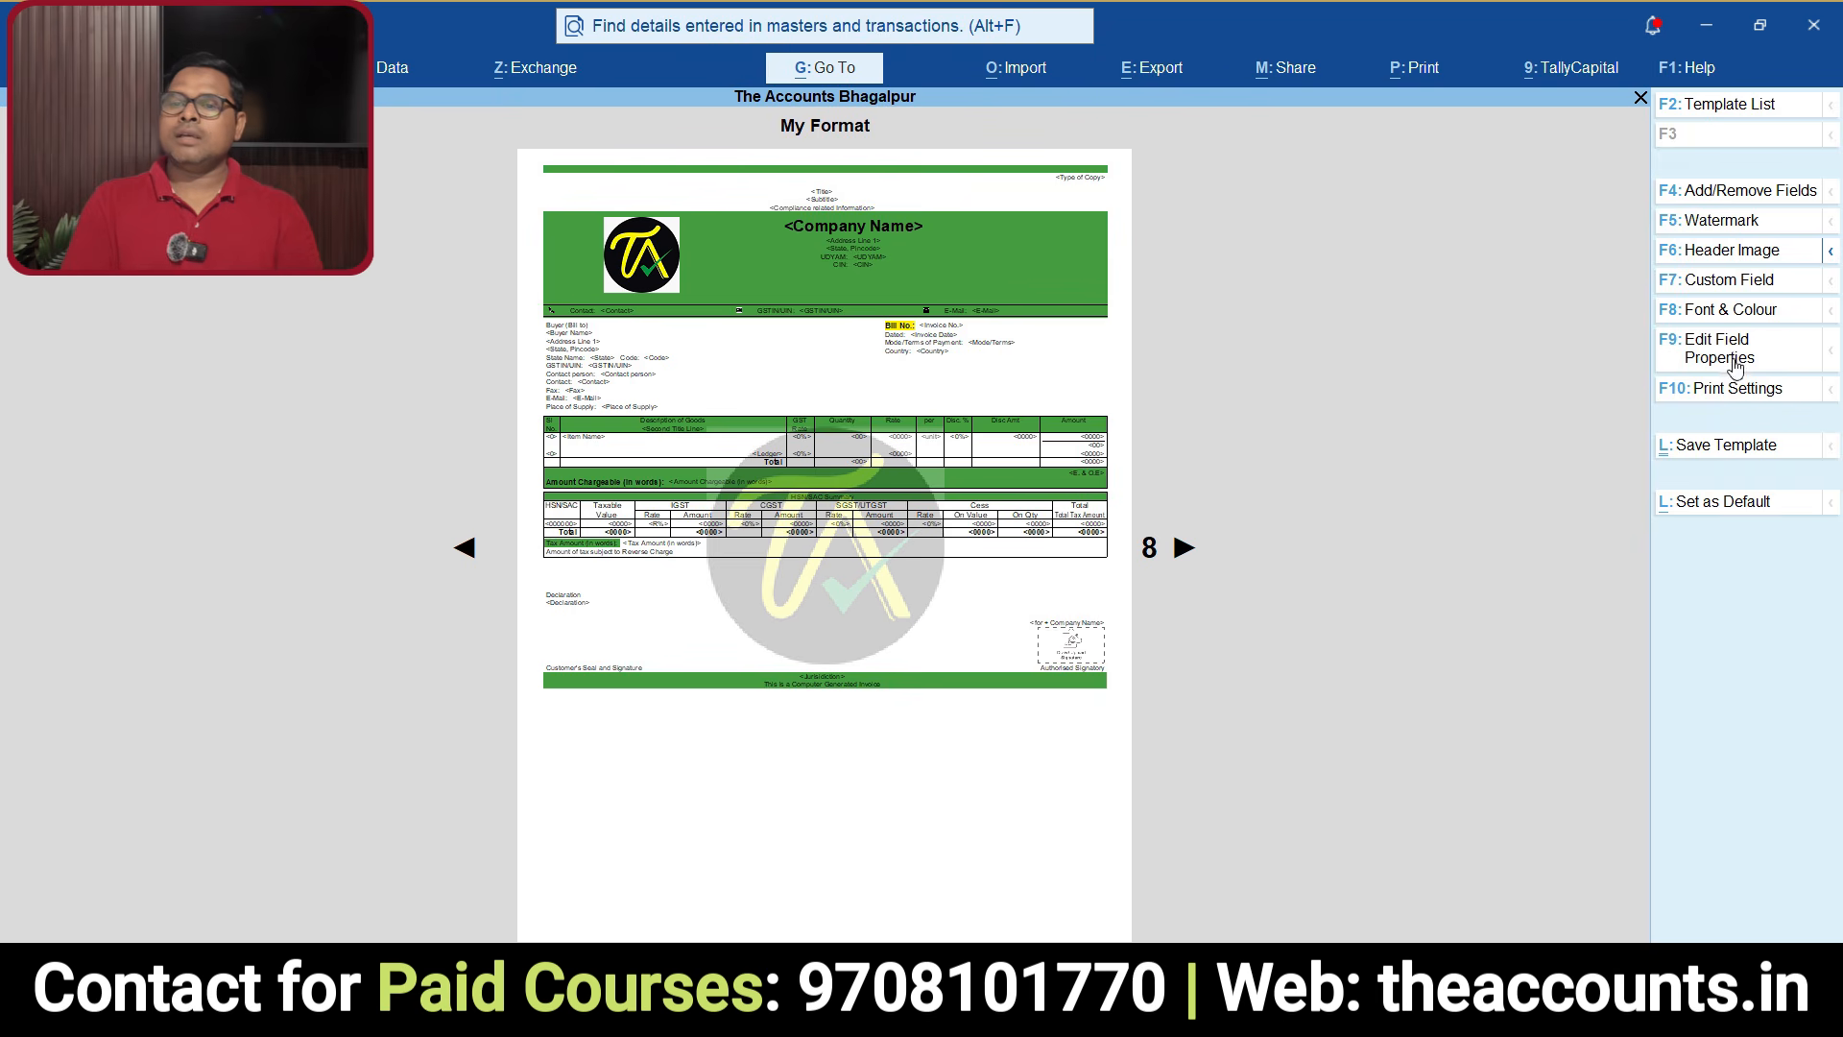
# Step: Open the field properties of the Authorised Signatory image to view where a signature image is chosen, then close them unchanged
pyautogui.click(1736, 368)
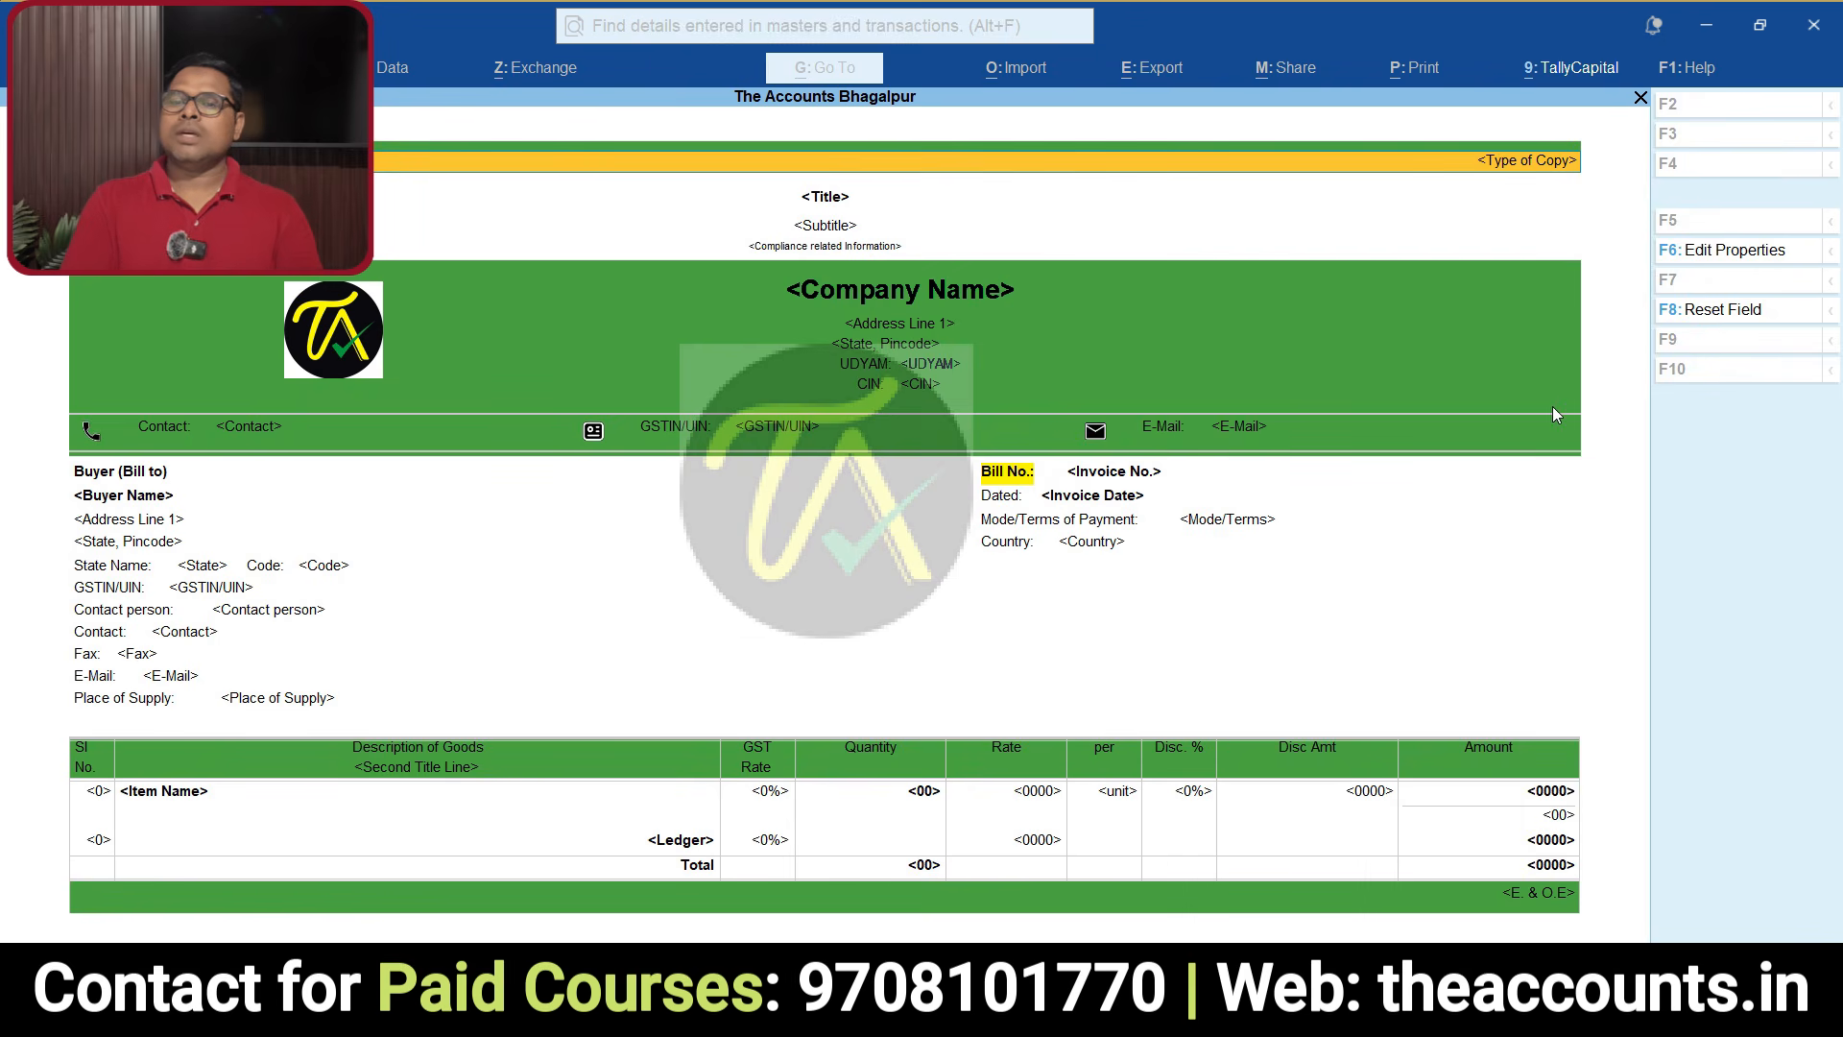
pyautogui.press('Down')
pyautogui.press('Down')
pyautogui.press('Down')
pyautogui.press('Down')
pyautogui.press('Down')
pyautogui.press('Down')
pyautogui.press('Down')
pyautogui.press('Down')
pyautogui.press('Down')
pyautogui.press('Down')
pyautogui.press('Down')
pyautogui.press('Down')
pyautogui.press('Down')
pyautogui.press('Down')
pyautogui.press('Down')
pyautogui.press('Down')
pyautogui.press('Down')
pyautogui.press('Down')
pyautogui.press('Down')
pyautogui.press('Down')
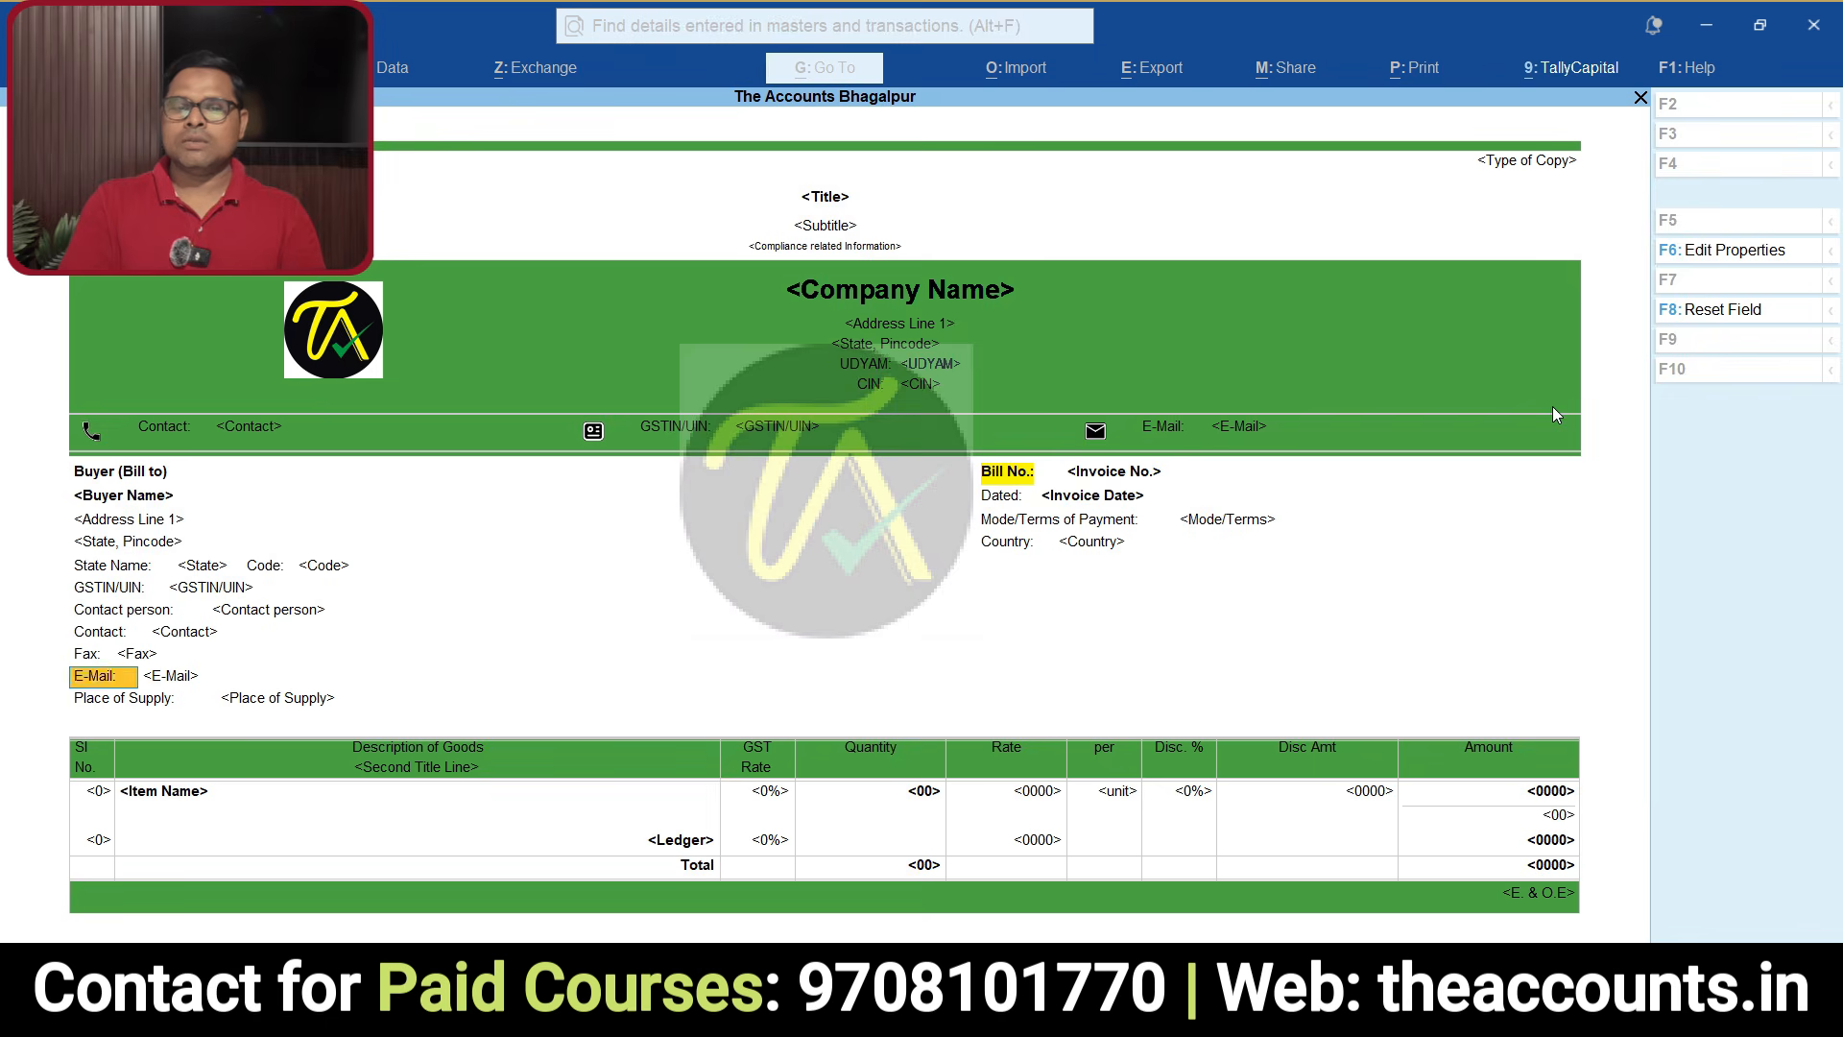
pyautogui.press('Down')
pyautogui.press('Down')
pyautogui.press('Down')
pyautogui.press('Down')
pyautogui.press('Down')
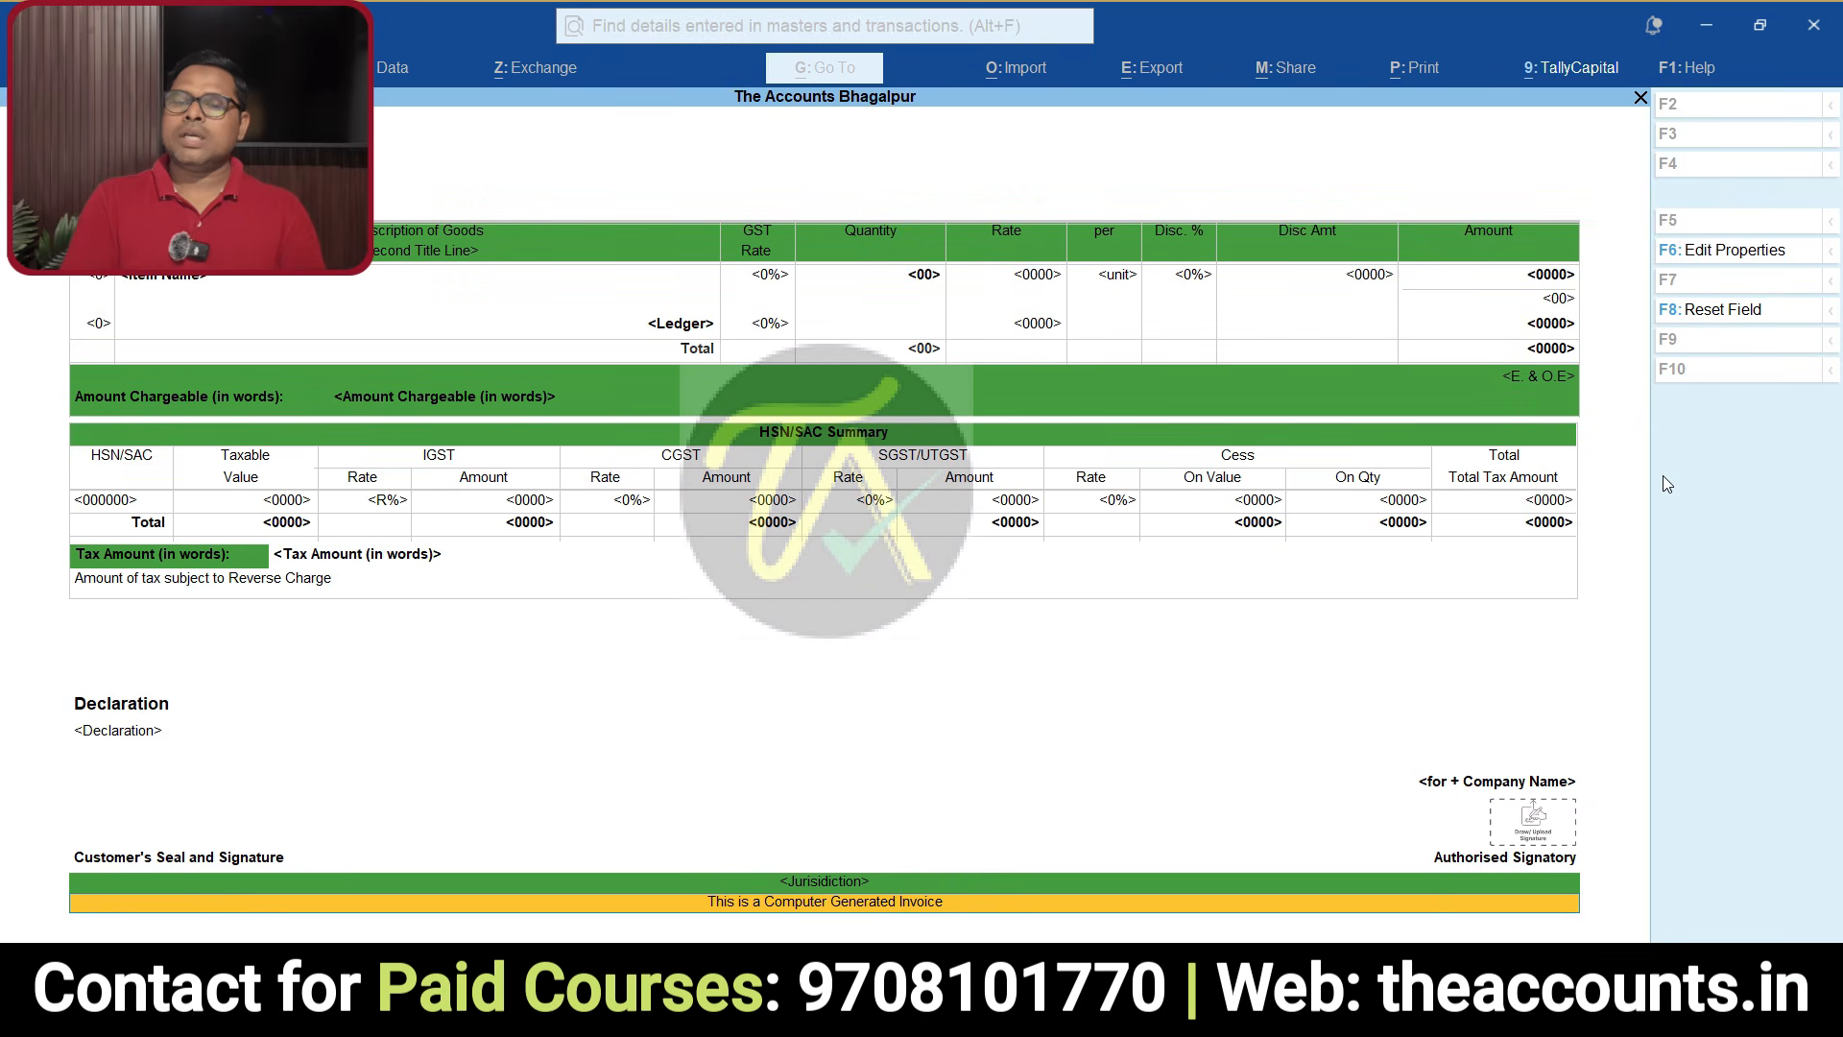
pyautogui.click(1538, 835)
pyautogui.click(1538, 835)
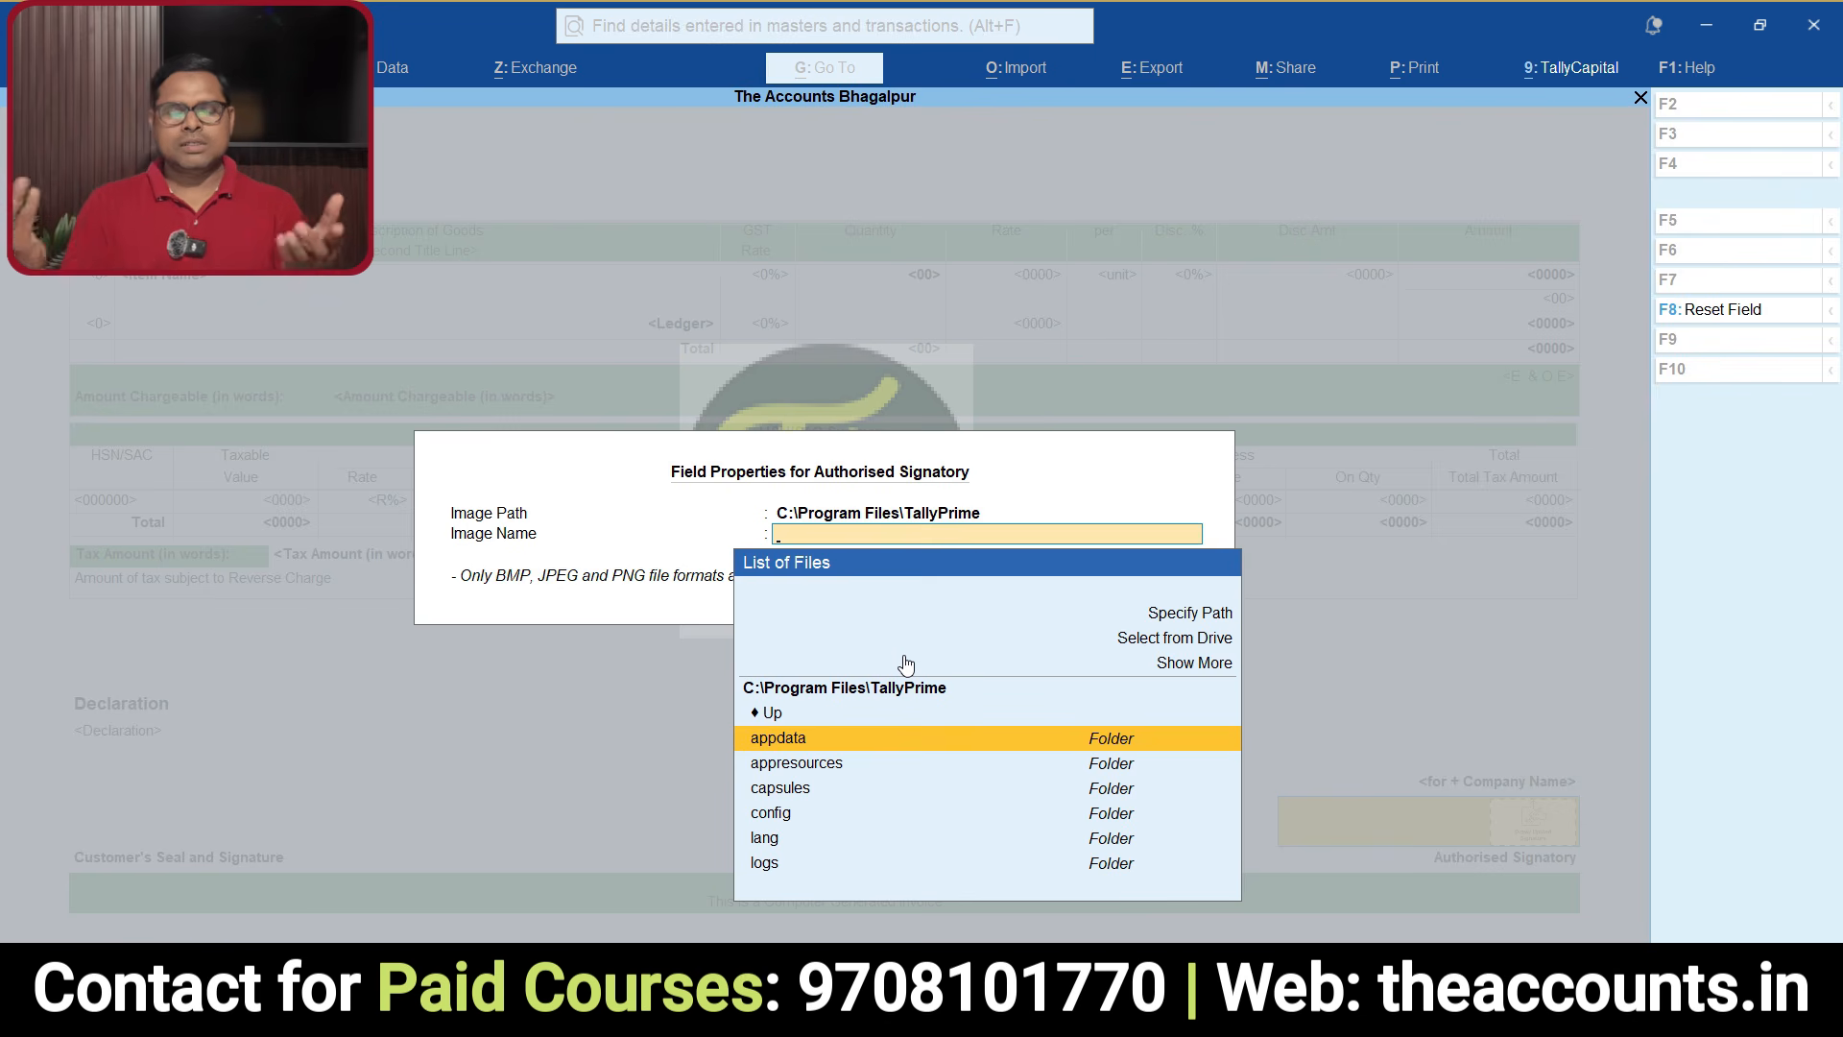
pyautogui.press('Escape')
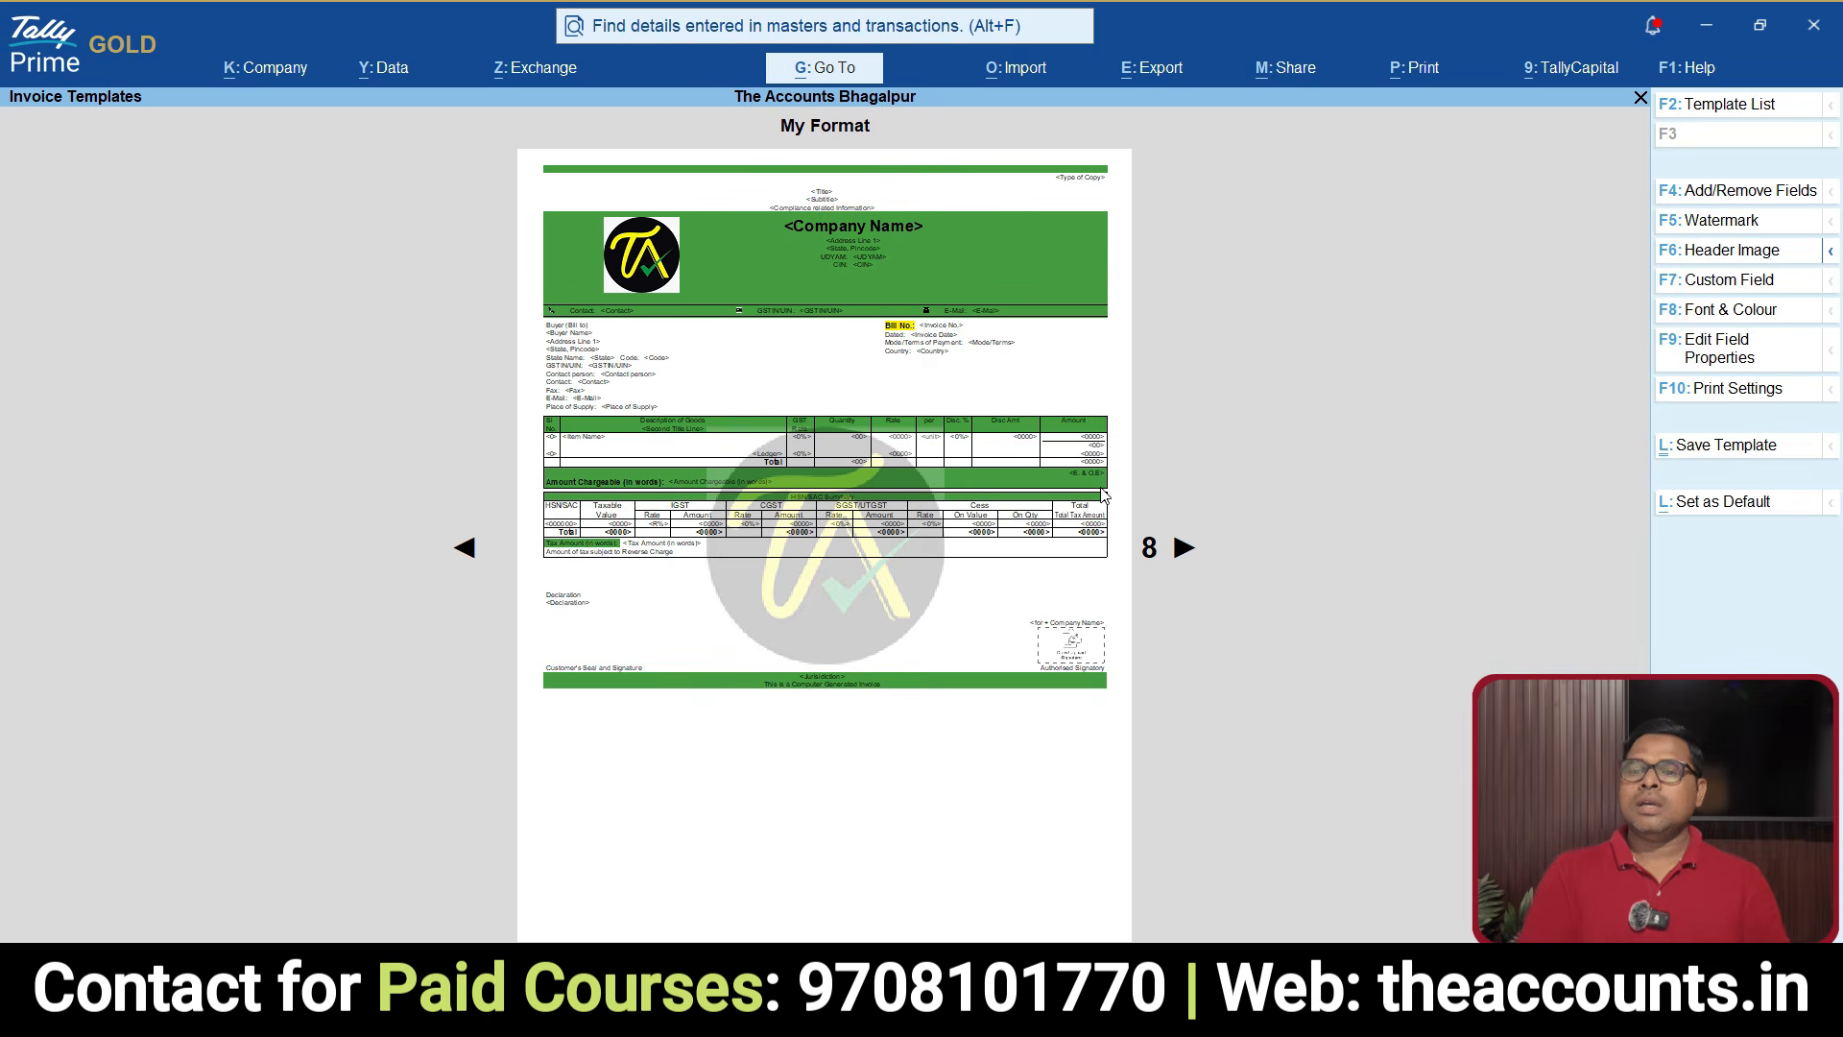
# Step: Leave the invoice template and sales voucher screens and return to the Gateway of Tally without quitting
pyautogui.press('Return')
pyautogui.press('Escape')
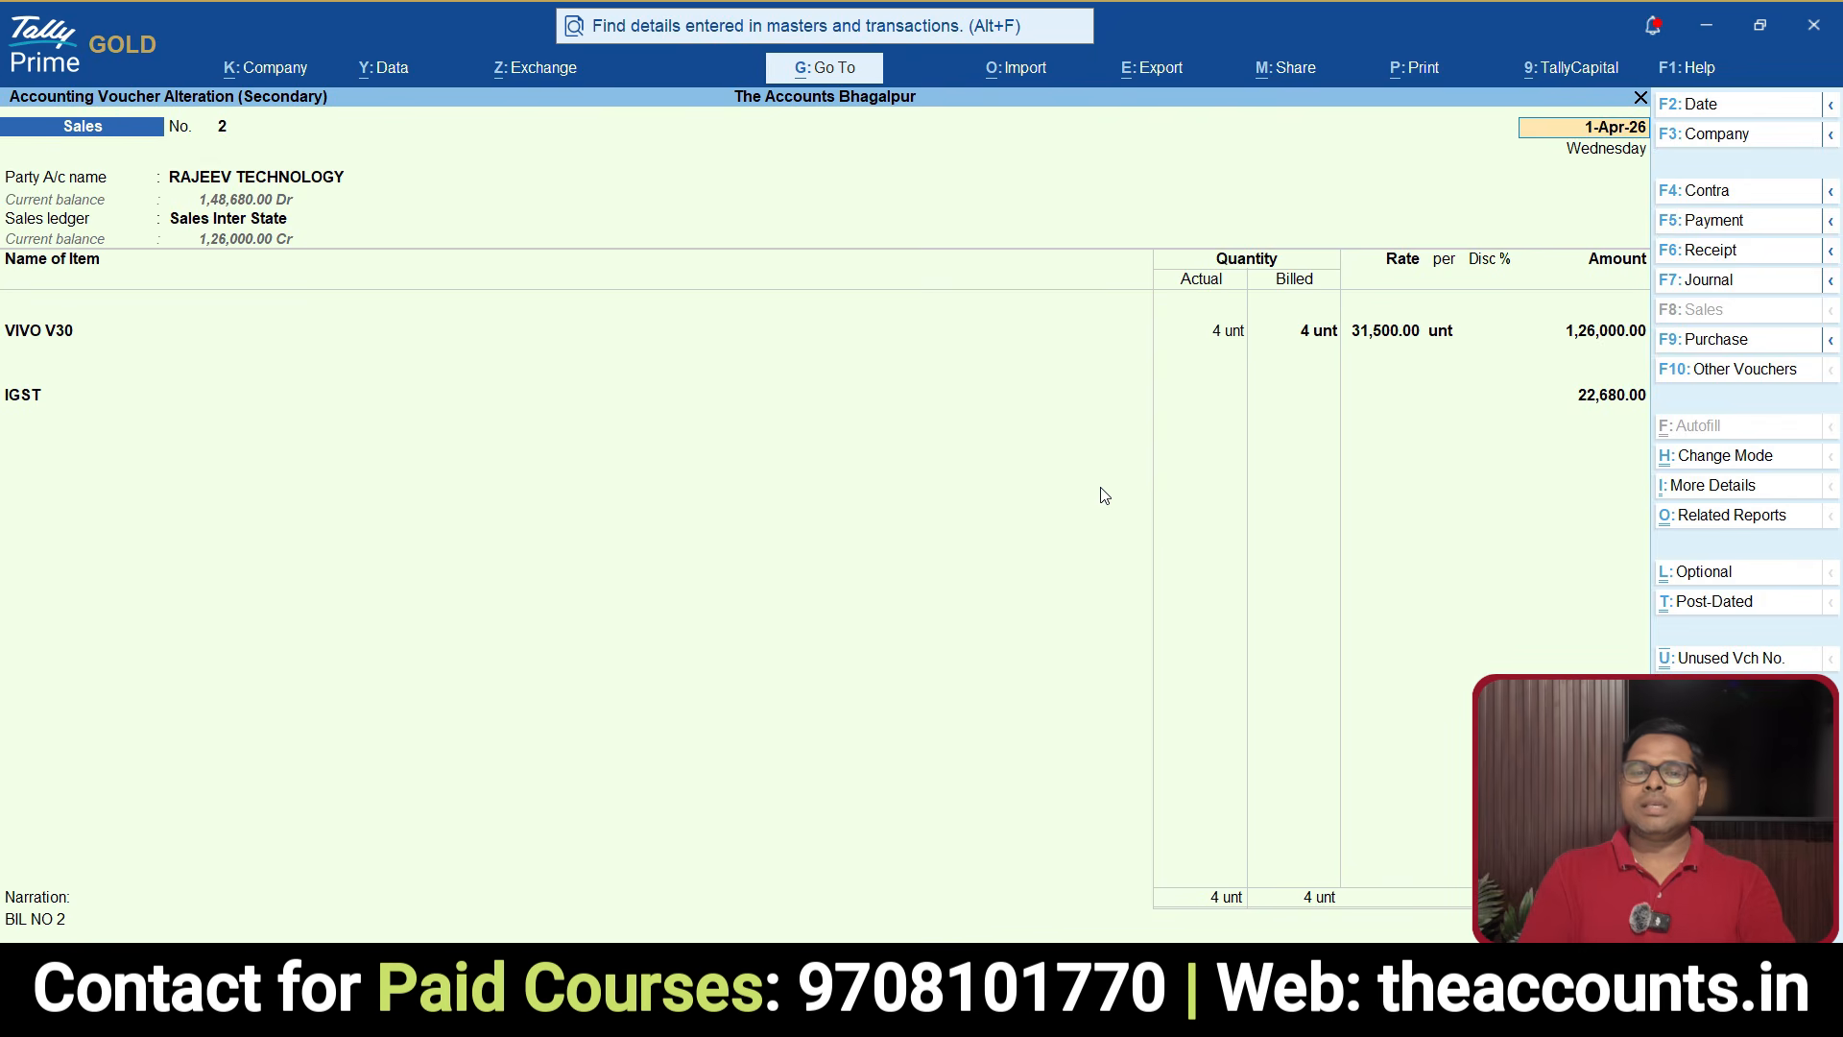
pyautogui.press('Escape')
pyautogui.press('Escape')
pyautogui.press('Escape')
pyautogui.press('Escape')
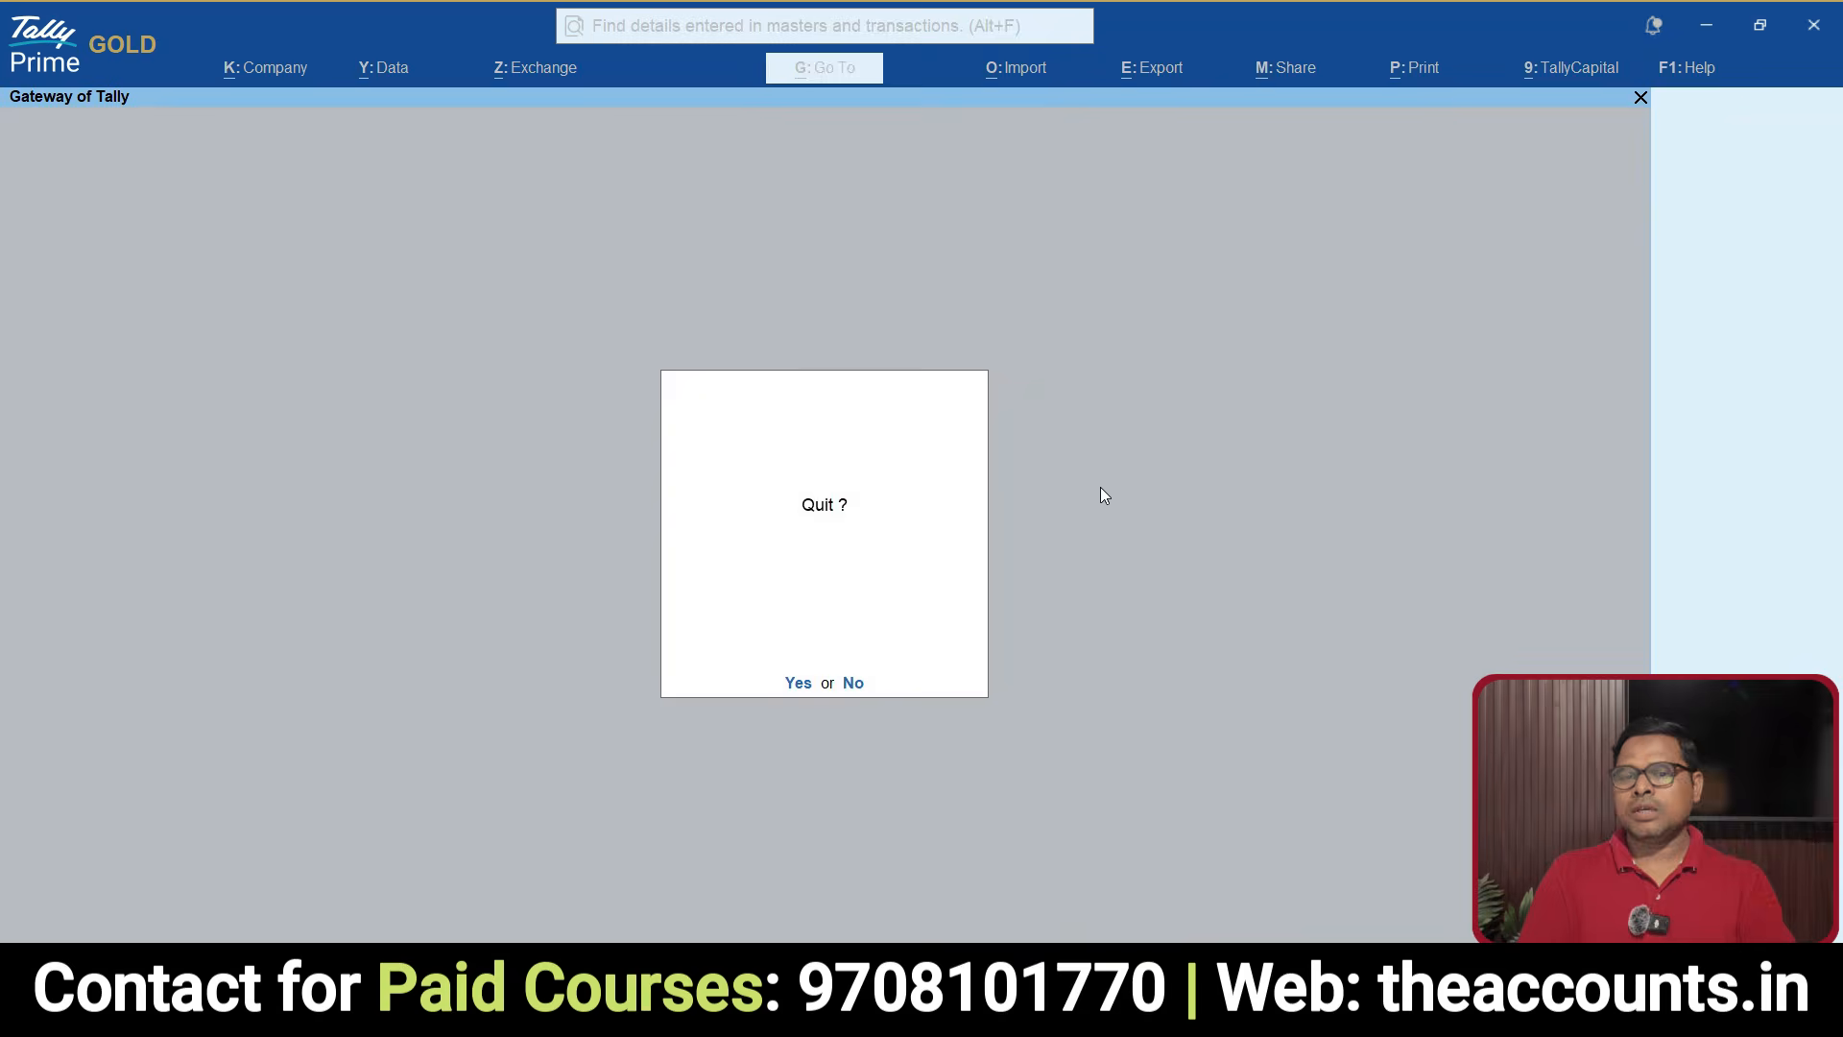
pyautogui.press('Escape')
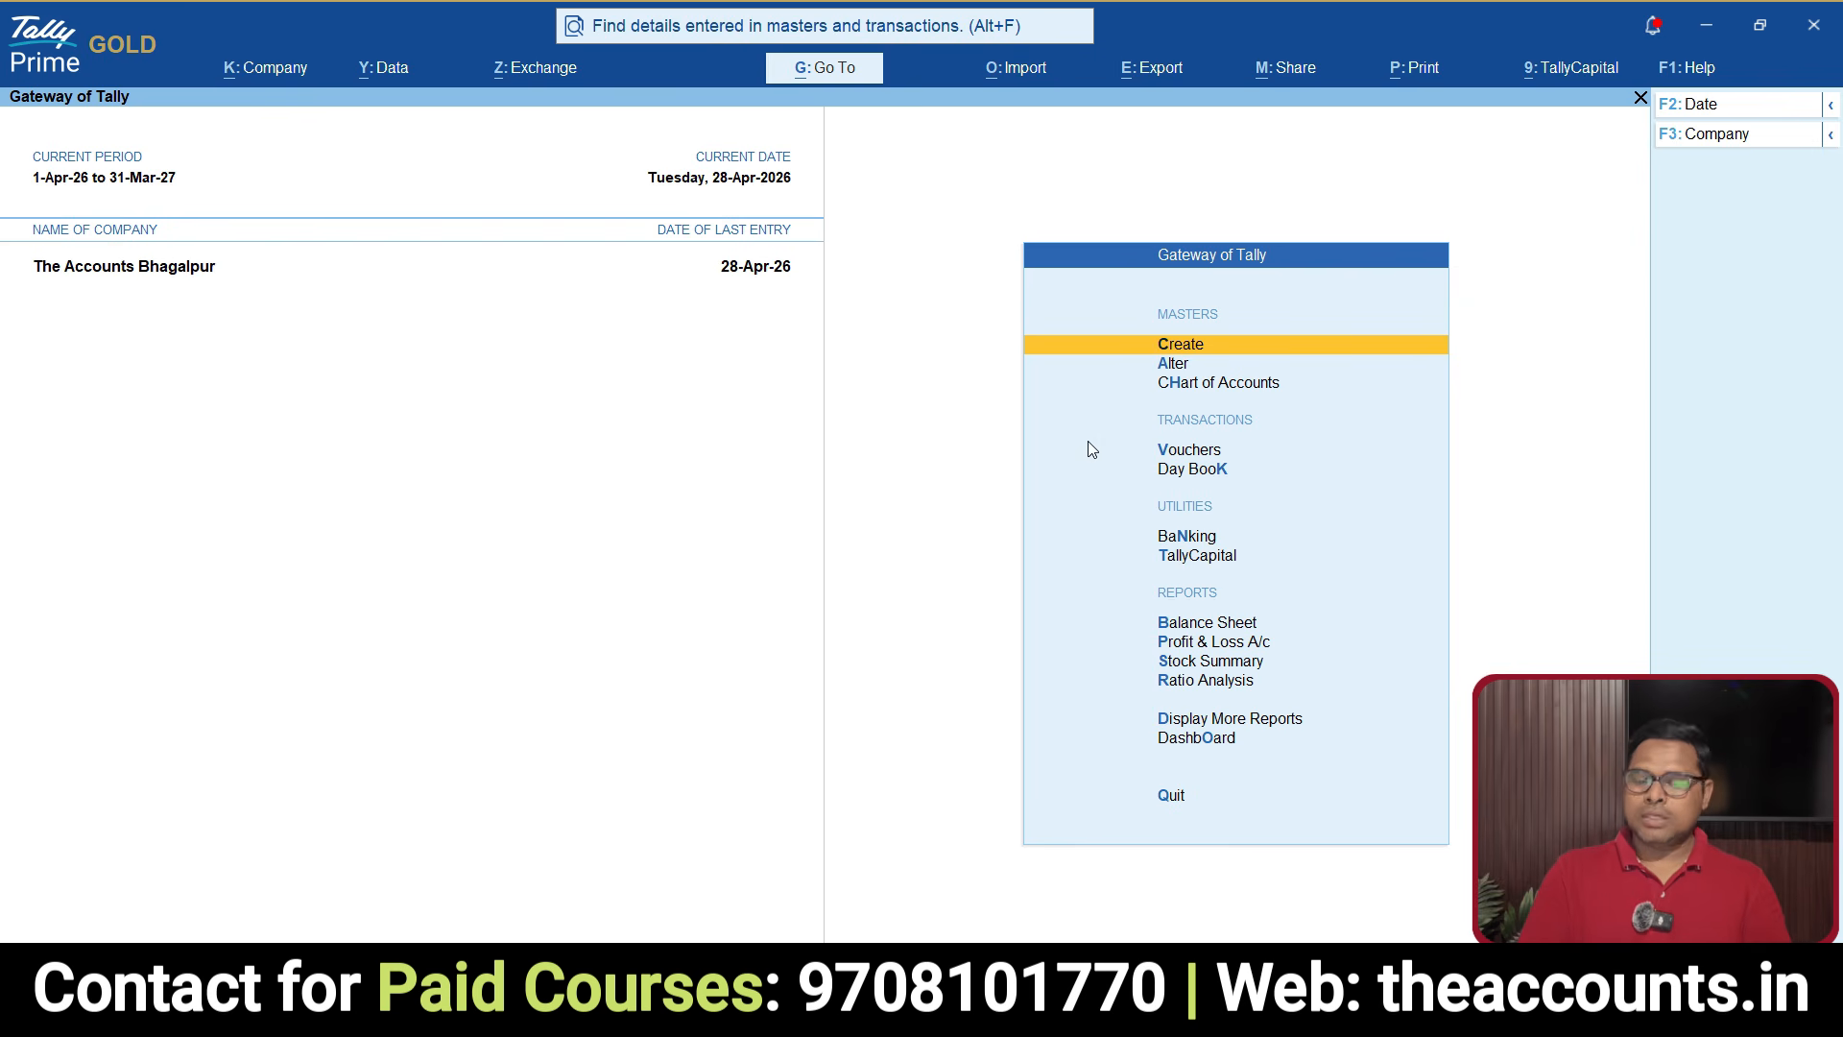
# Step: Open the Sales voucher type for alteration
pyautogui.press('Down')
pyautogui.press('Return')
pyautogui.press('Down')
pyautogui.press('Down')
pyautogui.press('Down')
pyautogui.press('Return')
pyautogui.write('Sal')
pyautogui.press('Down')
pyautogui.press('Up')
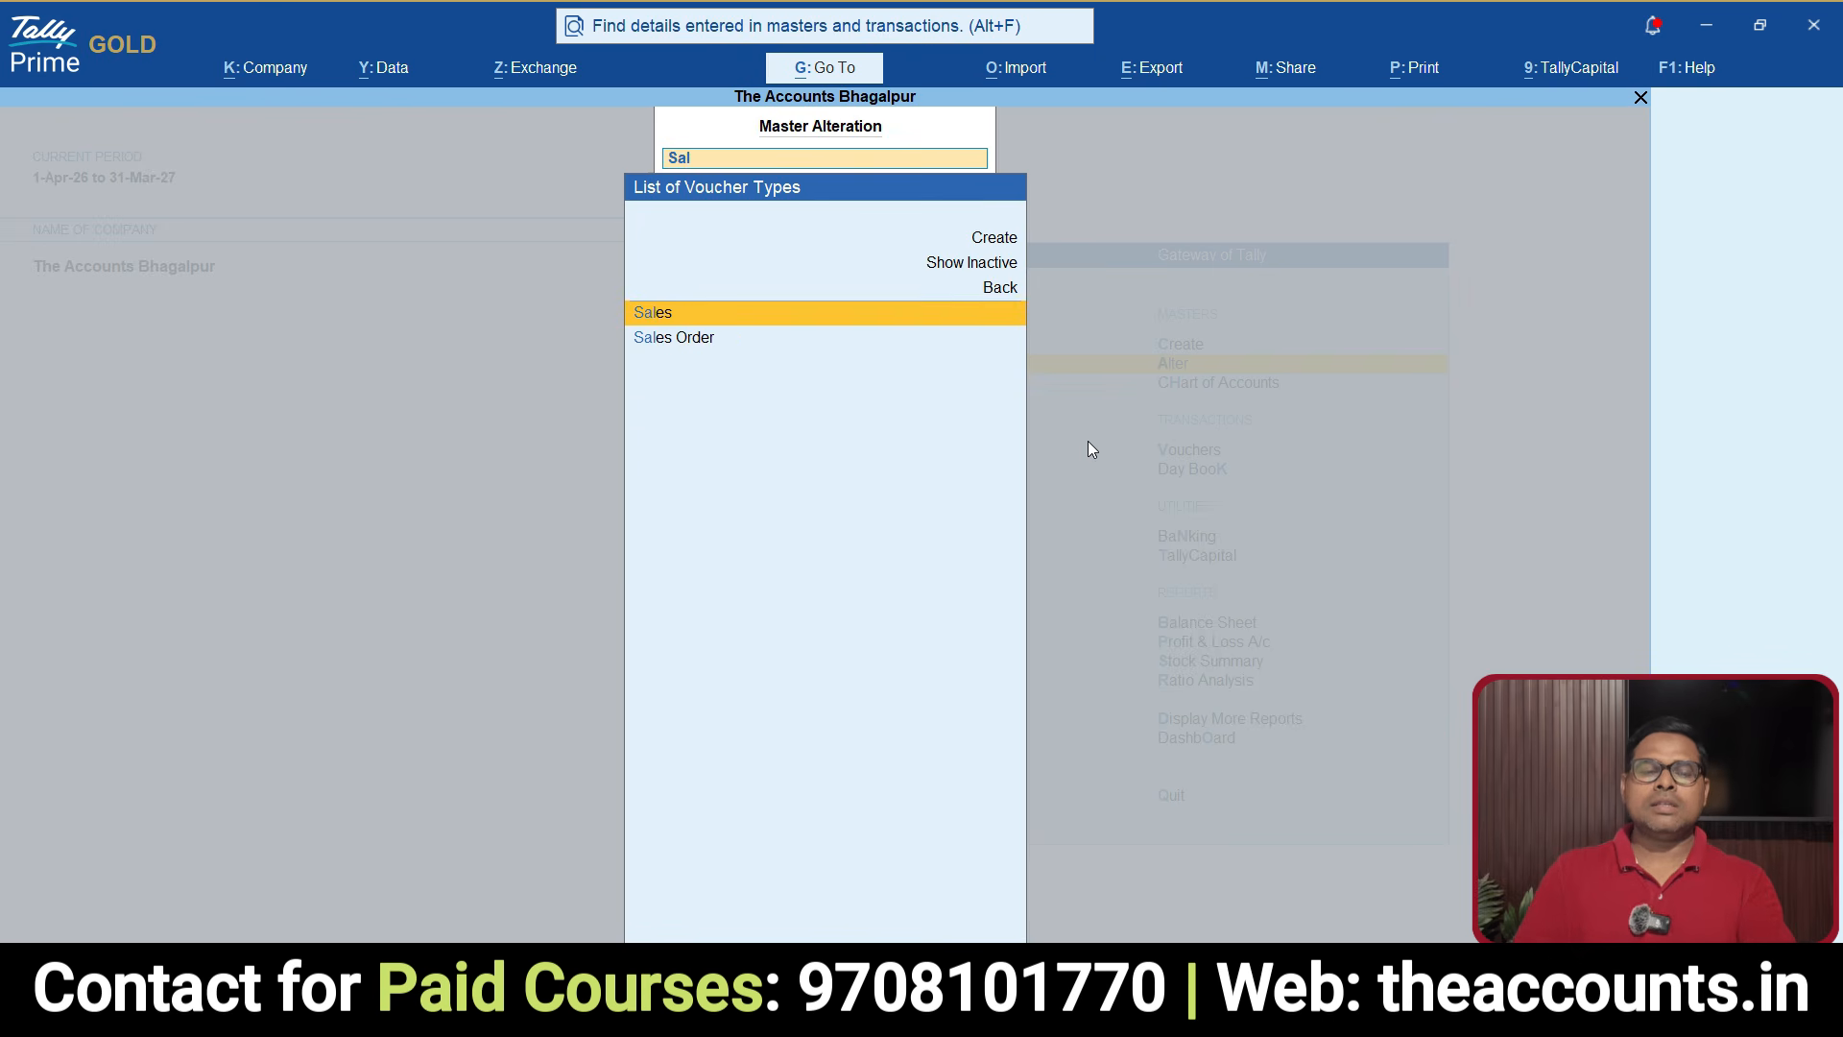
pyautogui.press('Return')
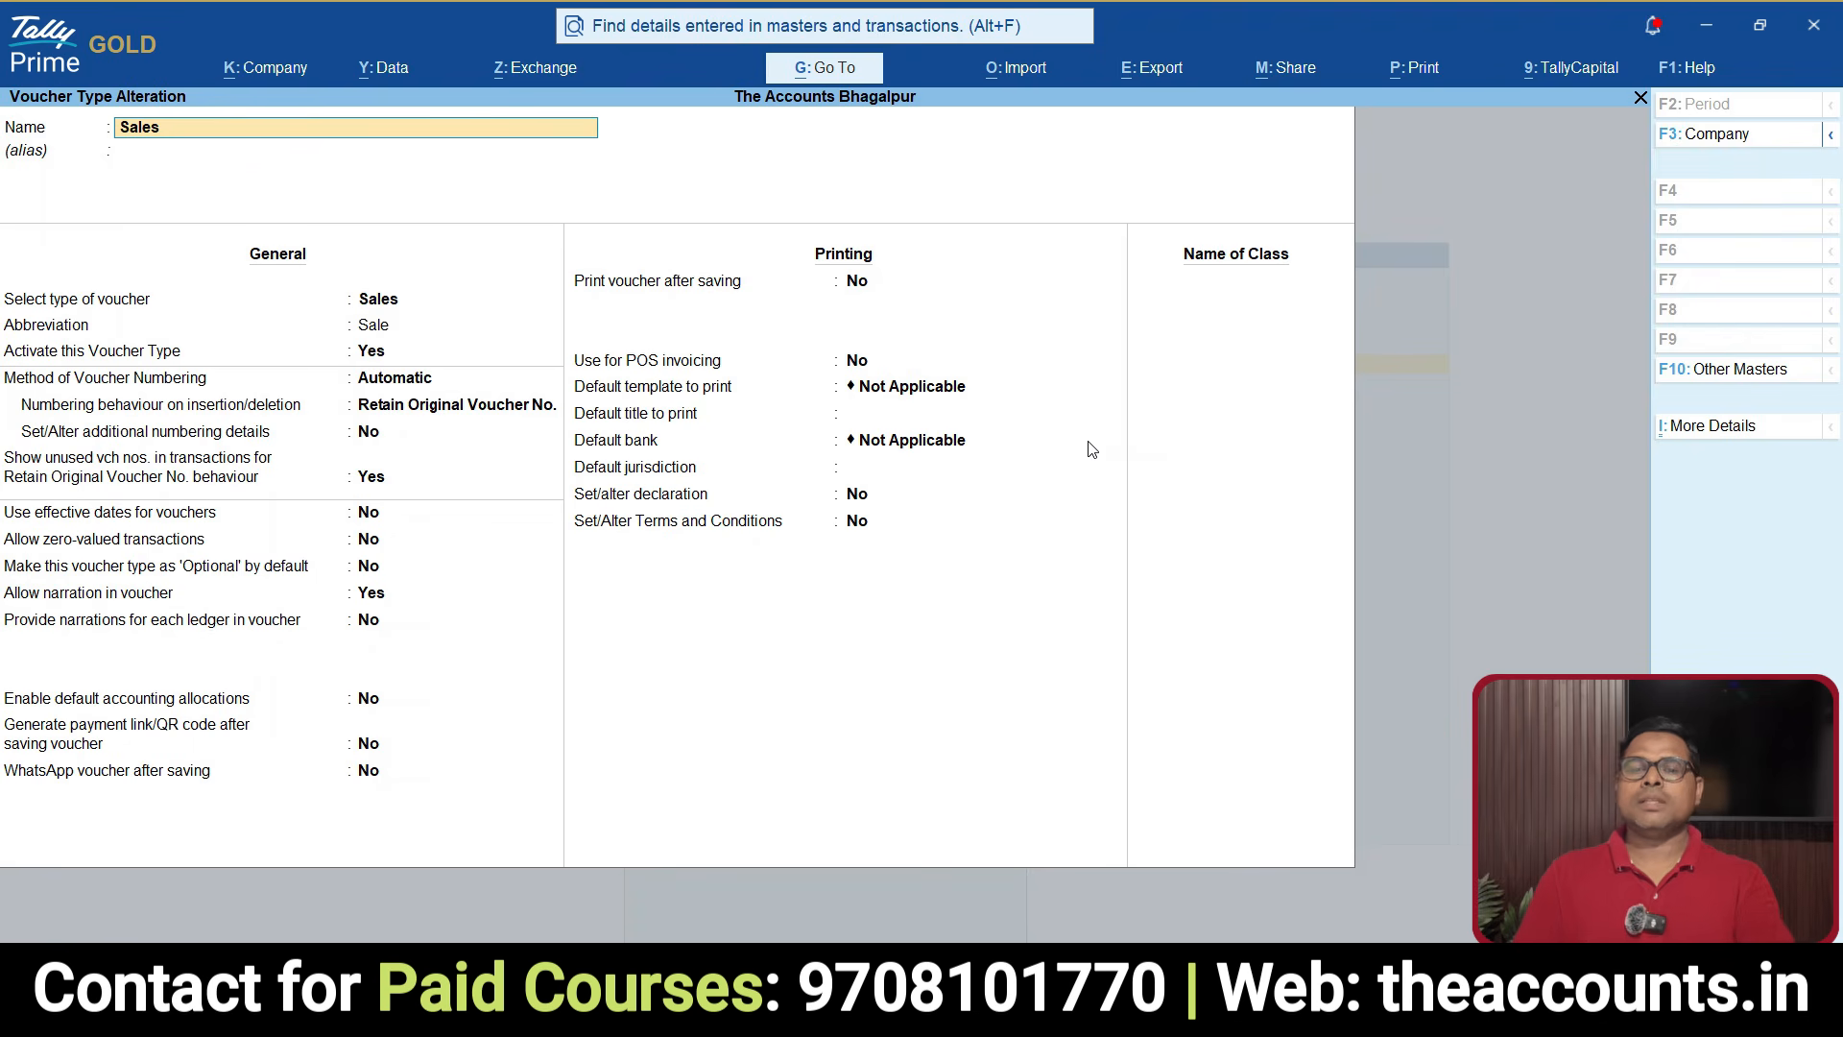
# Step: Set the Sales voucher type to print after saving, with My Format as its default template to print
pyautogui.click(853, 288)
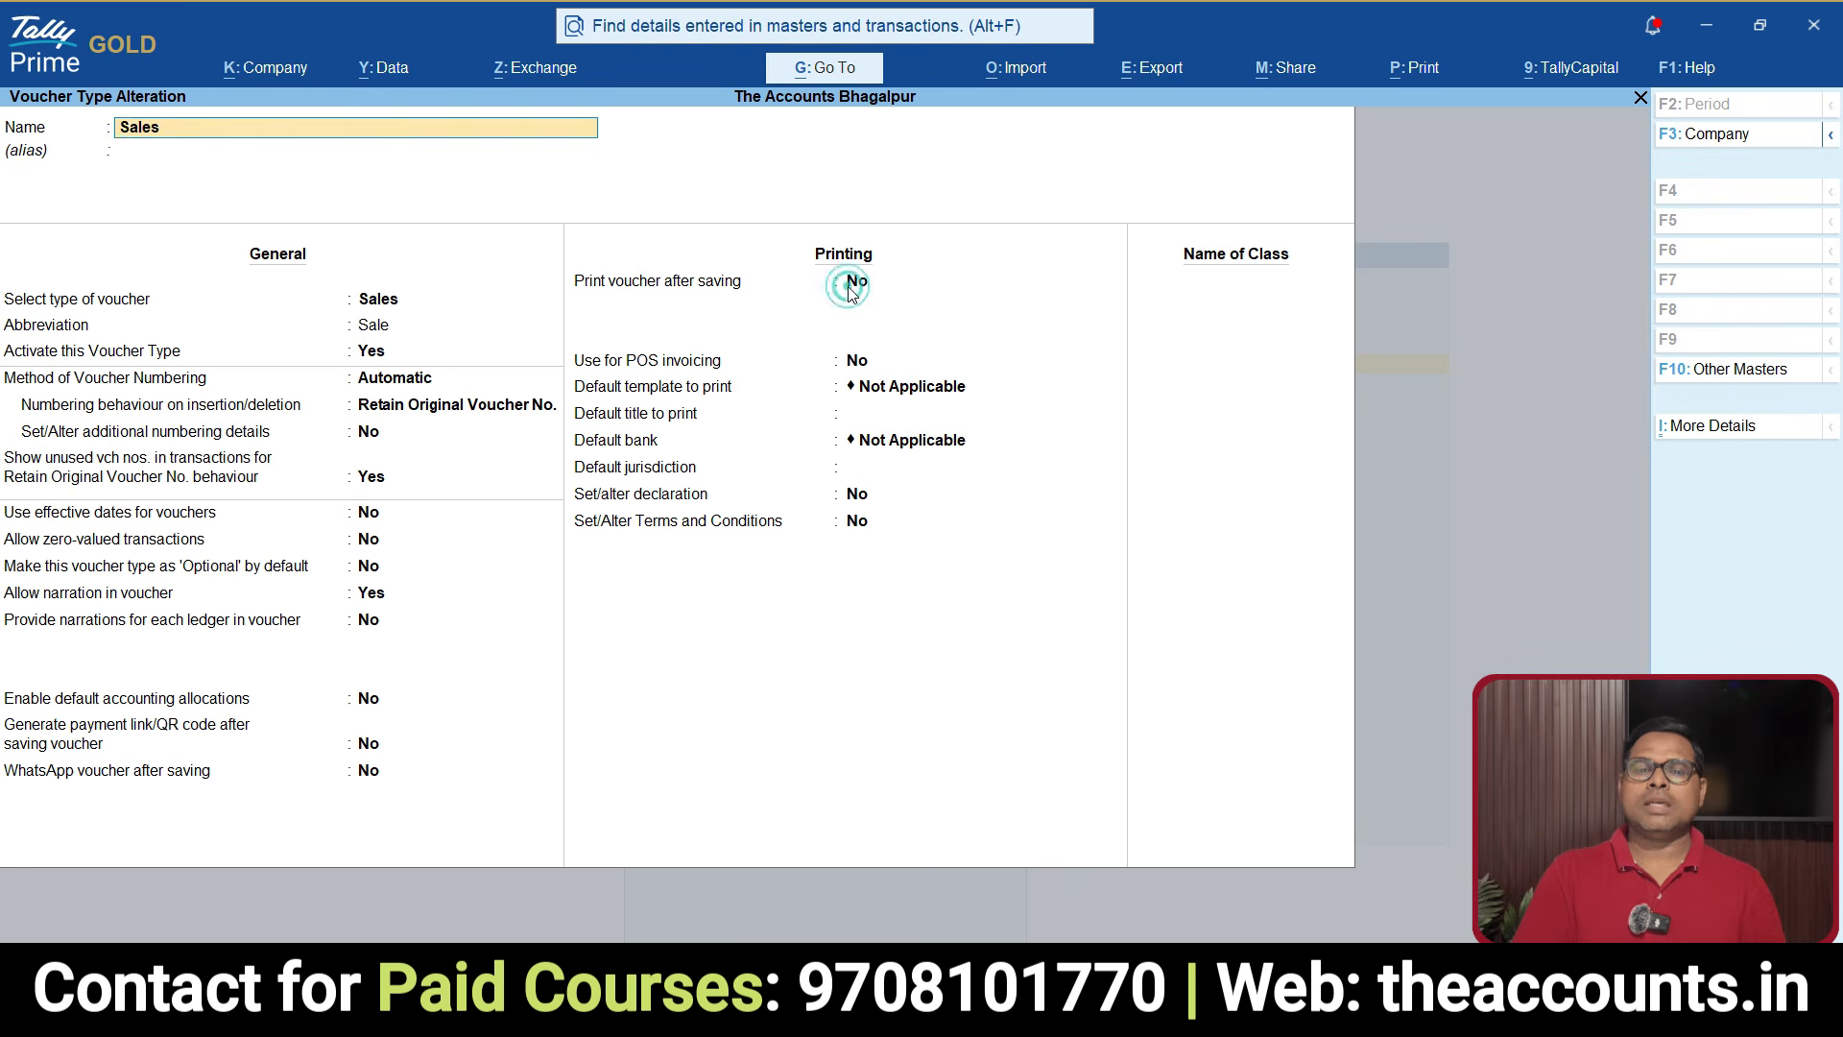
pyautogui.press('y')
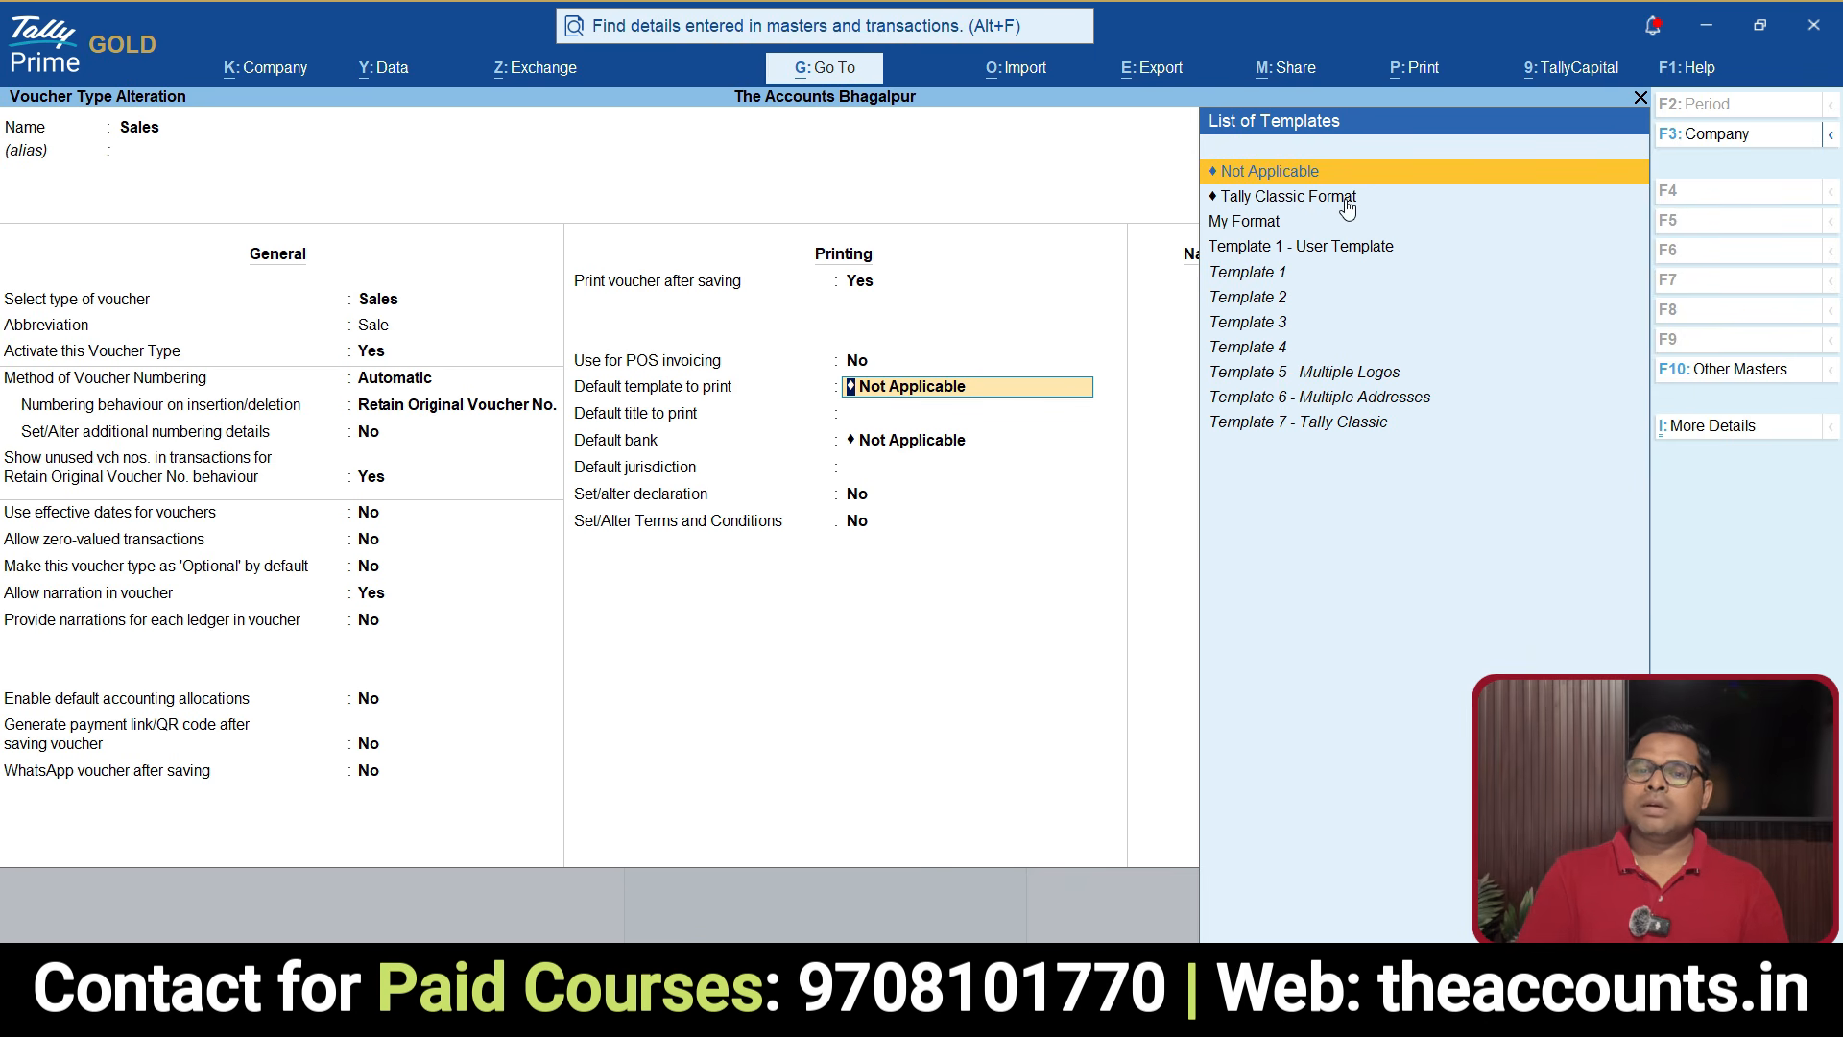
pyautogui.press('Down')
pyautogui.press('Down')
pyautogui.press('Down')
pyautogui.press('Up')
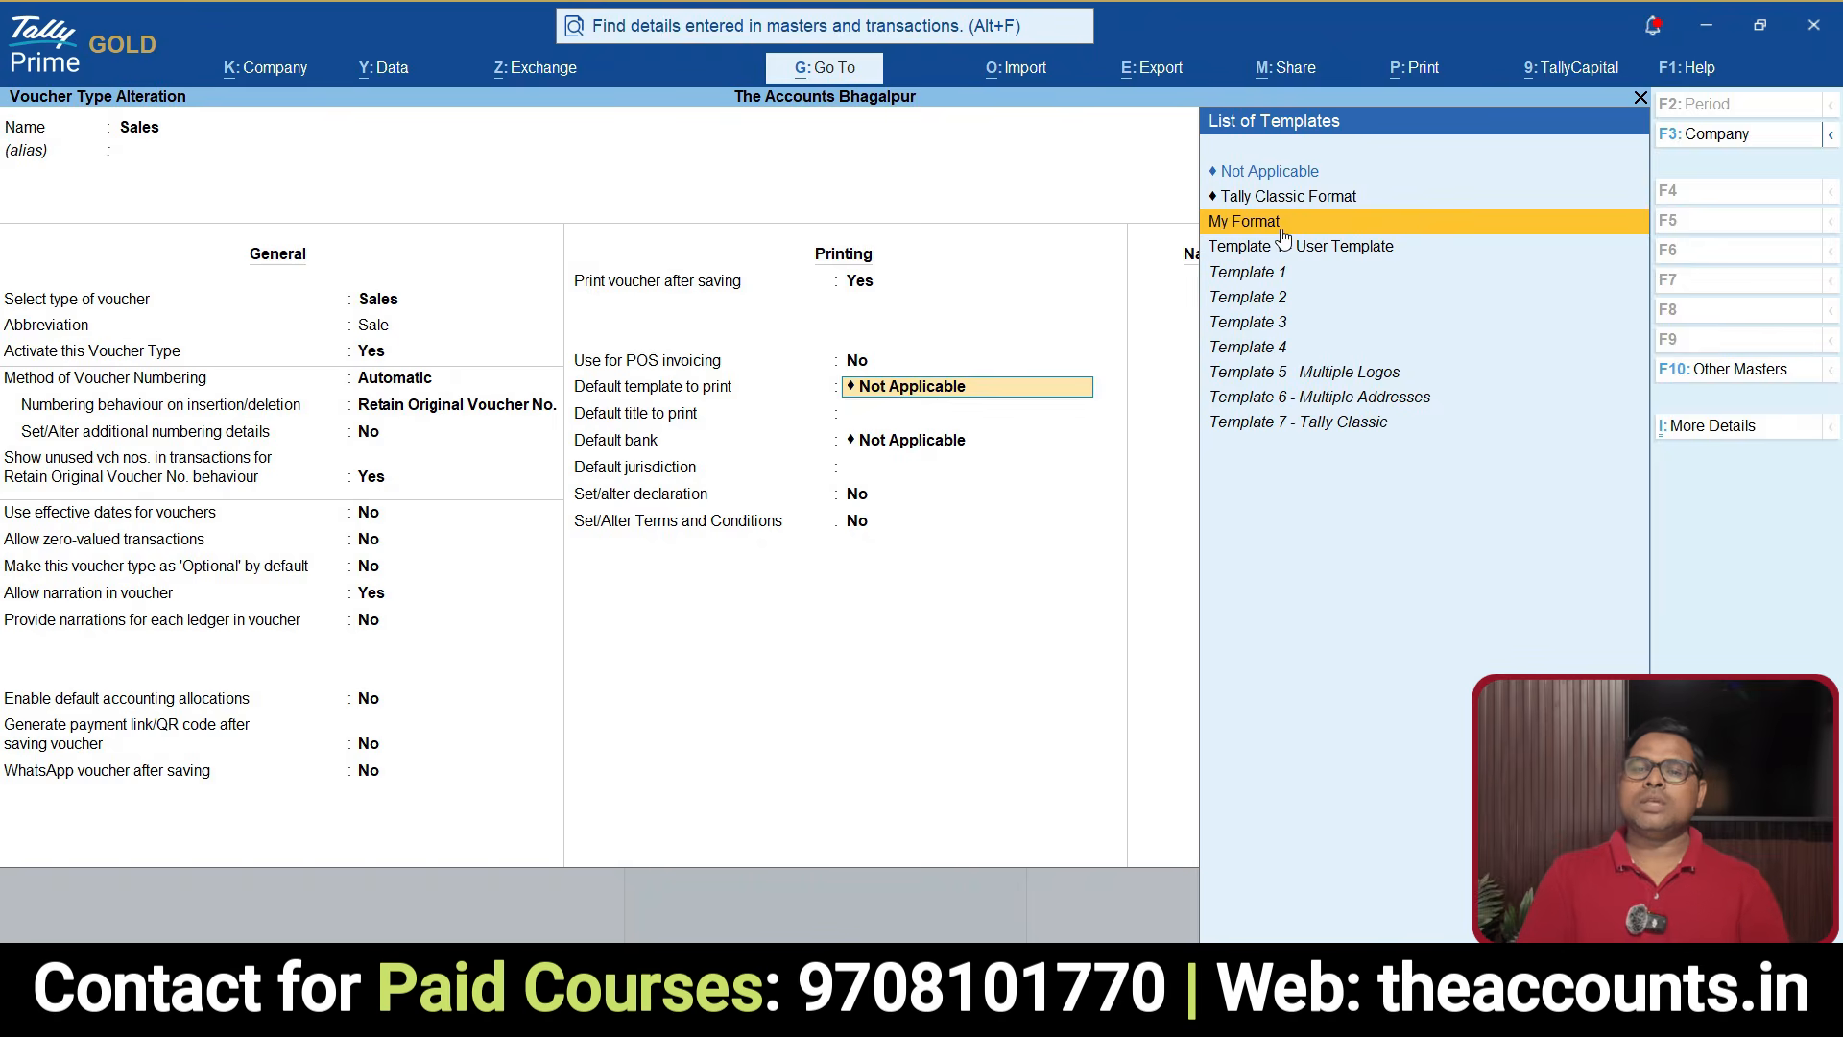
pyautogui.click(1264, 223)
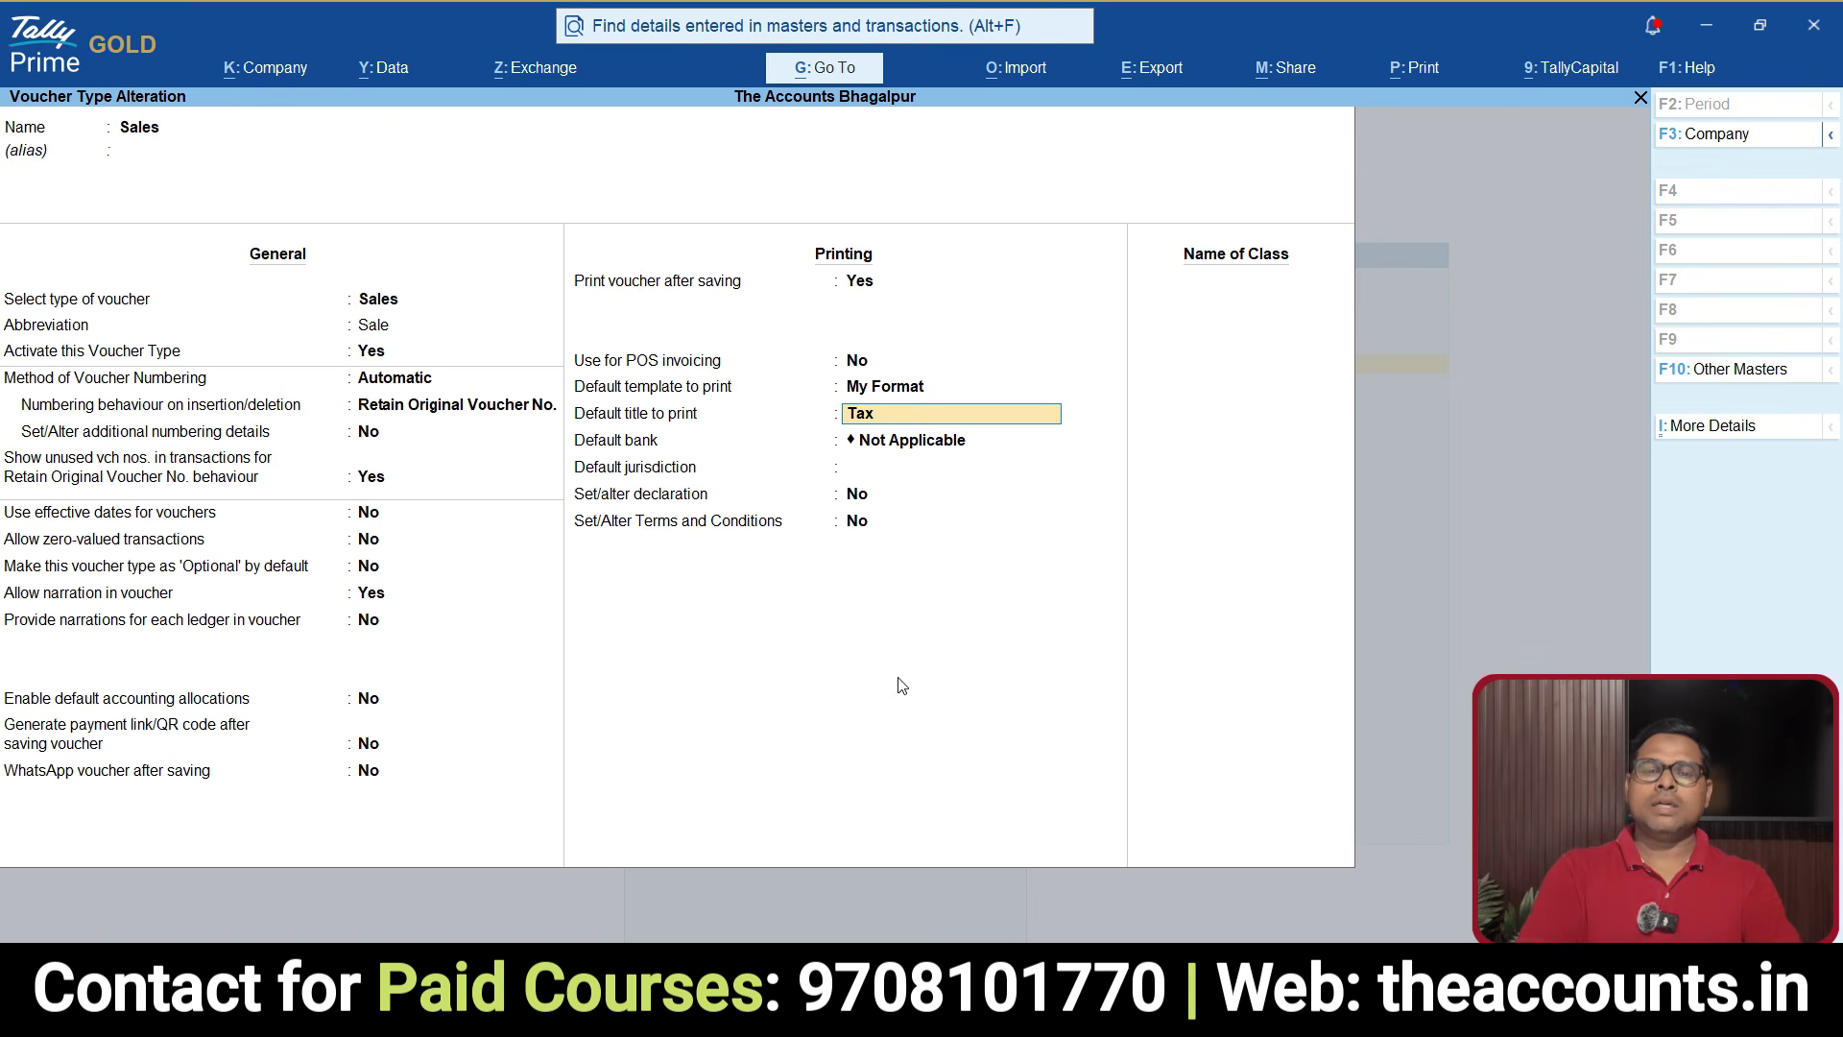
# Step: Set the default print title to Tax Invoice, the default bank to SBI and the default jurisdiction to Bhagalpur
pyautogui.write('Tax Invoice')
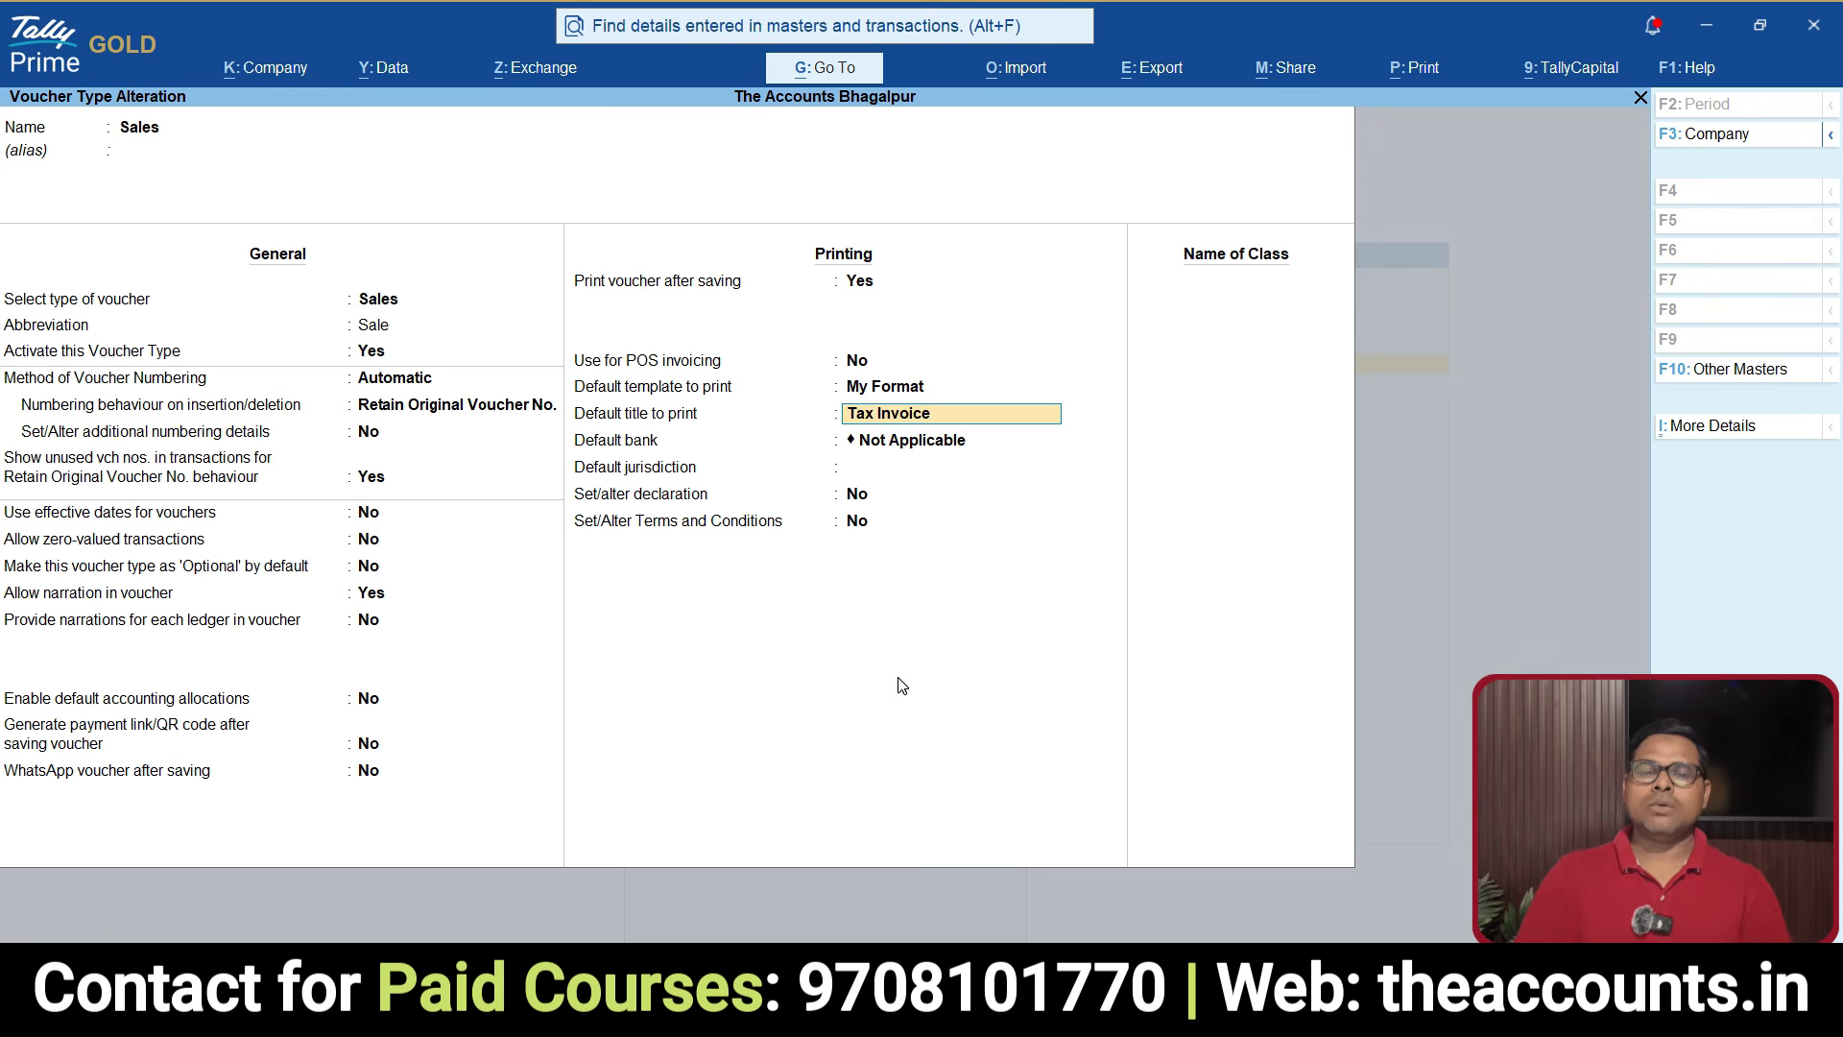
pyautogui.press('Return')
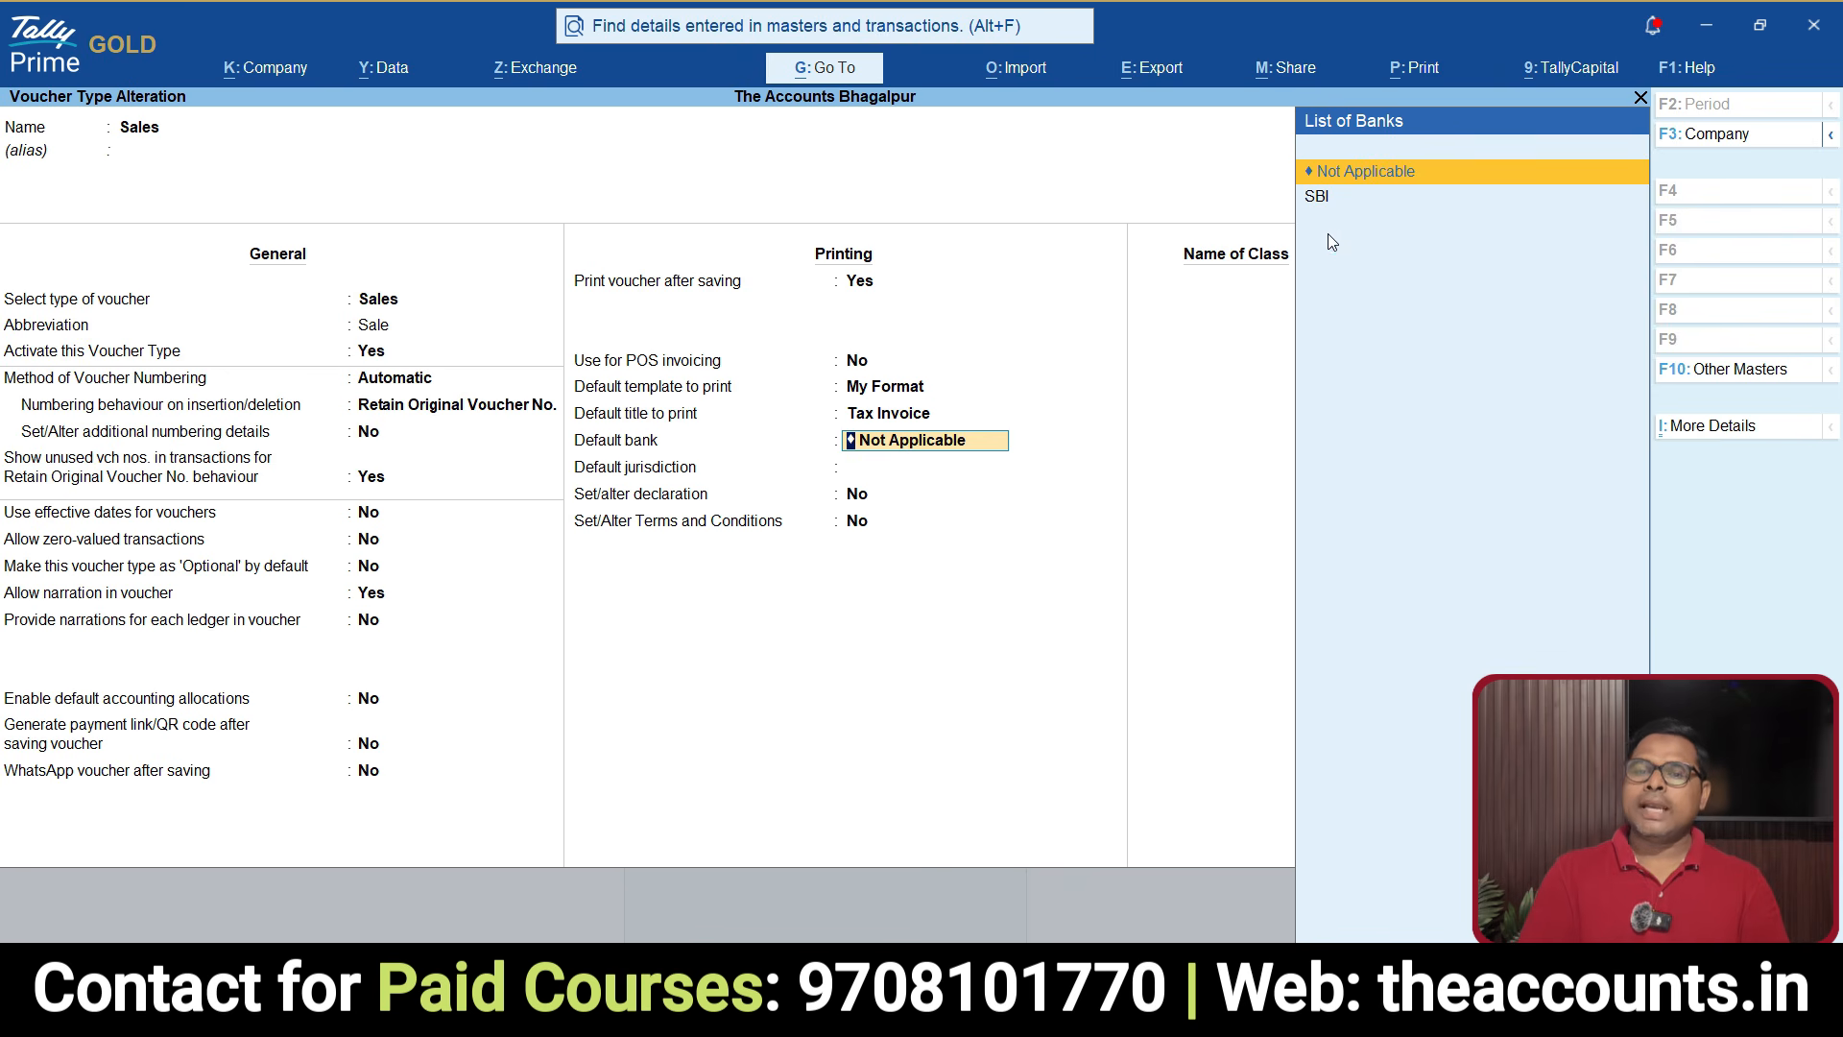
pyautogui.click(1321, 204)
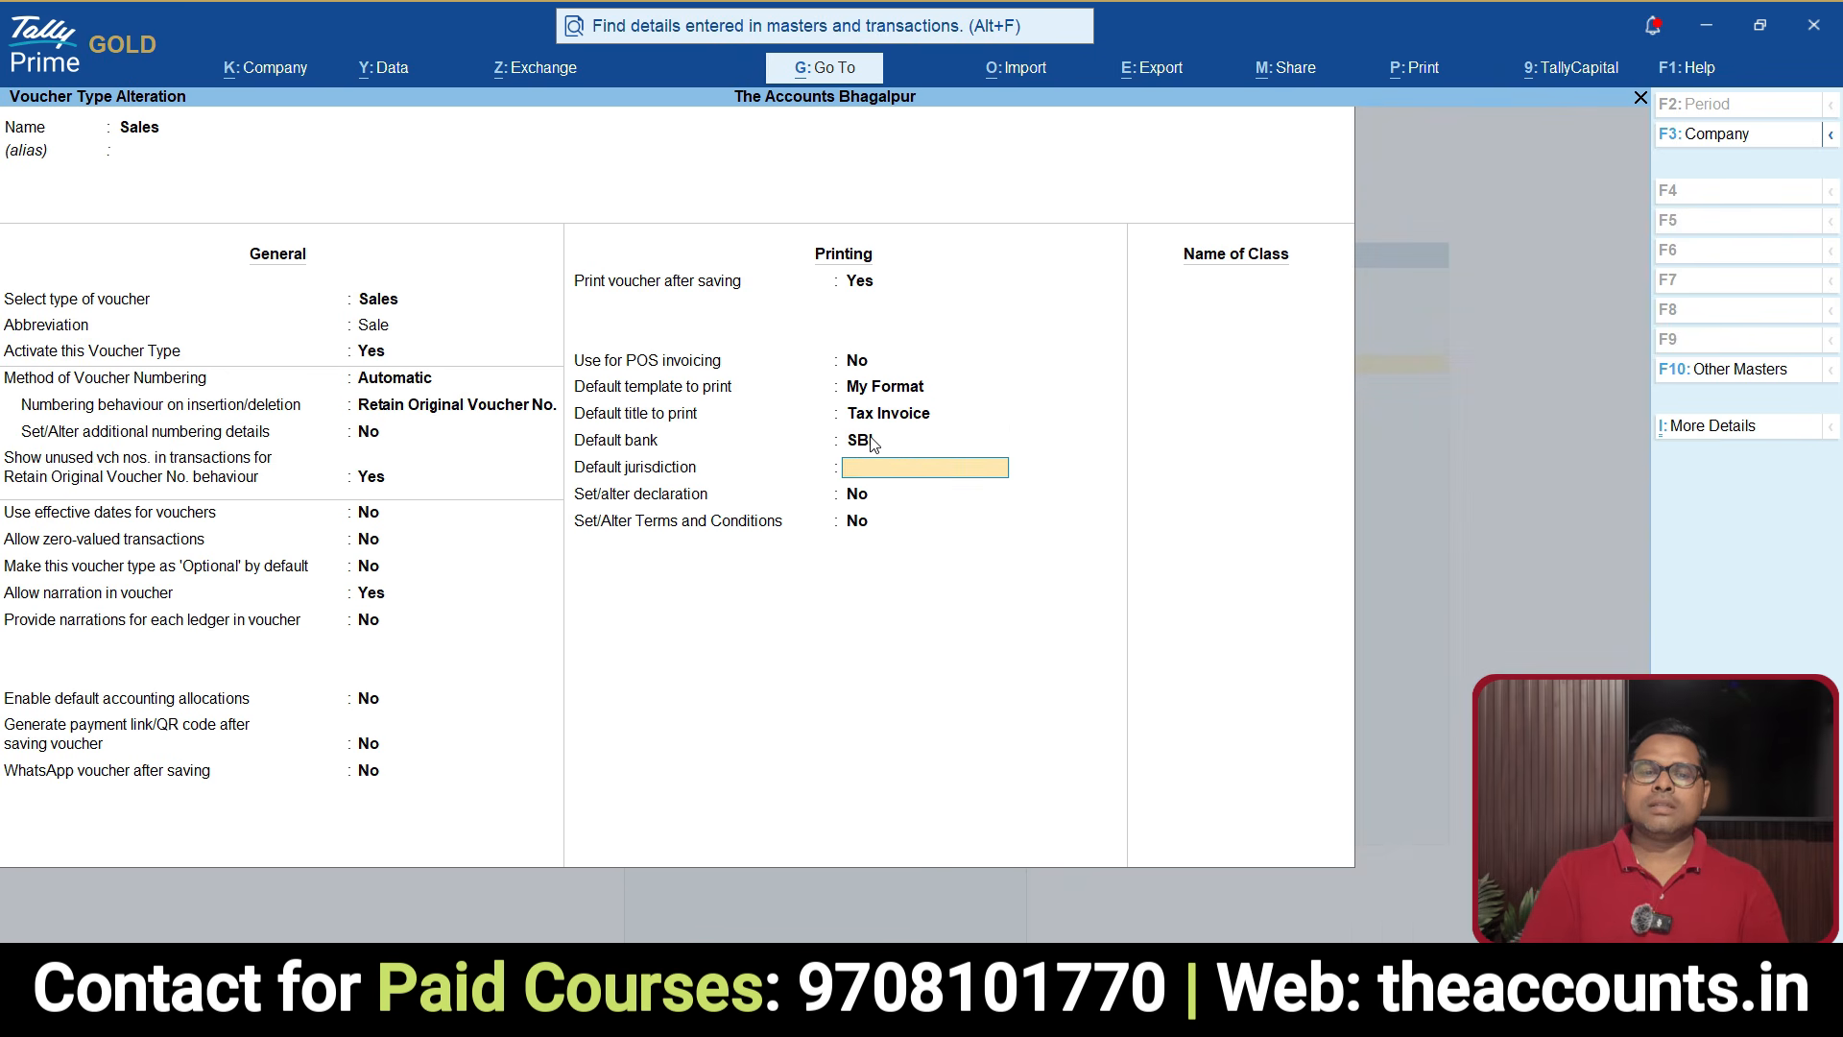
pyautogui.write('Bhagalpur')
pyautogui.press('Return')
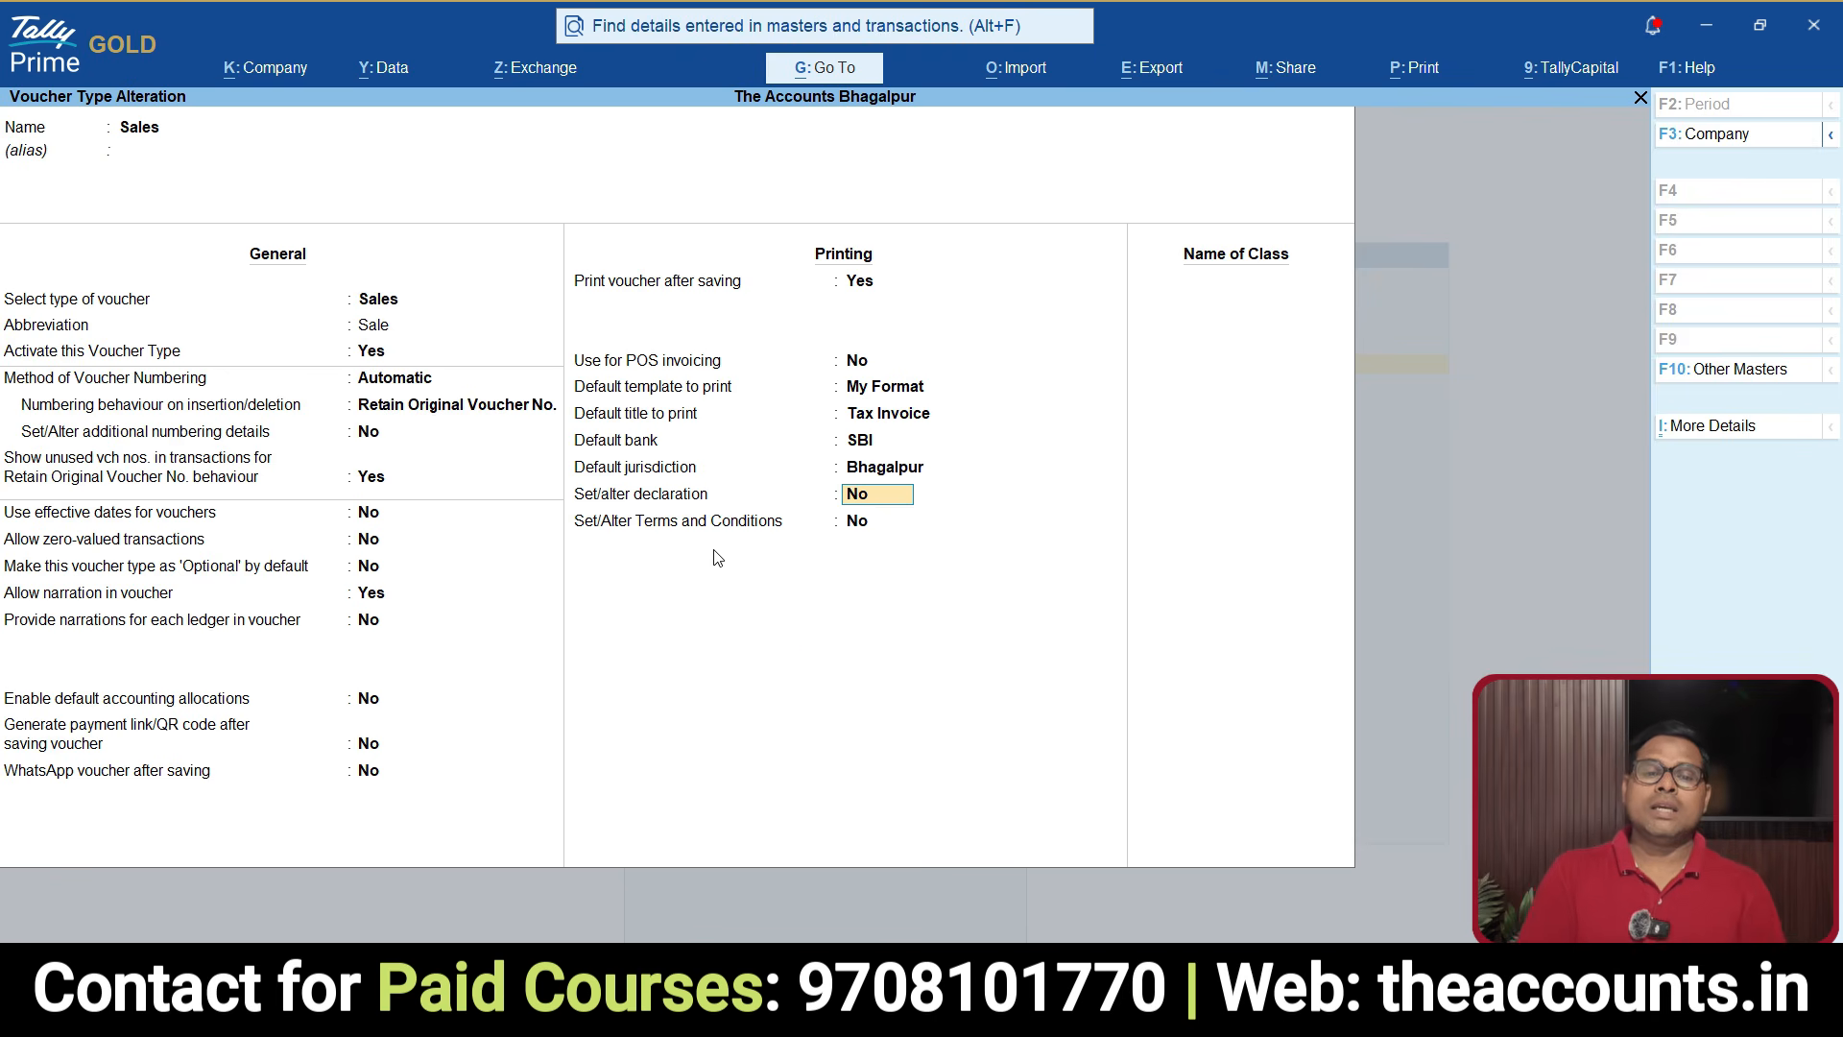
pyautogui.hotkey('ctrl', '1')
pyautogui.click(737, 521)
pyautogui.moveTo(602, 511)
pyautogui.mouseDown()
pyautogui.moveTo(748, 498)
pyautogui.moveTo(306, 389)
pyautogui.moveTo(434, 488)
pyautogui.mouseUp()
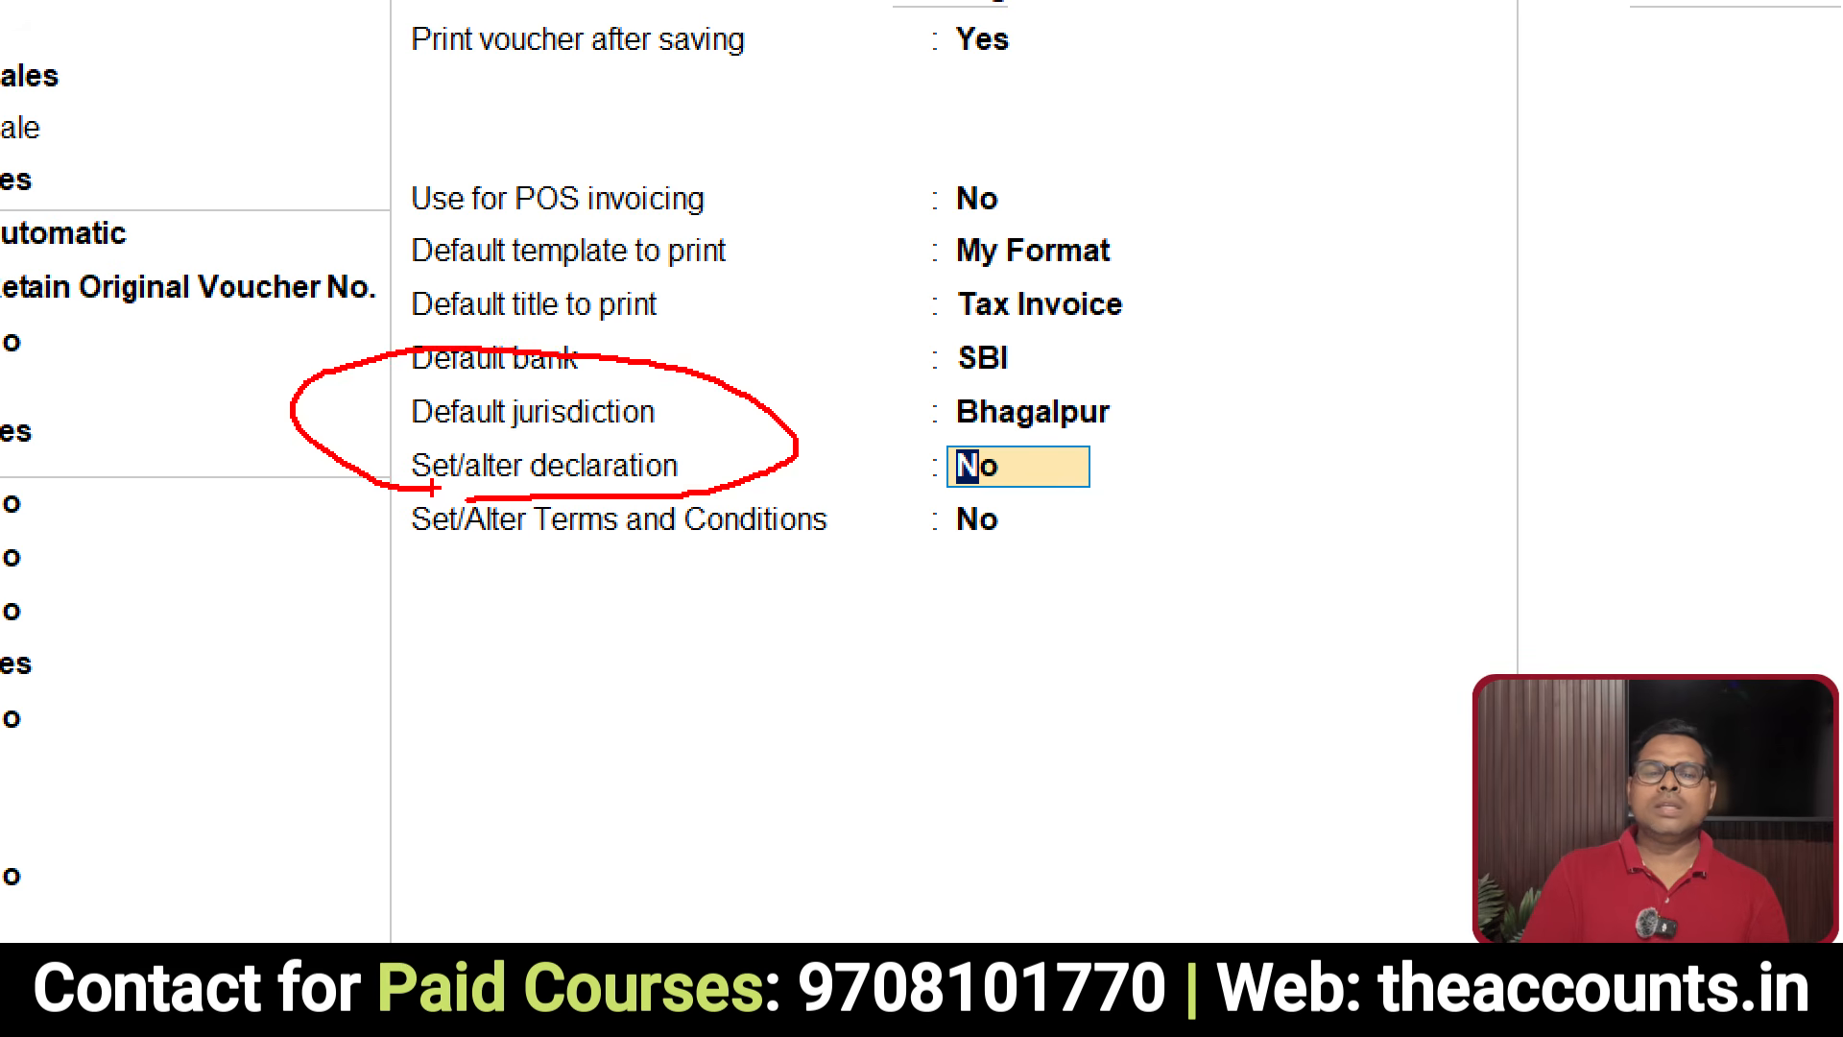
pyautogui.moveTo(775, 487)
pyautogui.mouseDown()
pyautogui.moveTo(365, 469)
pyautogui.moveTo(812, 672)
pyautogui.moveTo(715, 445)
pyautogui.mouseUp()
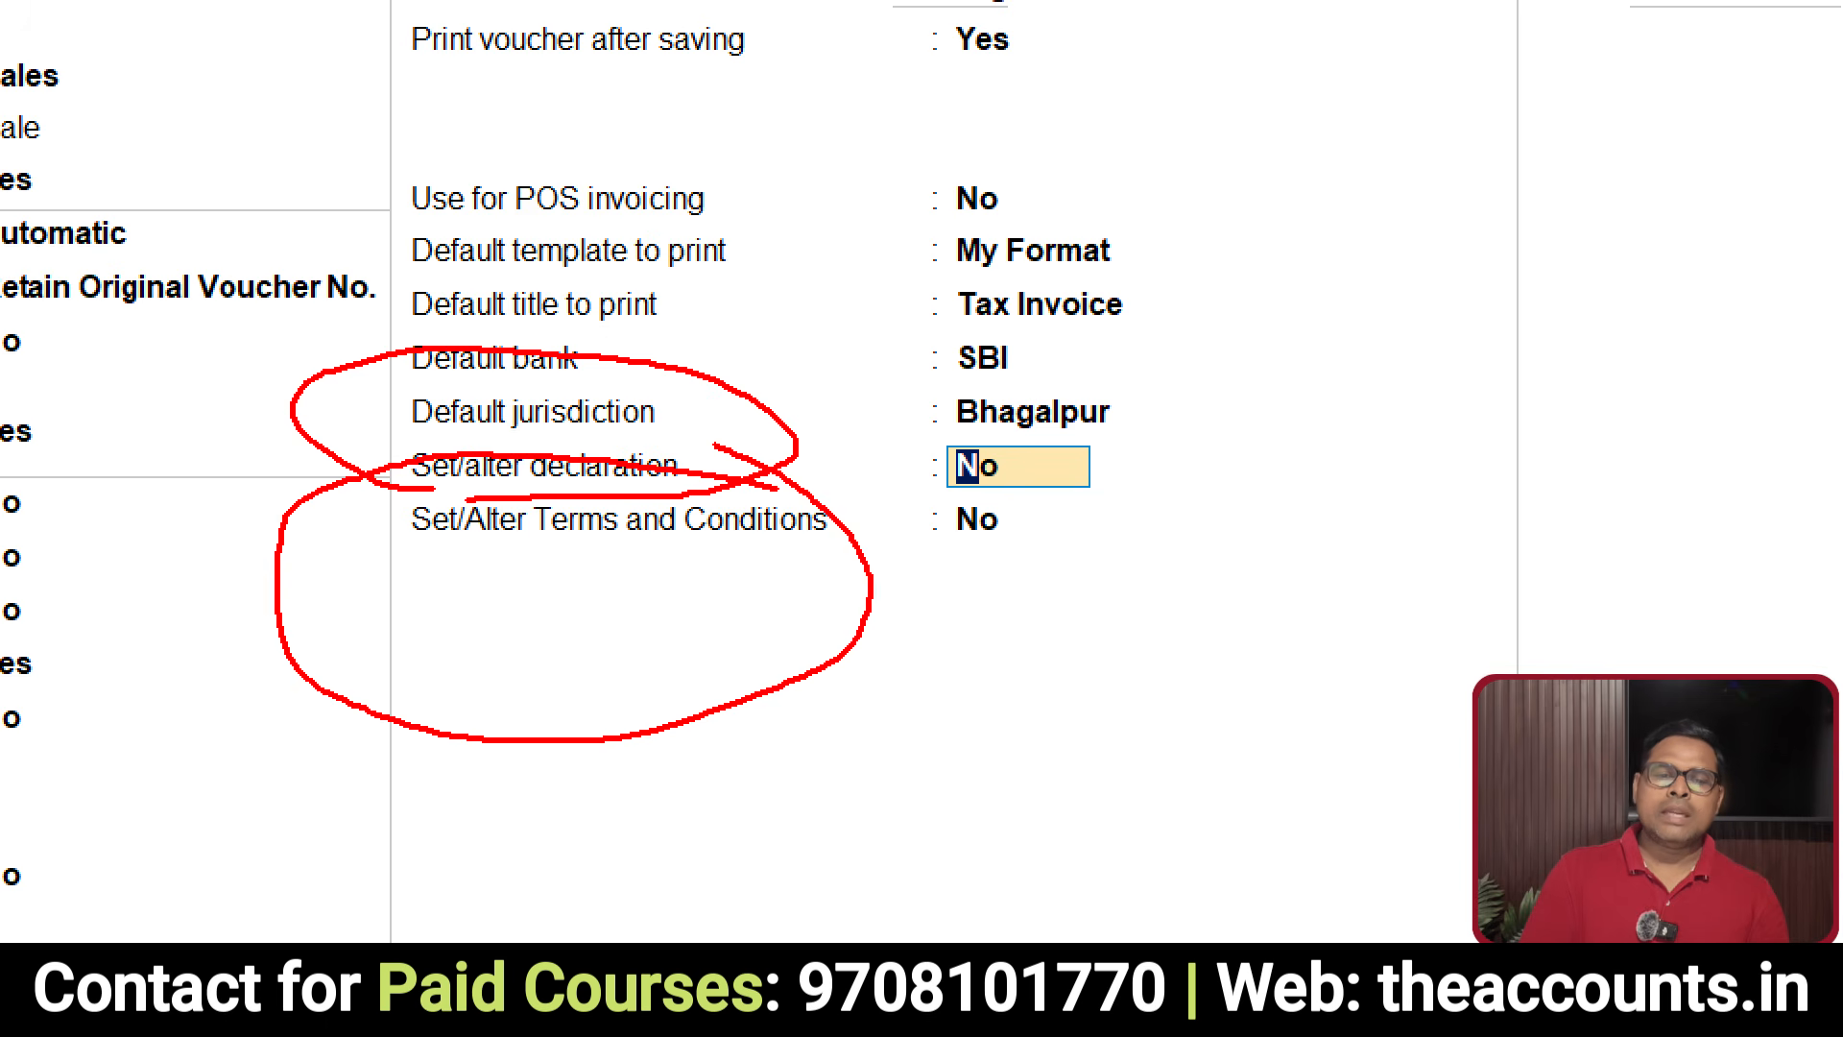
pyautogui.moveTo(554, 605); pyautogui.dragTo(837, 577)
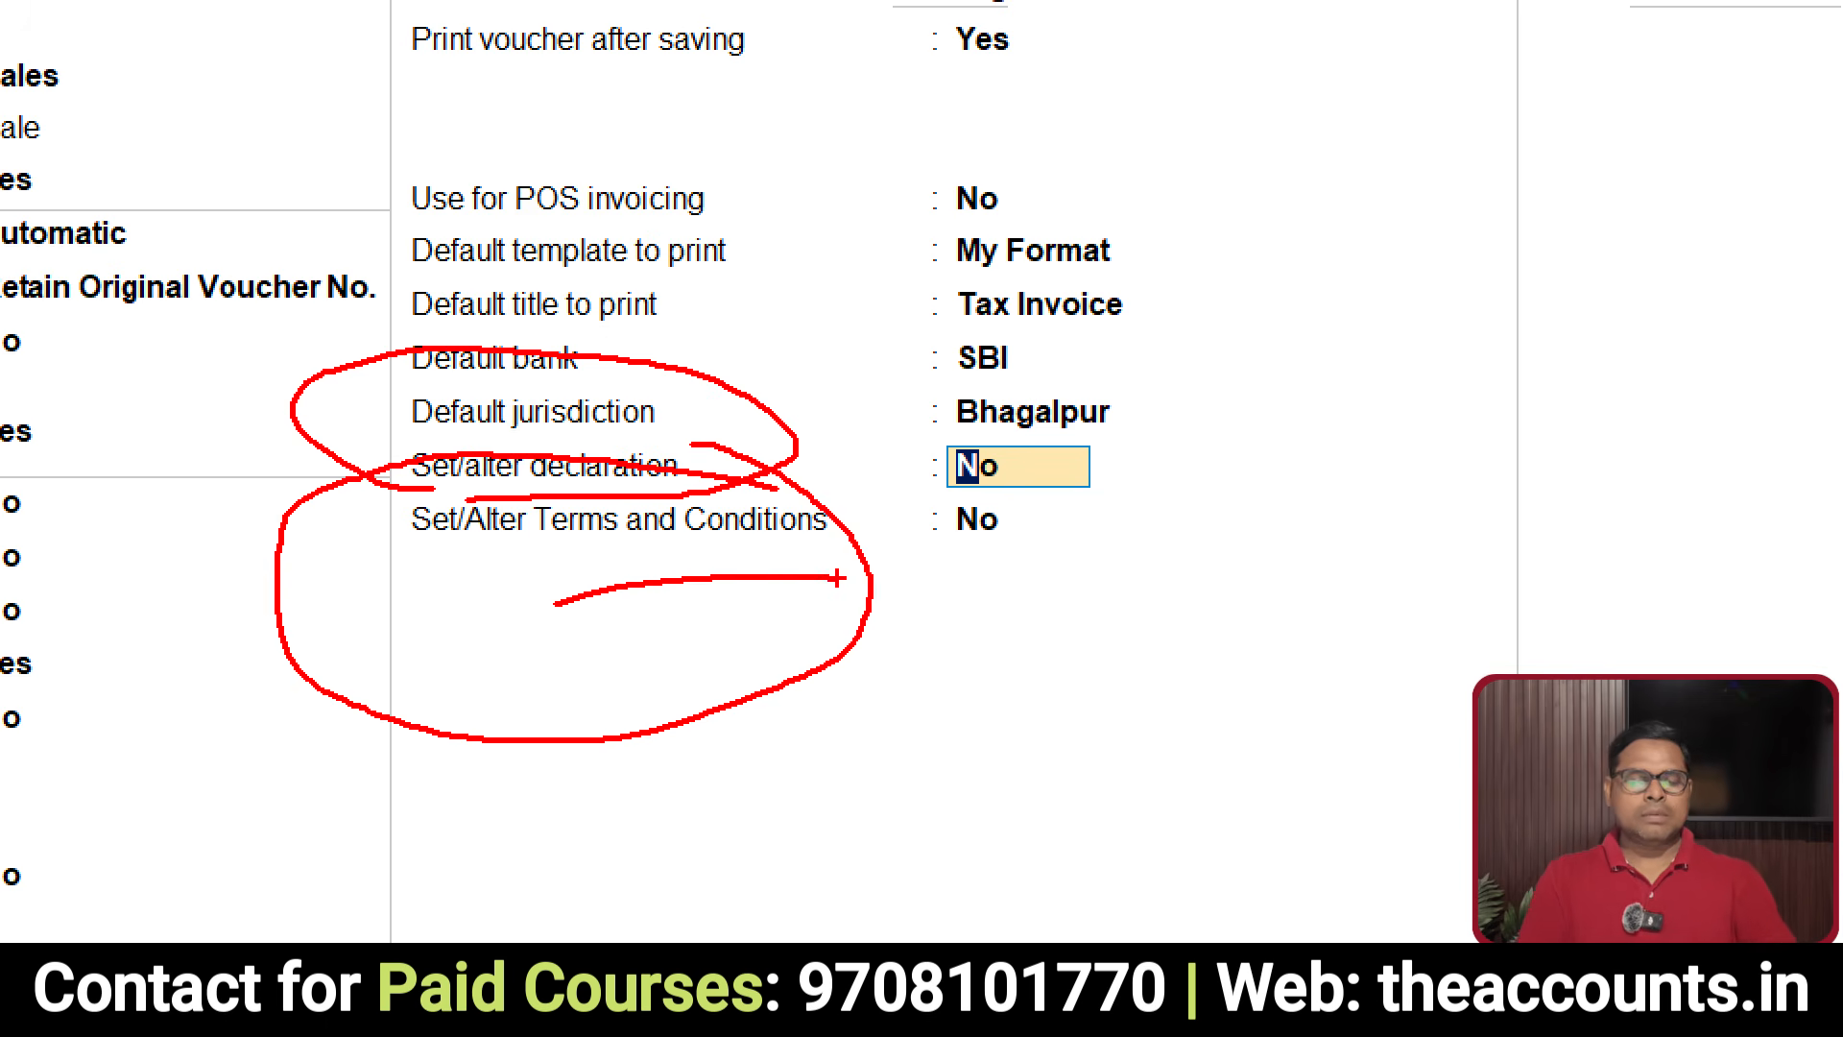
pyautogui.press('Escape')
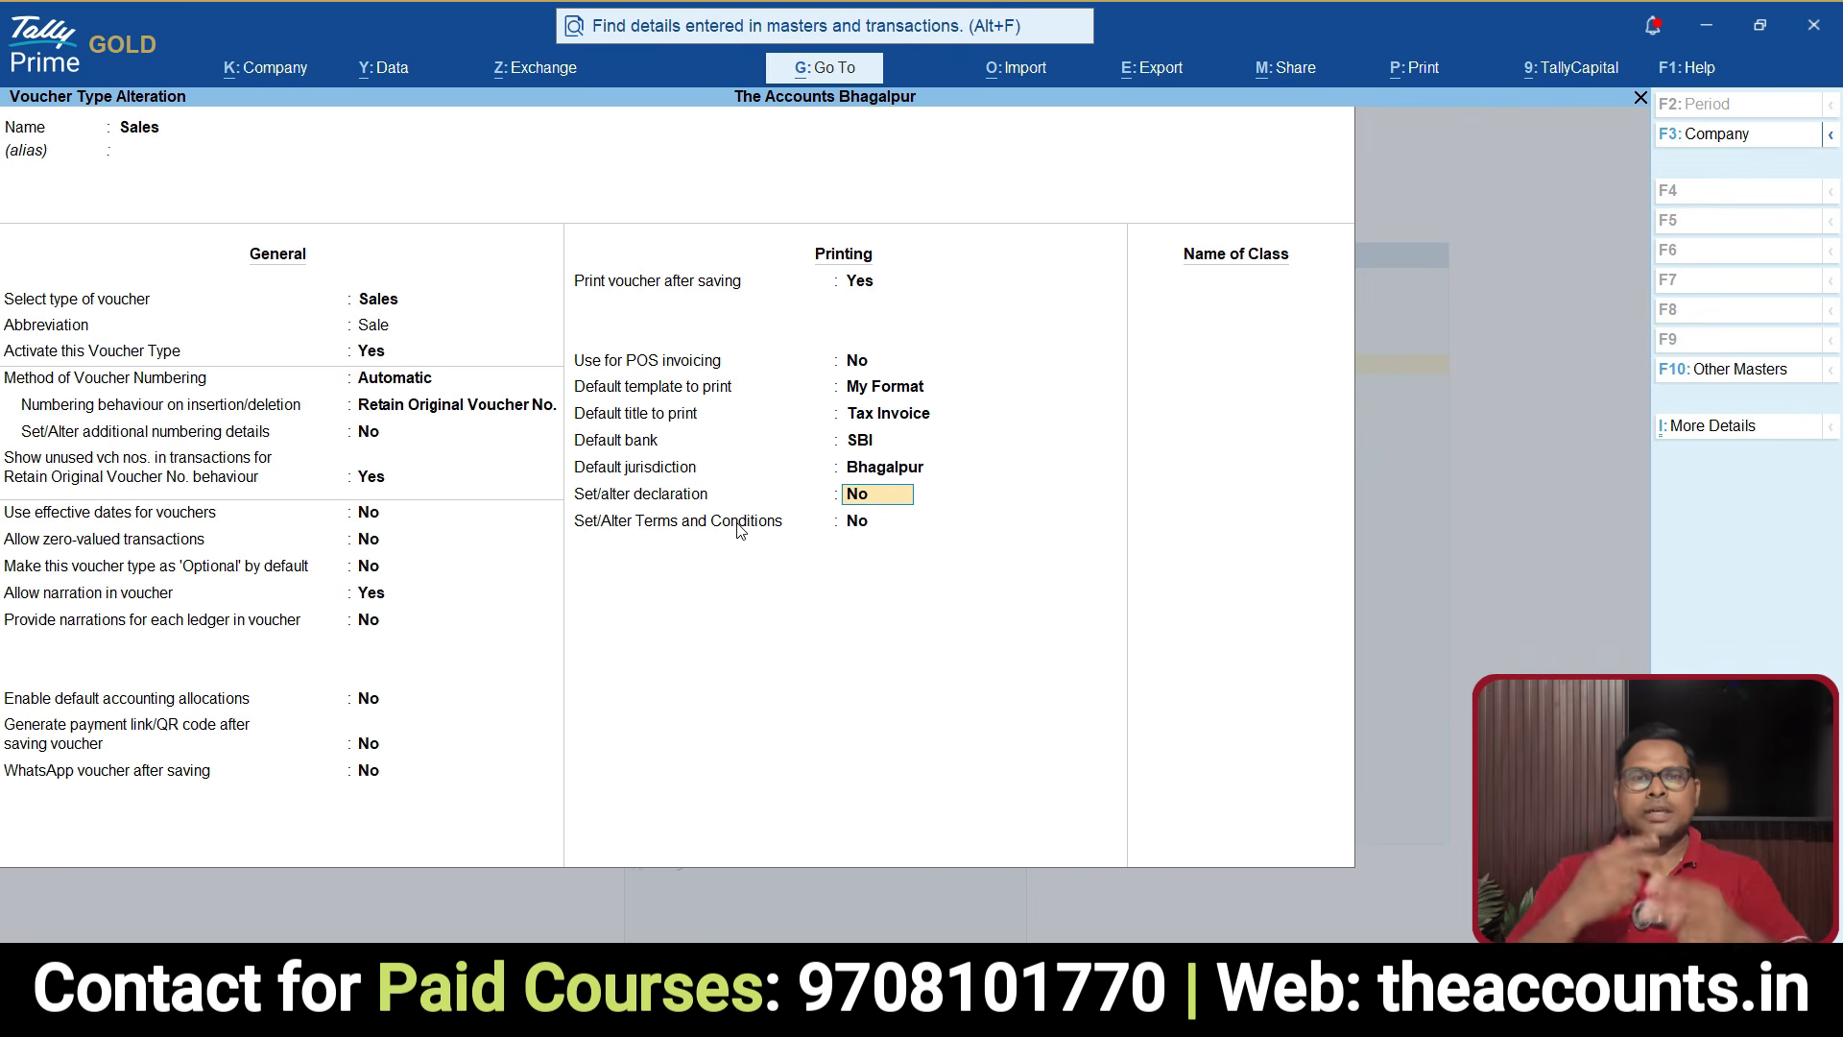
# Step: Turn on terms and conditions for the Sales voucher type and add a Cash Sales set reading "1. Goods Sold Will Not Be Taken Back."
pyautogui.press('Return')
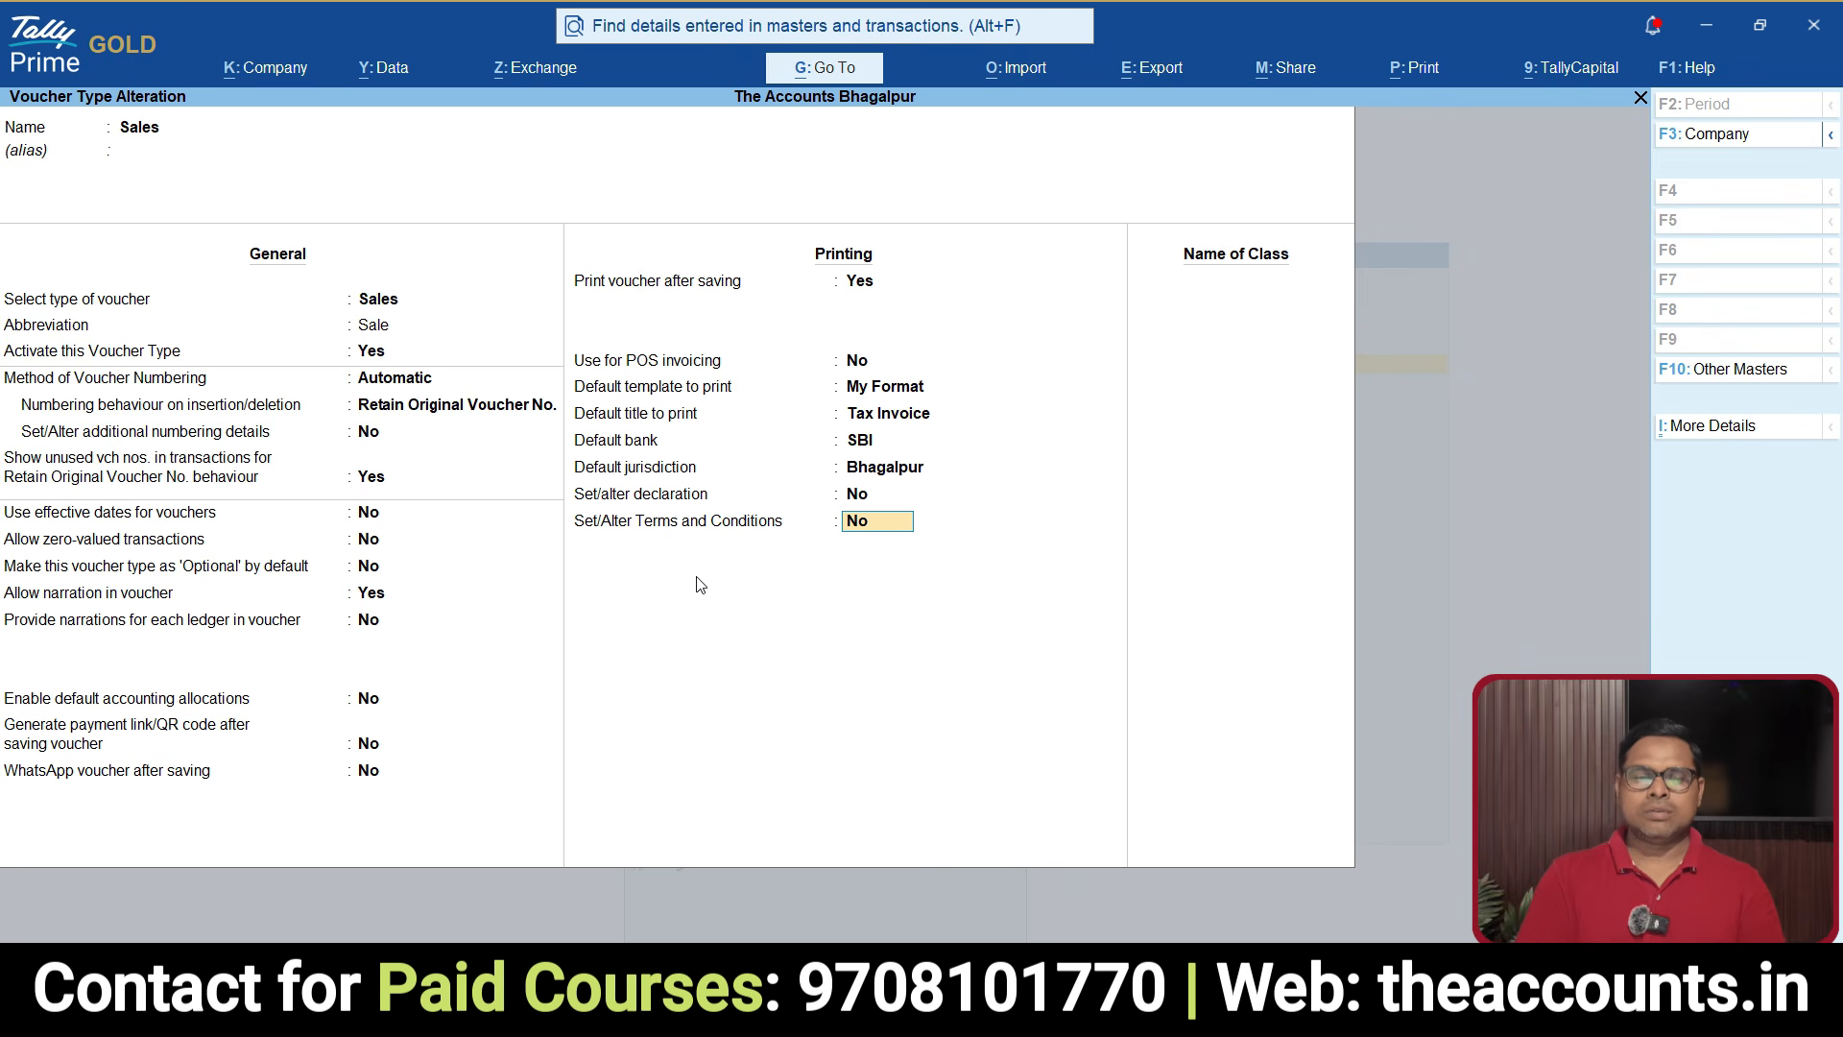
pyautogui.press('Return')
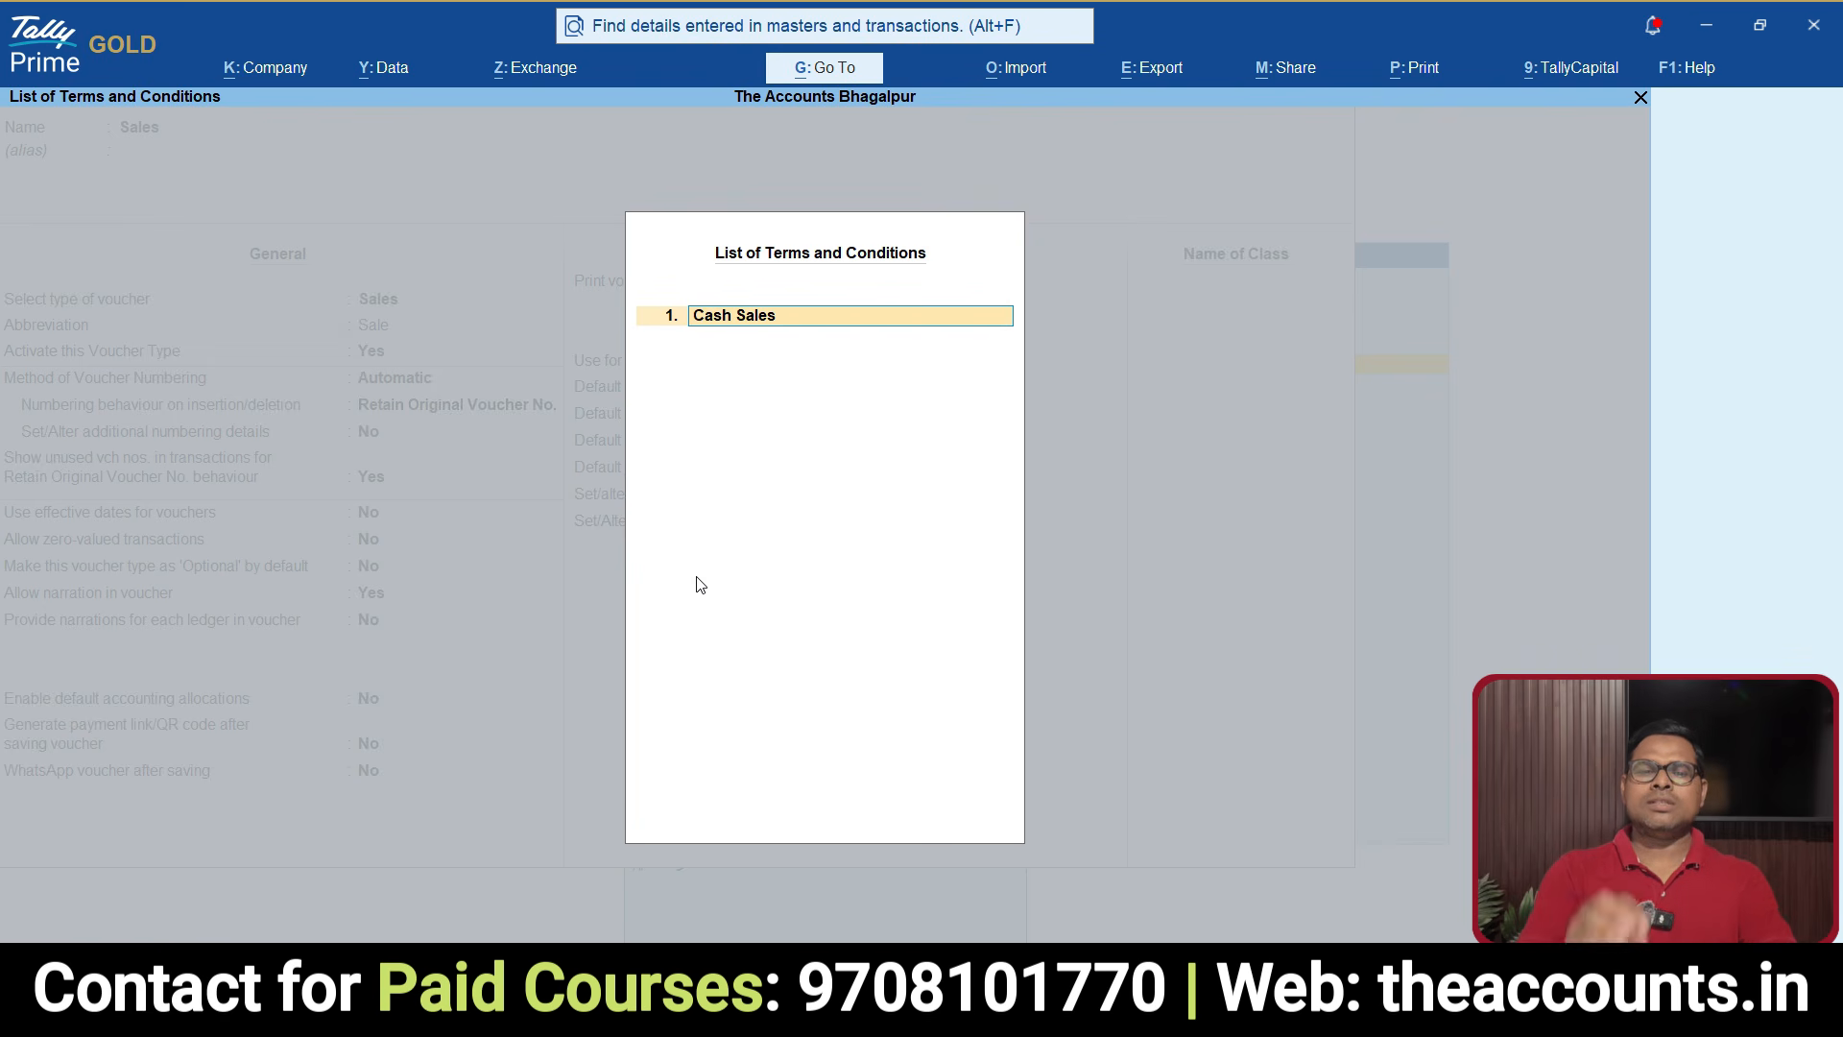
pyautogui.press('Return')
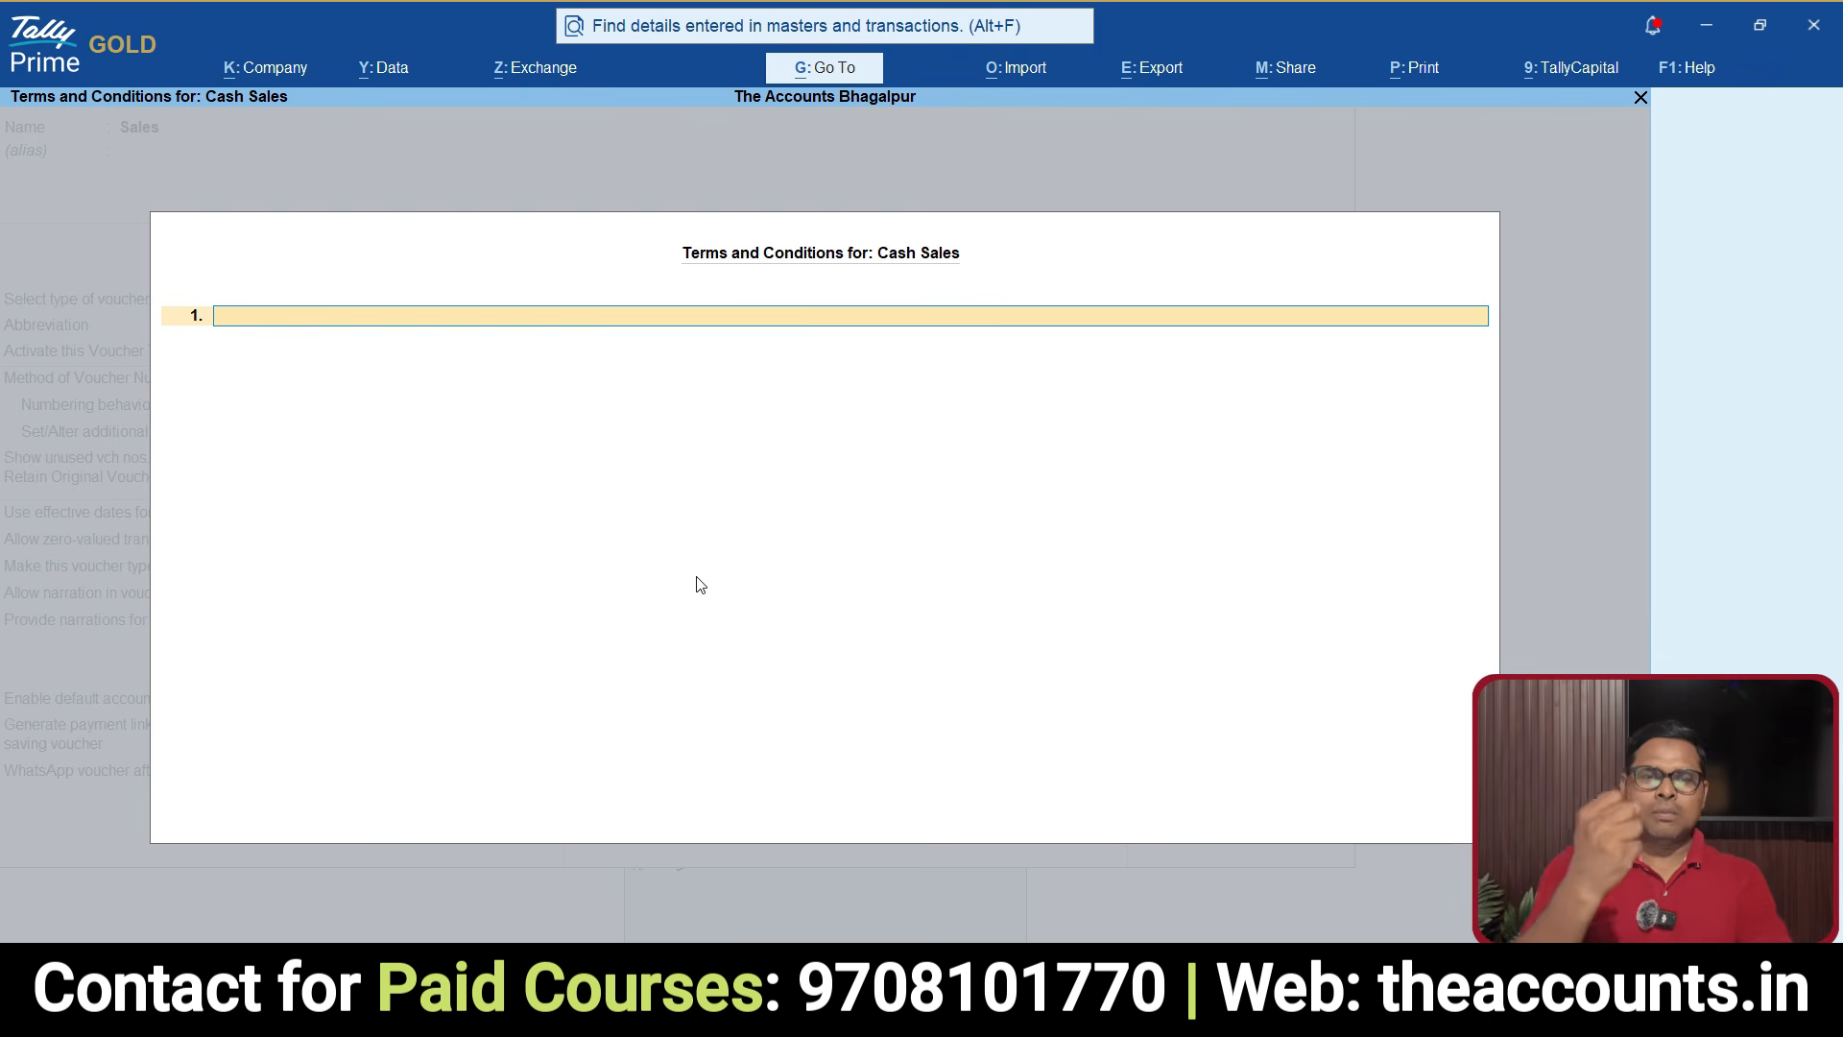
pyautogui.hotkey('ctrl', 'alt', 'v')
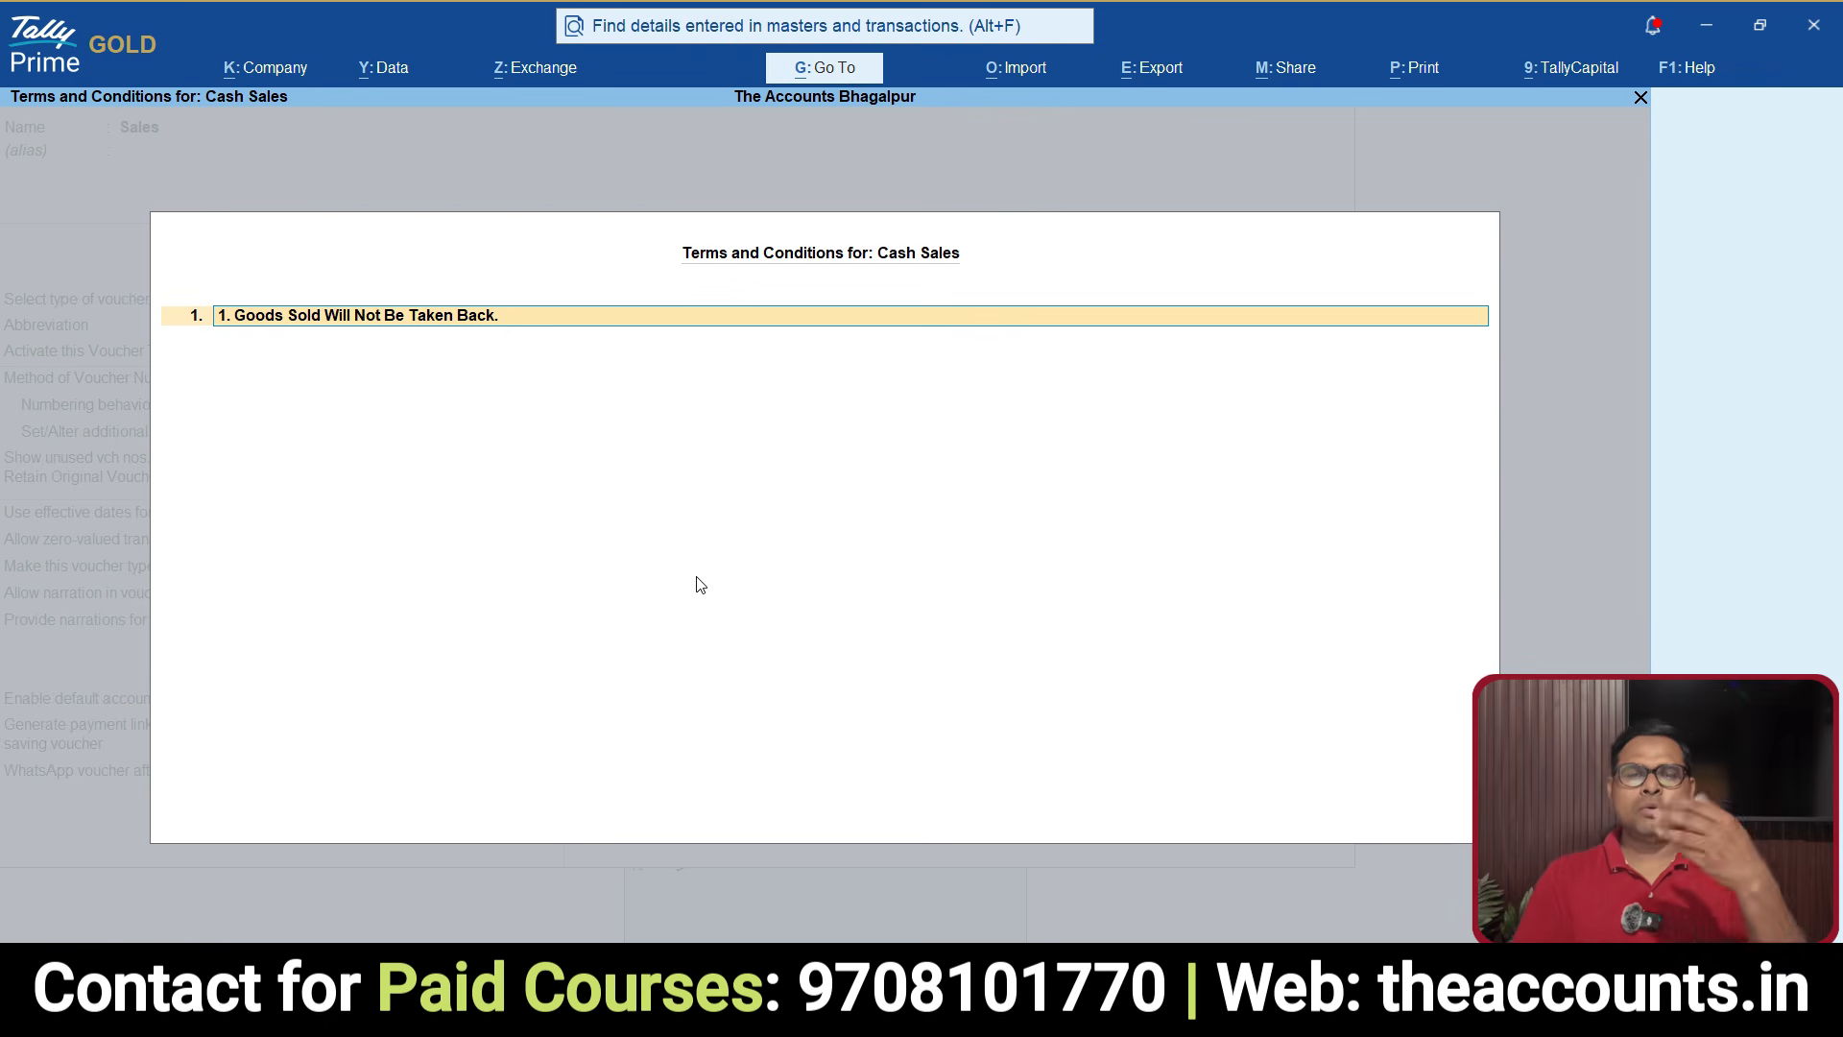
pyautogui.hotkey('ctrl', 'a')
pyautogui.press('Return')
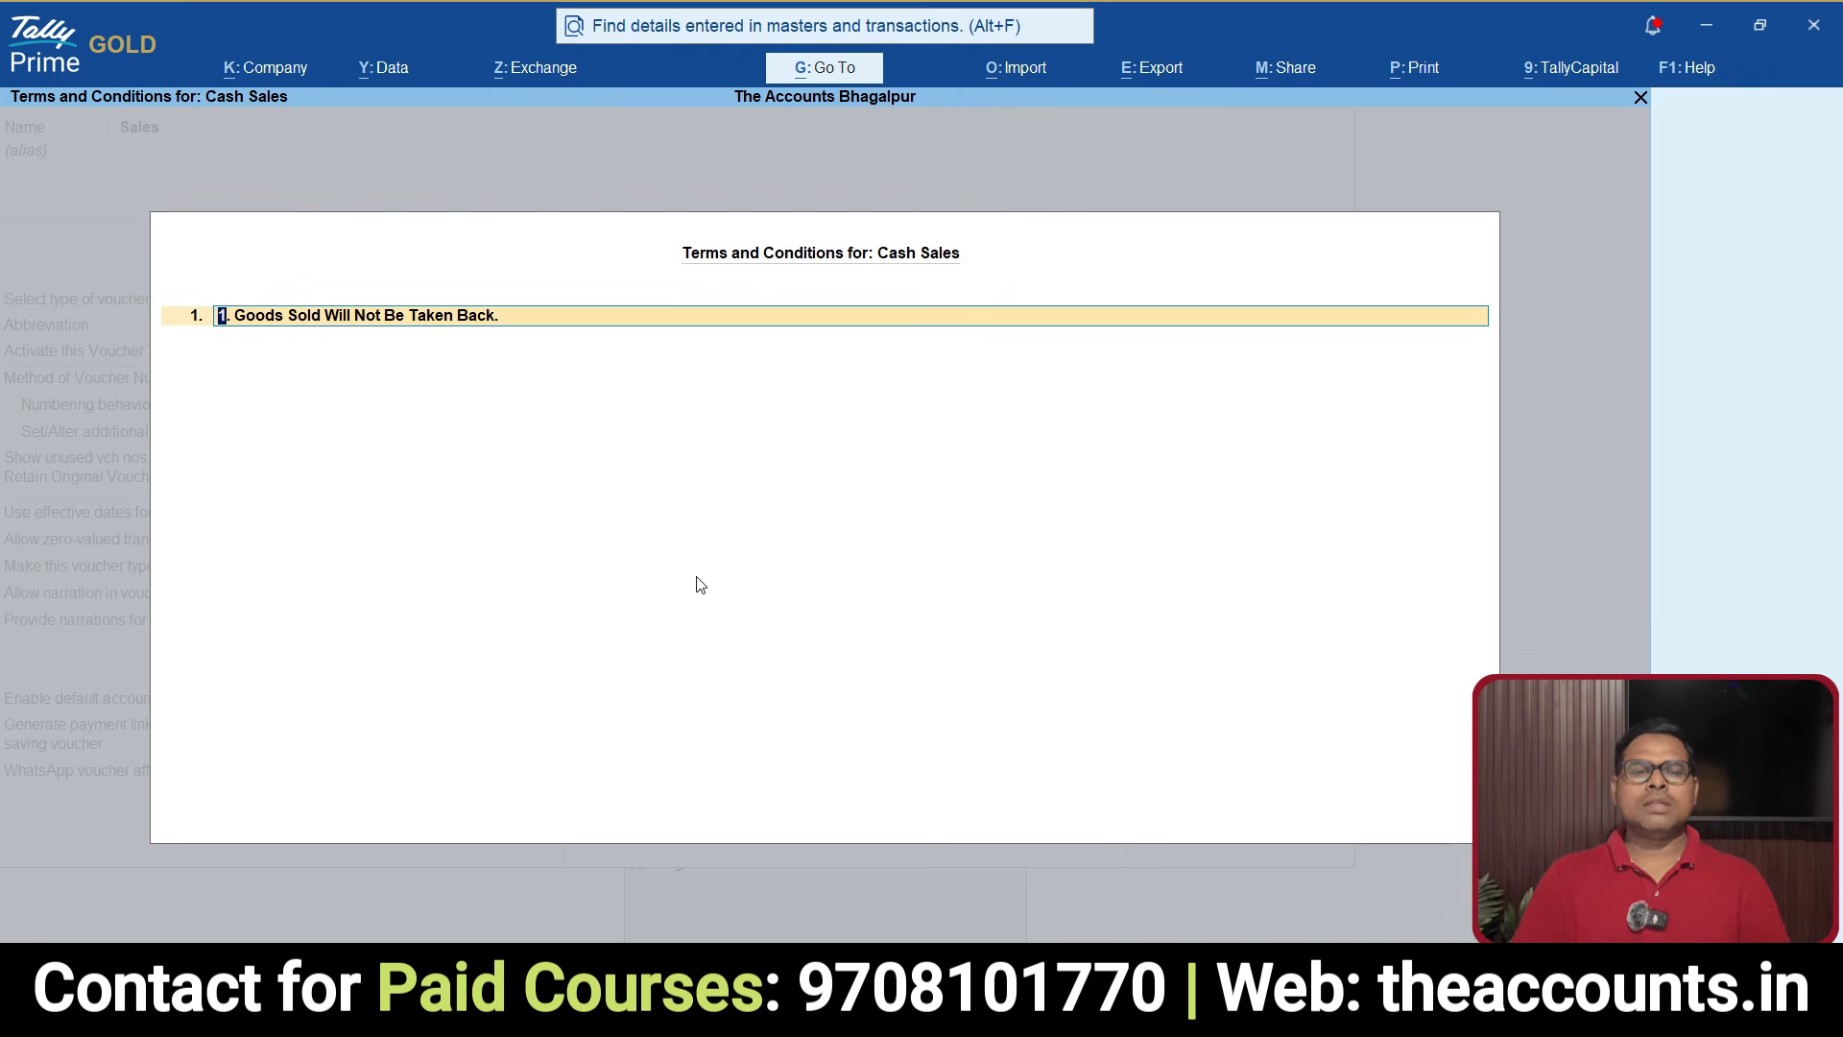
pyautogui.press('Return')
pyautogui.press('Return')
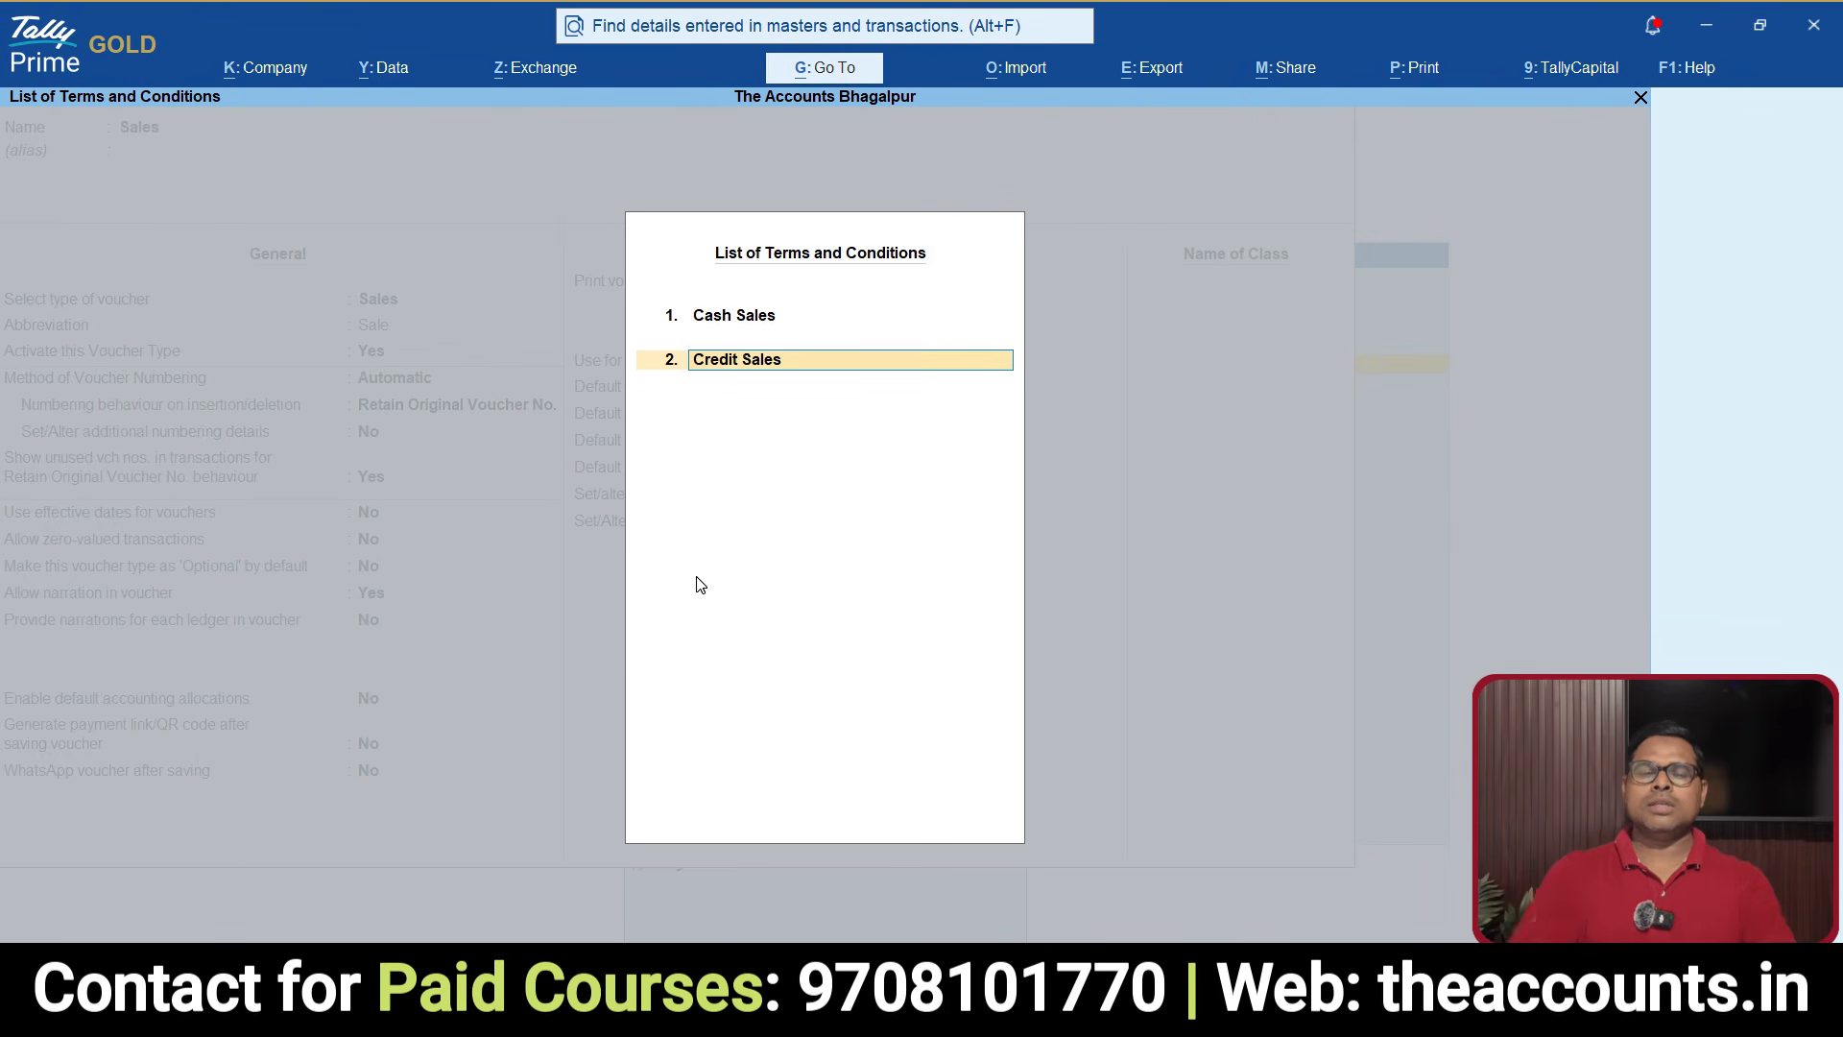
# Step: Add a Credit Sales set of terms and conditions and make Cash Sales the default set
pyautogui.press('Return')
pyautogui.press('Return')
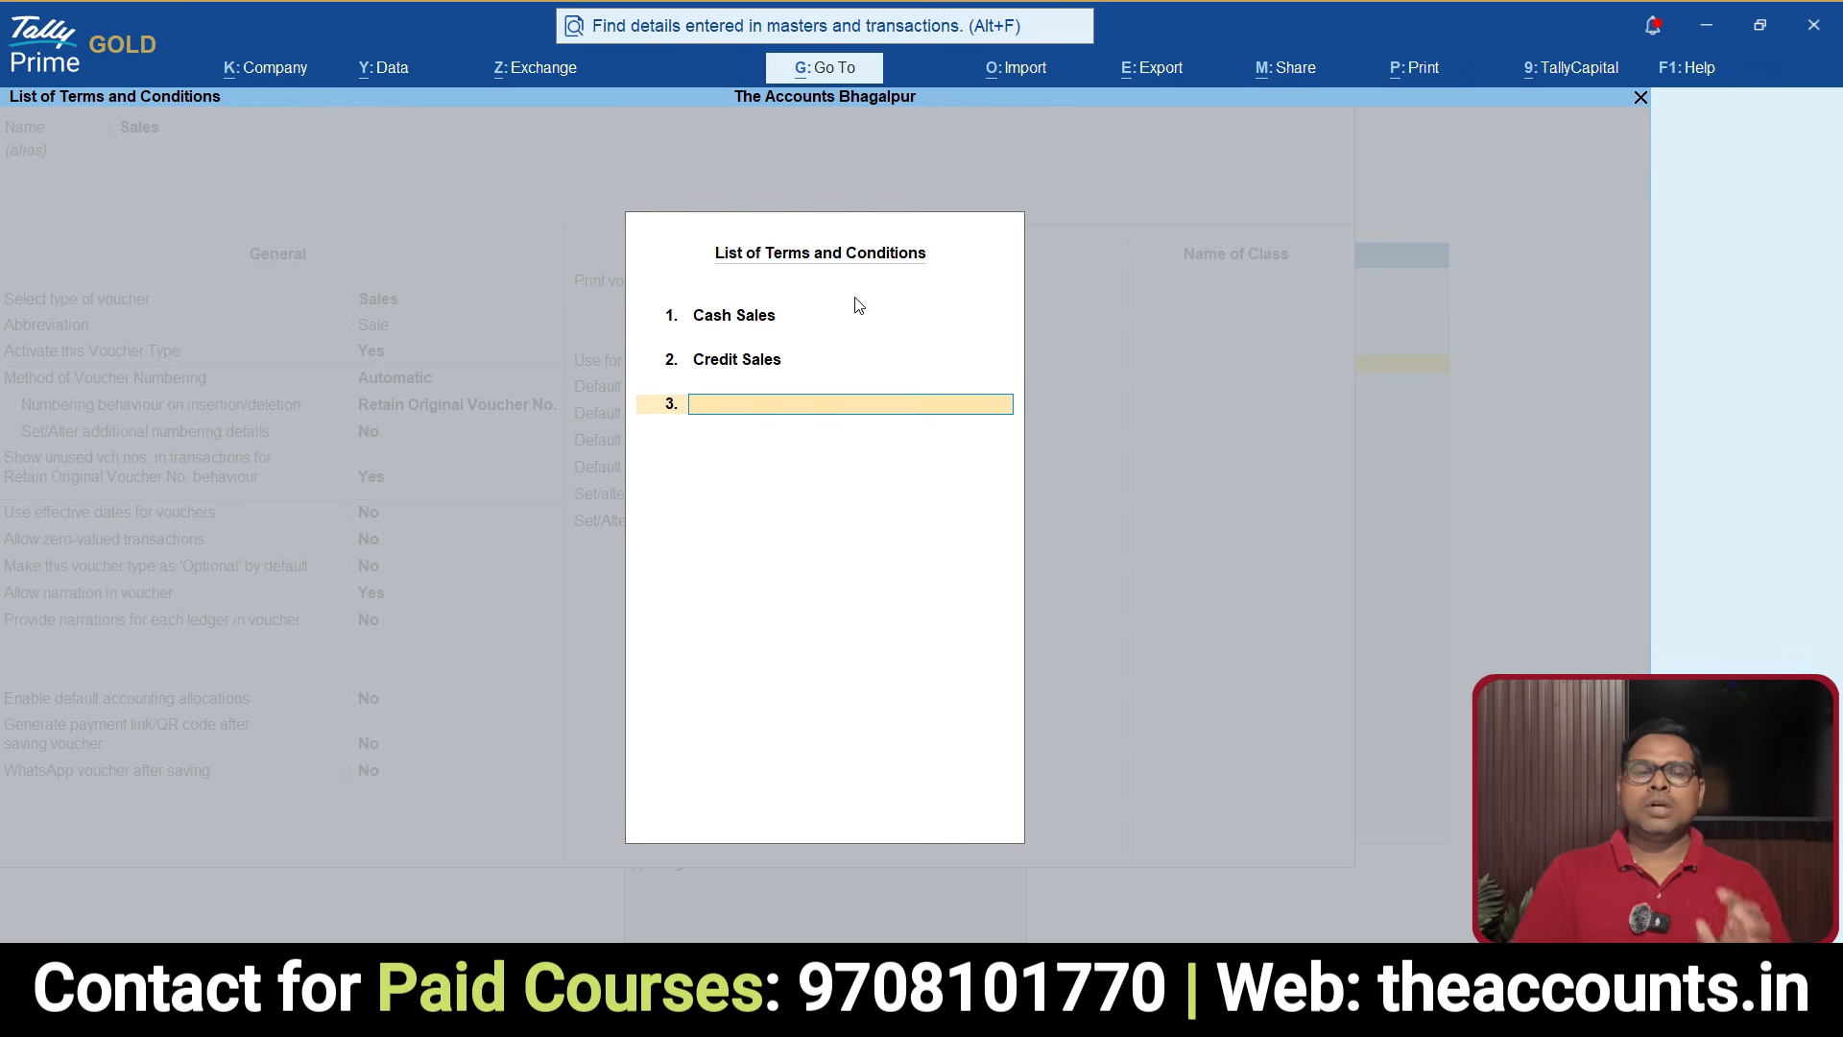
pyautogui.press('Return')
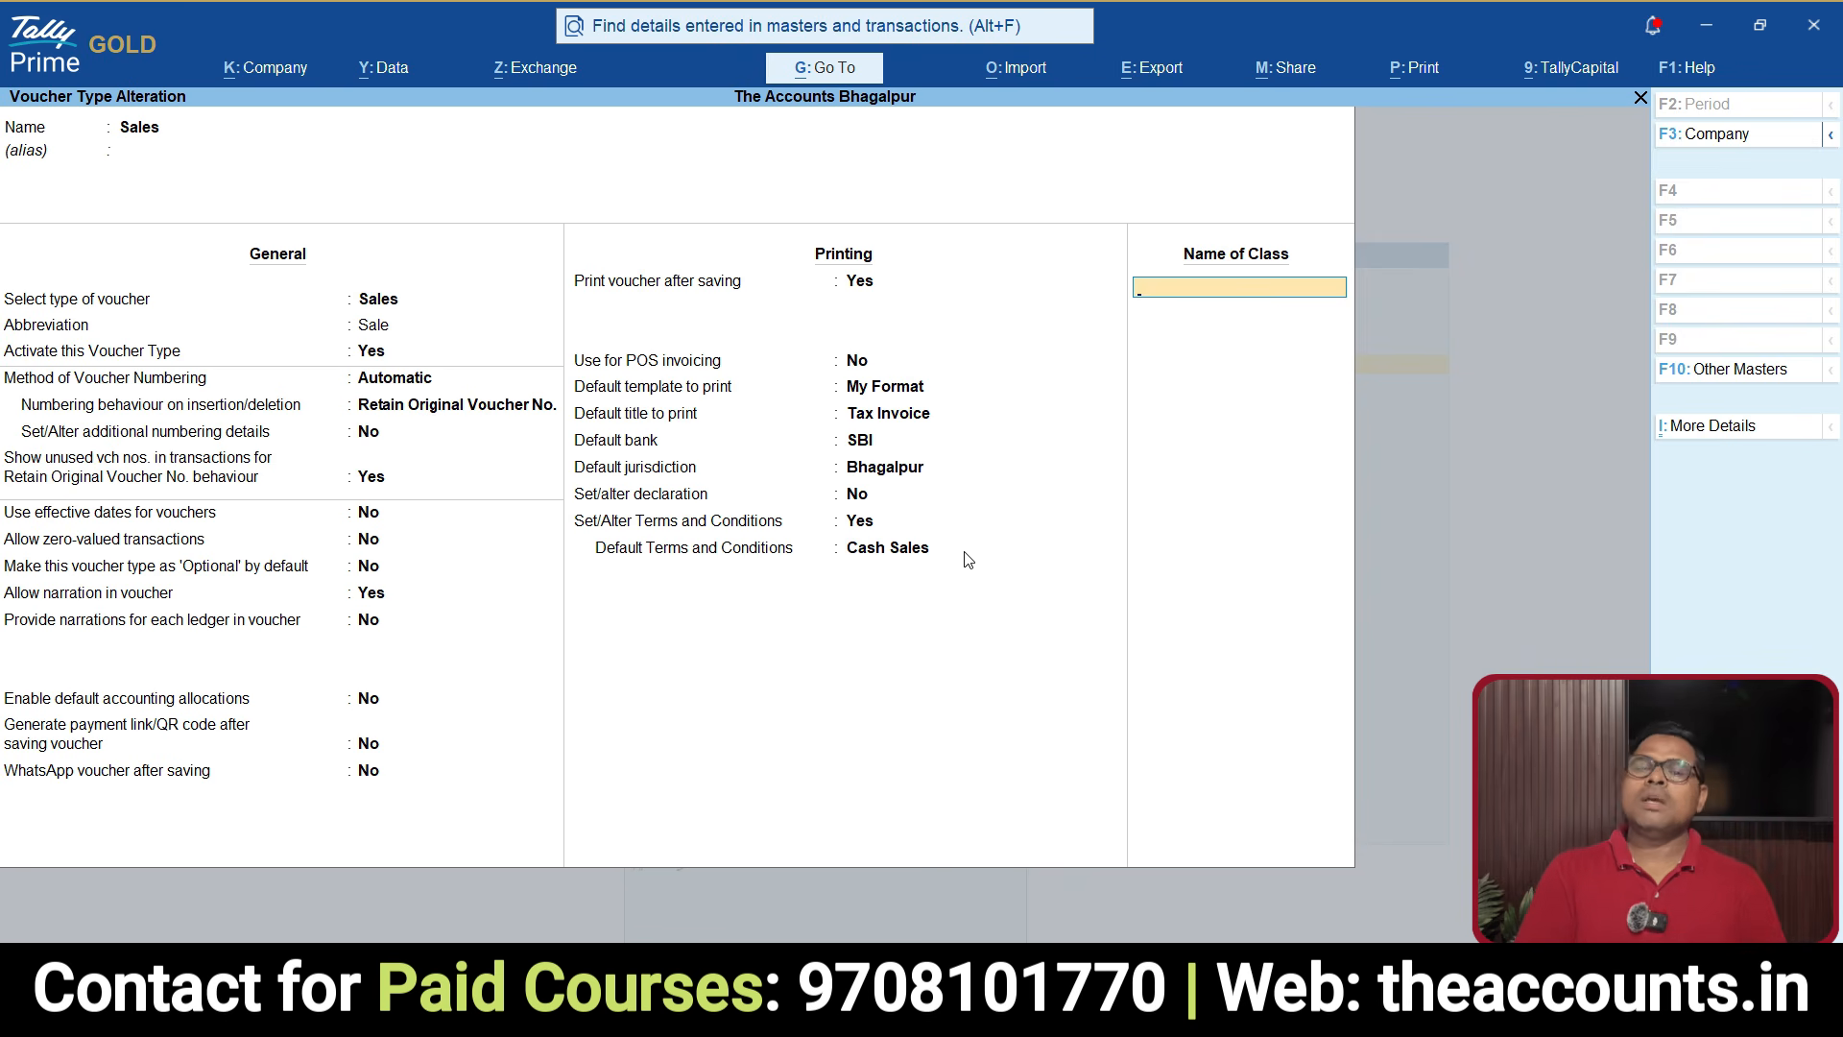
# Step: Save the Sales voucher type without a class and leave the list of voucher types
pyautogui.press('Return')
pyautogui.press('Return')
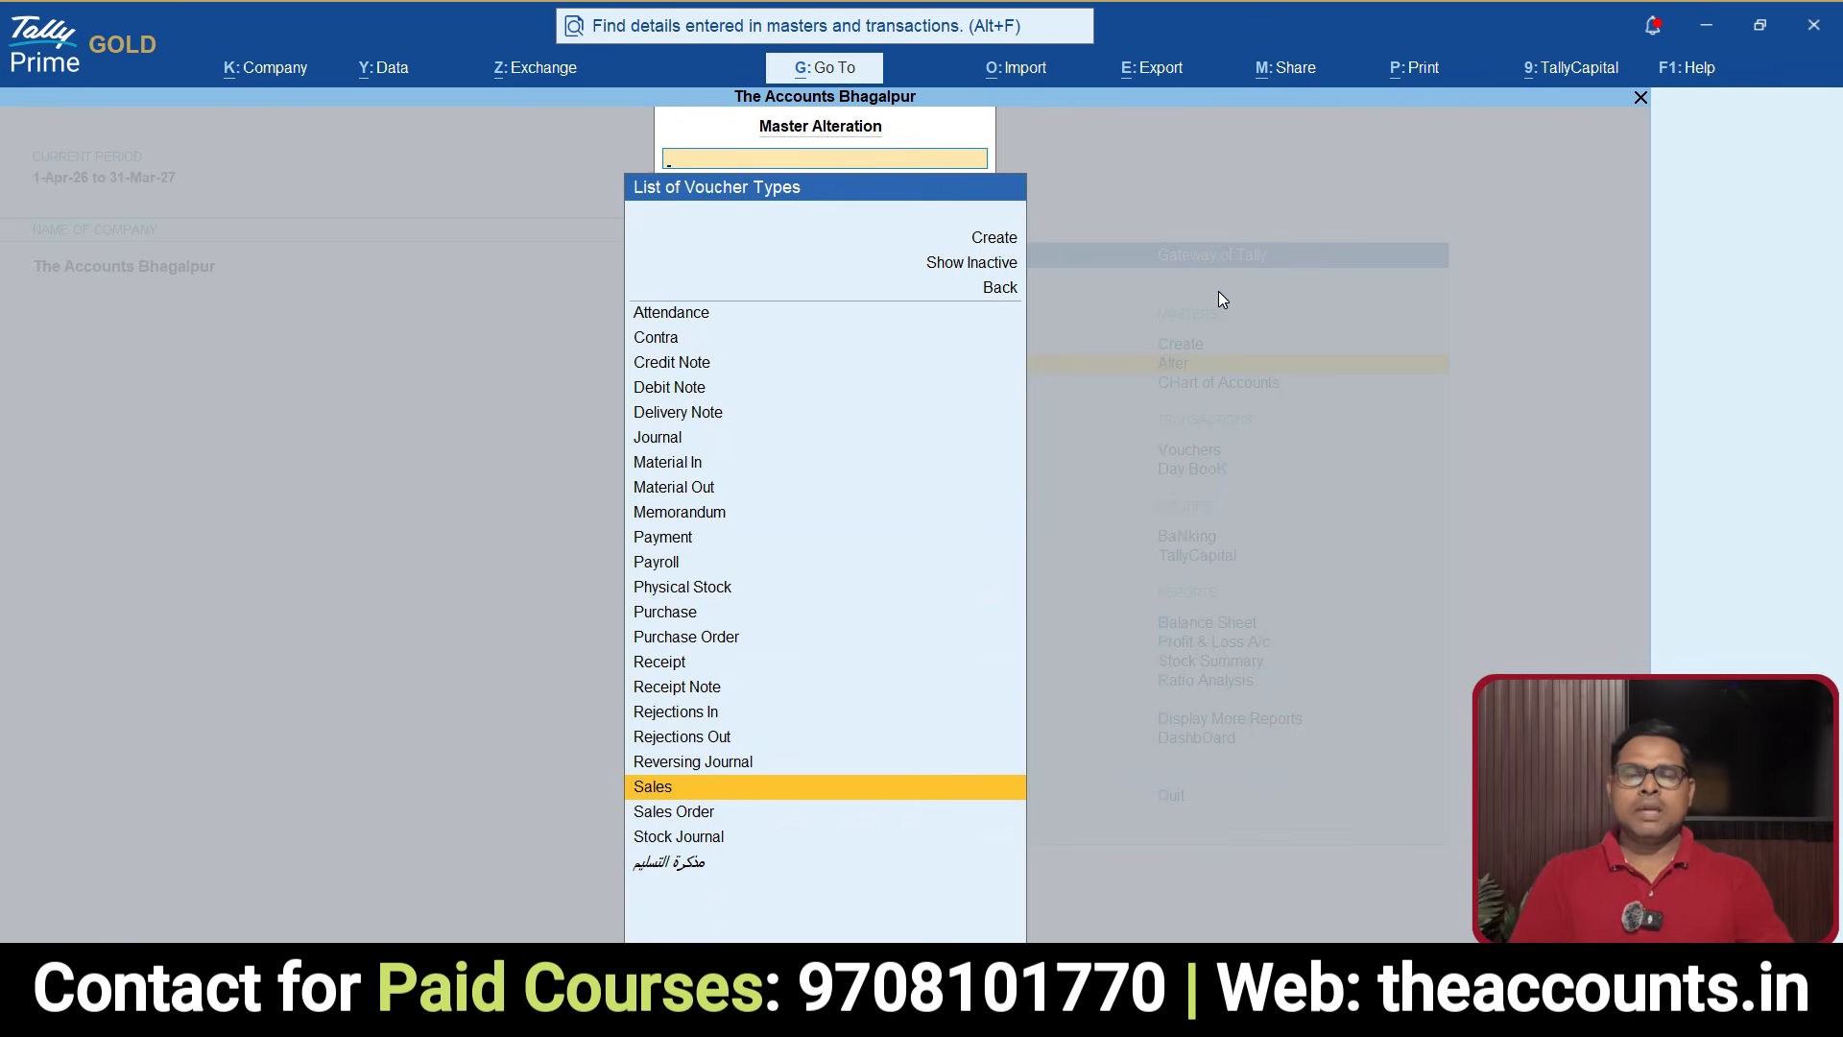
pyautogui.press('Escape')
pyautogui.press('Escape')
pyautogui.press('Escape')
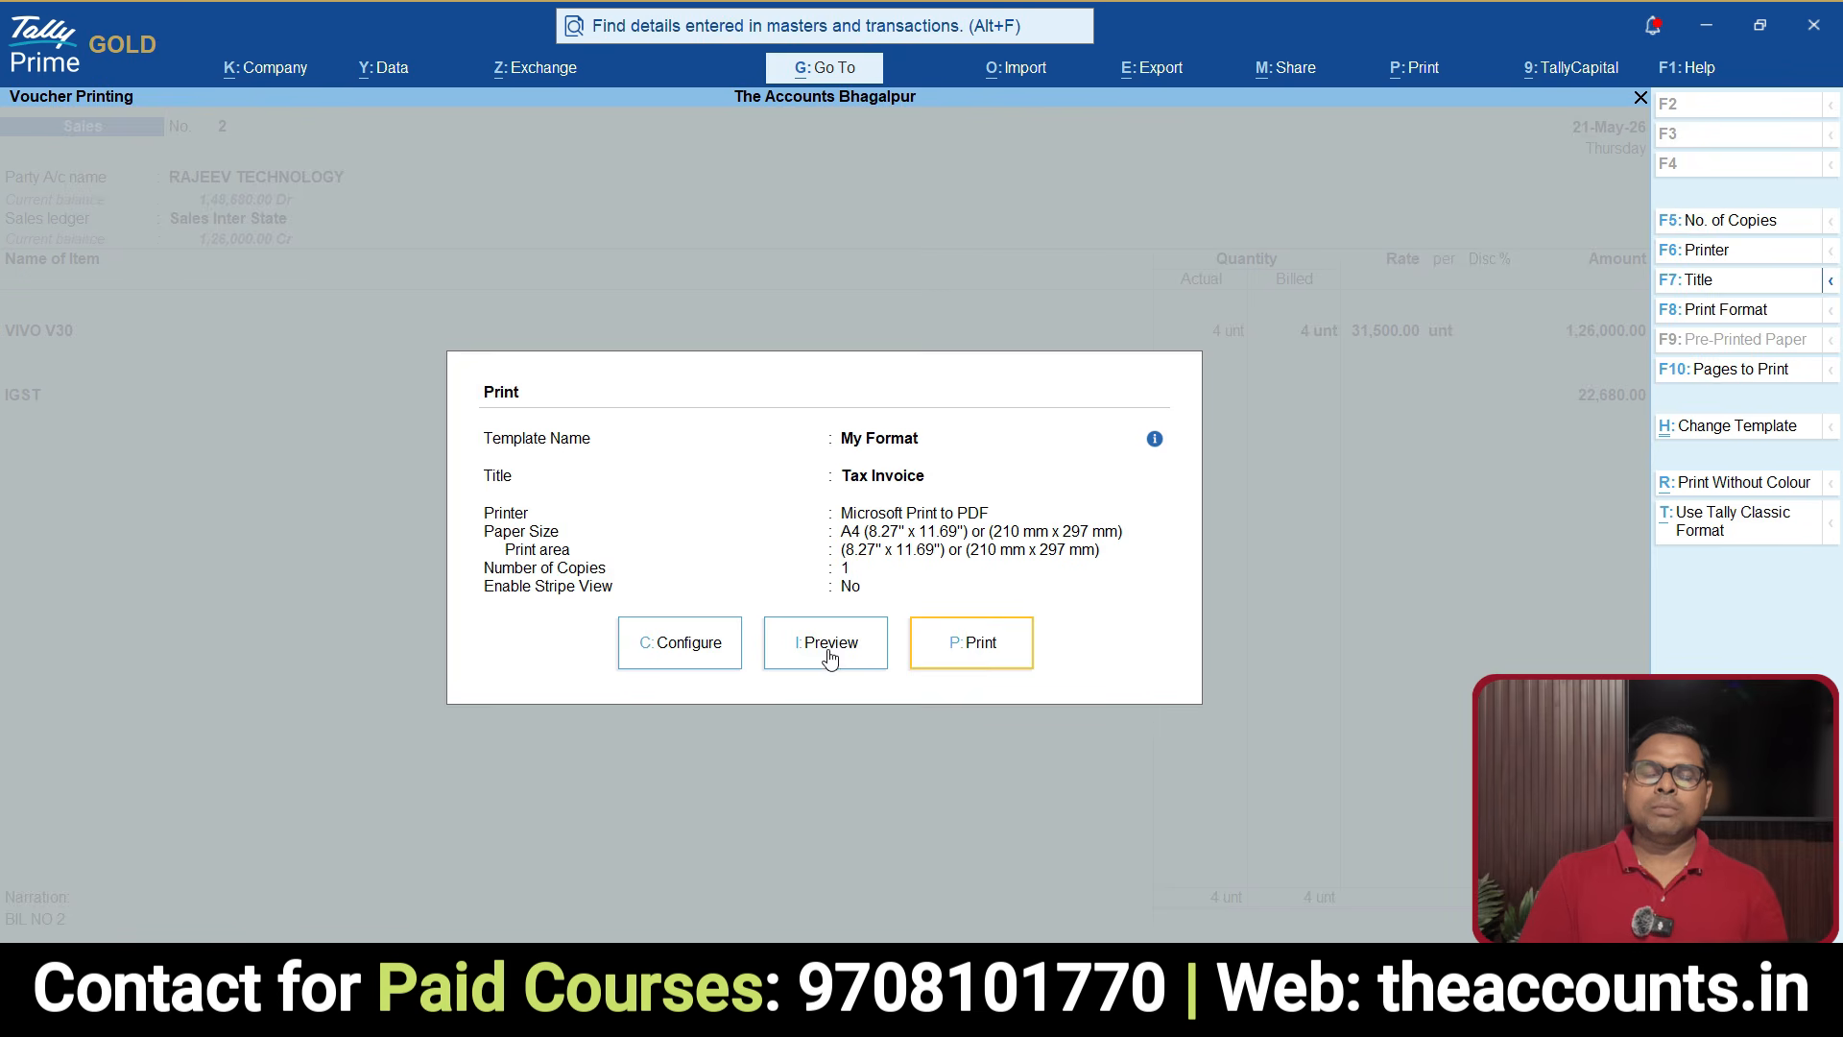
# Step: Preview the print of sales voucher no. 2 and examine its Terms and Conditions section
pyautogui.click(824, 644)
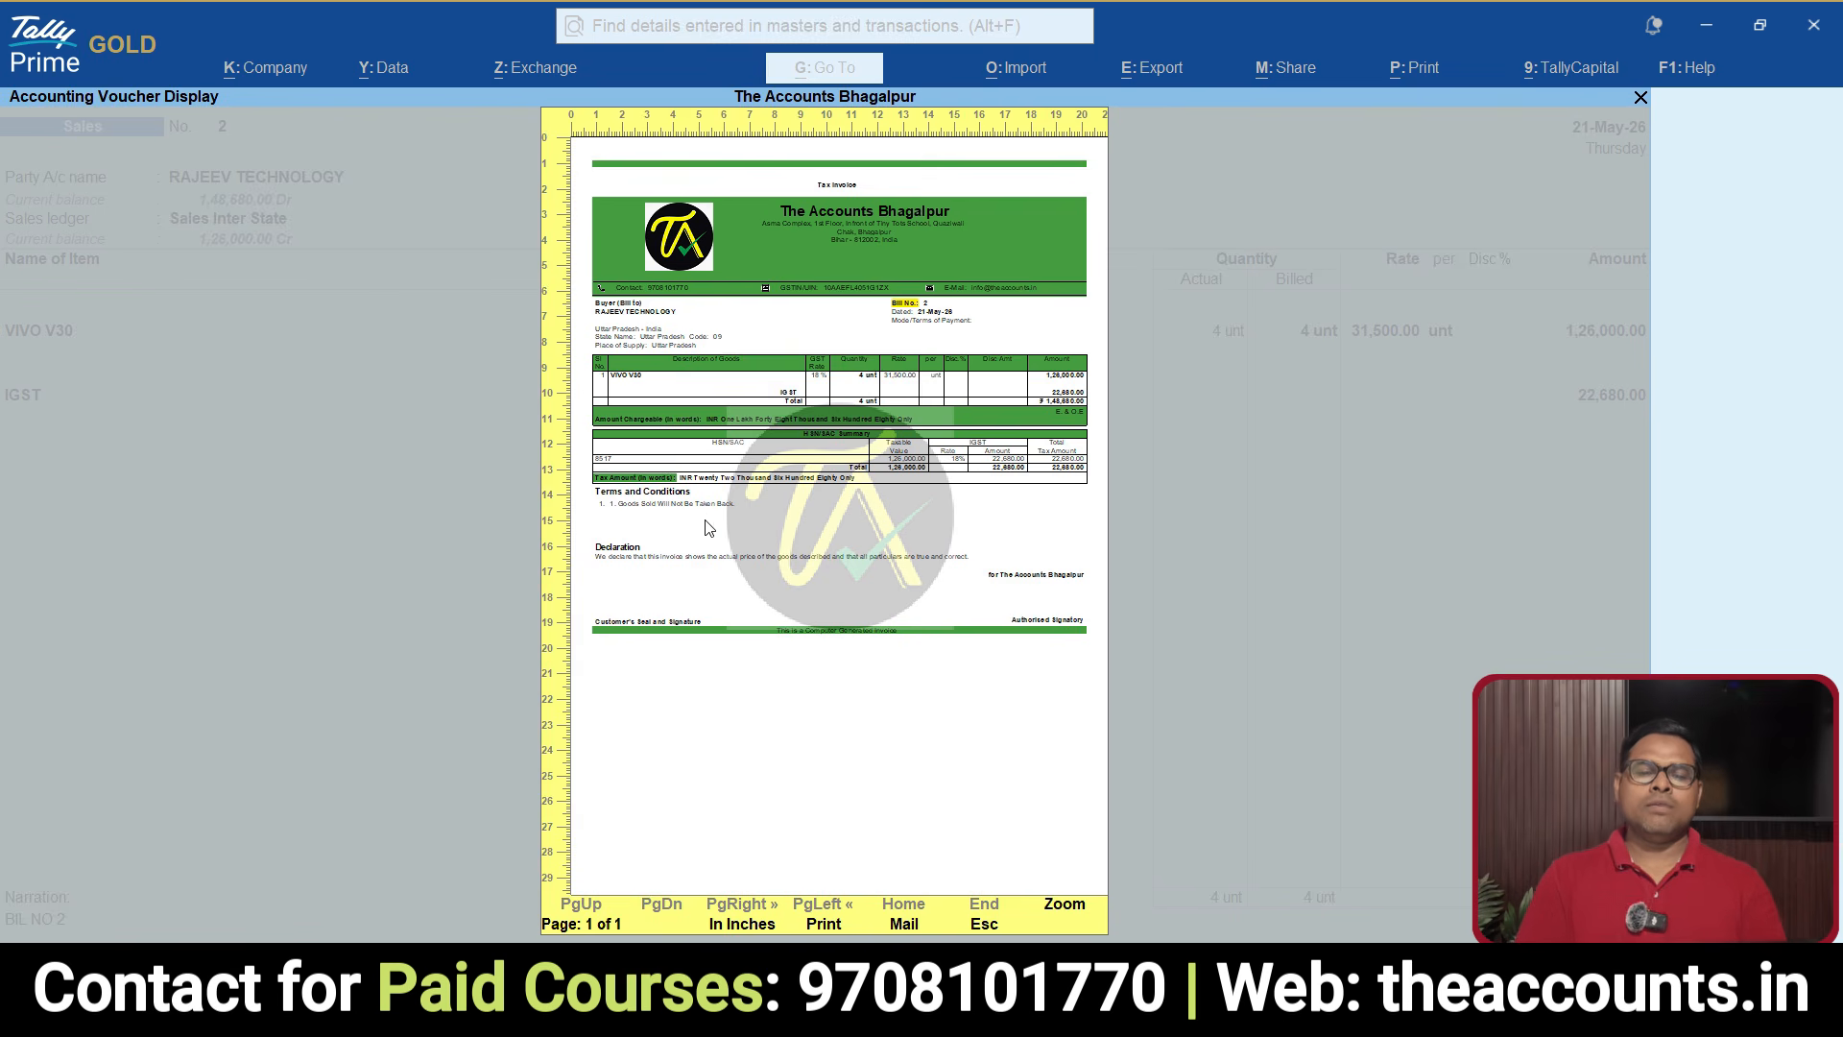
pyautogui.hotkey('ctrl', '1')
pyautogui.click(680, 503)
pyautogui.moveTo(773, 468); pyautogui.dragTo(413, 468)
pyautogui.moveTo(724, 485); pyautogui.dragTo(427, 451)
pyautogui.press('Escape')
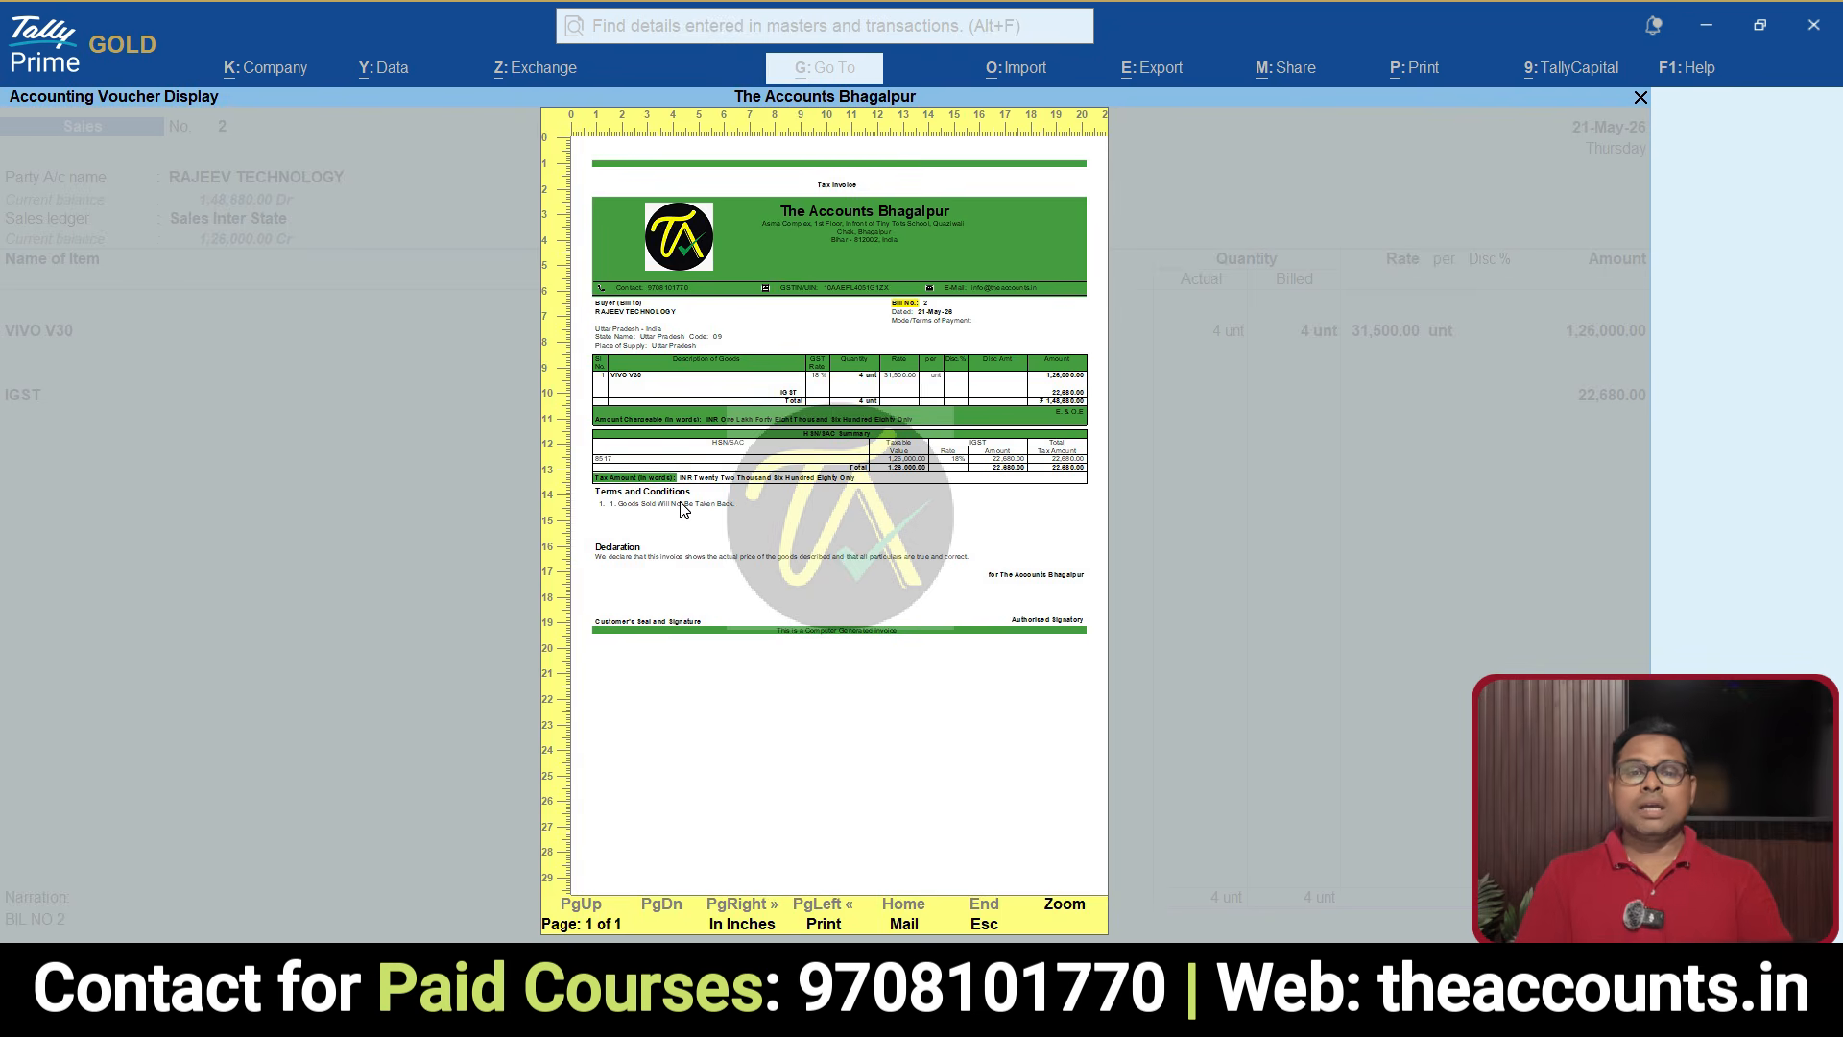
pyautogui.press('Escape')
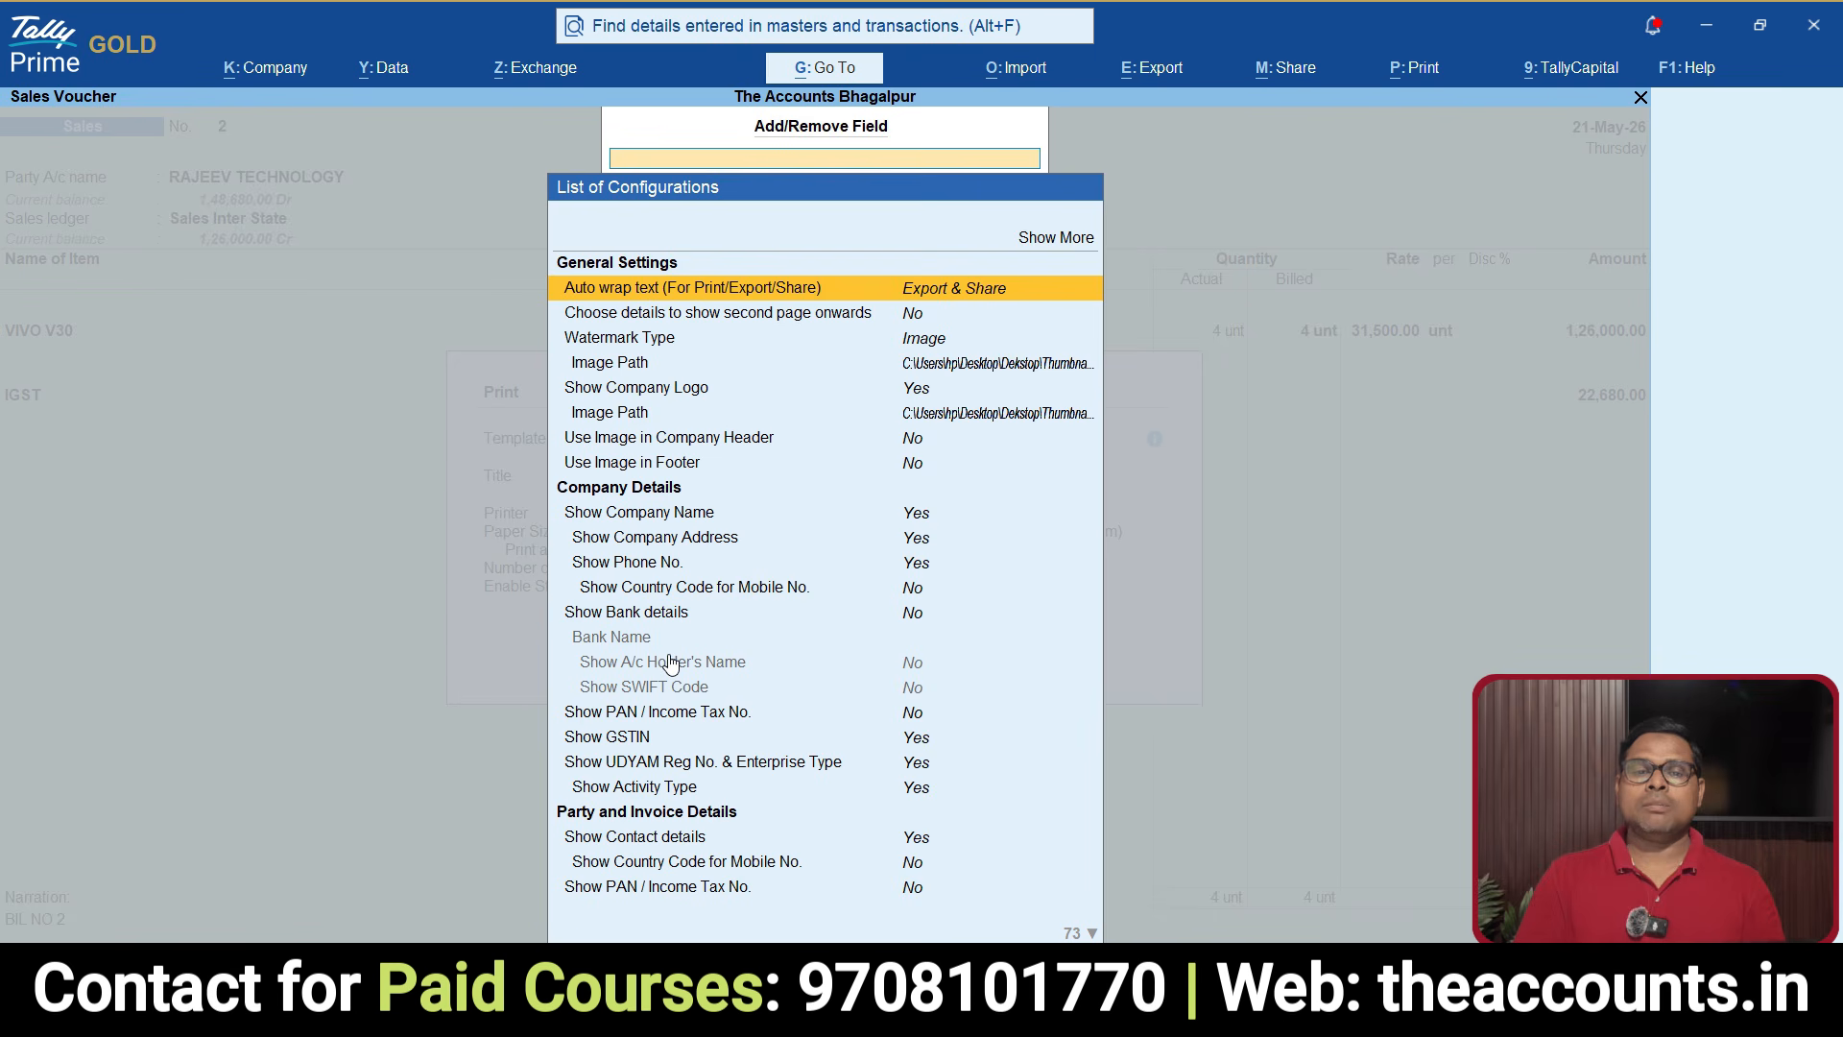
# Step: Set the Terms and Conditions in the sales voucher's print configuration to Credit Sales
pyautogui.click(671, 660)
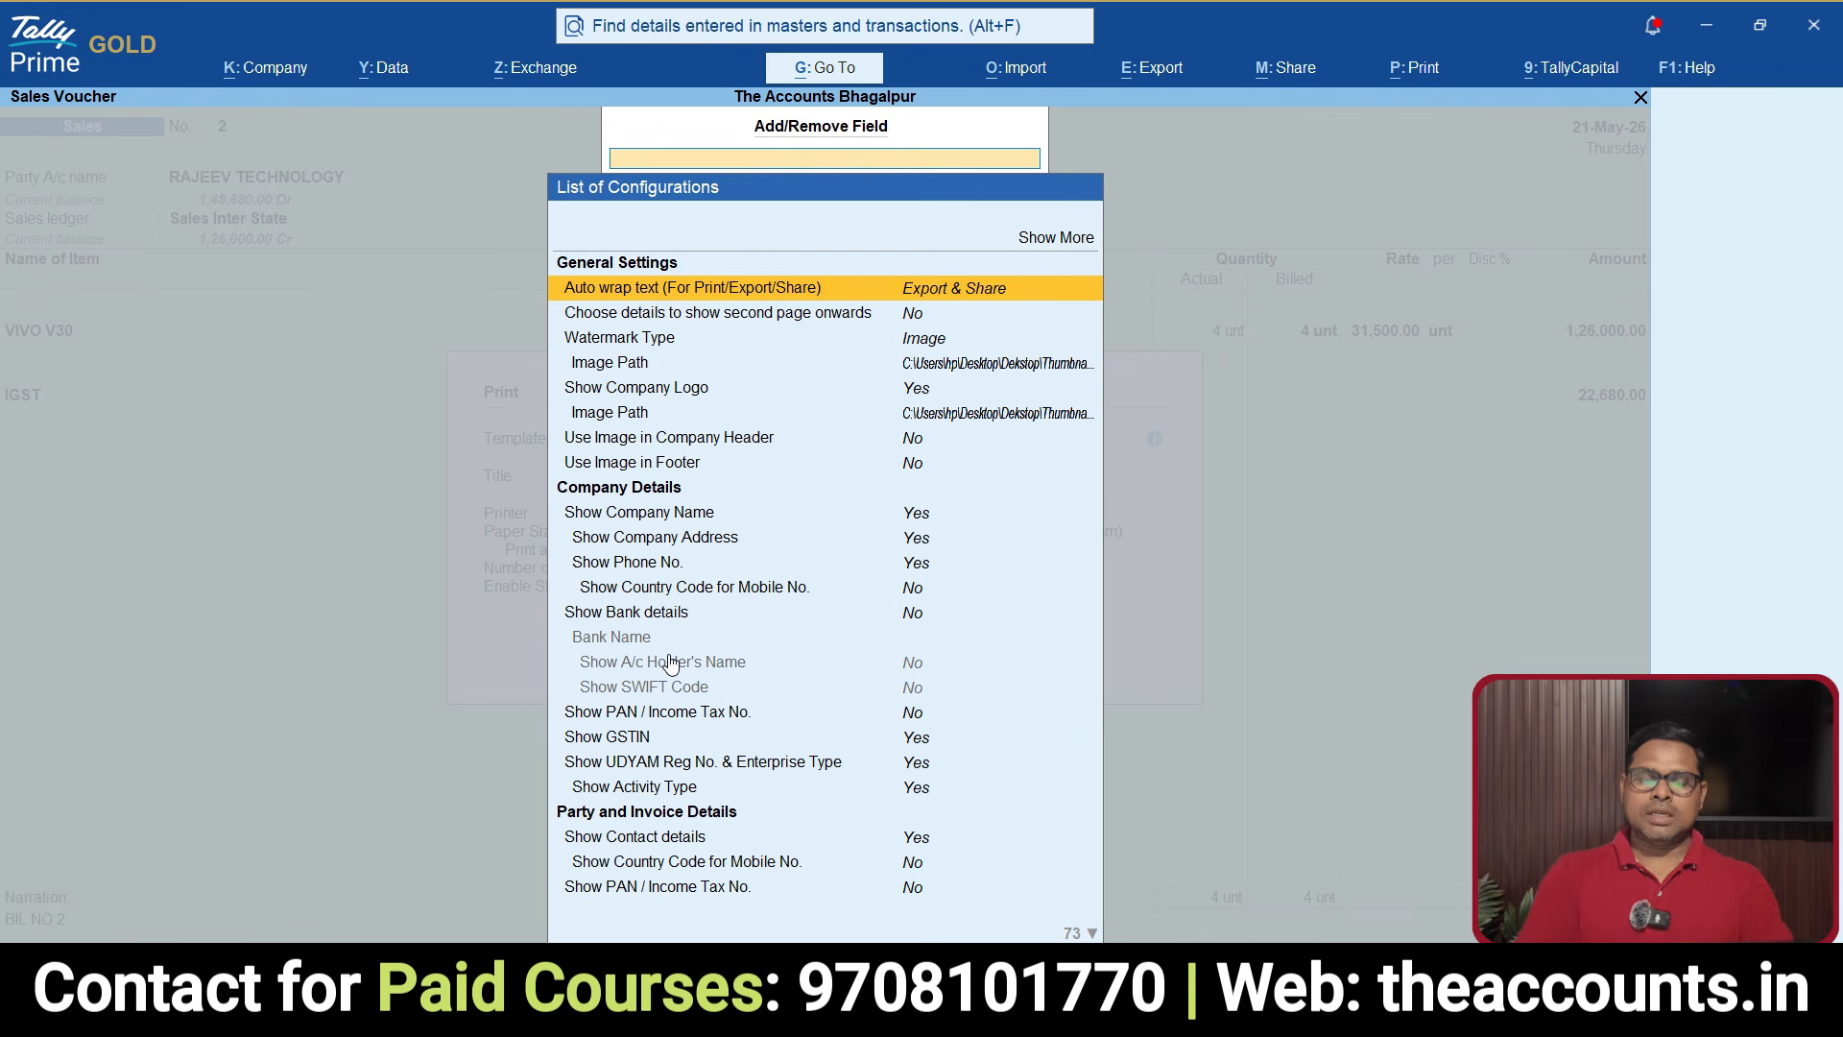
pyautogui.write('Ter')
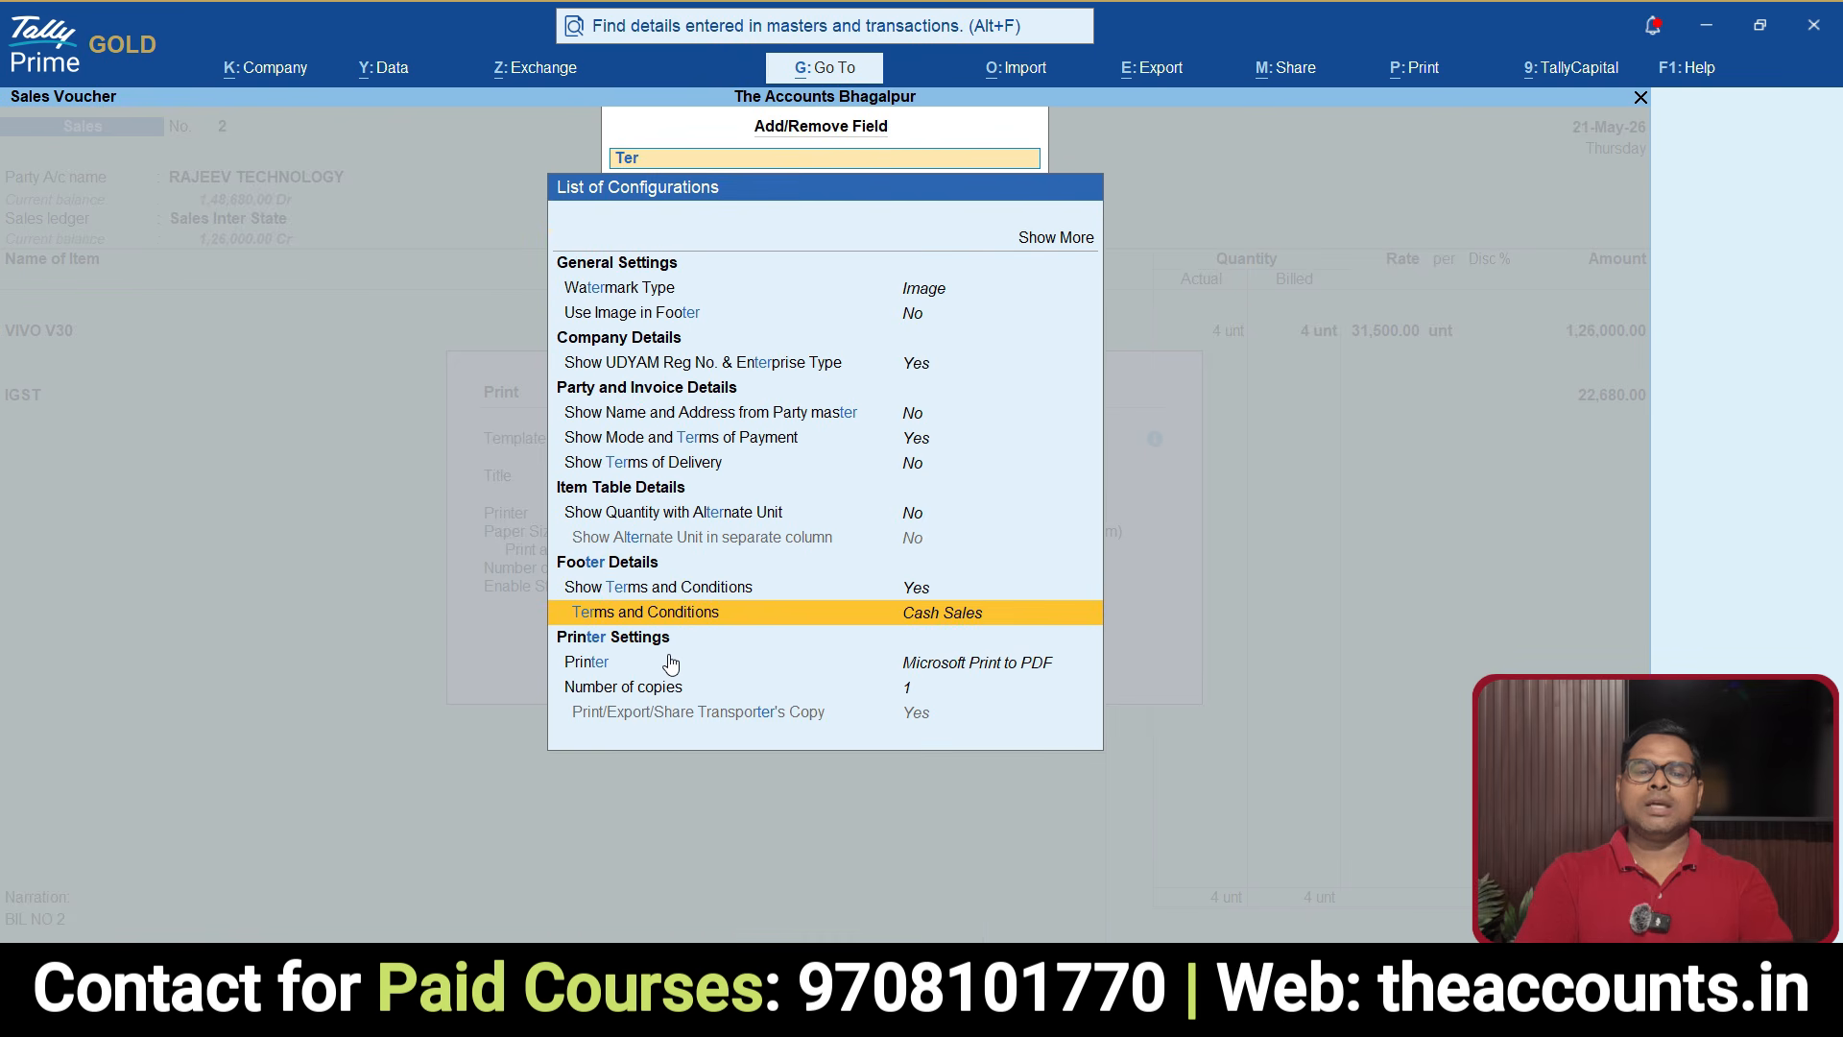
pyautogui.click(945, 619)
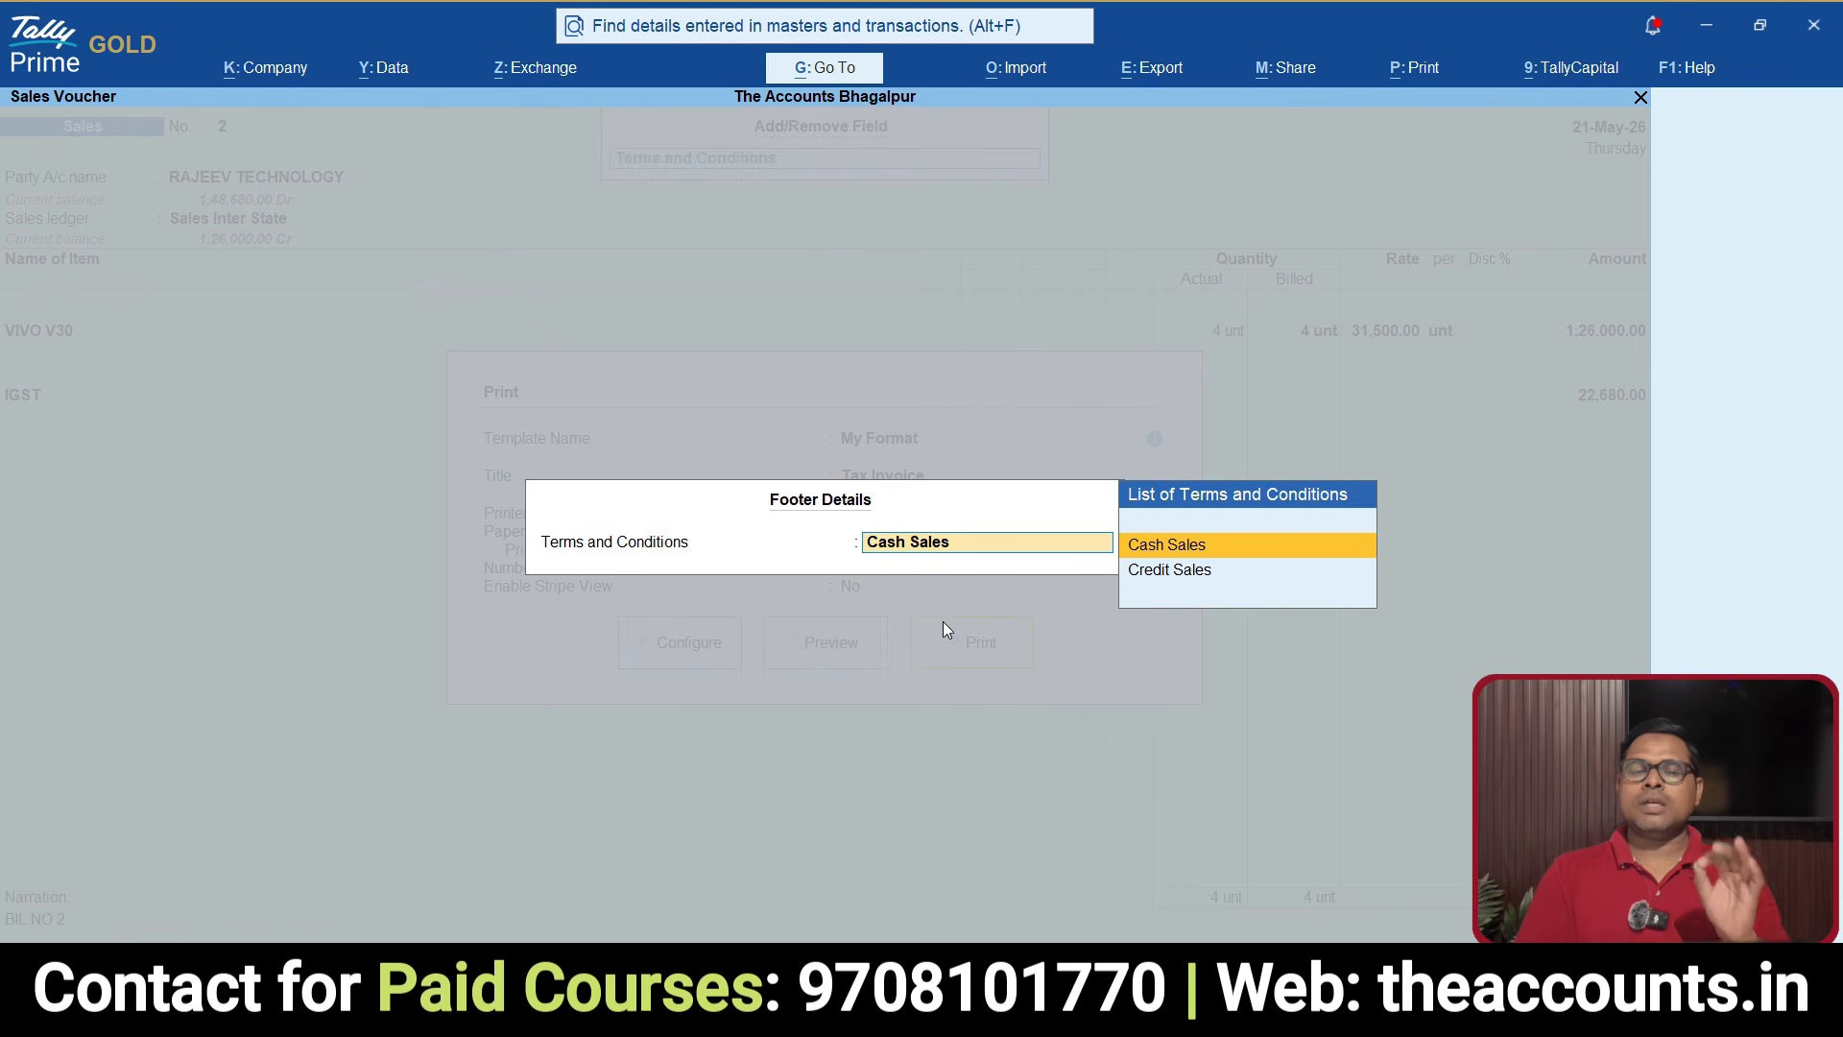
pyautogui.press('Down')
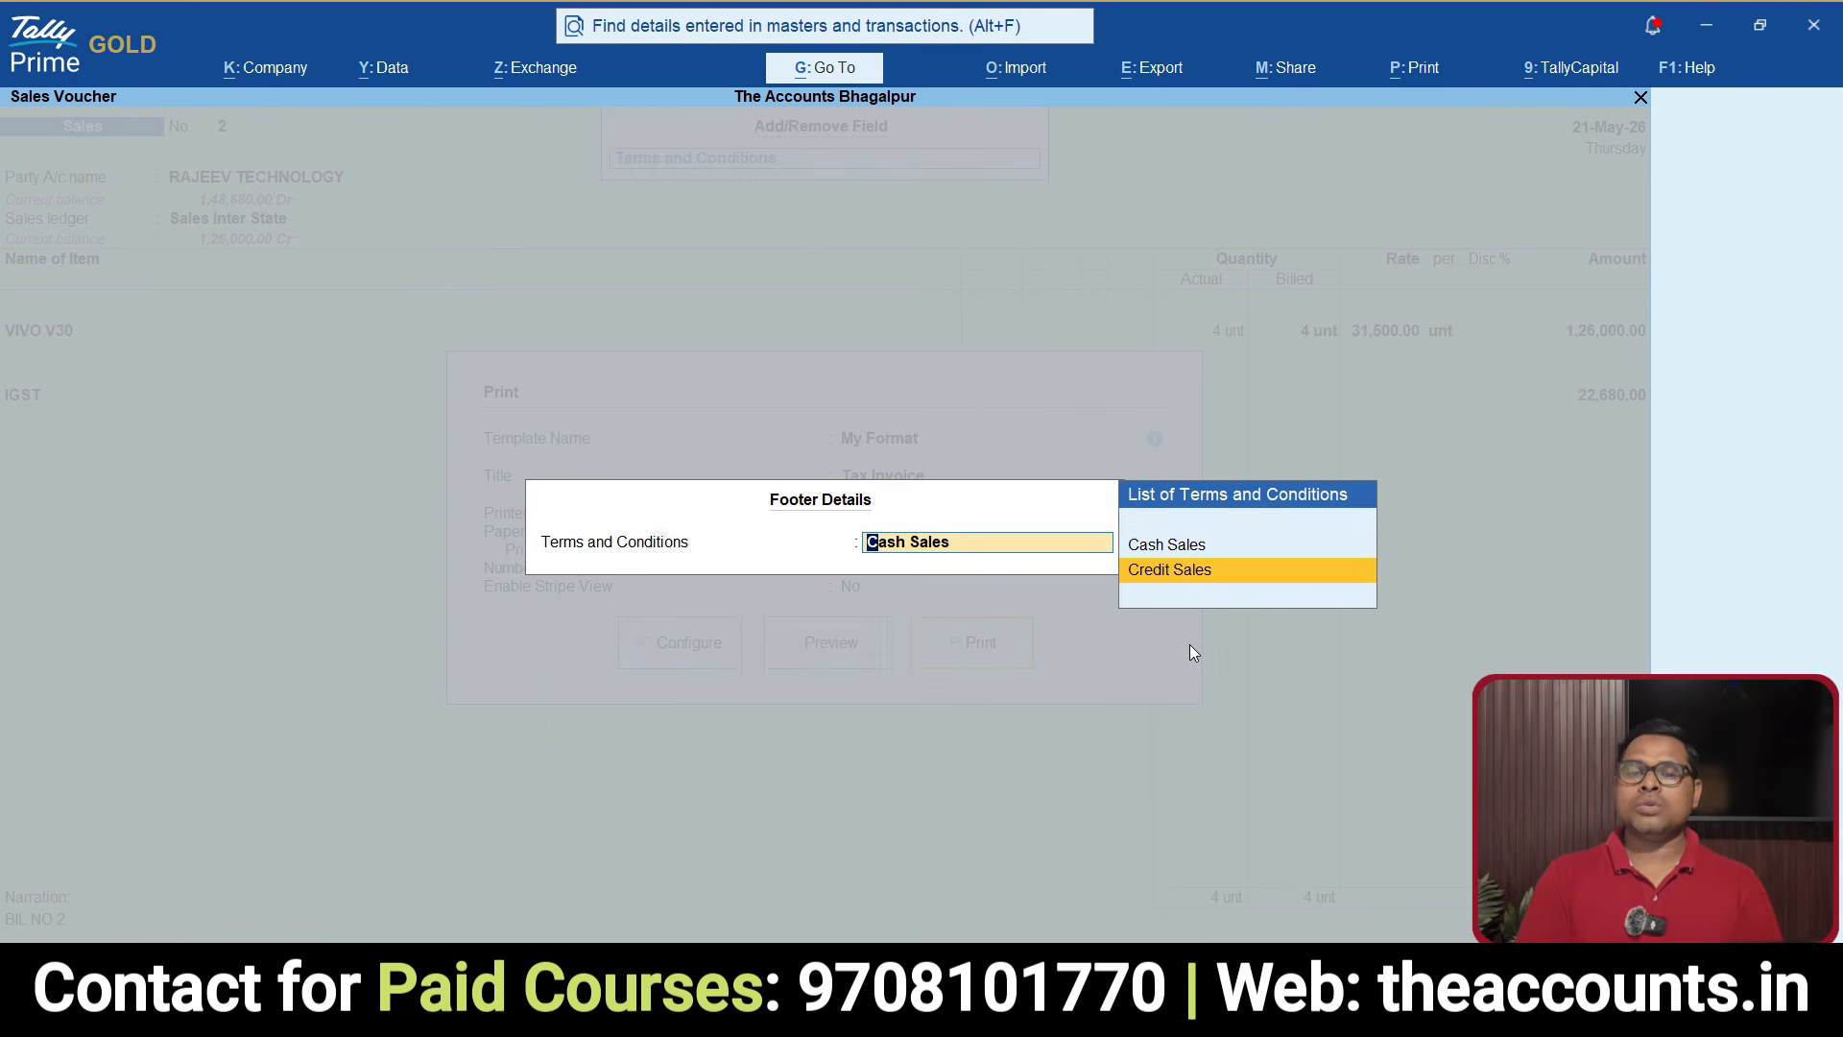
pyautogui.click(1178, 572)
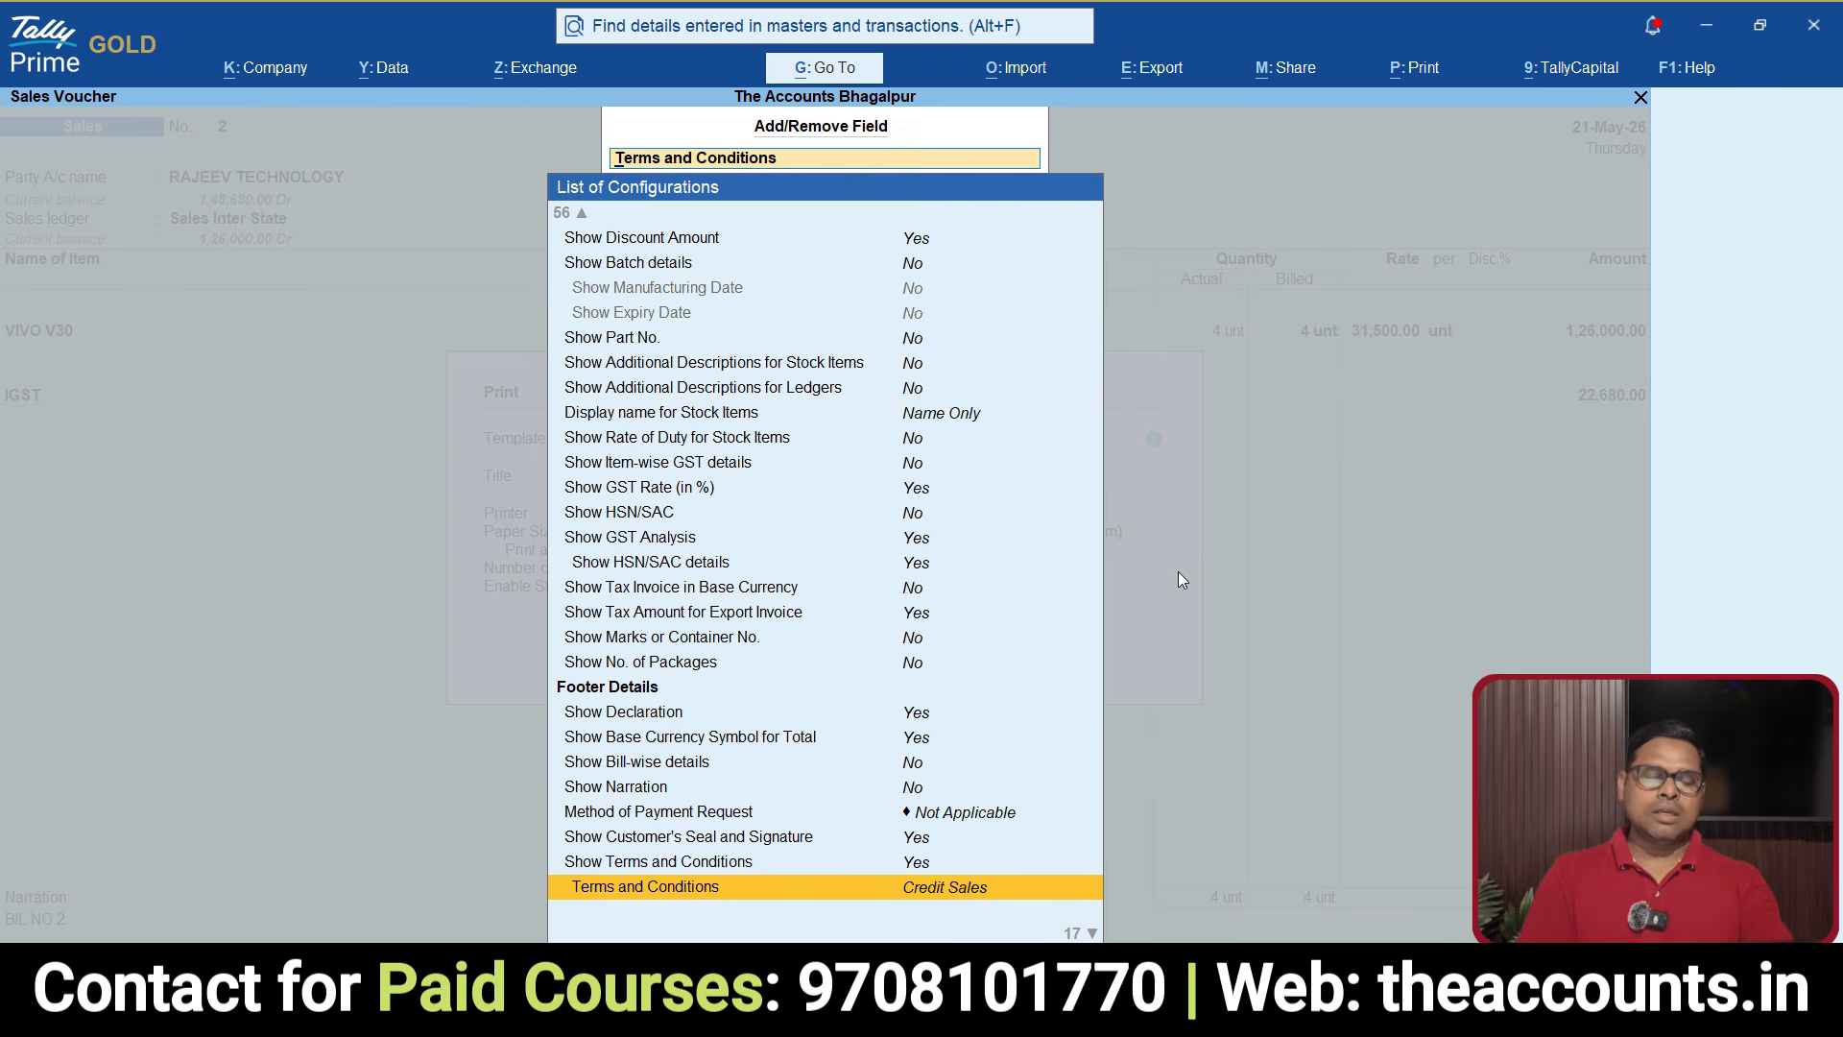
pyautogui.hotkey('ctrl', 'a')
# Step: Preview the invoice again and check the Credit Sales terms printed on it
pyautogui.click(820, 650)
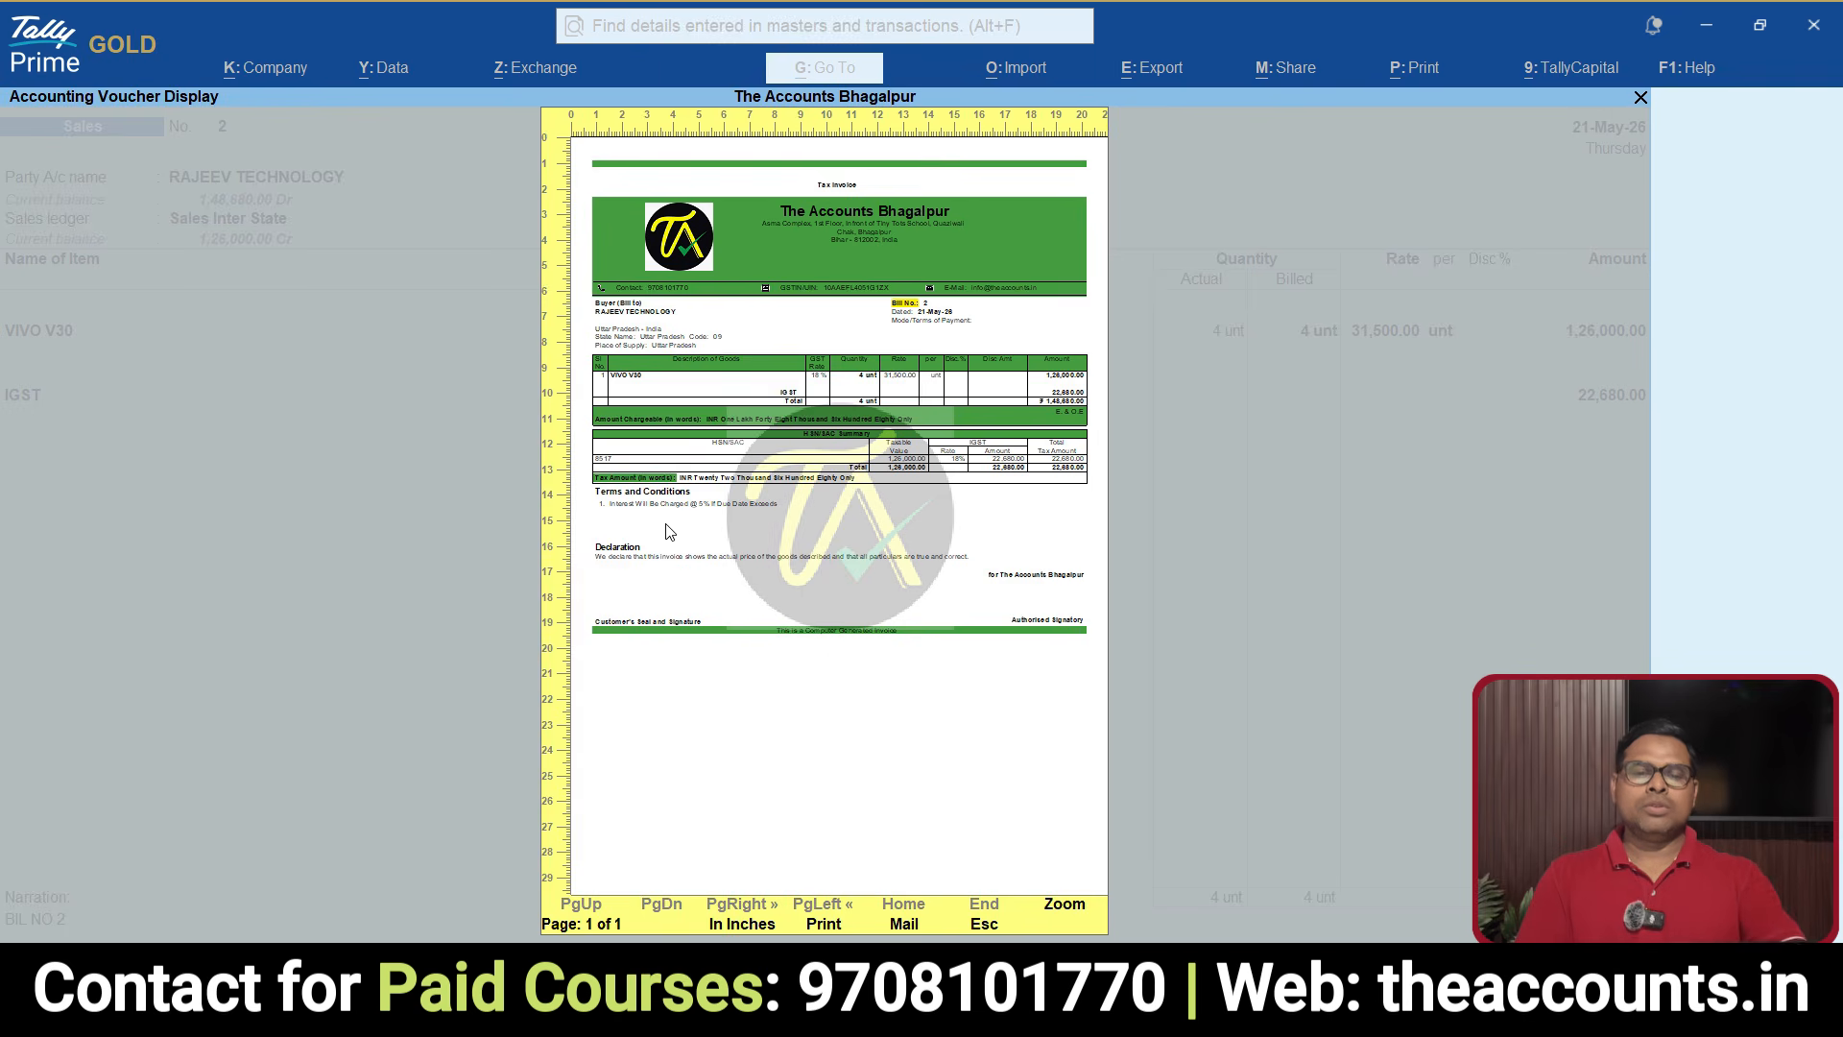
pyautogui.hotkey('ctrl', '1')
pyautogui.click(662, 524)
pyautogui.moveTo(564, 519)
pyautogui.mouseDown()
pyautogui.moveTo(927, 533)
pyautogui.moveTo(530, 347)
pyautogui.moveTo(619, 530)
pyautogui.moveTo(671, 532)
pyautogui.mouseUp()
pyautogui.press('Escape')
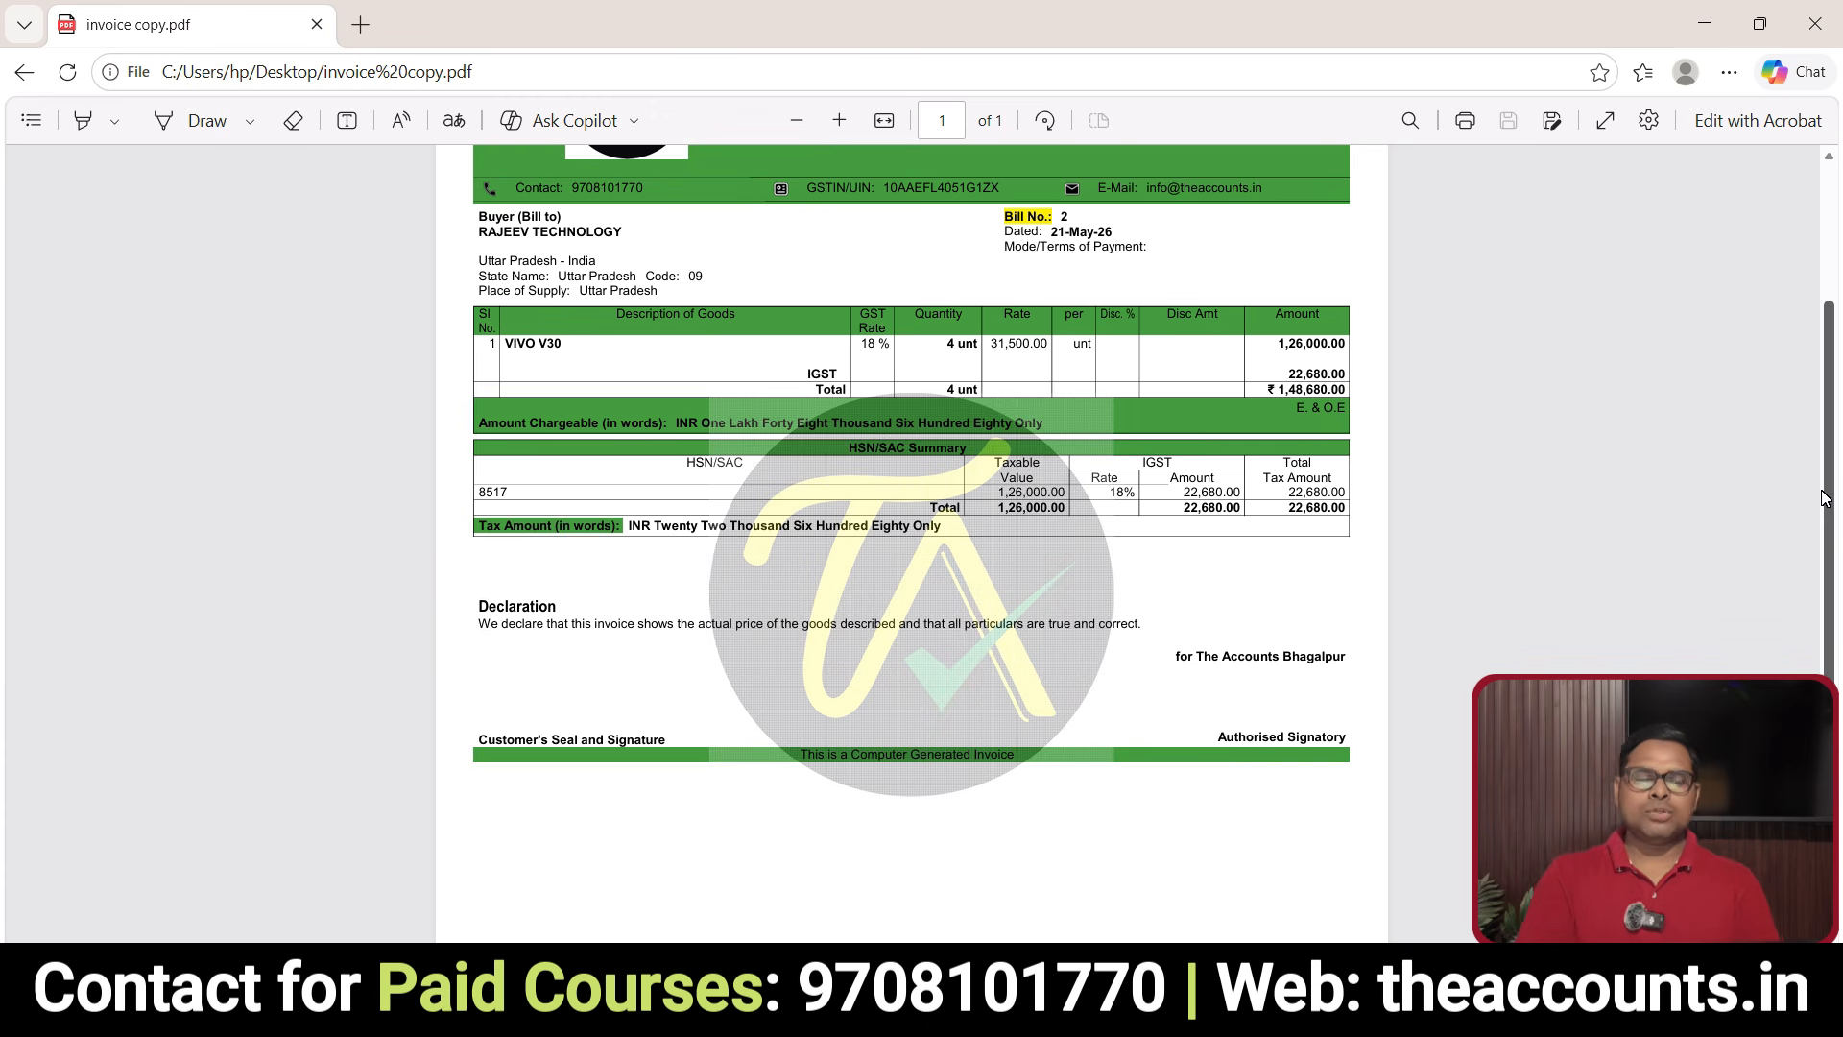
# Step: Close the invoice copy PDF, switch to TallyPrime and open the My Format template from the sales voucher's print options
pyautogui.click(1824, 29)
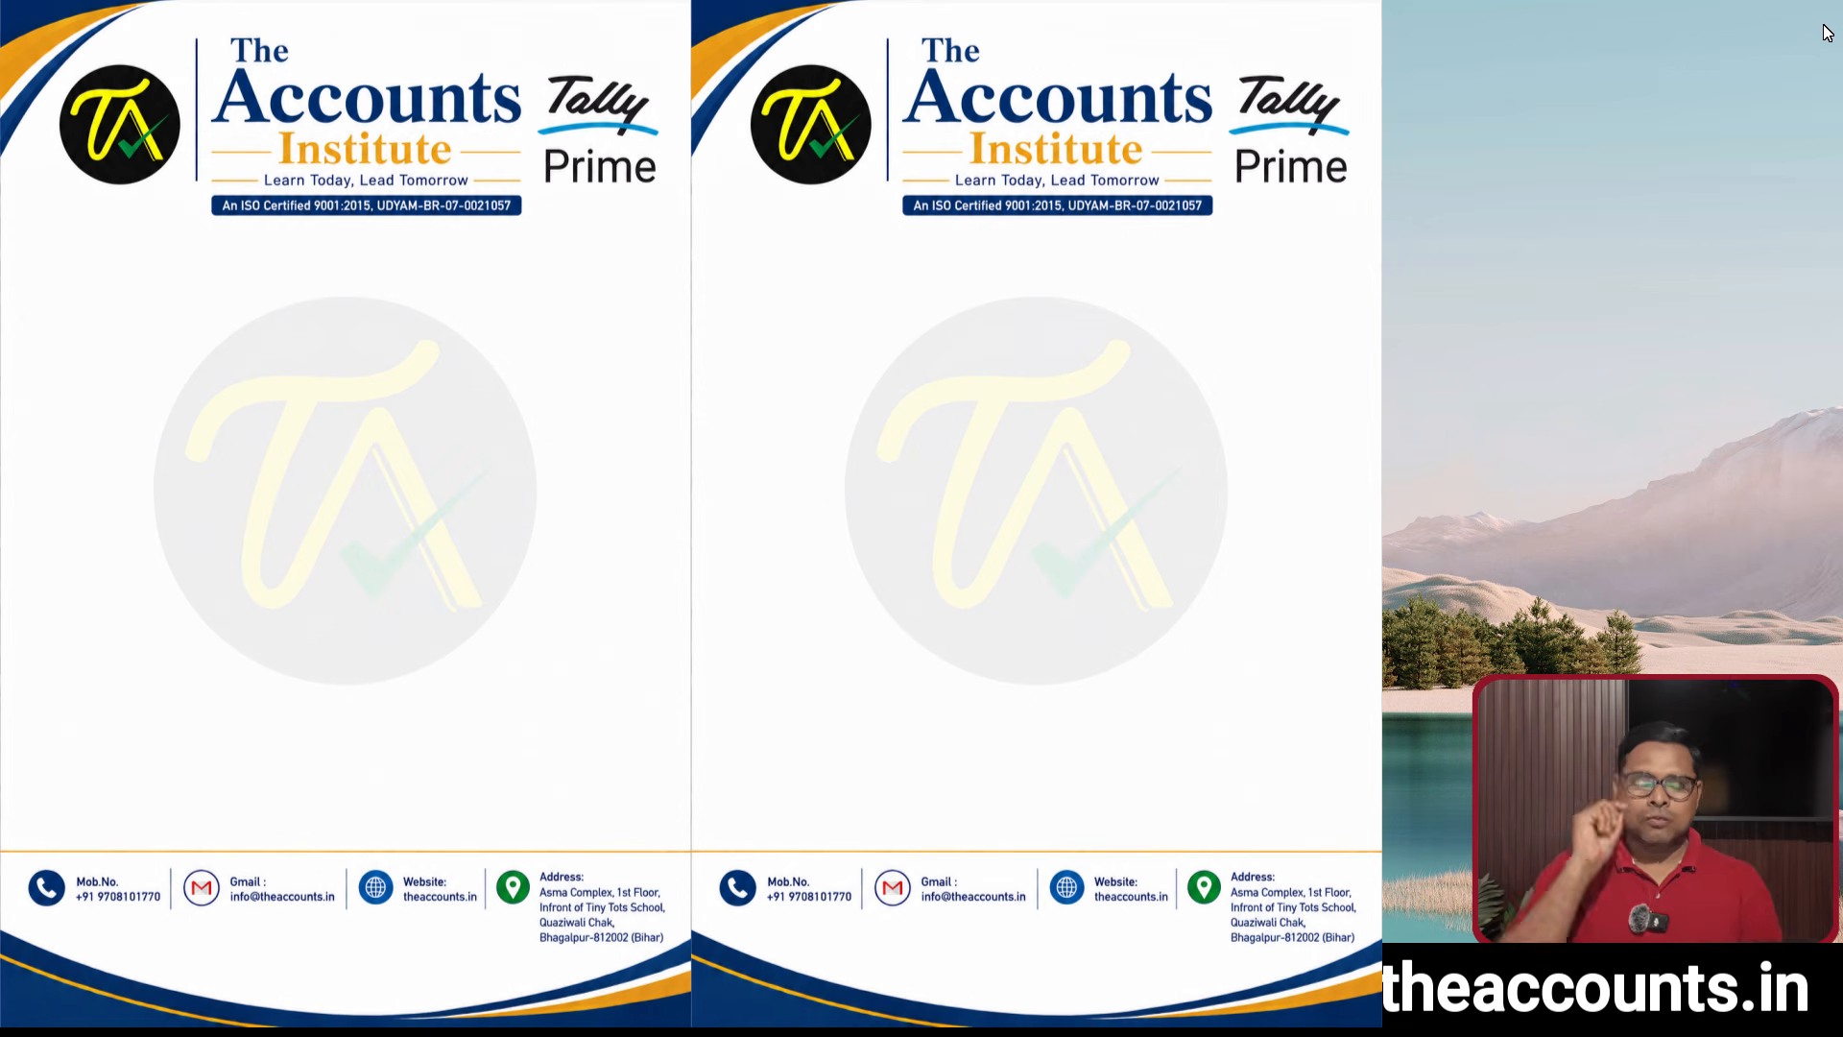
pyautogui.hotkey('alt', 'Tab')
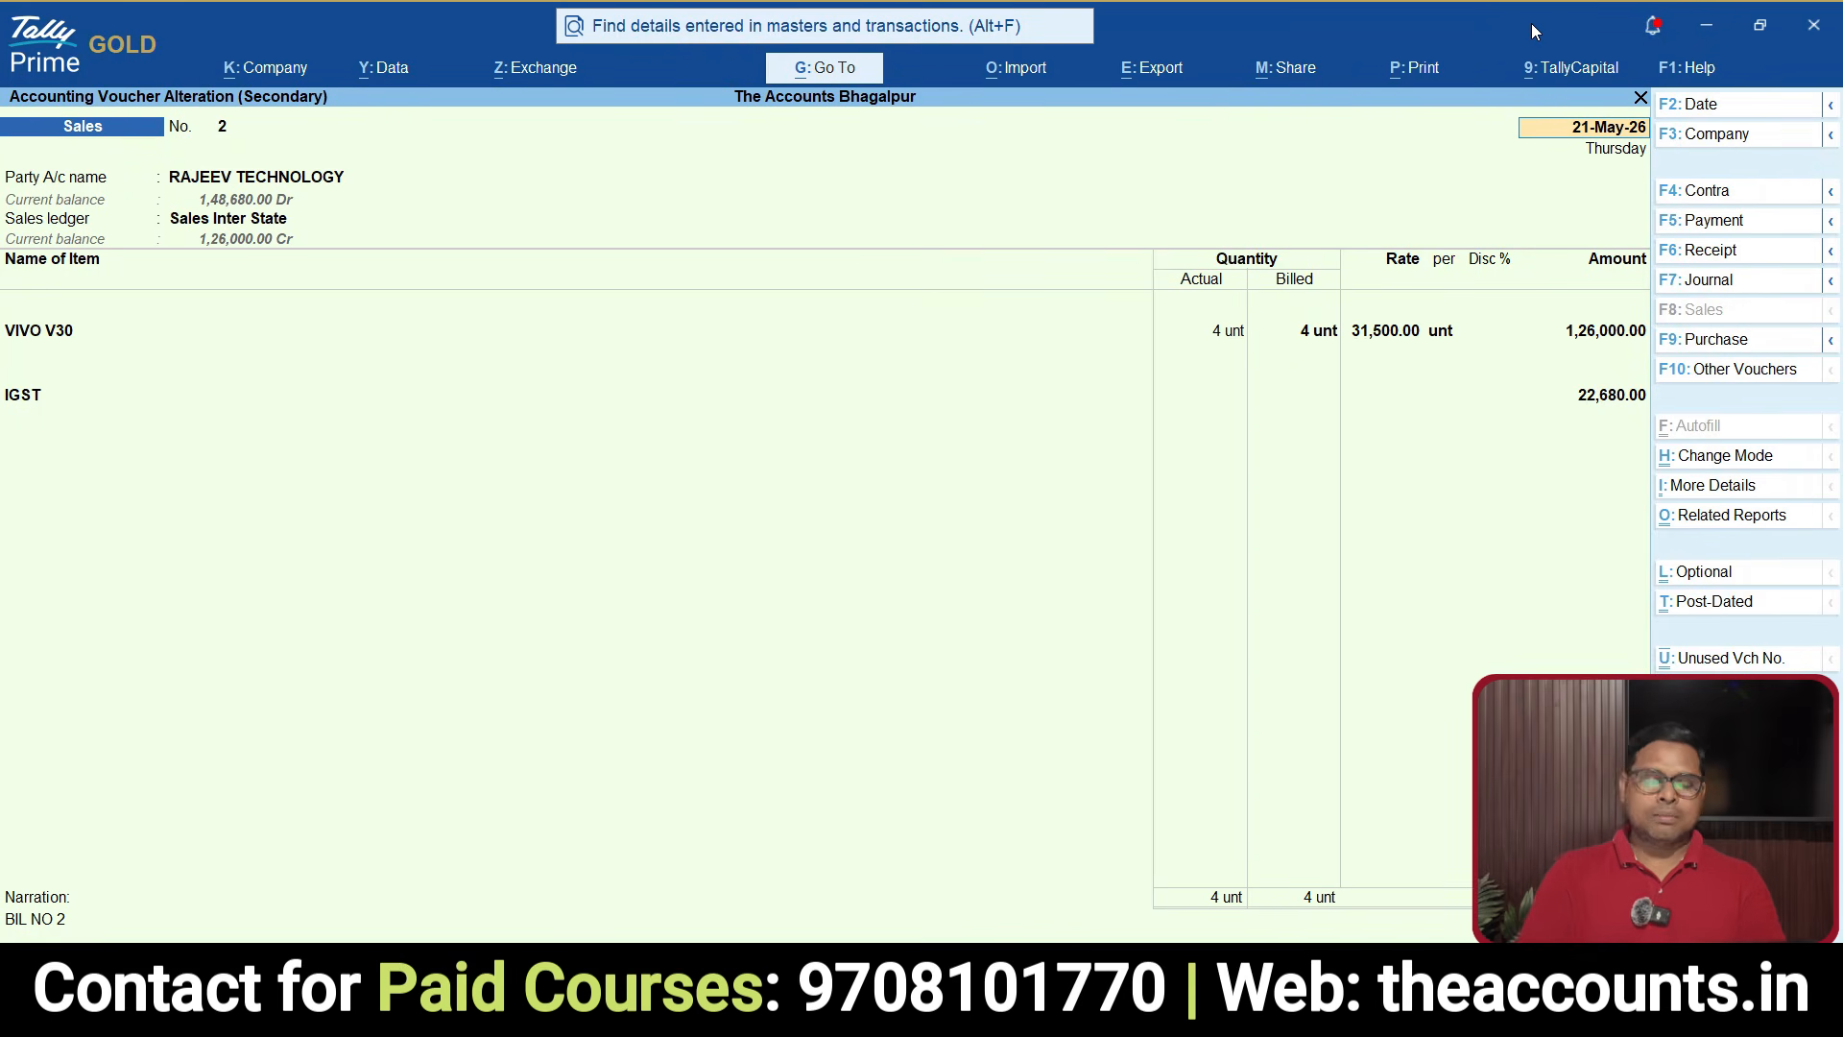
pyautogui.hotkey('ctrl', 'p')
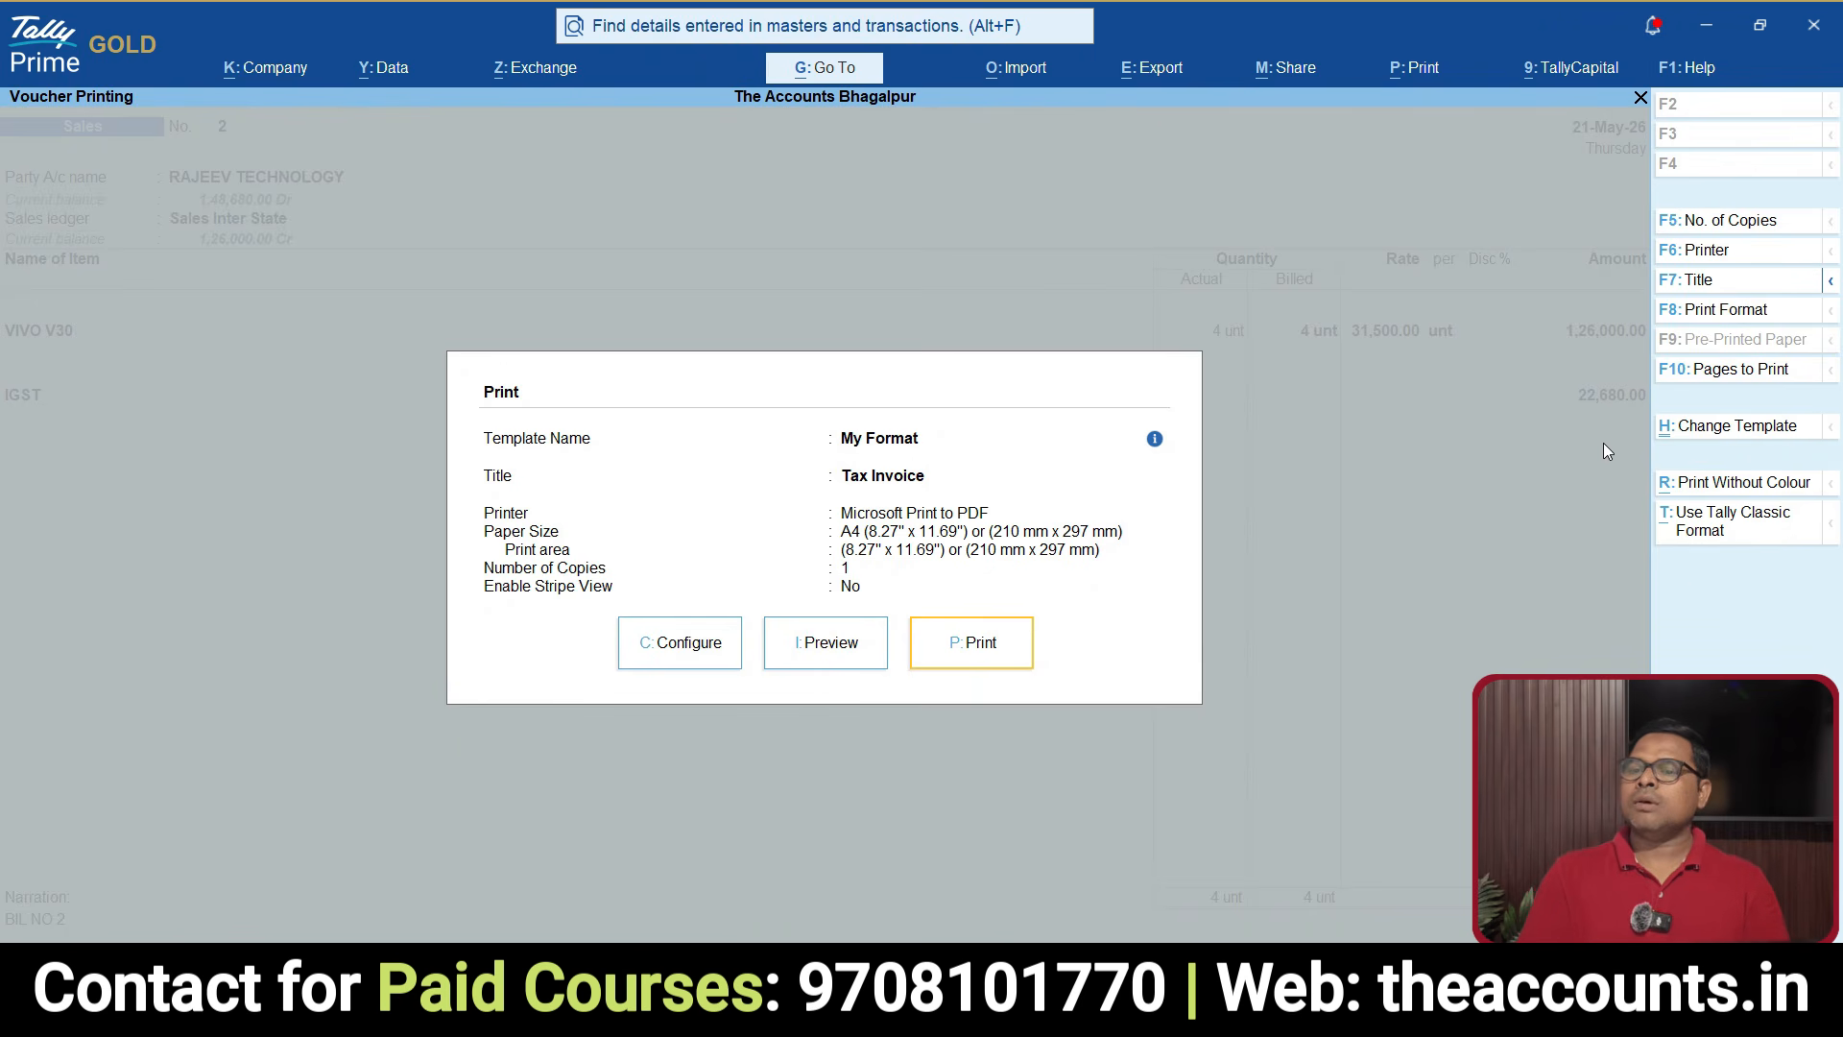
pyautogui.click(1763, 438)
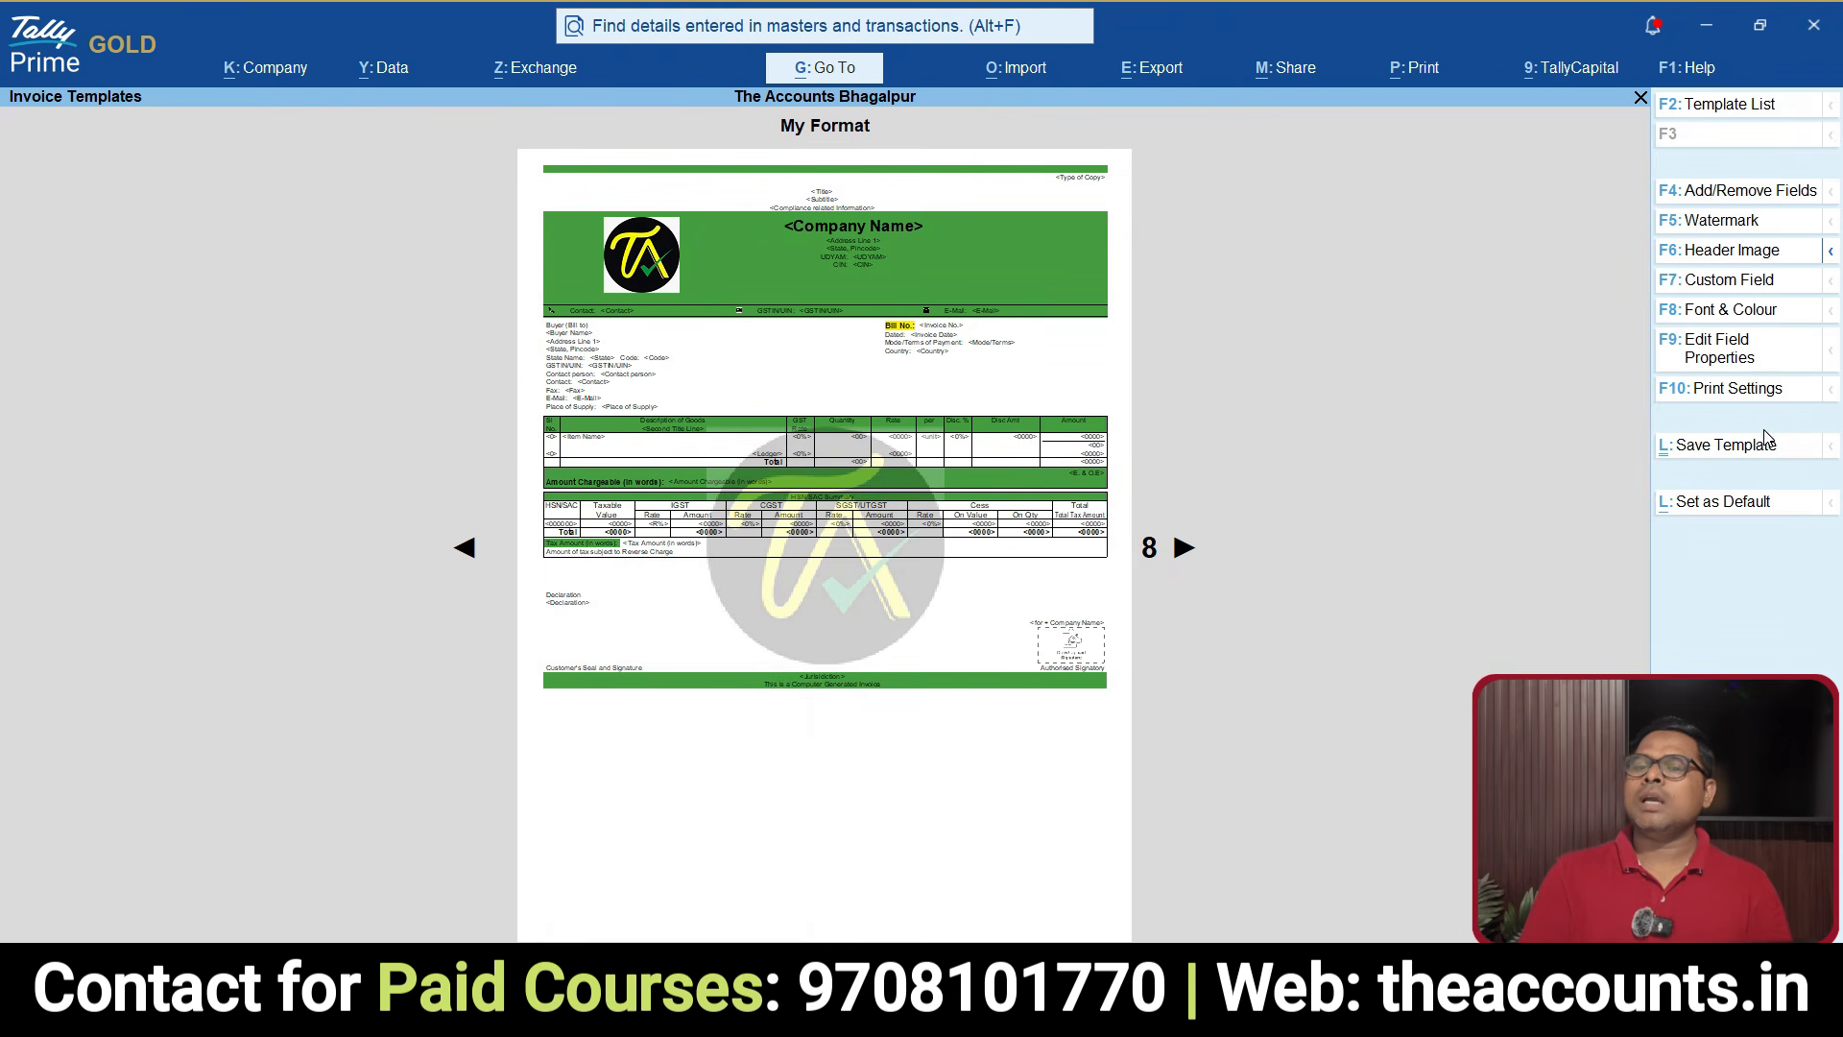
# Step: Enable an image in the company header of My Format and choose the accounts (5).png from the Downloads folder
pyautogui.click(1753, 253)
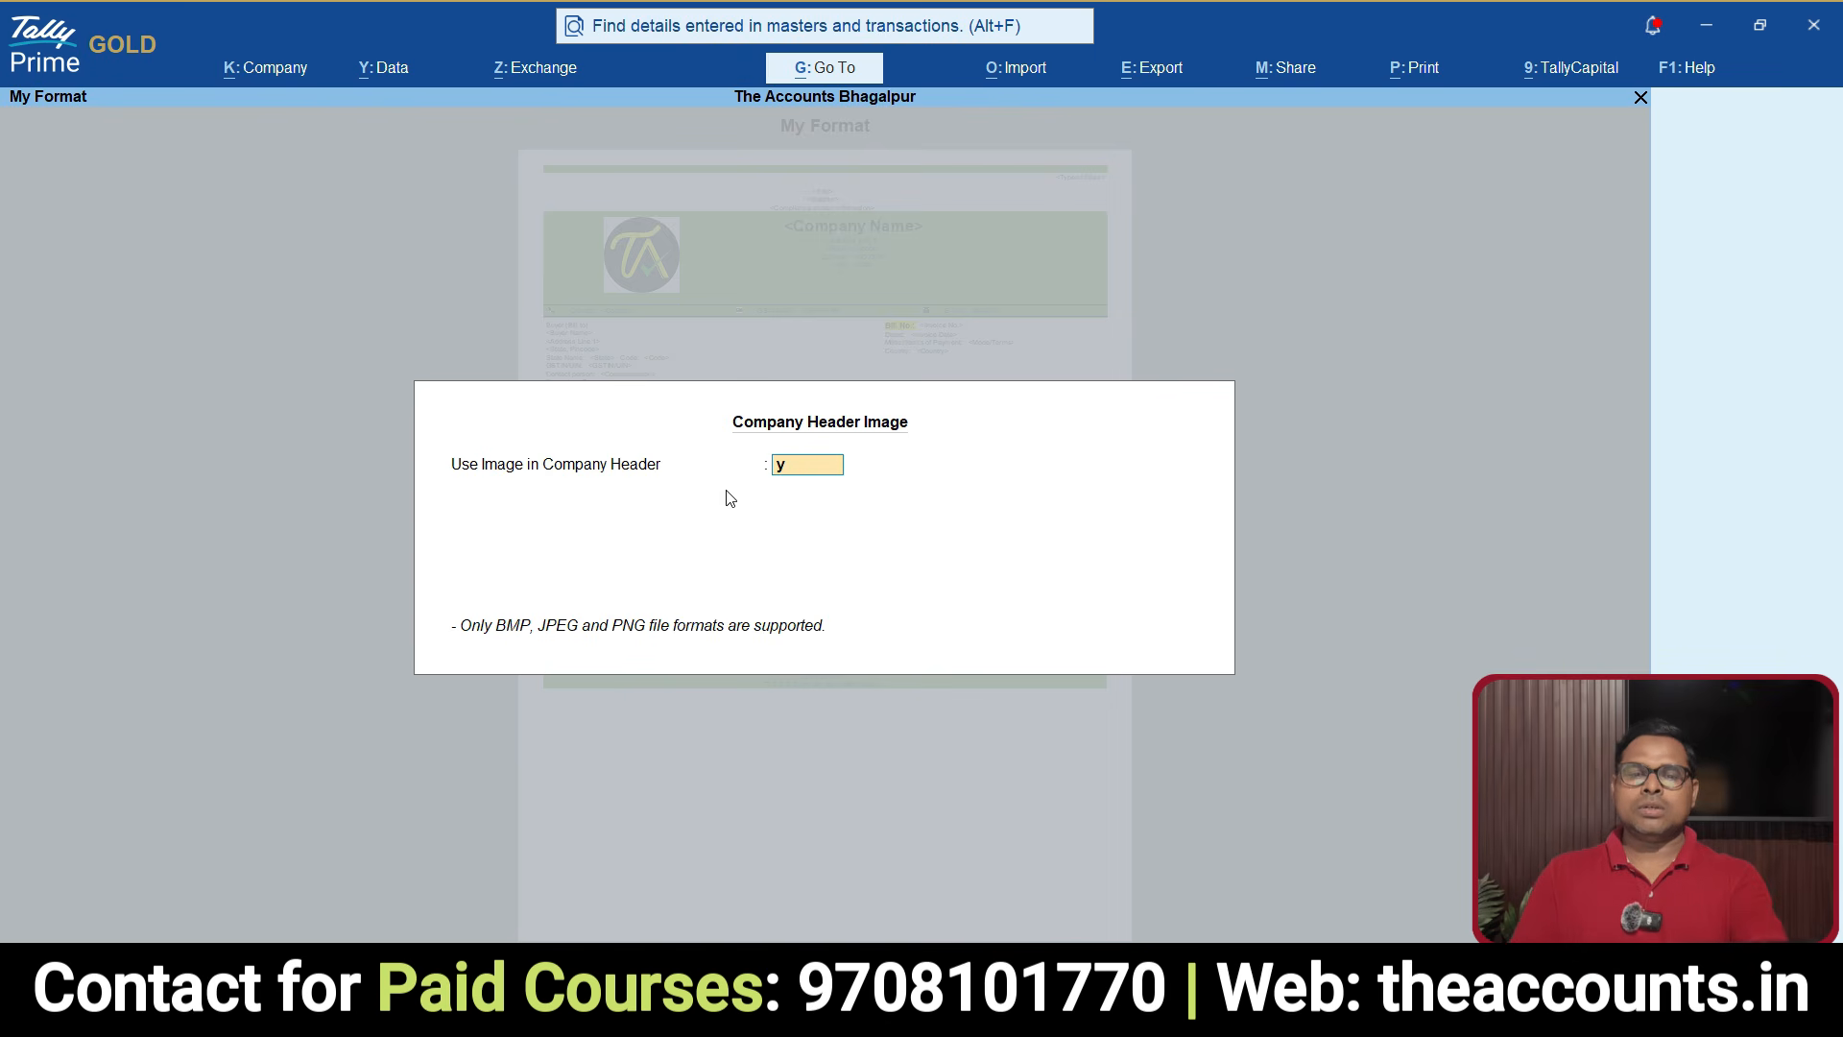
pyautogui.write('y')
pyautogui.press('Return')
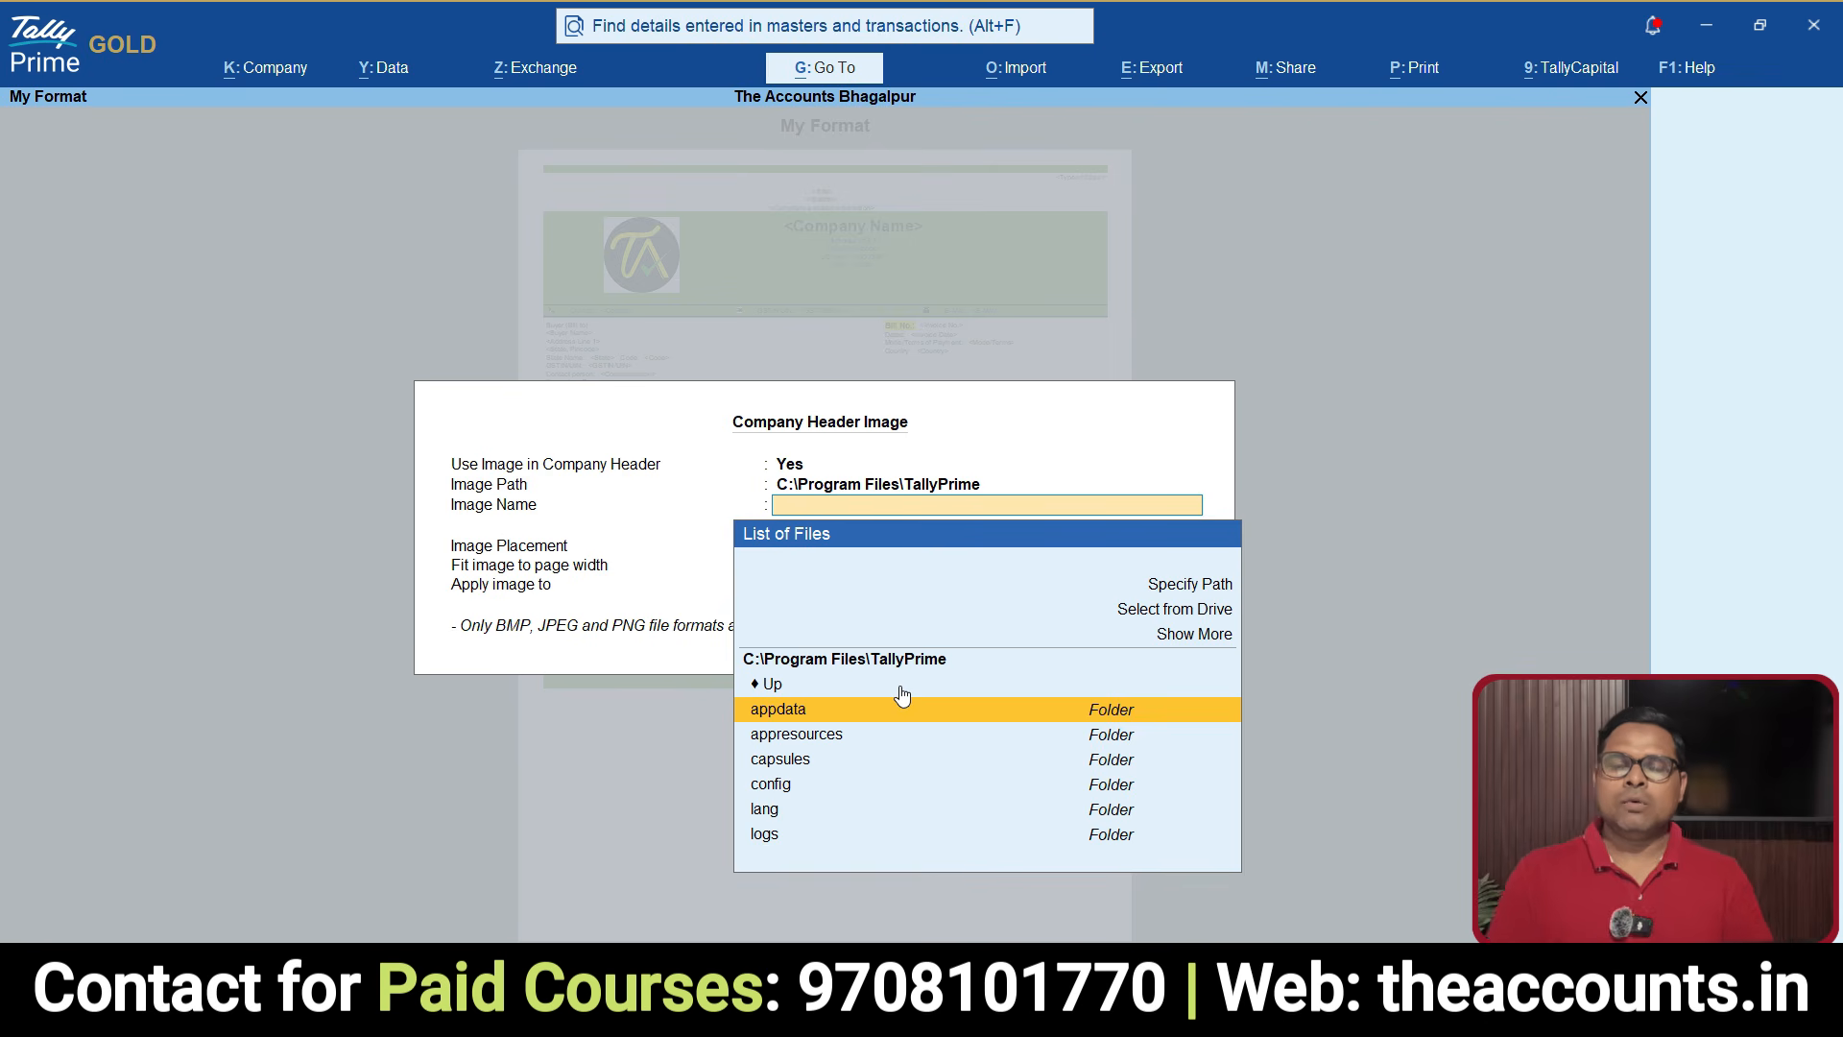
pyautogui.click(1179, 609)
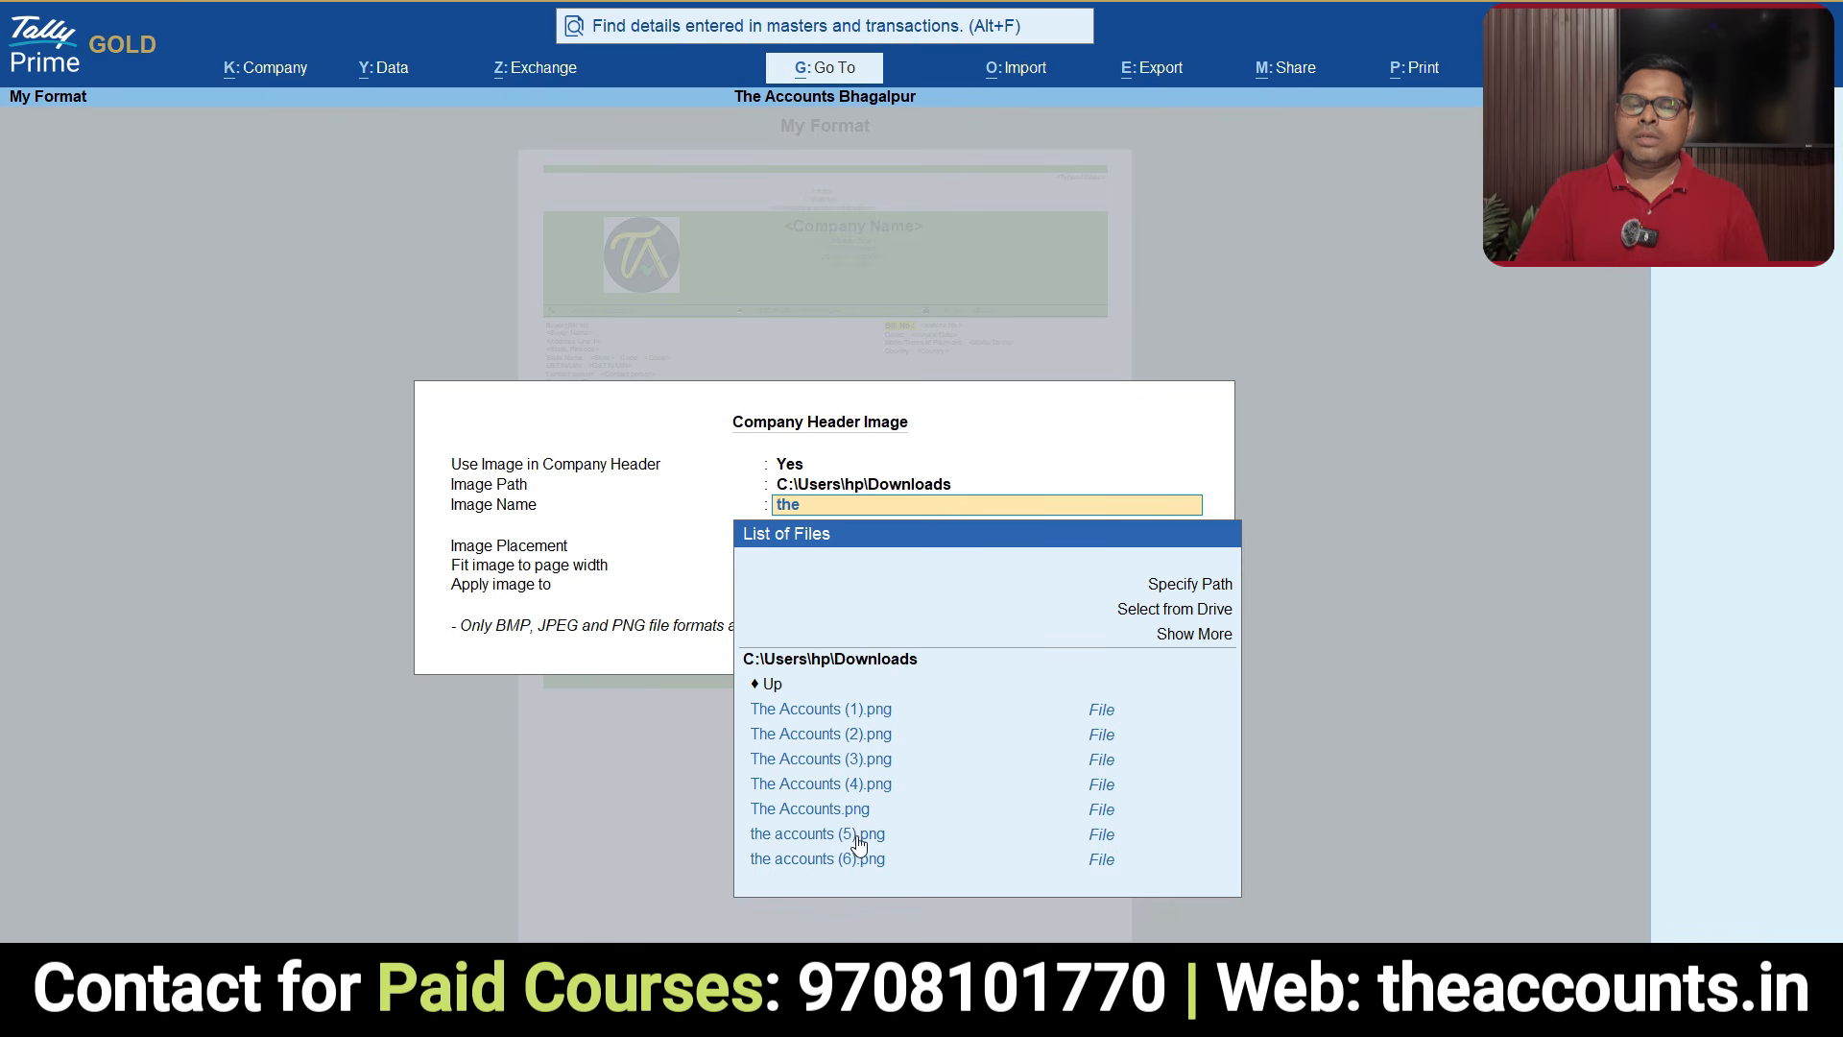
pyautogui.click(852, 839)
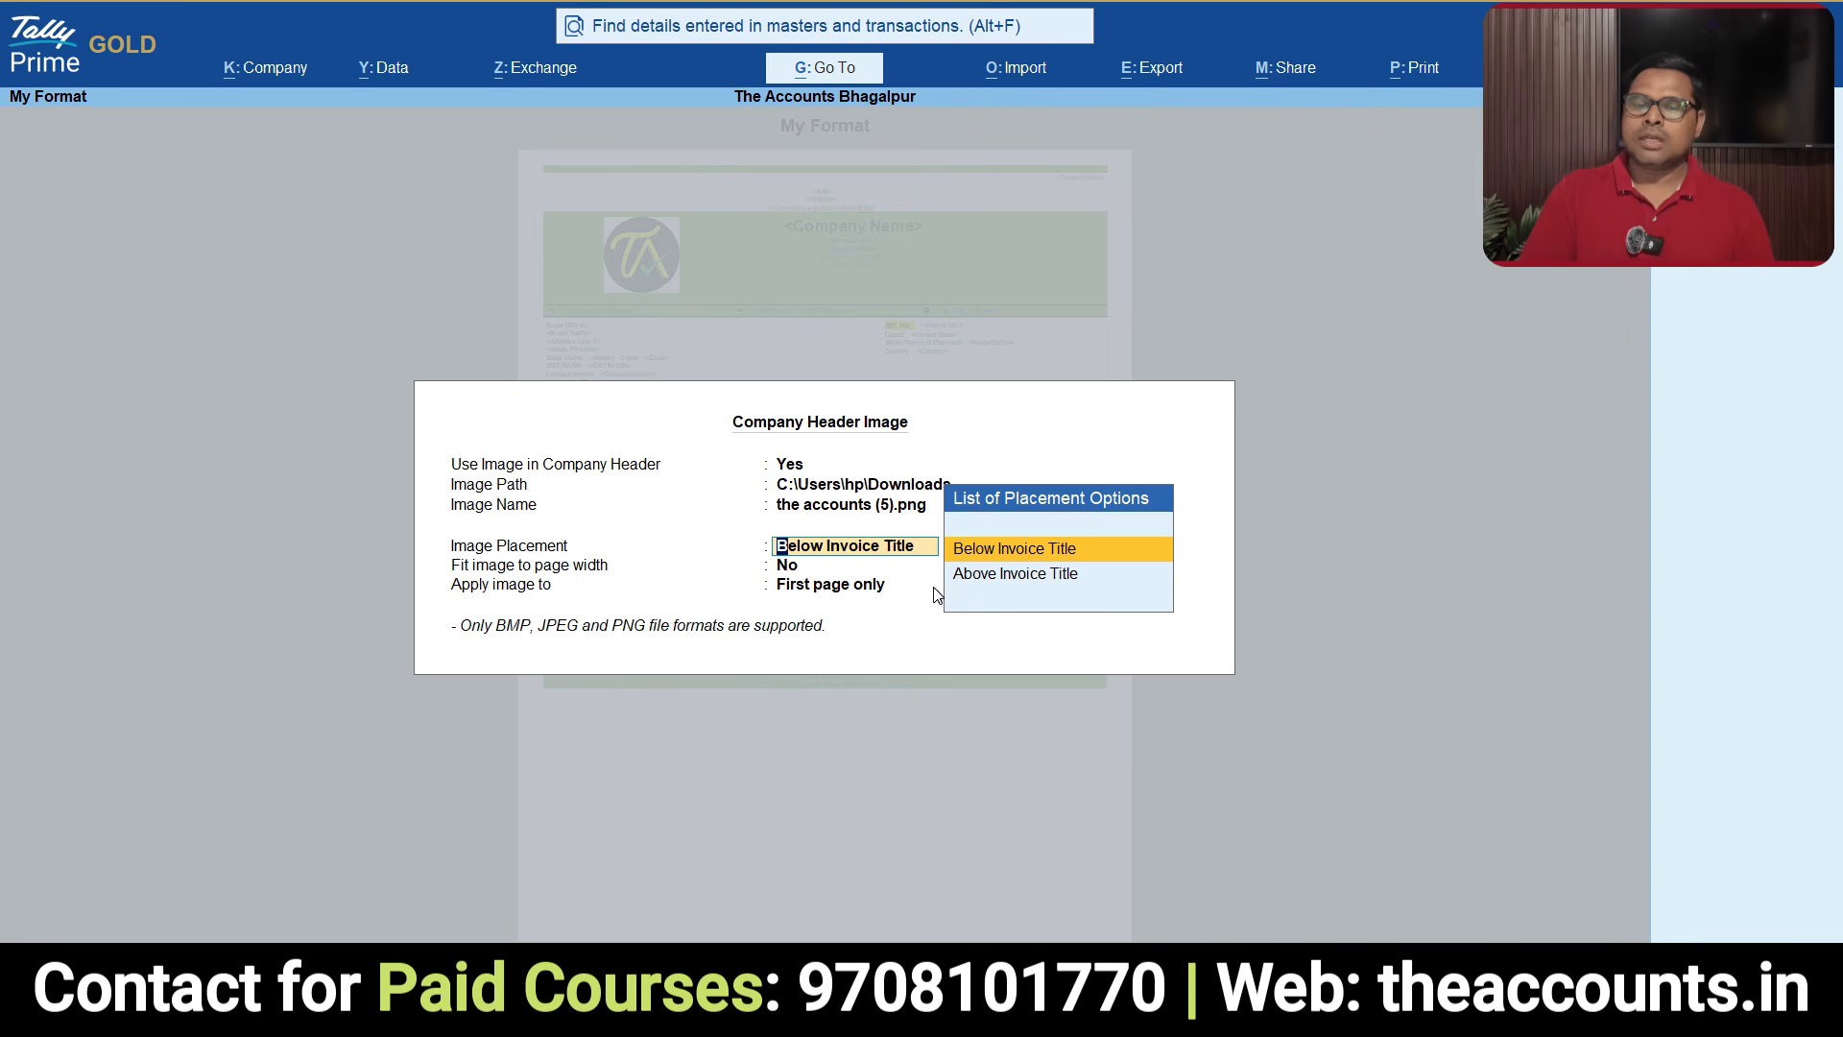
# Step: Place the header image above the invoice title and fit it to the page width
pyautogui.press('Down')
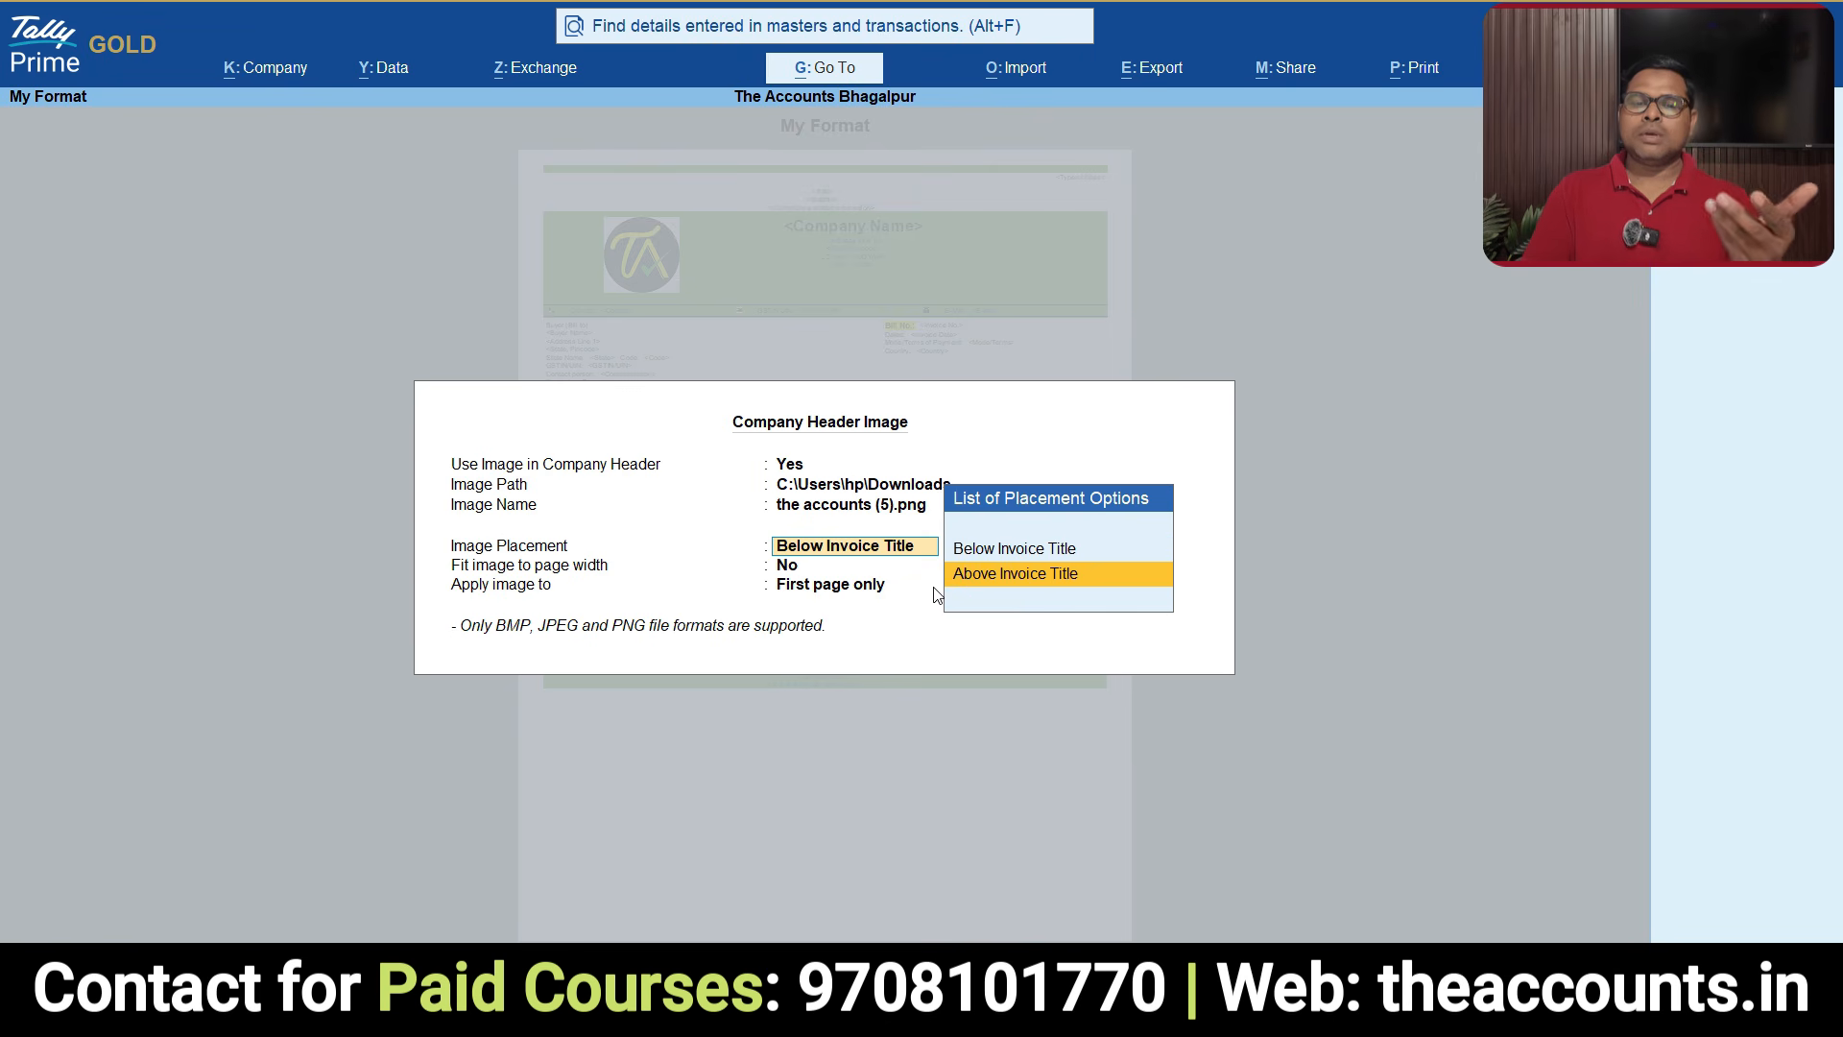
pyautogui.press('Return')
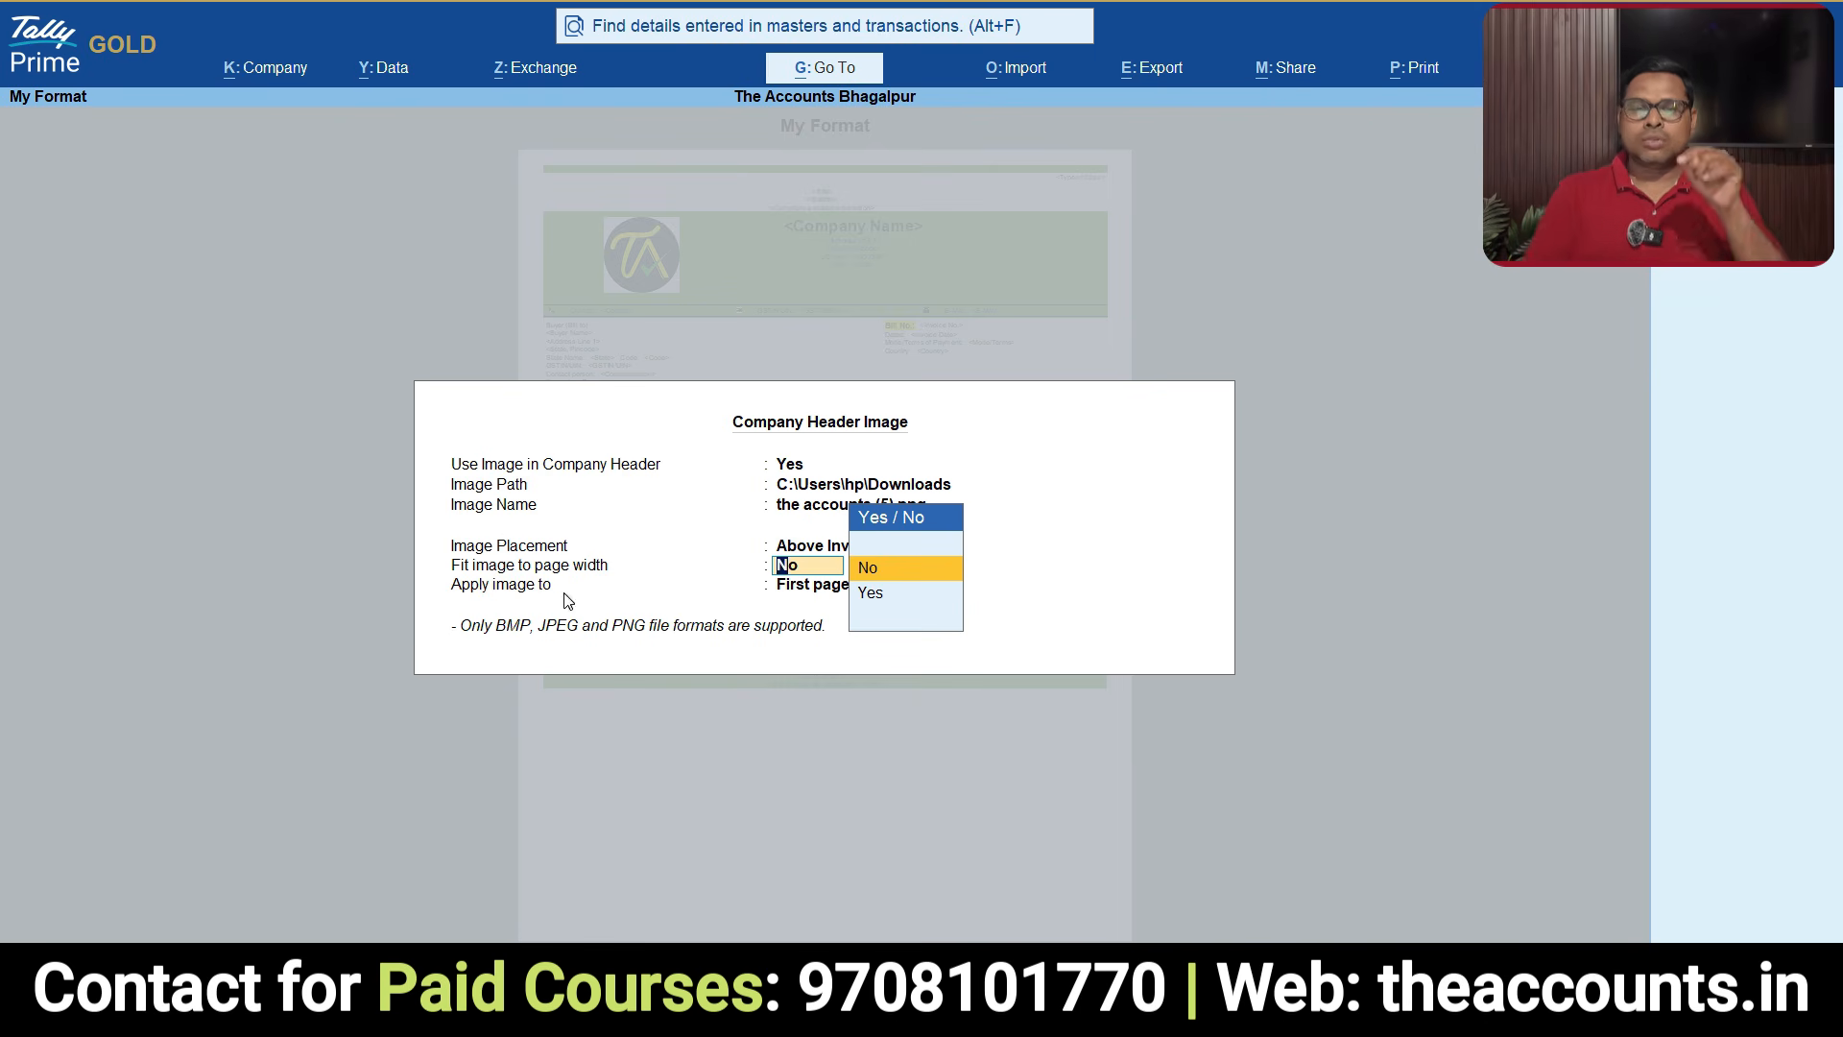
pyautogui.press('Down')
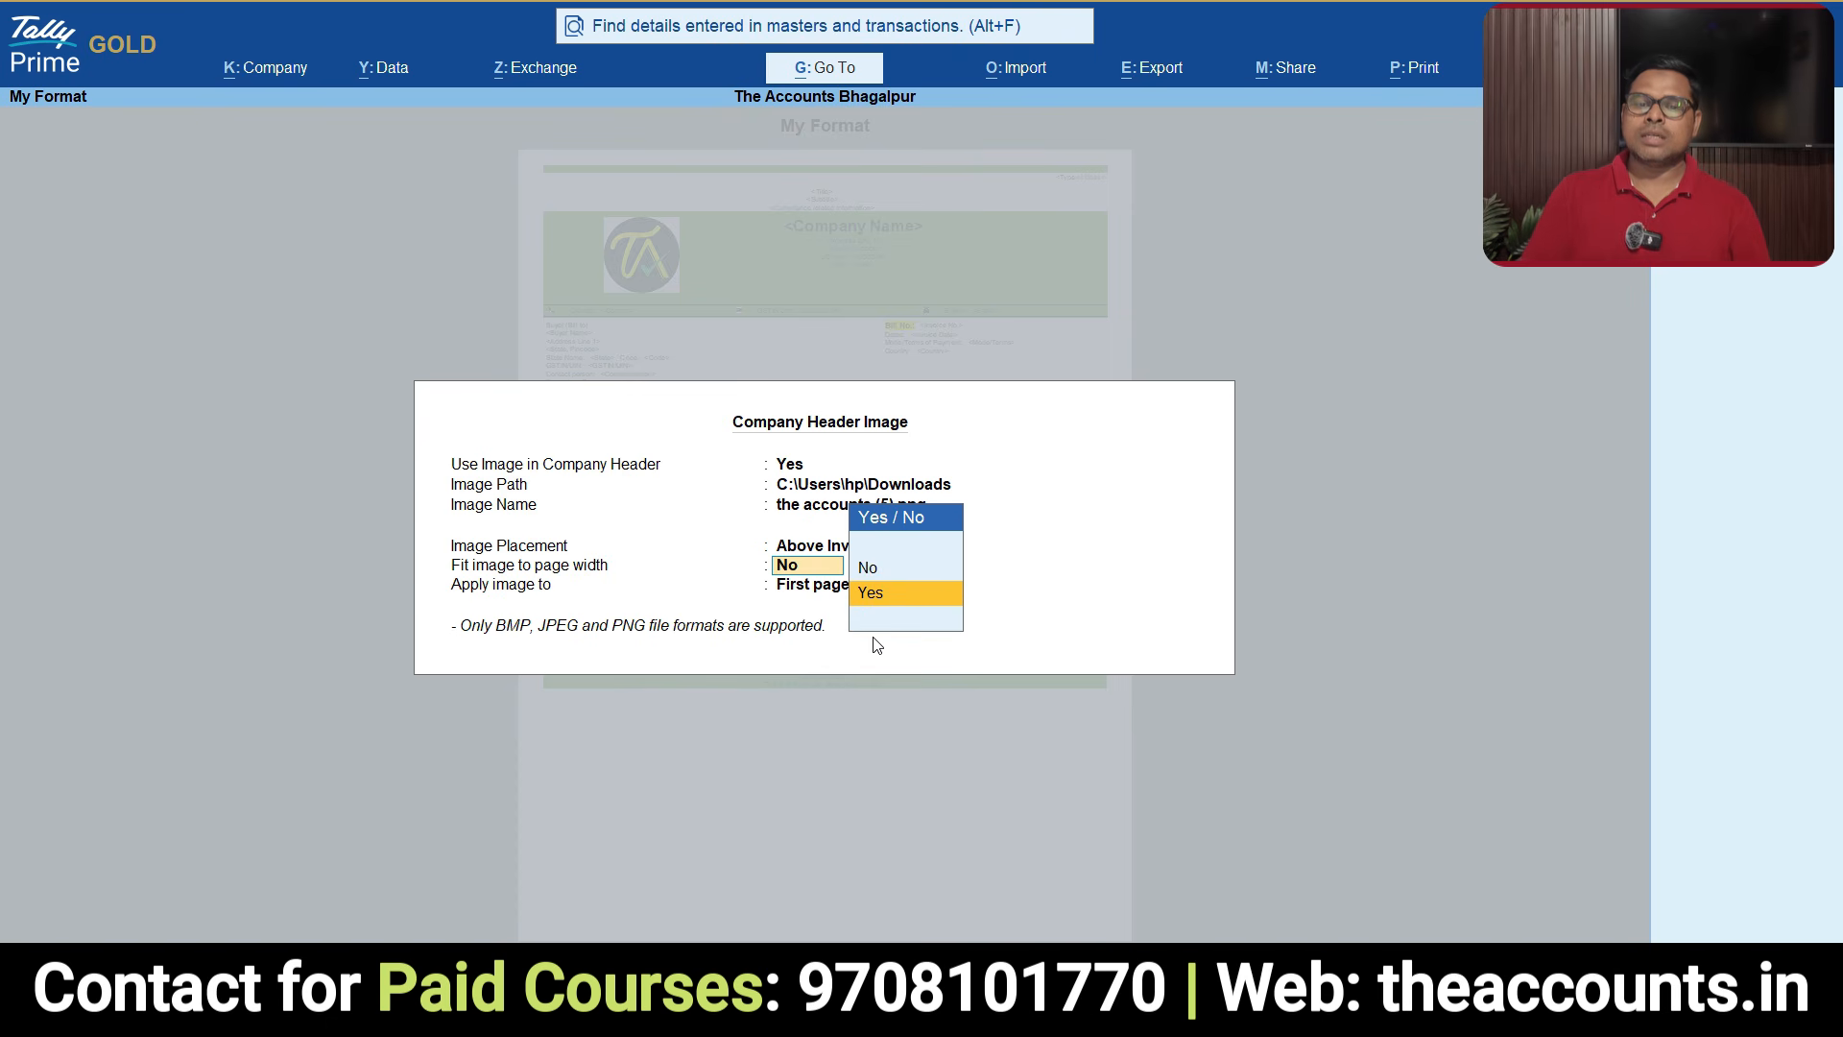
pyautogui.press('Return')
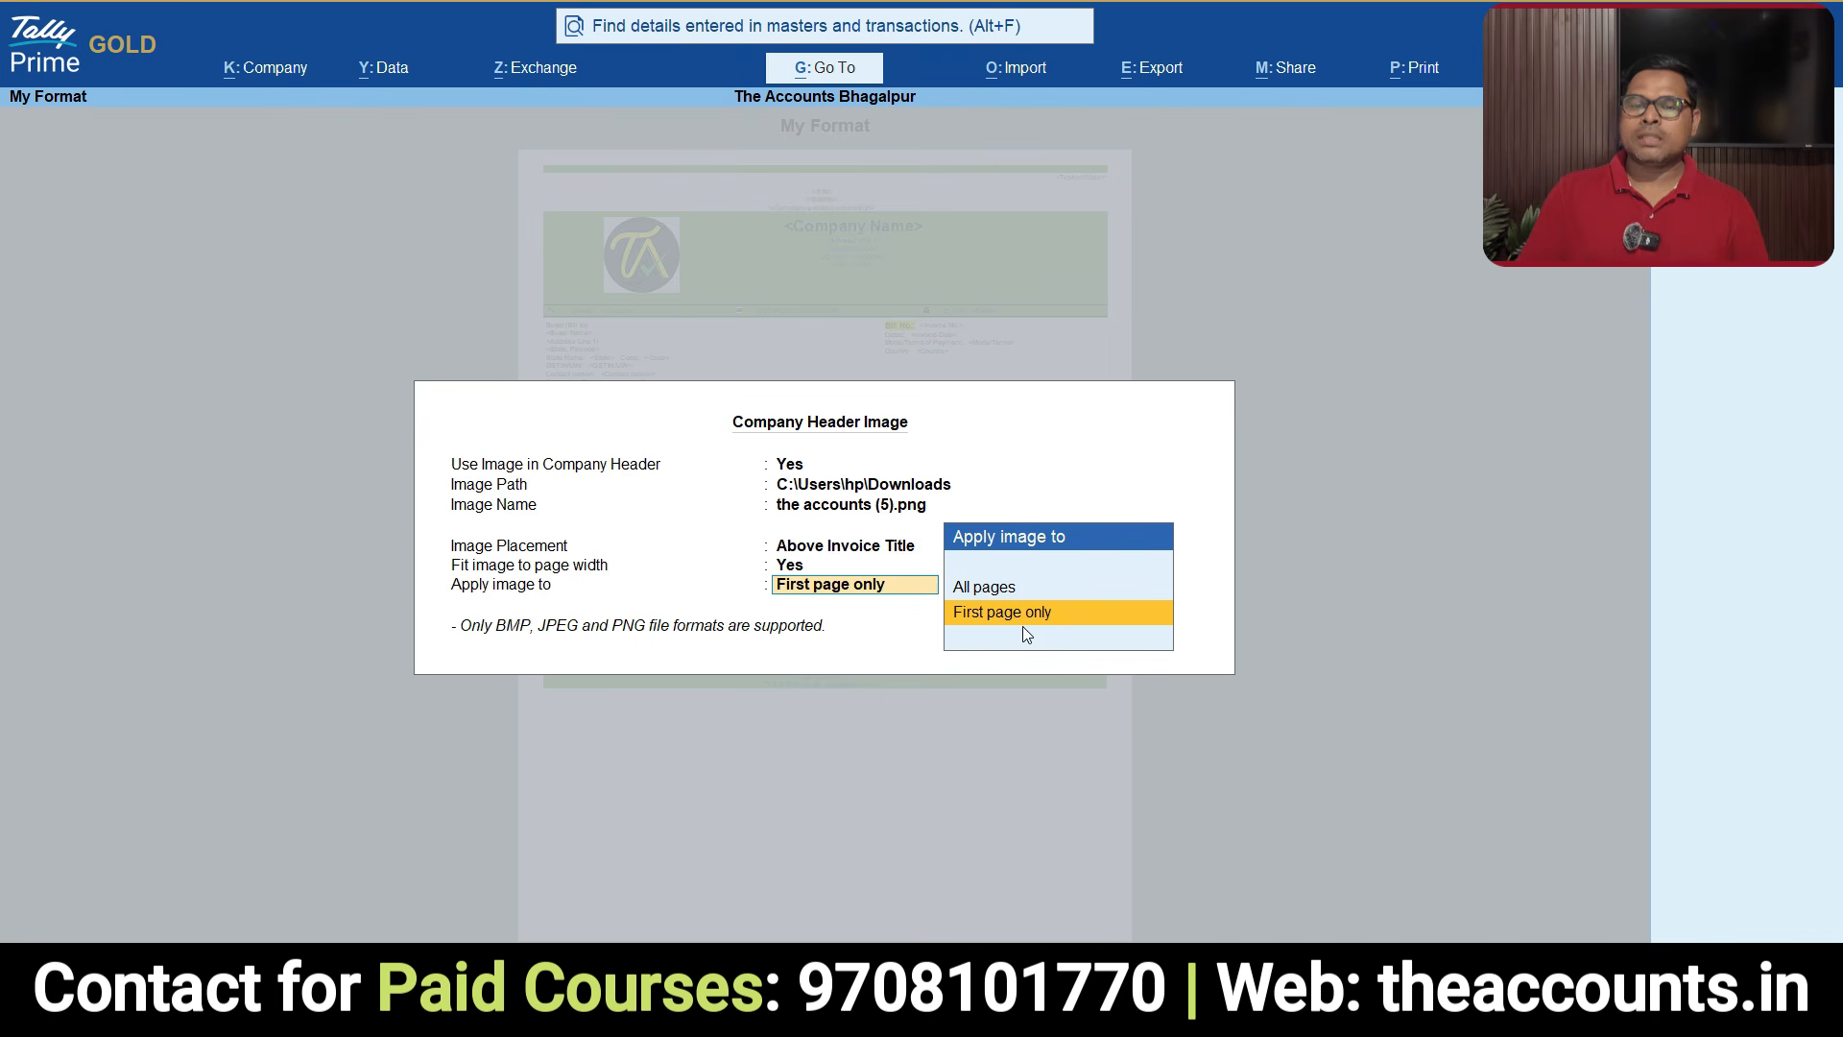
# Step: Apply the company header image to all pages of the invoice
pyautogui.press('Up')
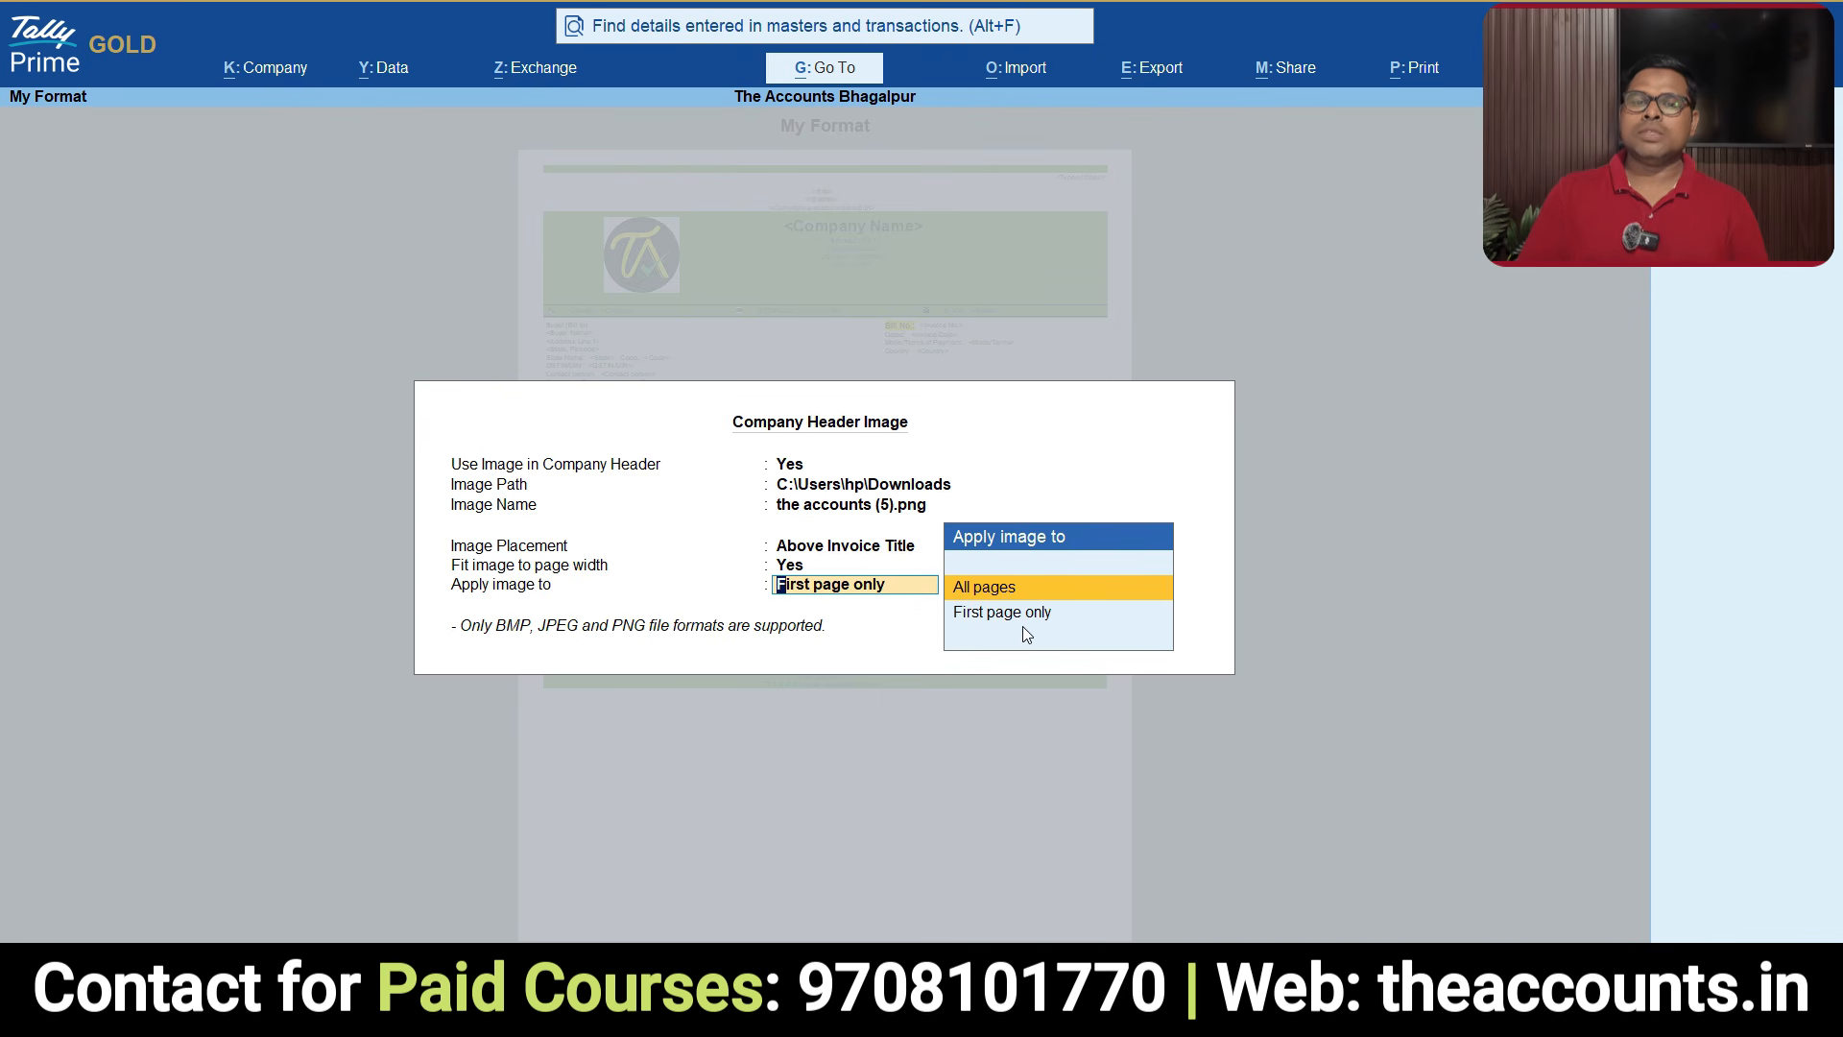
pyautogui.press('Return')
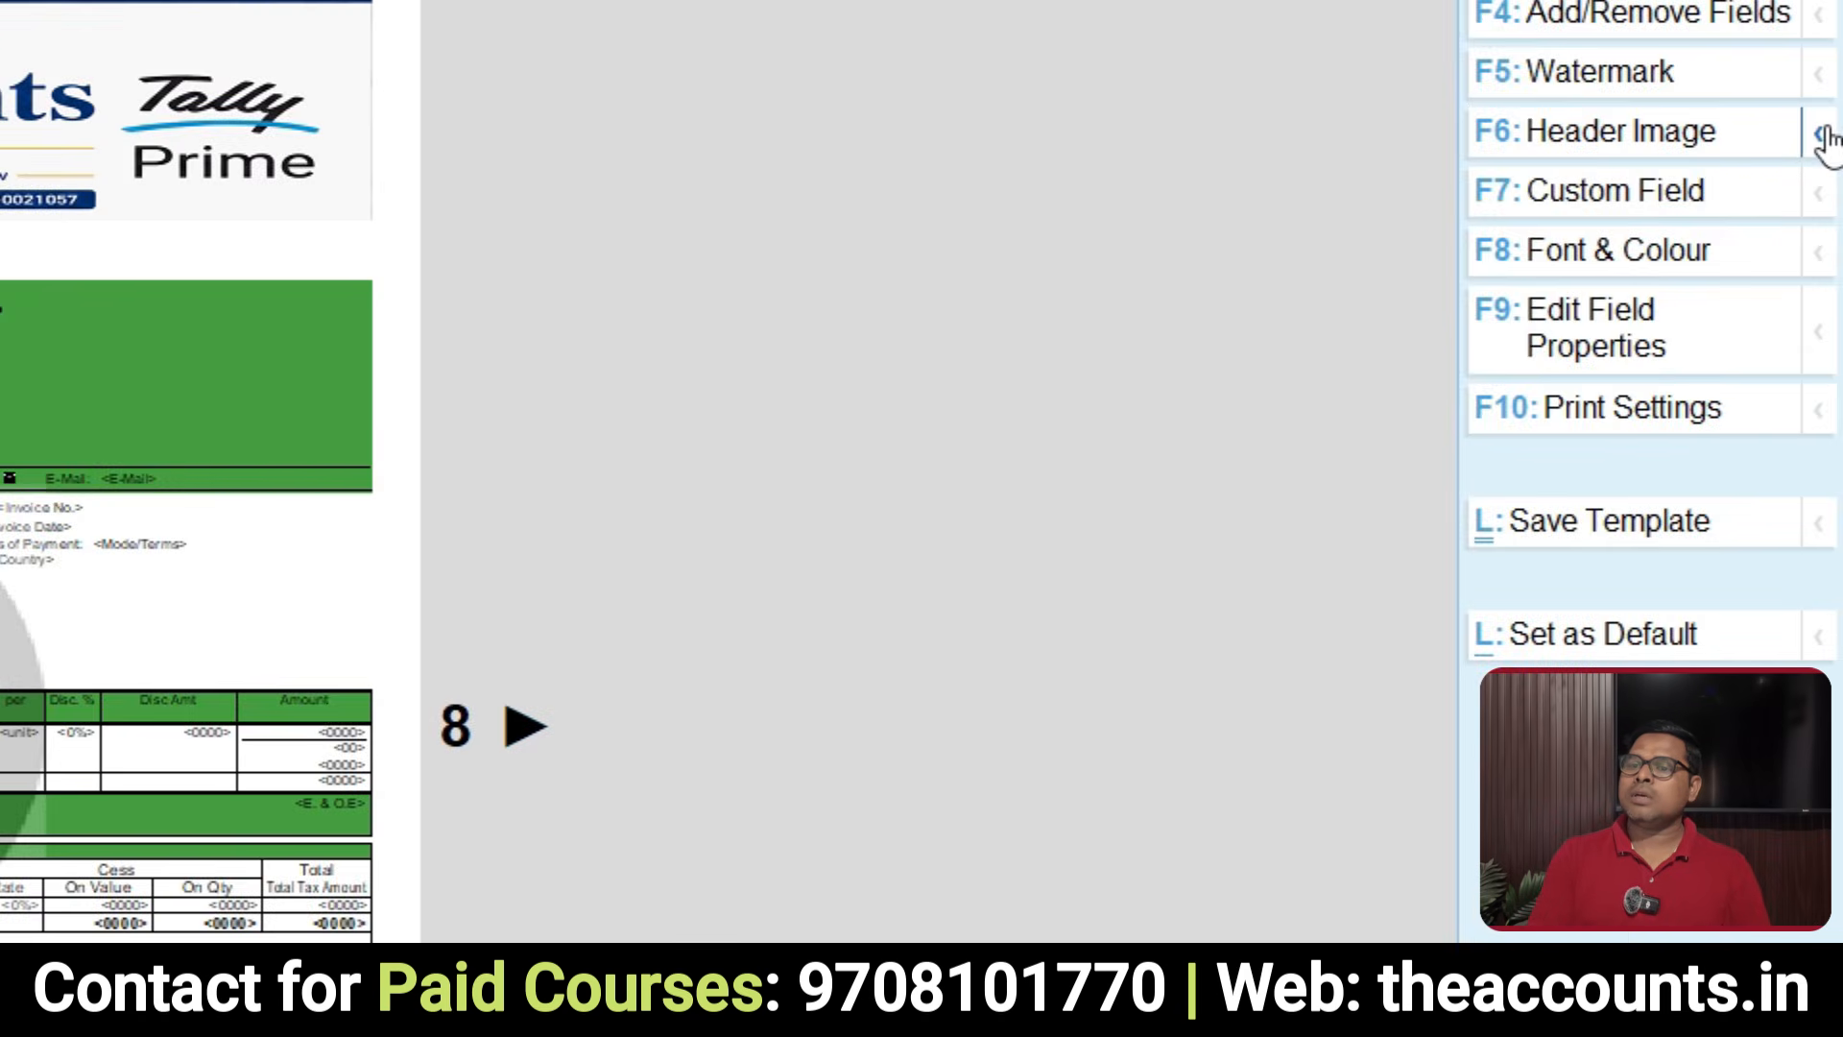
# Step: Enable an image in the footer of My Format and choose the accounts (6).png from the Downloads folder
pyautogui.click(1822, 170)
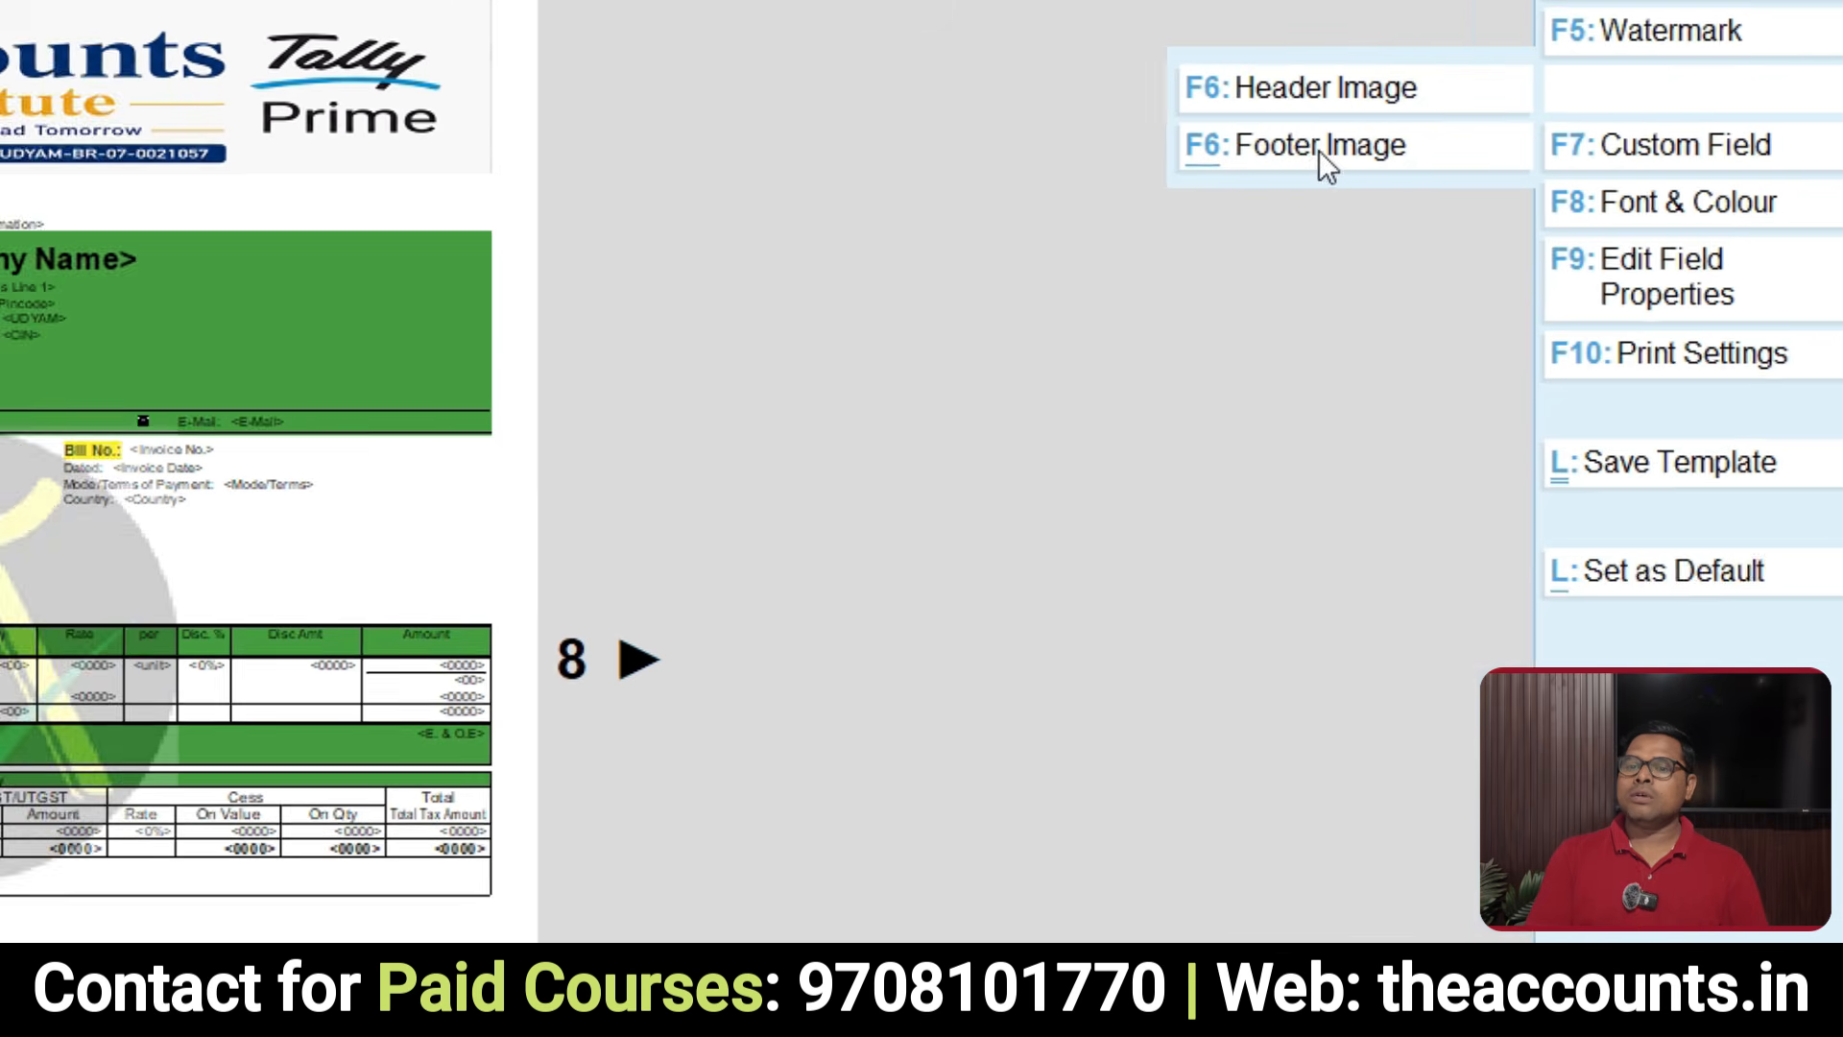
pyautogui.click(1233, 192)
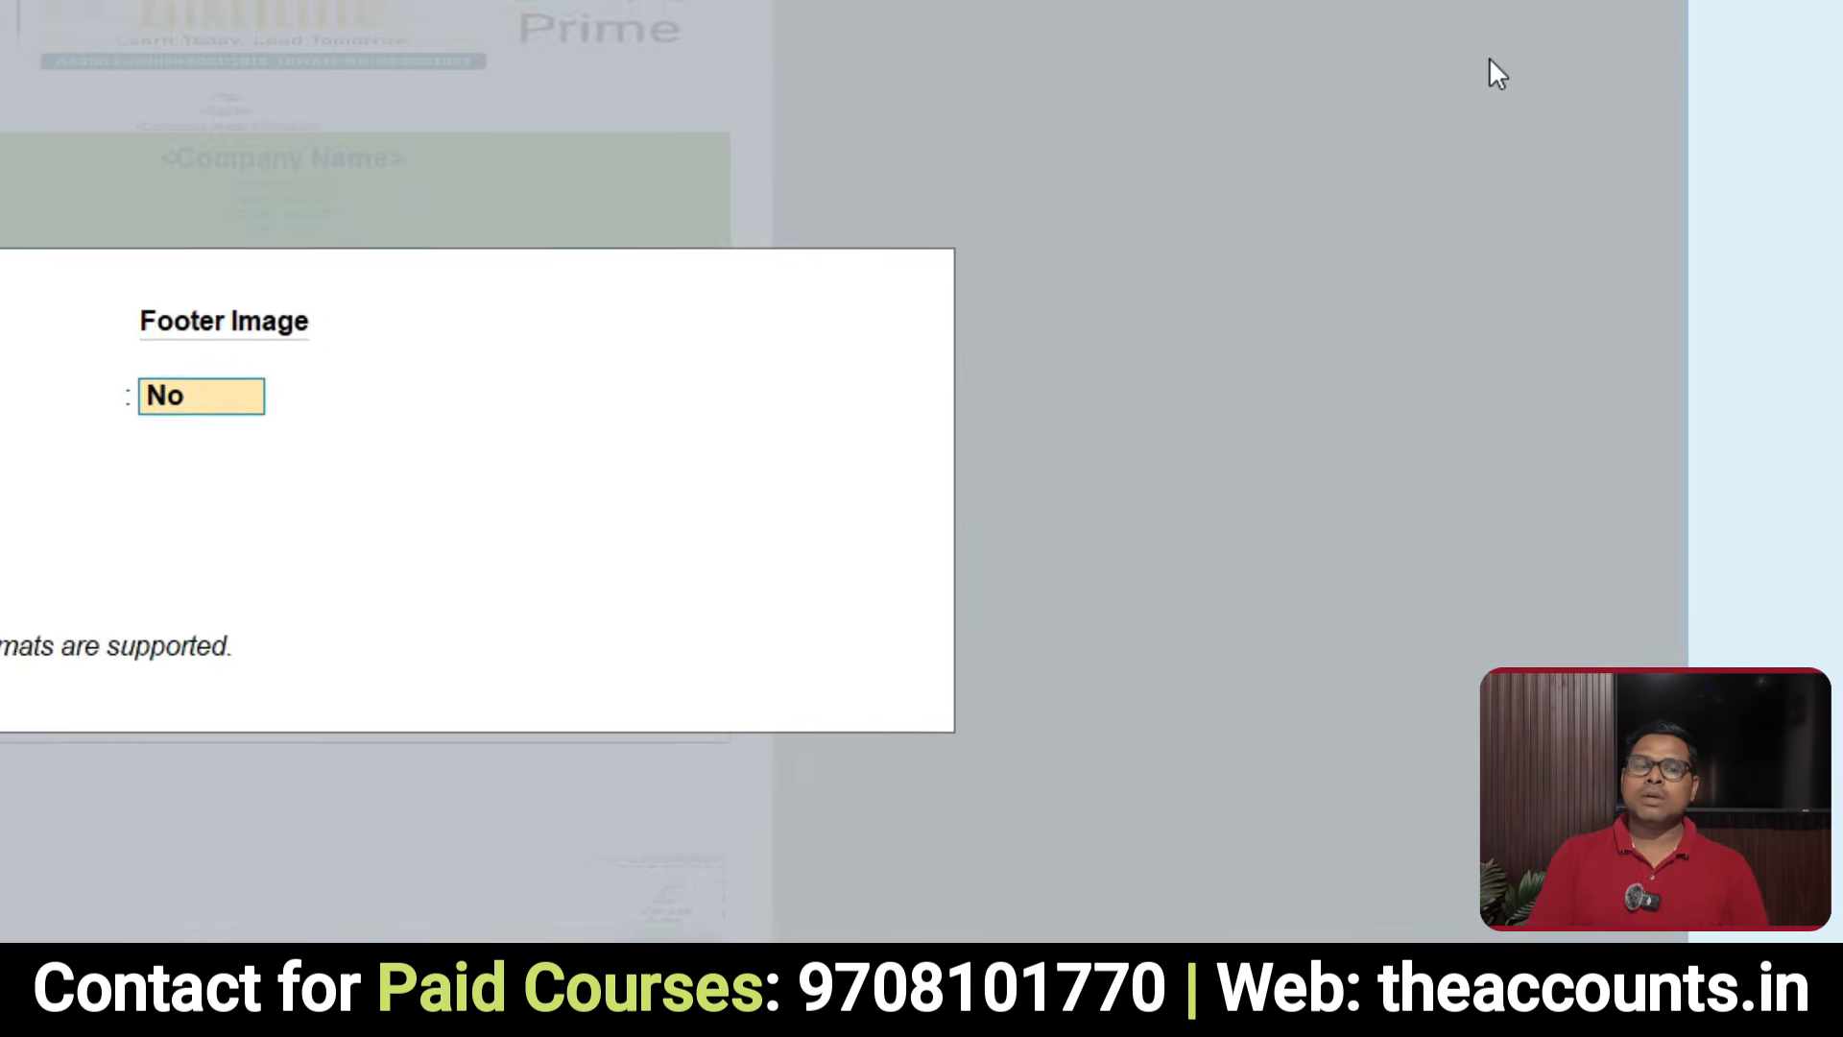
pyautogui.write('y')
pyautogui.press('Return')
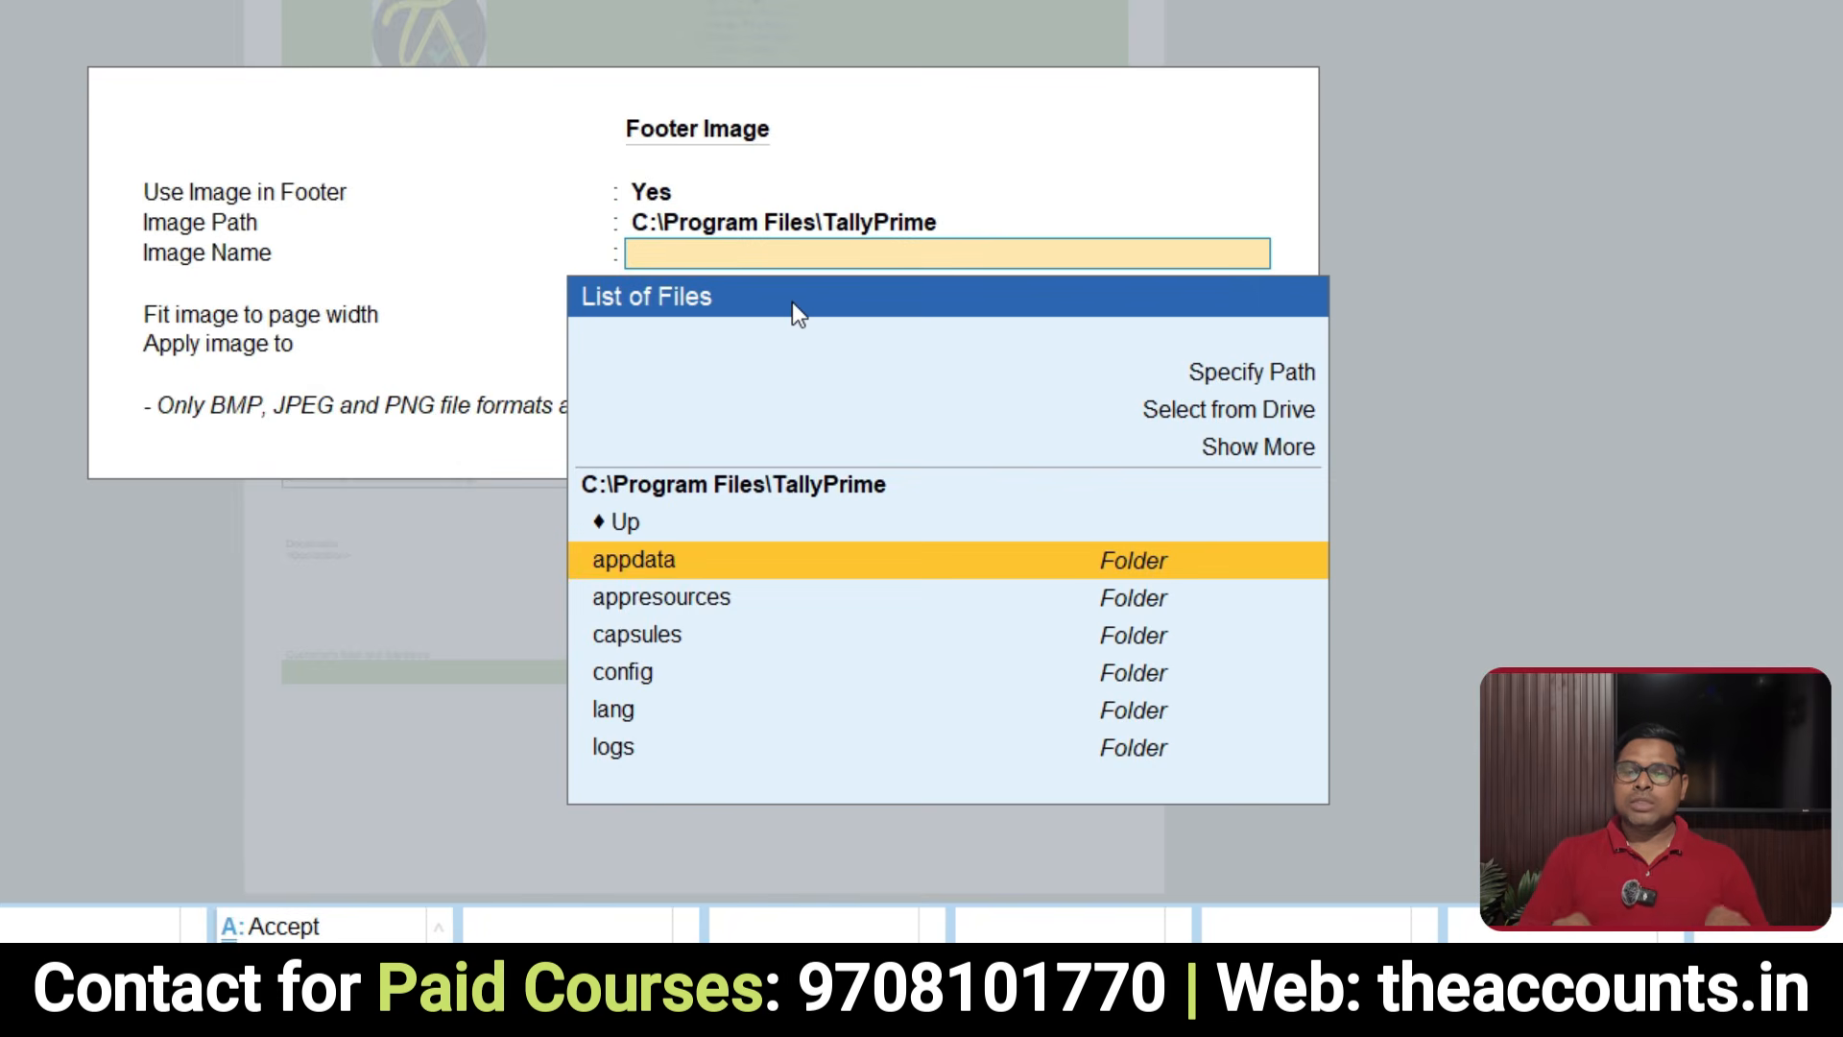
pyautogui.click(1201, 418)
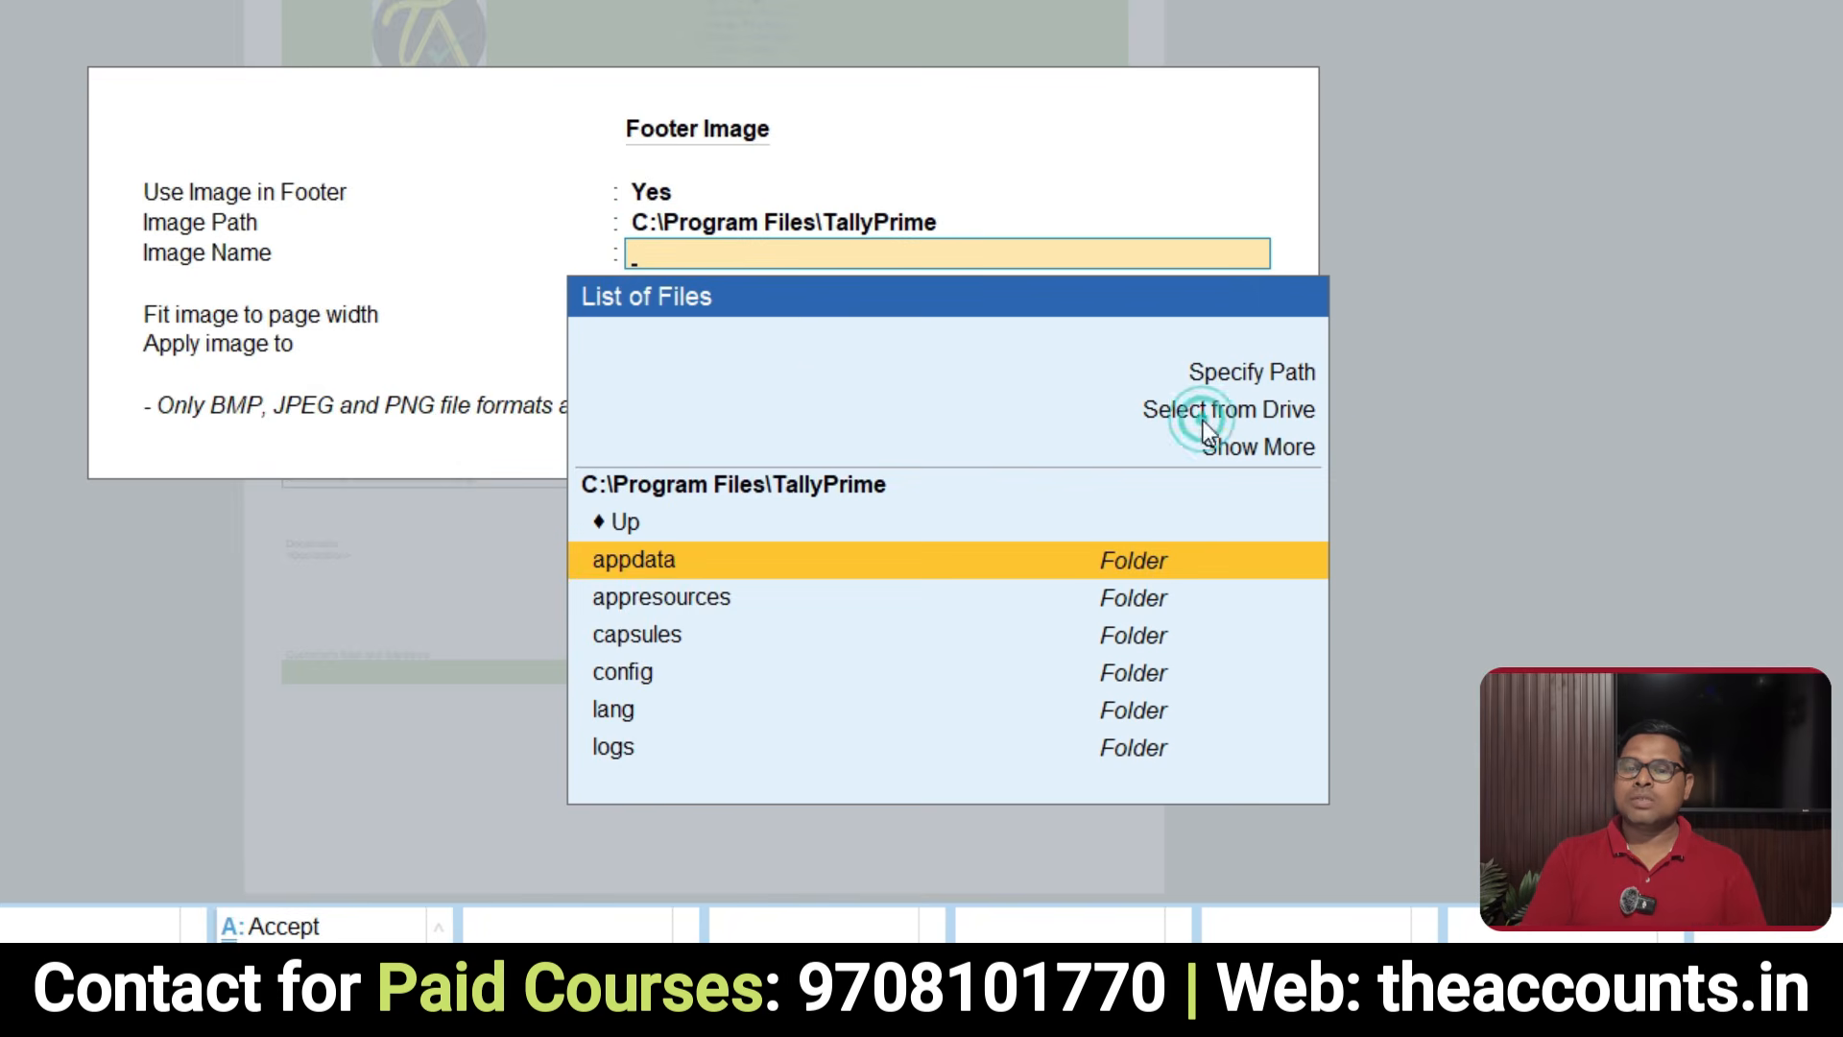
pyautogui.click(699, 588)
pyautogui.click(694, 785)
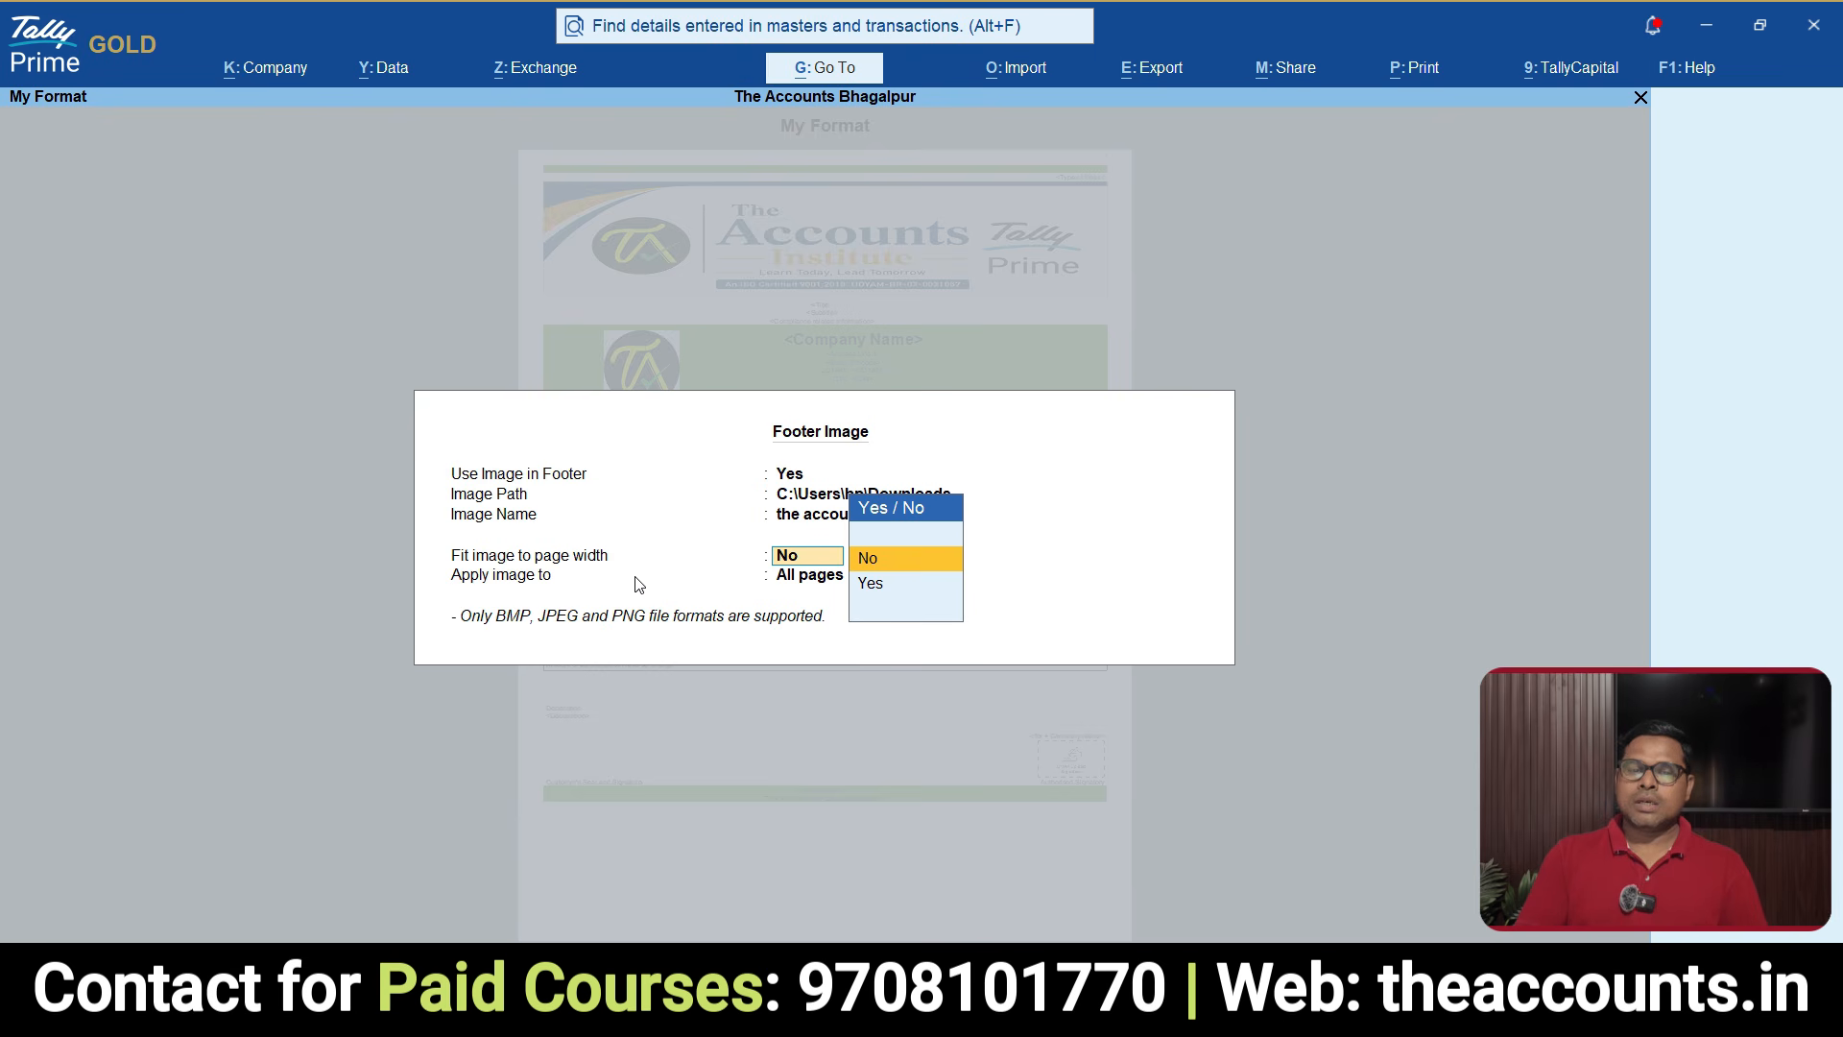
# Step: Fit the footer image to the page width and apply it to all pages
pyautogui.press('Down')
pyautogui.press('Return')
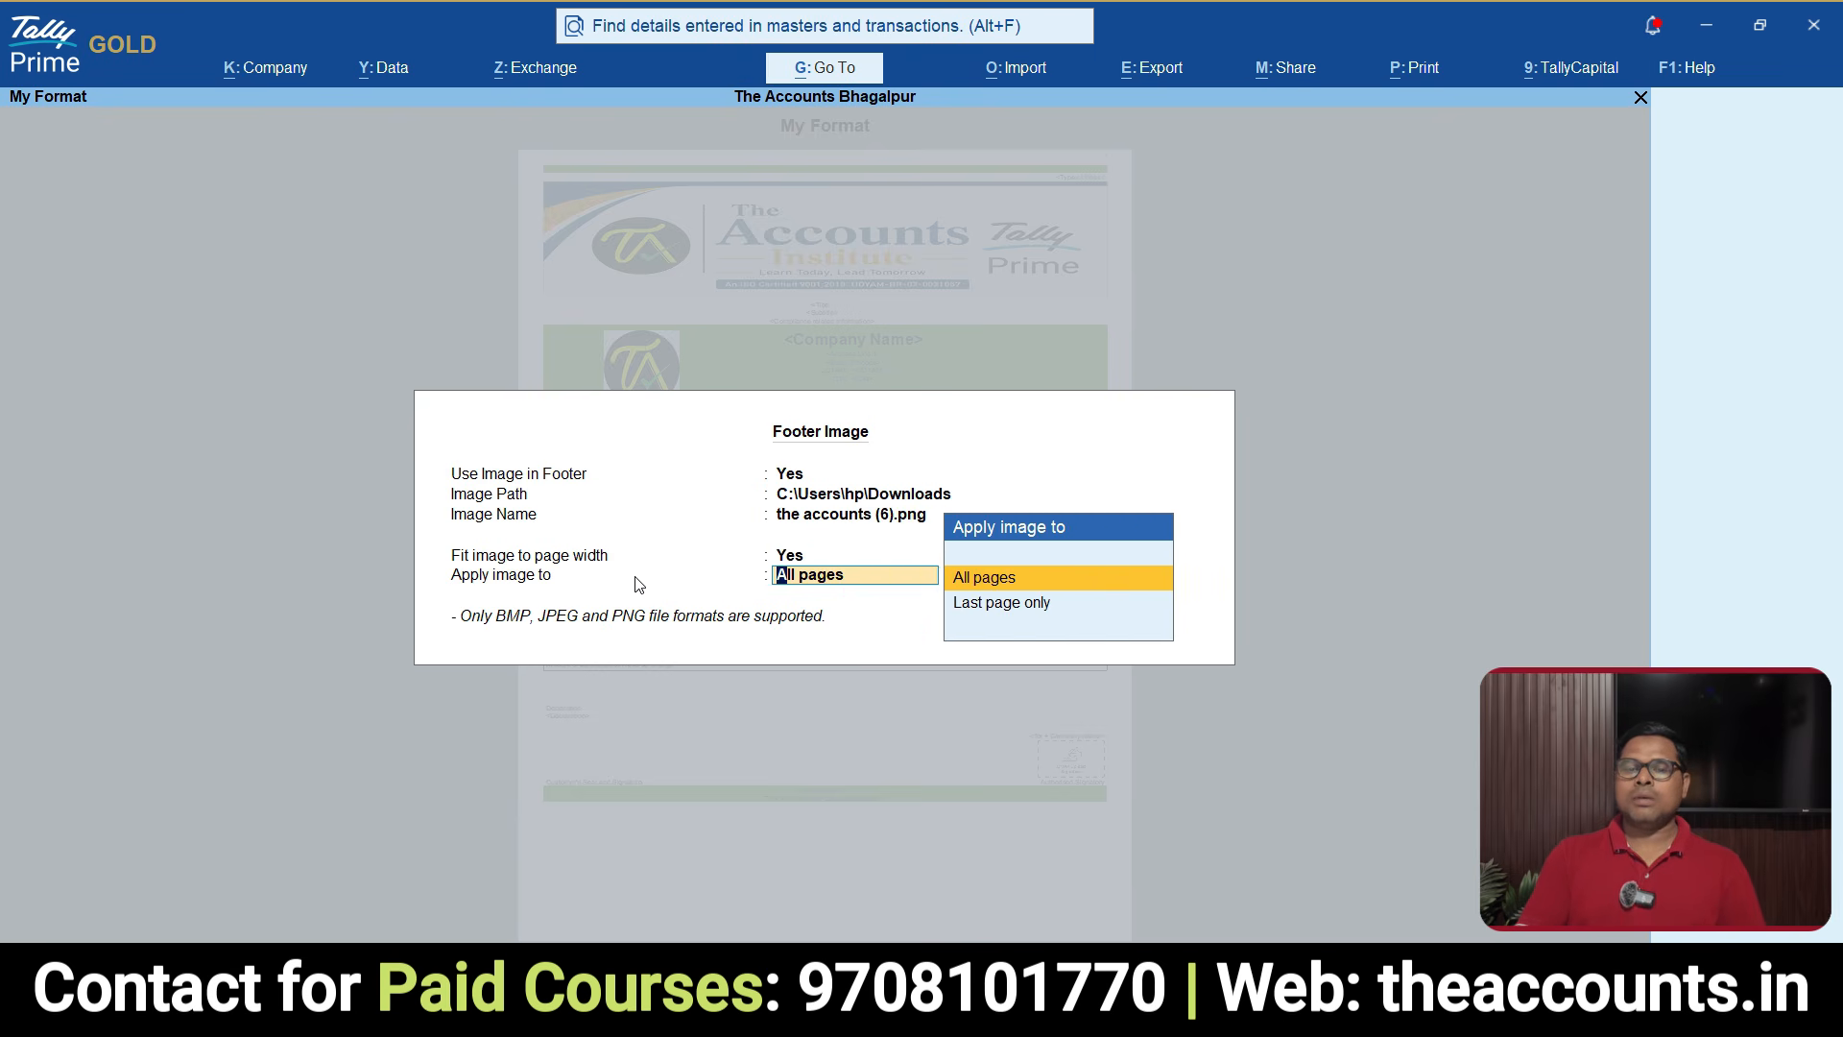
pyautogui.press('Return')
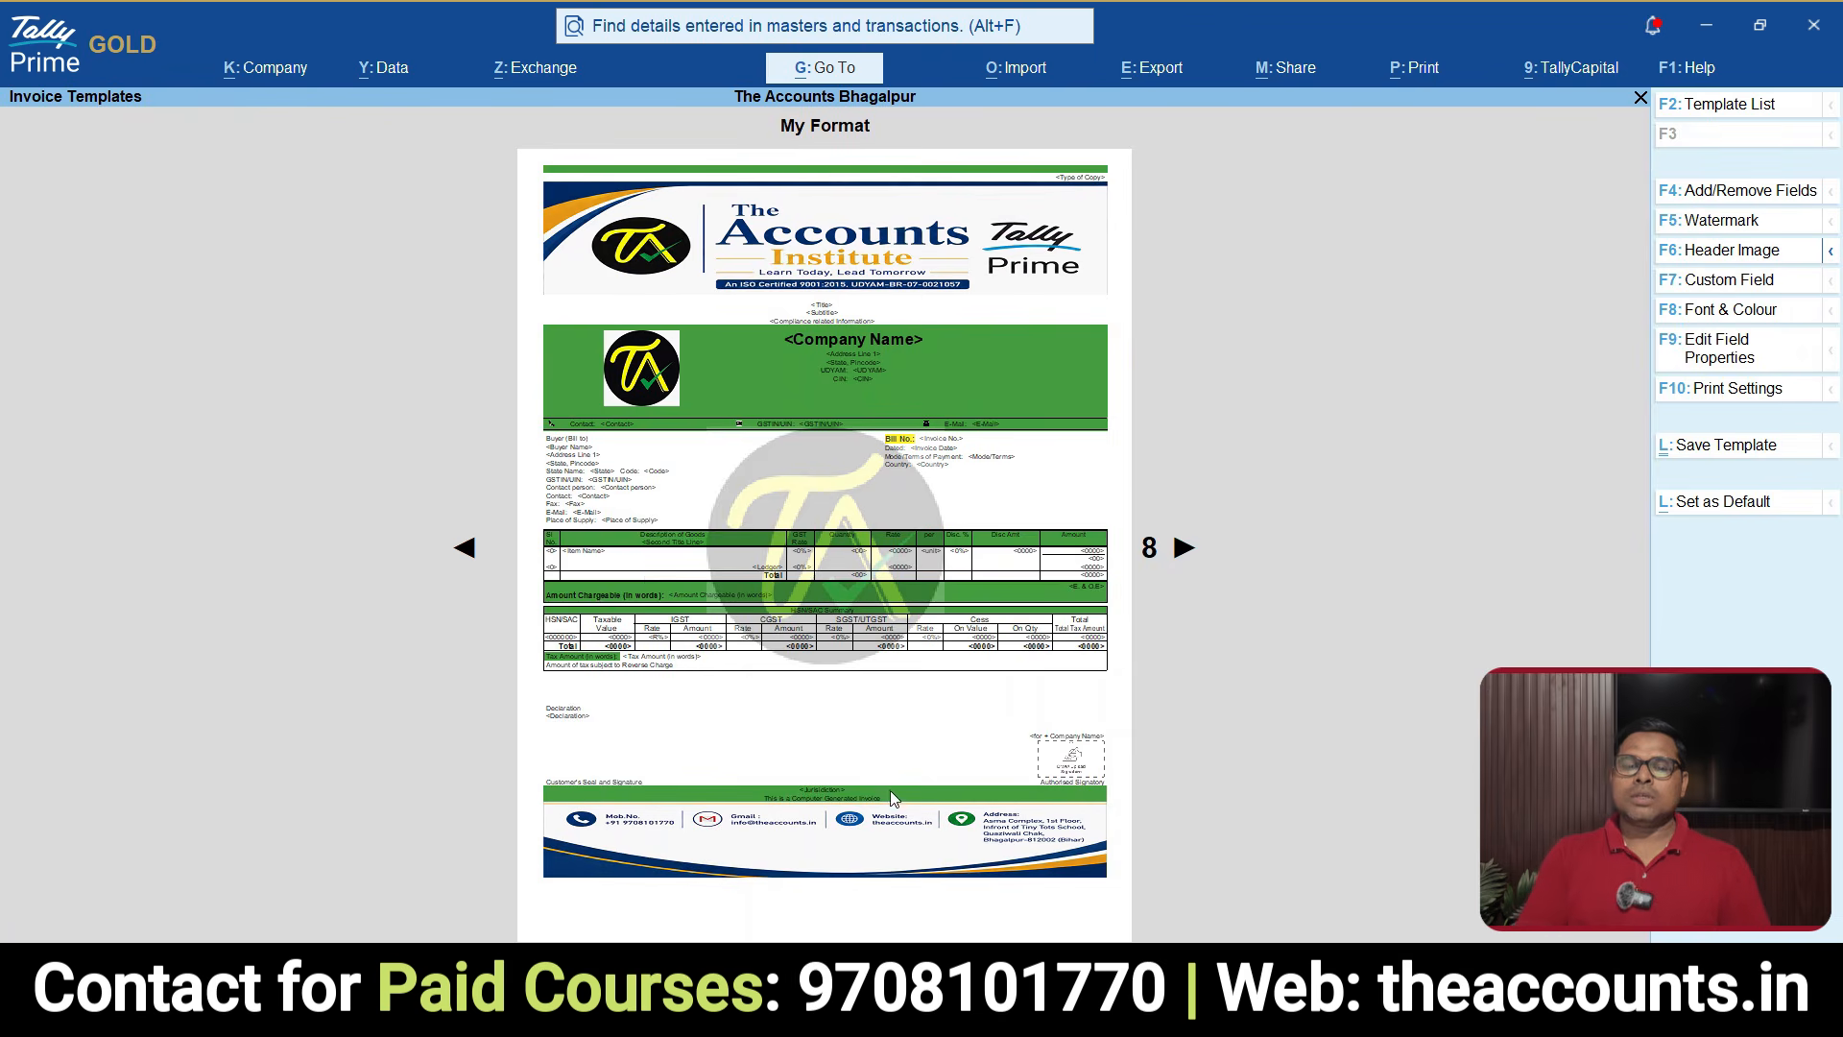
pyautogui.hotkey('ctrl', '1')
pyautogui.click(877, 900)
pyautogui.moveTo(1356, 705)
pyautogui.mouseDown()
pyautogui.moveTo(1180, 656)
pyautogui.moveTo(208, 663)
pyautogui.moveTo(130, 939)
pyautogui.moveTo(1446, 838)
pyautogui.moveTo(1353, 683)
pyautogui.moveTo(1272, 636)
pyautogui.mouseUp()
pyautogui.press('Escape')
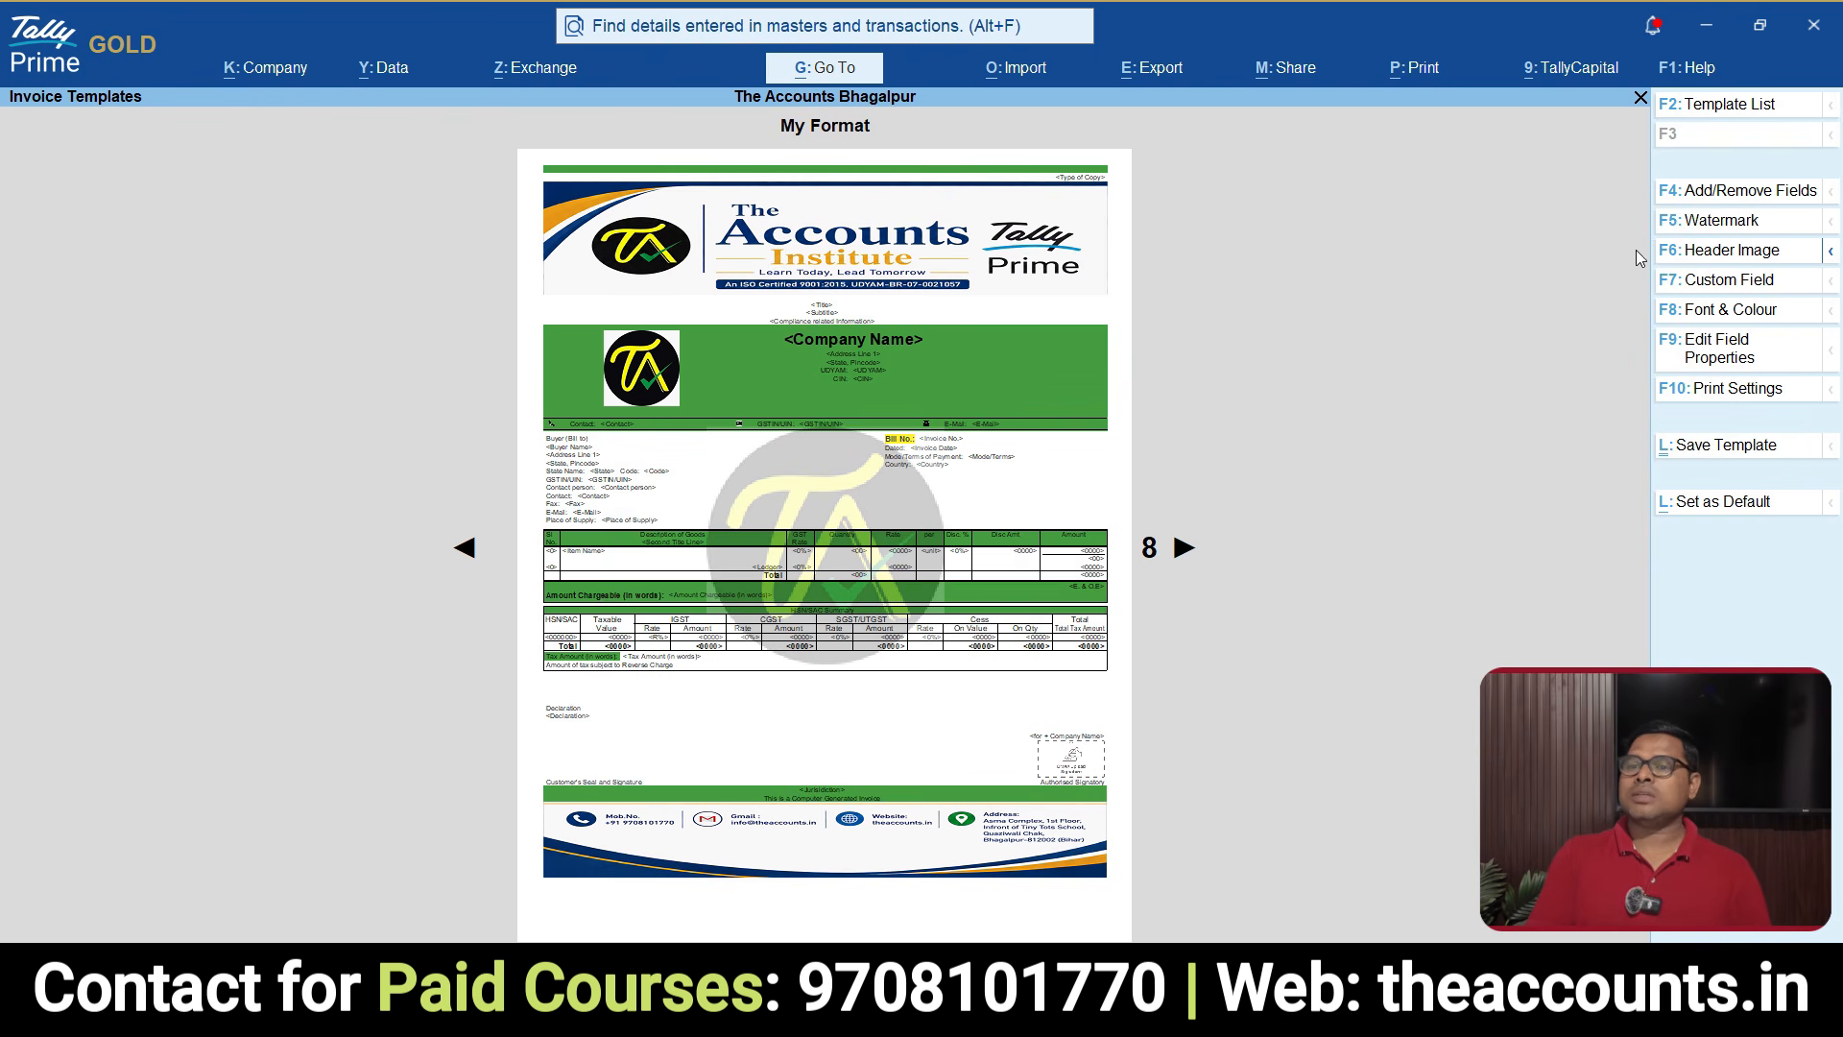
# Step: Find the company logo setting among the template's fields and set Show Company Logo to No
pyautogui.click(1742, 190)
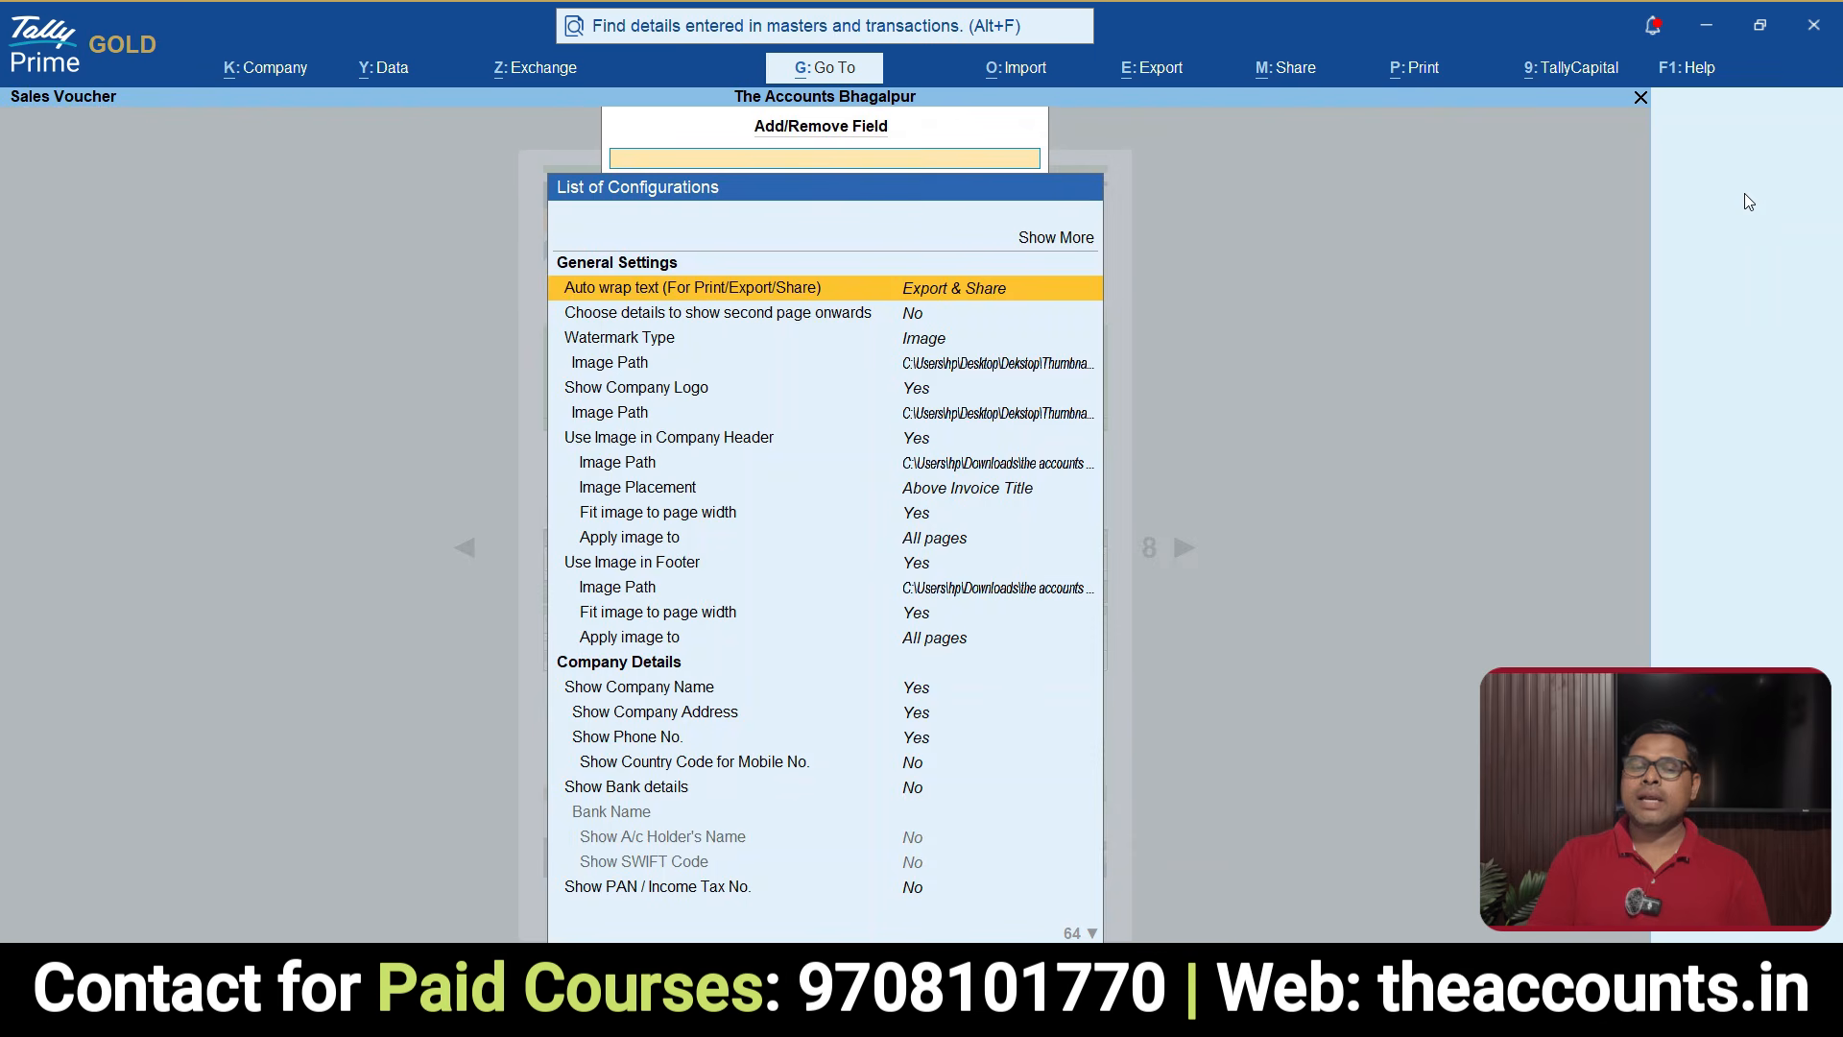
pyautogui.write('Comp')
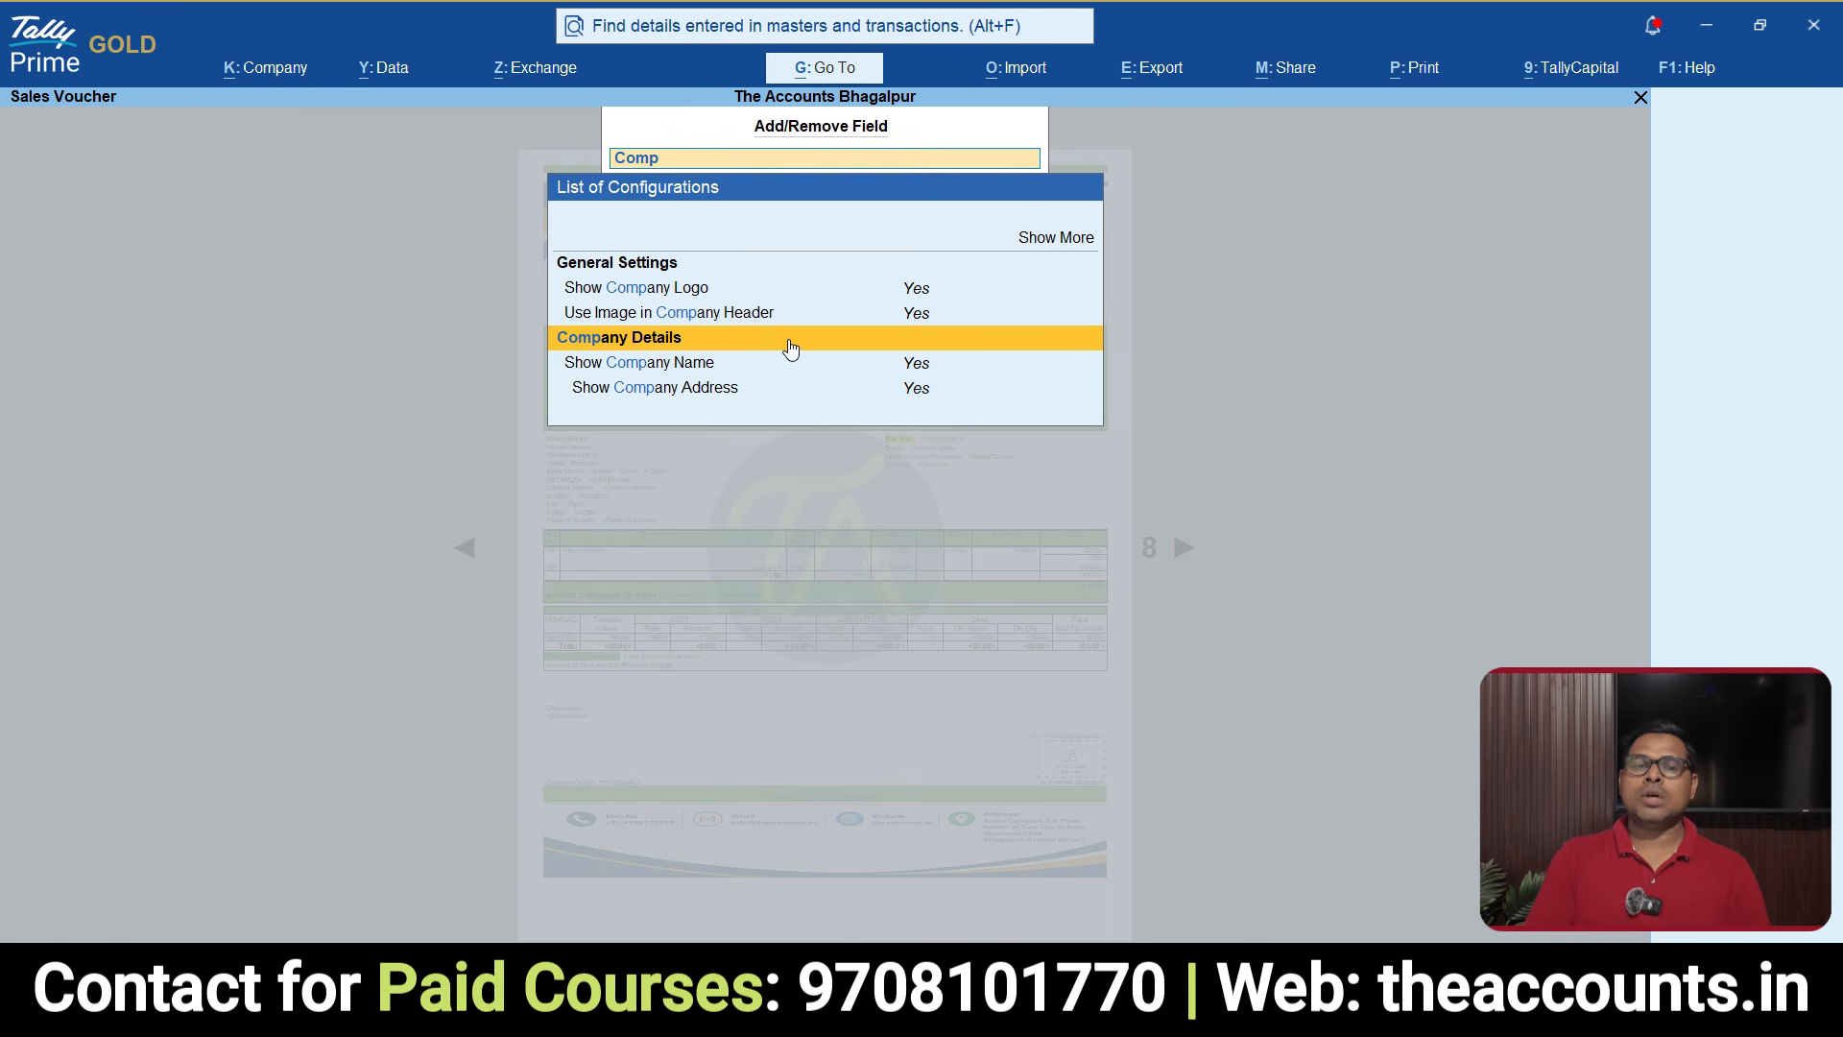
pyautogui.click(698, 296)
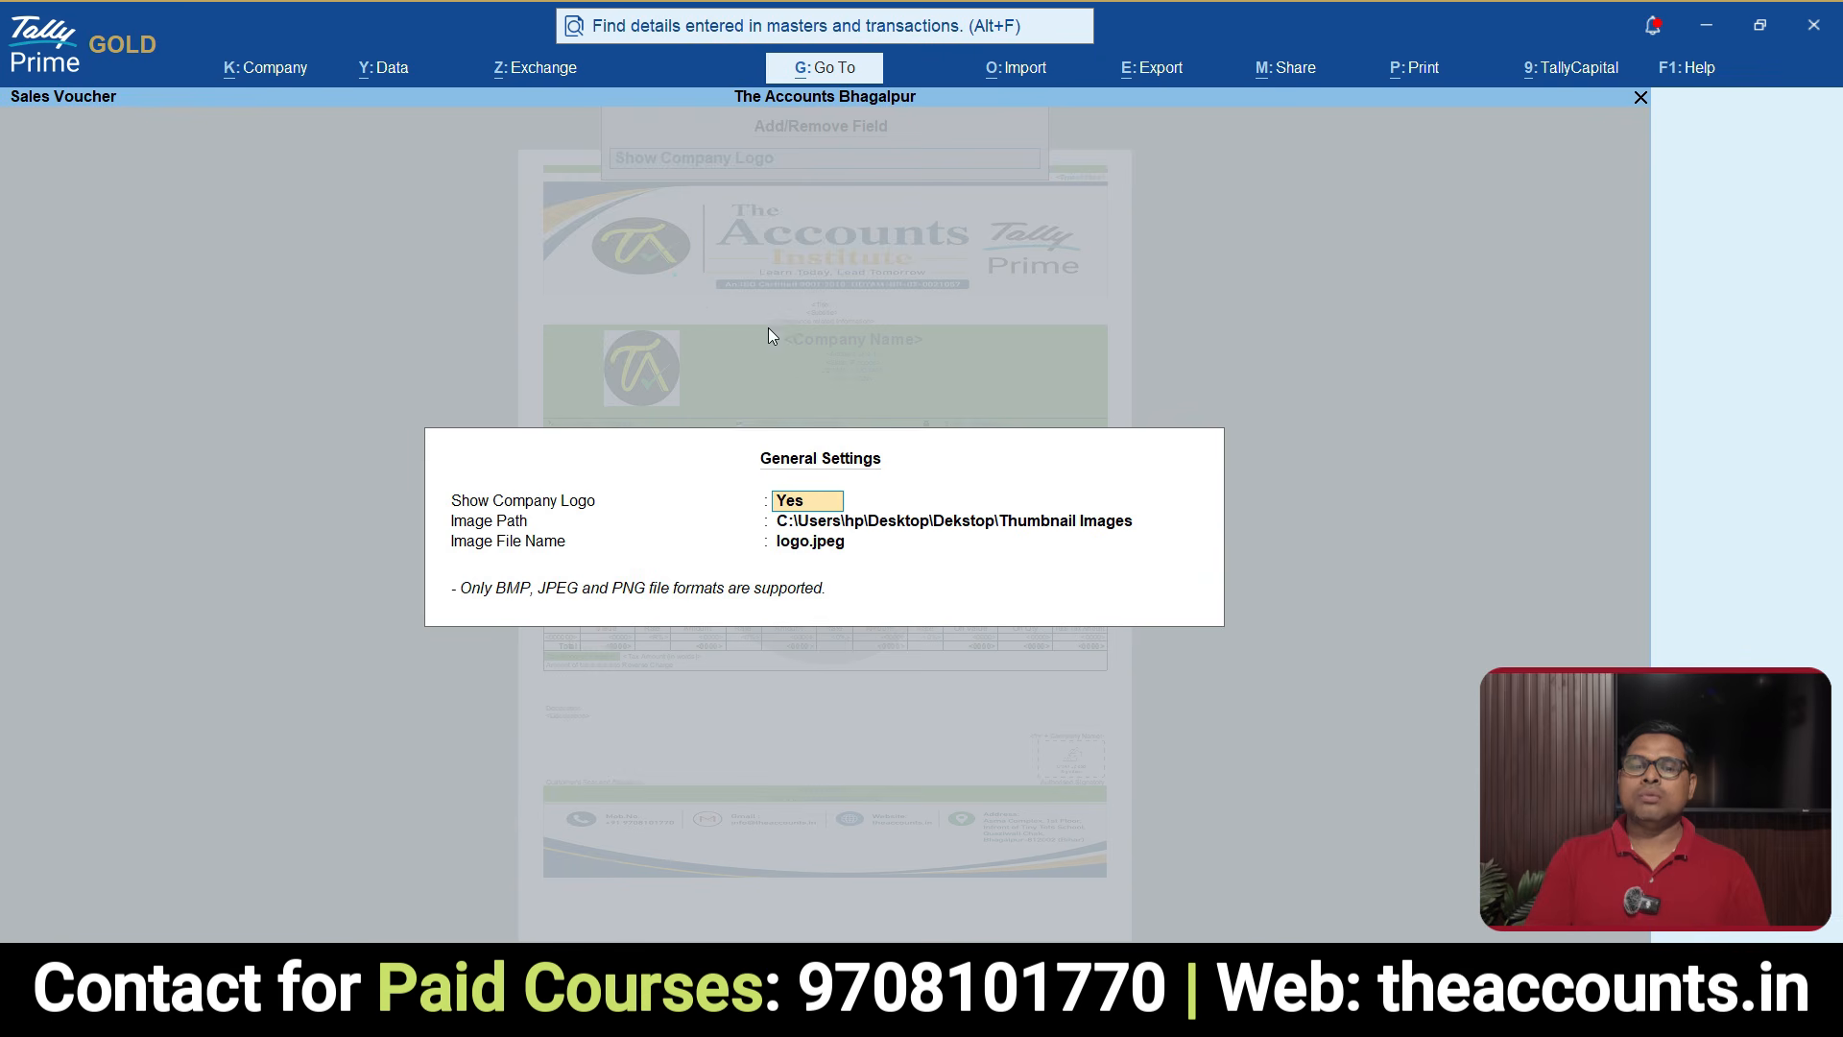
pyautogui.write('n')
pyautogui.press('Return')
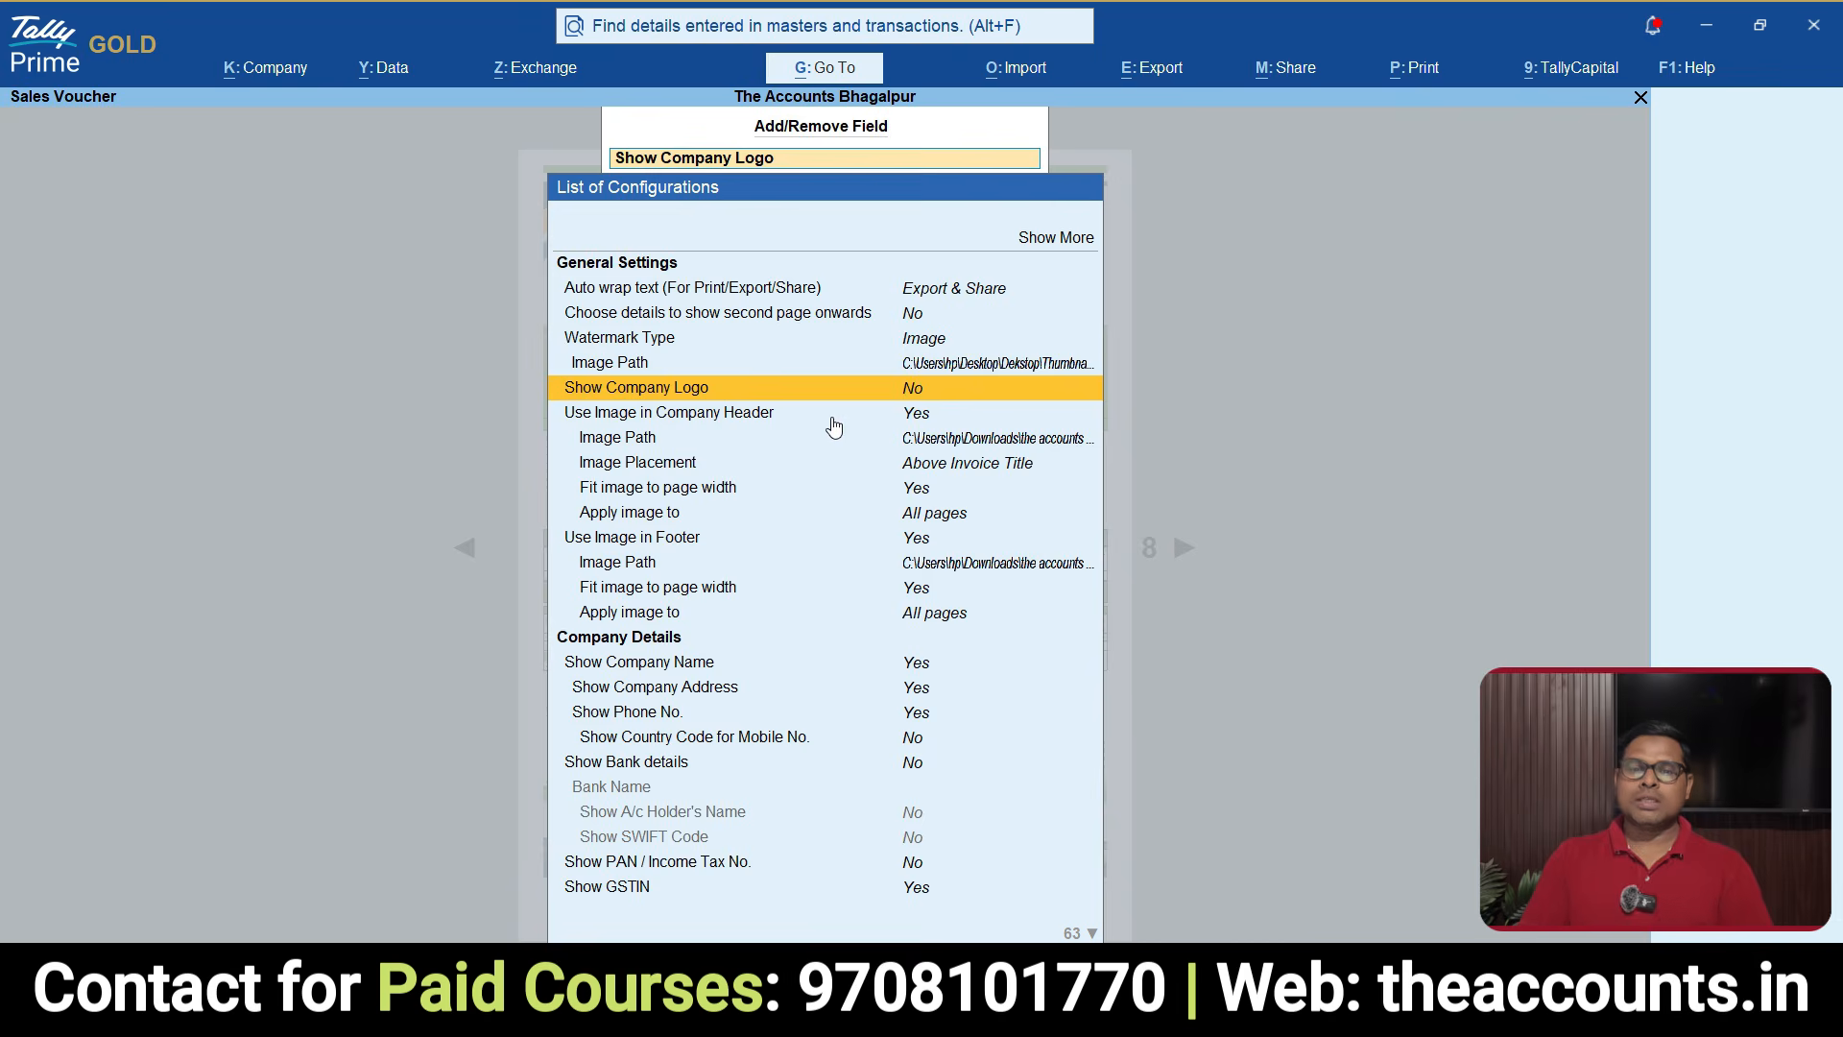
pyautogui.press('Escape')
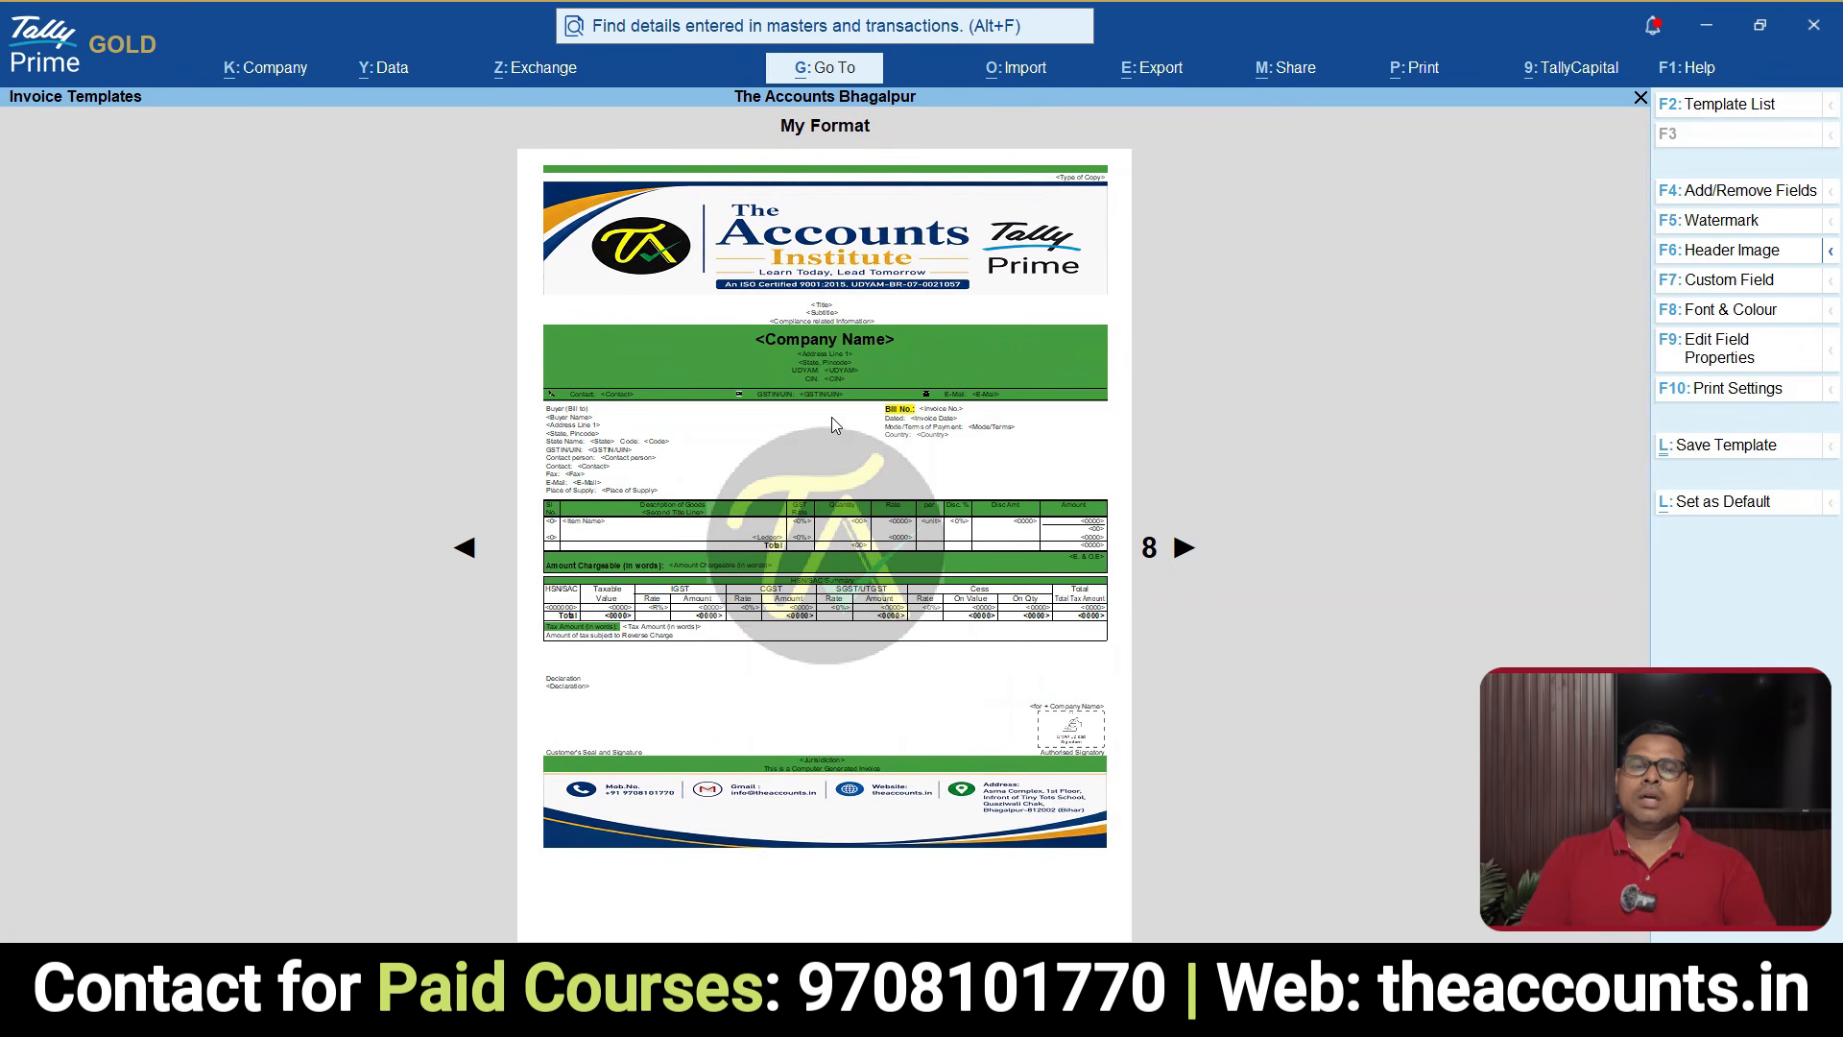